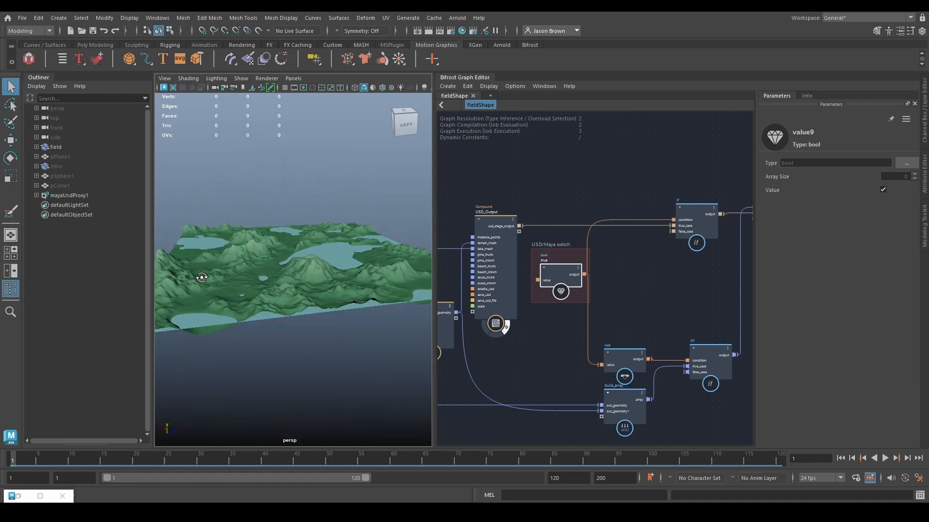
Examine the terrain from several angles and look over the whole existing fieldShape node graph
right_click_drag(174, 284, 251, 284, "alt")
left_click_drag(251, 284, 272, 288, "alt")
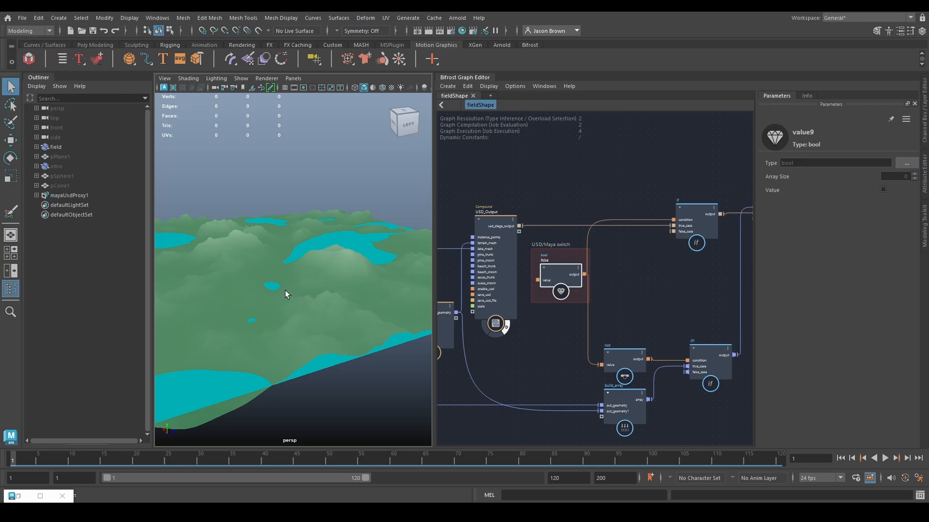
left_click_drag(288, 294, 291, 265, "alt")
middle_click_drag(549, 293, 631, 299, "alt")
right_click_drag(630, 299, 483, 264, "alt")
middle_click_drag(550, 315, 648, 282, "alt")
right_click_drag(648, 281, 489, 241, "alt")
middle_click_drag(605, 303, 541, 281, "alt")
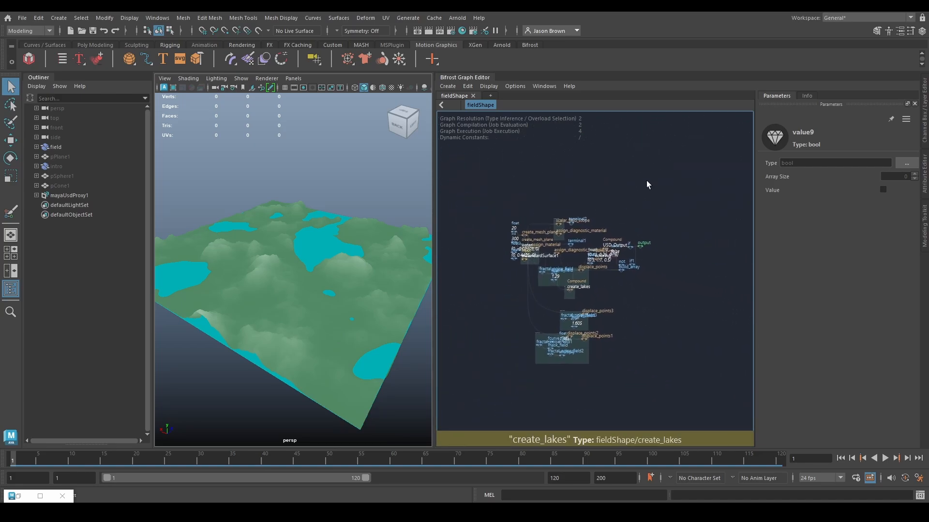
key("ctrl+a")
scroll(624, 331, "up", 8)
middle_click_drag(625, 208, 596, 456, "alt")
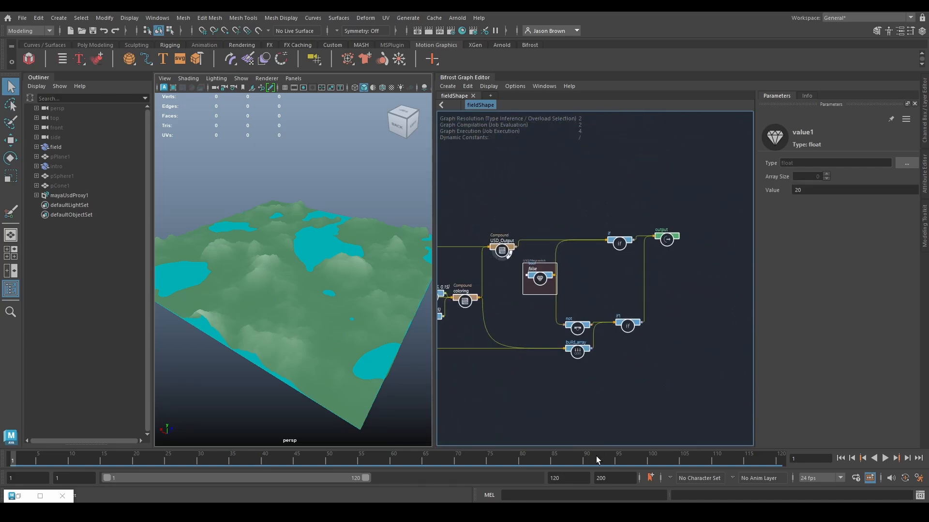
Create a new Bifrost graph and rename its object low_res_forest_scatter
left_click(490, 95)
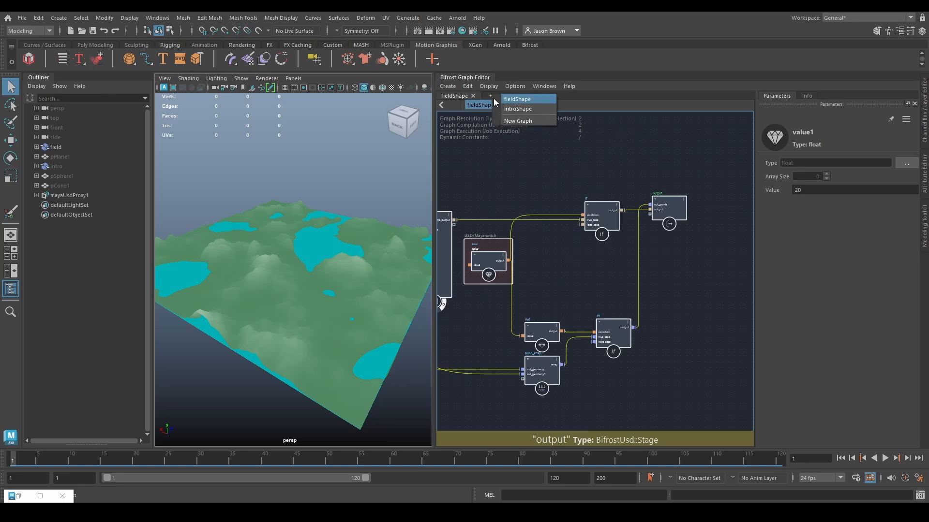
left_click(530, 121)
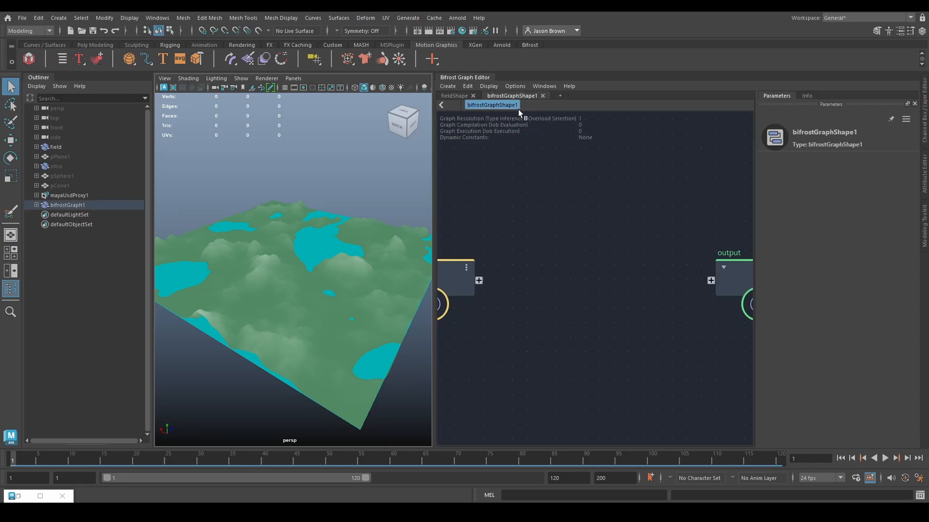
double_click(70, 205)
type("low_res_f")
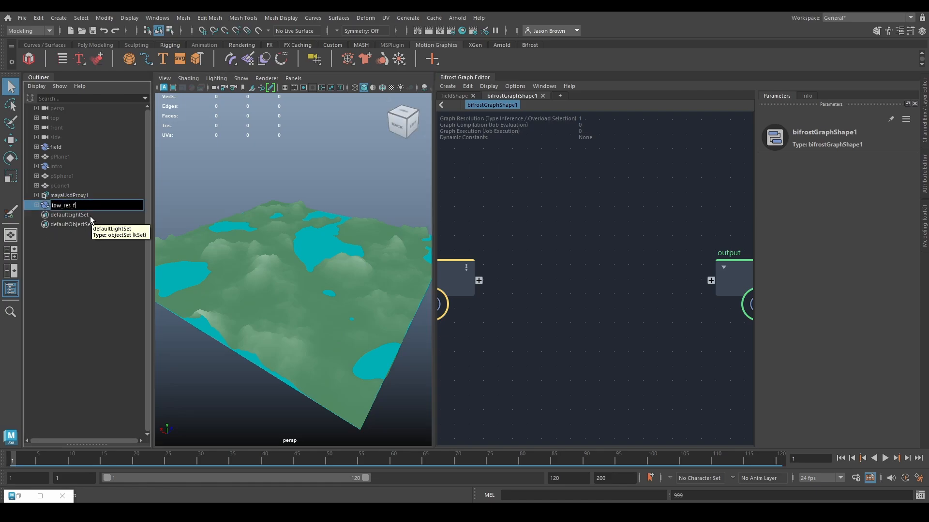
type("orest_scatter")
key("Return")
Hide the field object and bring it into the new graph as an input, with its out_points connected to the output node
left_click(59, 147)
key("h")
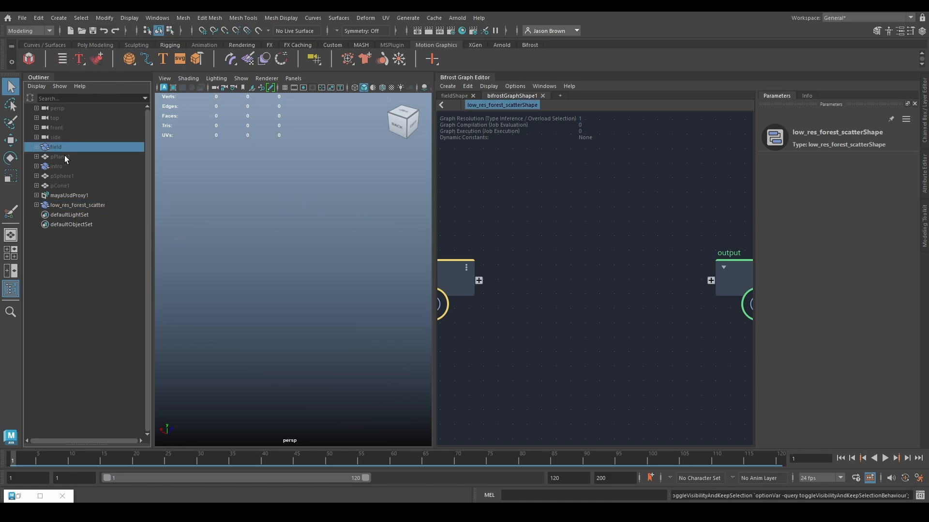
scroll(564, 184, "down", 2)
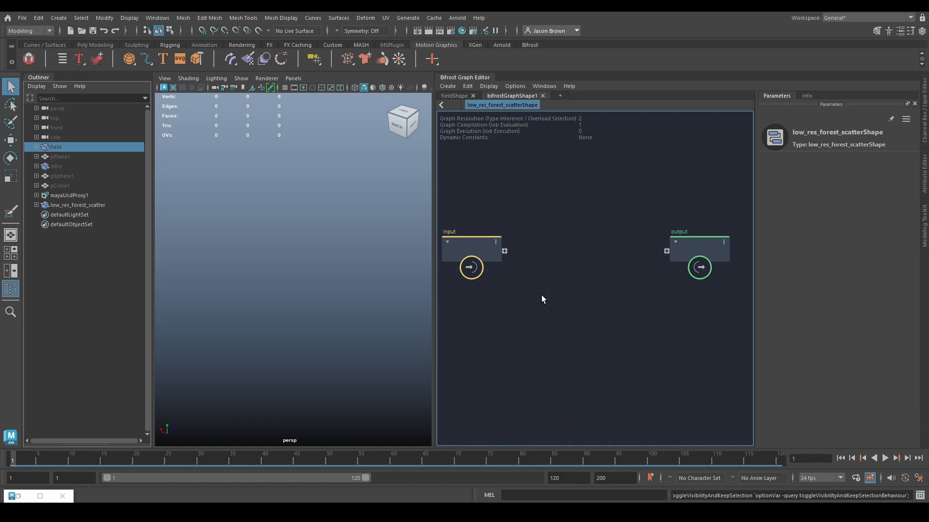
key("a")
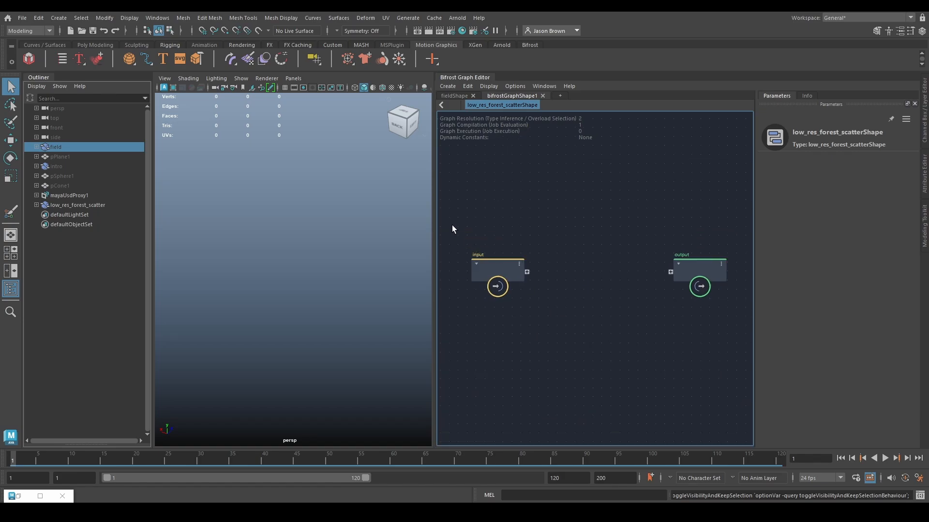
left_click_drag(460, 233, 661, 321)
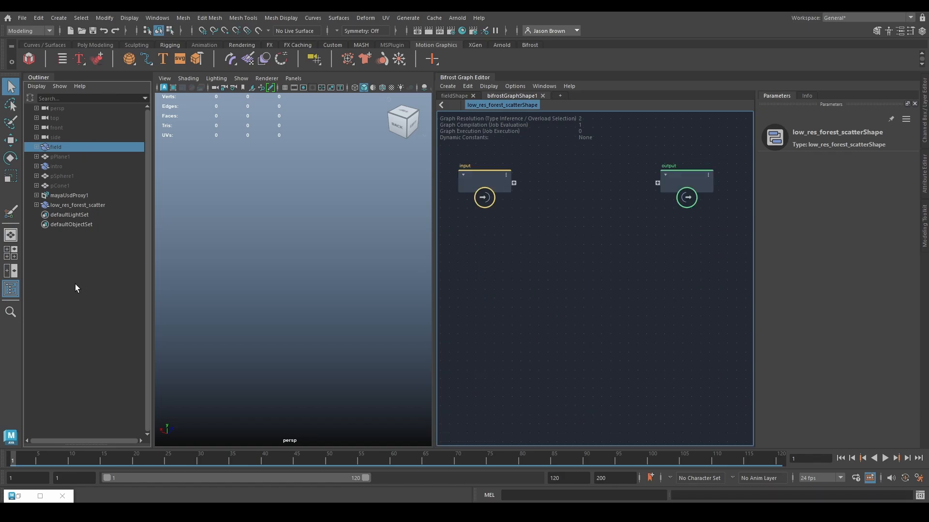
left_click_drag(61, 149, 658, 184)
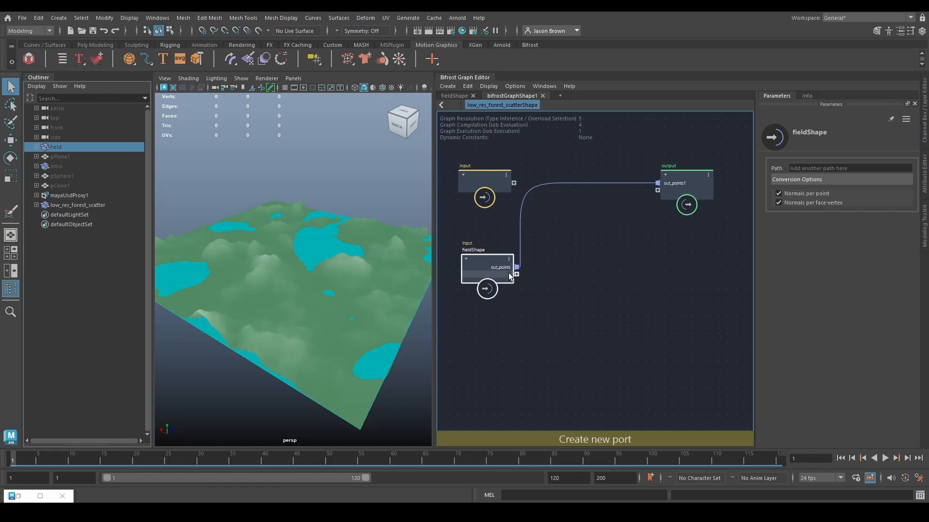
Insert a first_in_array node on the connection between fieldShape's out_points and the output node
left_click(566, 181)
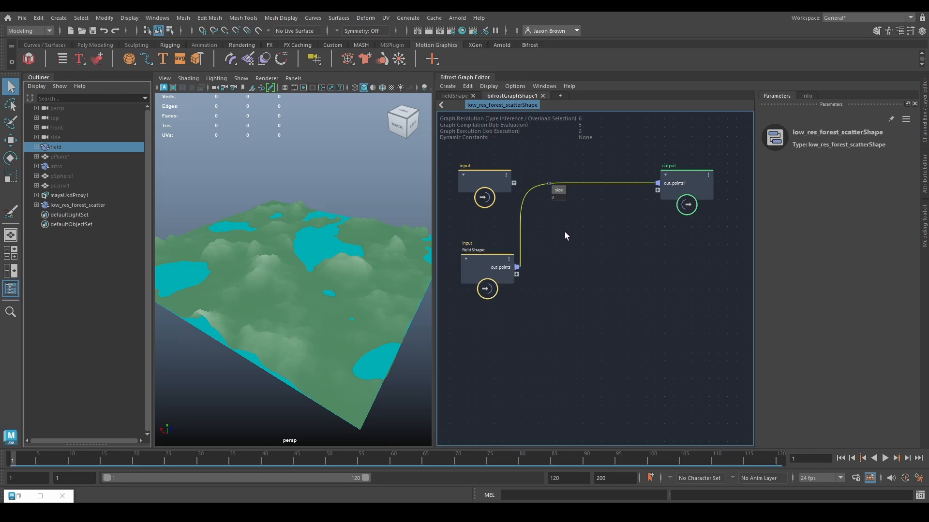
middle_click_drag(558, 277, 559, 288, "alt")
key("Tab")
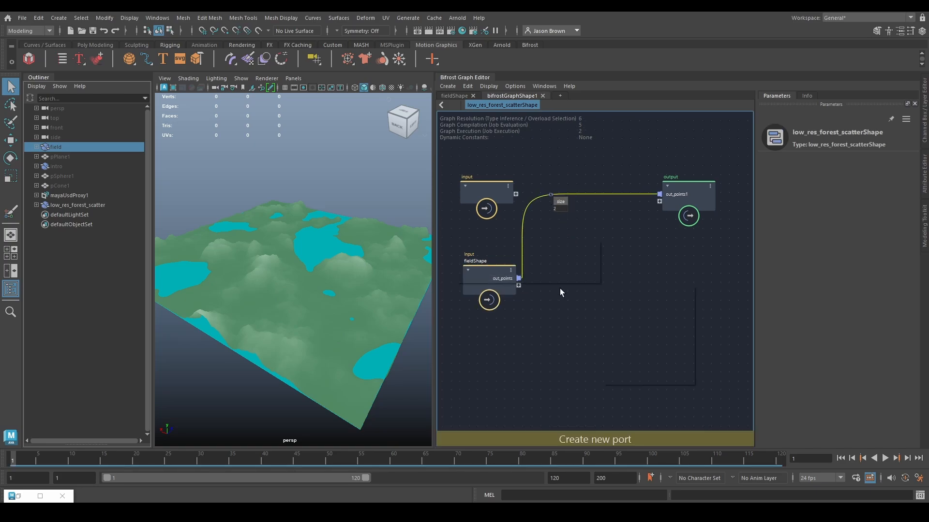
type("first")
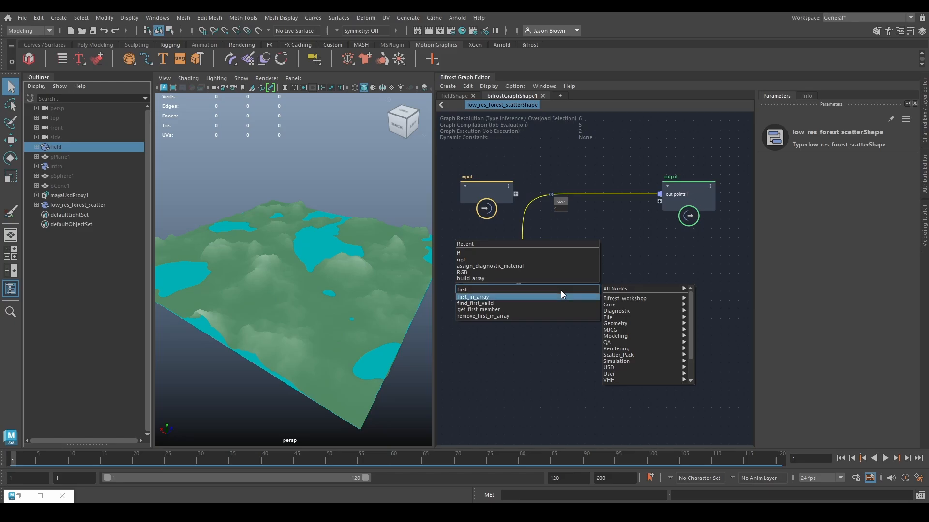
key("Return")
left_click_drag(560, 304, 558, 275)
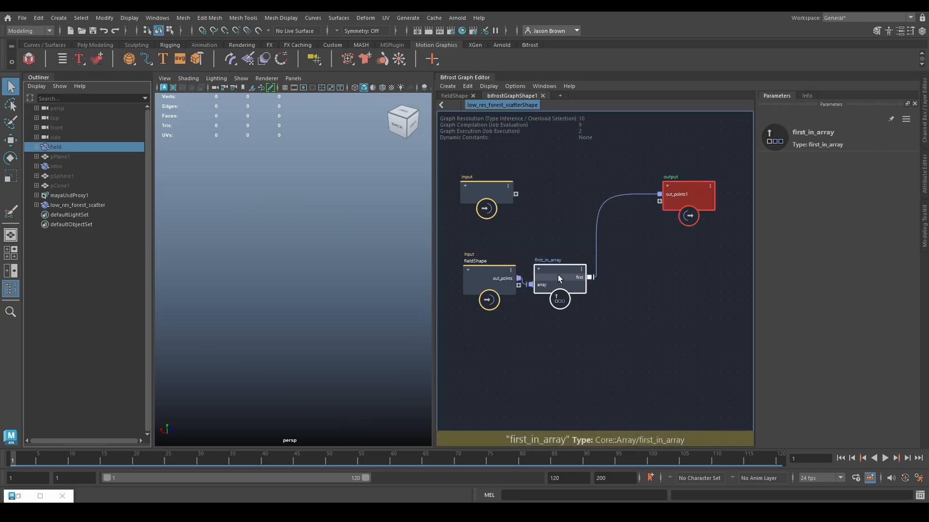
Set the type of the output node's out_points1 port to a single Object instead of an array
right_click(668, 196)
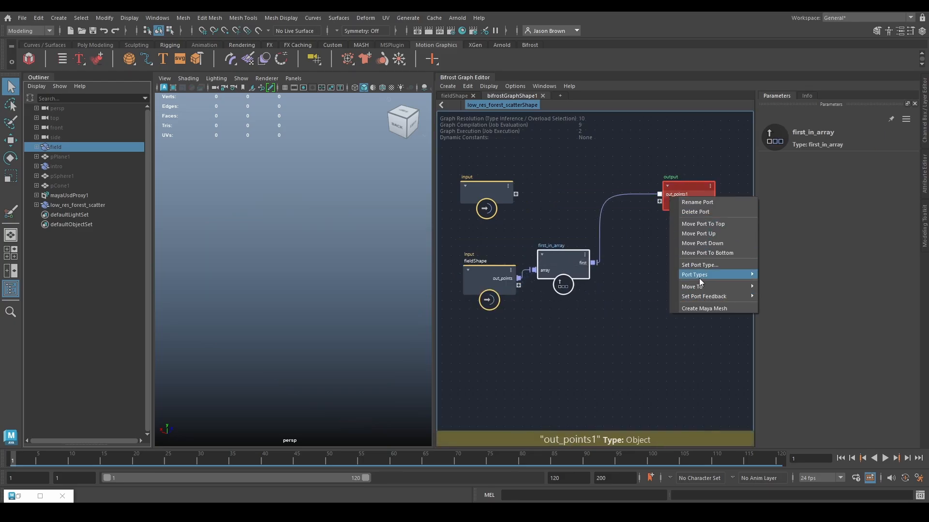
mouse_move(698, 275)
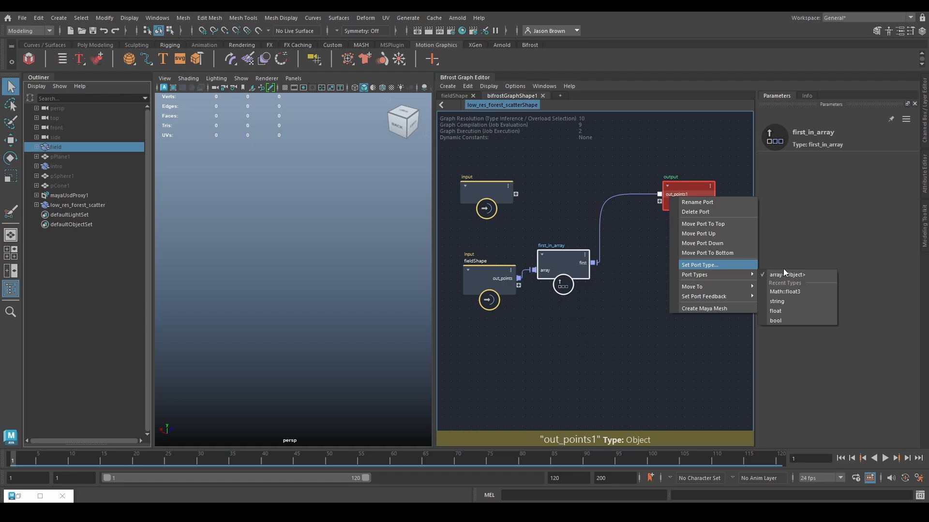
left_click(715, 266)
left_click(396, 196)
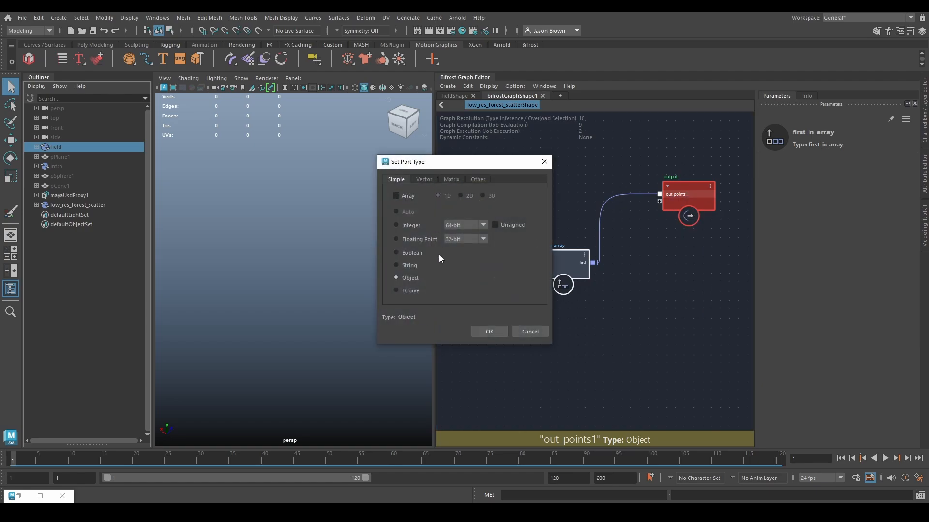
left_click(485, 332)
Spread out the input, fieldShape and first_in_array nodes, and rename the first_in_array node water_plane
left_click_drag(576, 267, 585, 231)
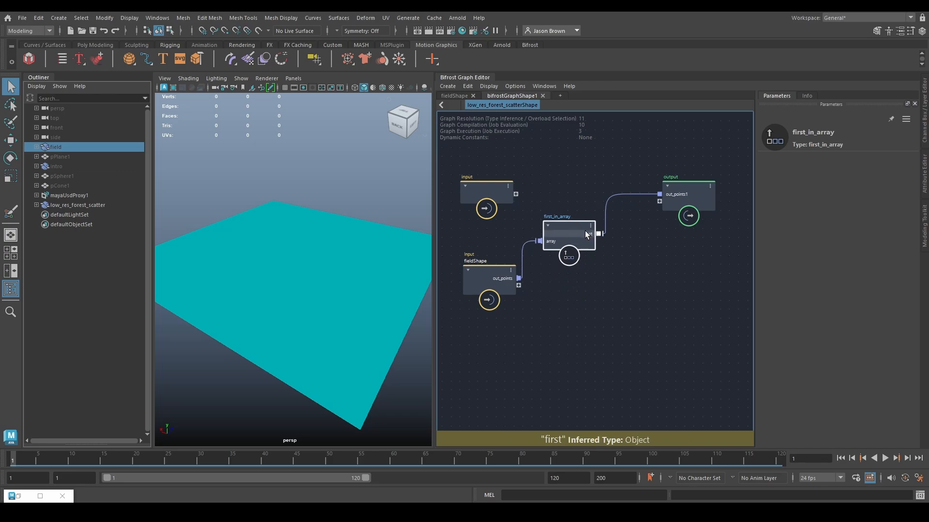
middle_click_drag(582, 266, 608, 287, "alt")
left_click_drag(512, 217, 472, 181)
left_click_drag(515, 299, 472, 288)
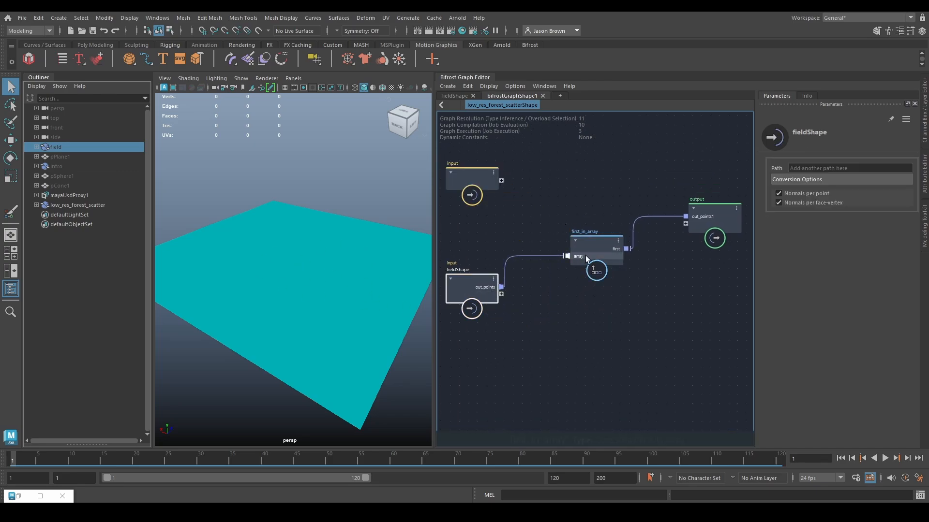
left_click_drag(594, 245, 539, 240)
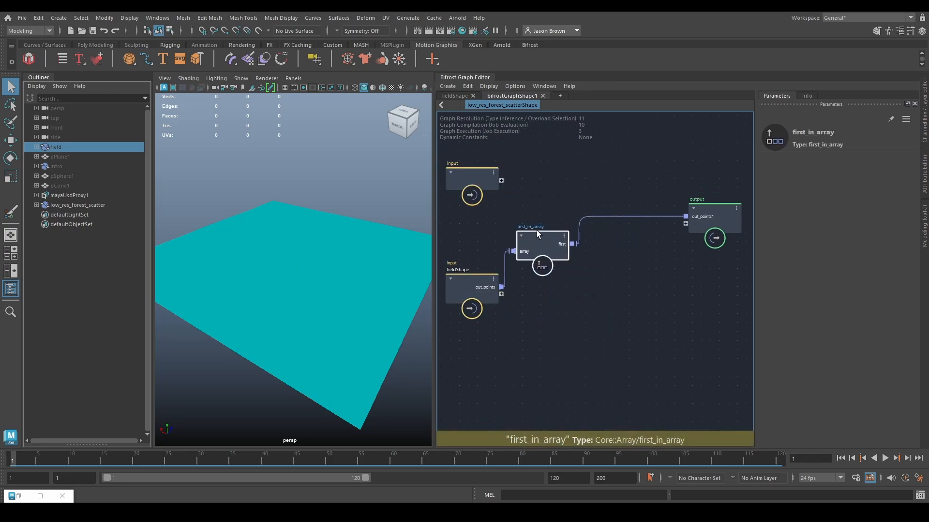
double_click(534, 226)
type("water_plane")
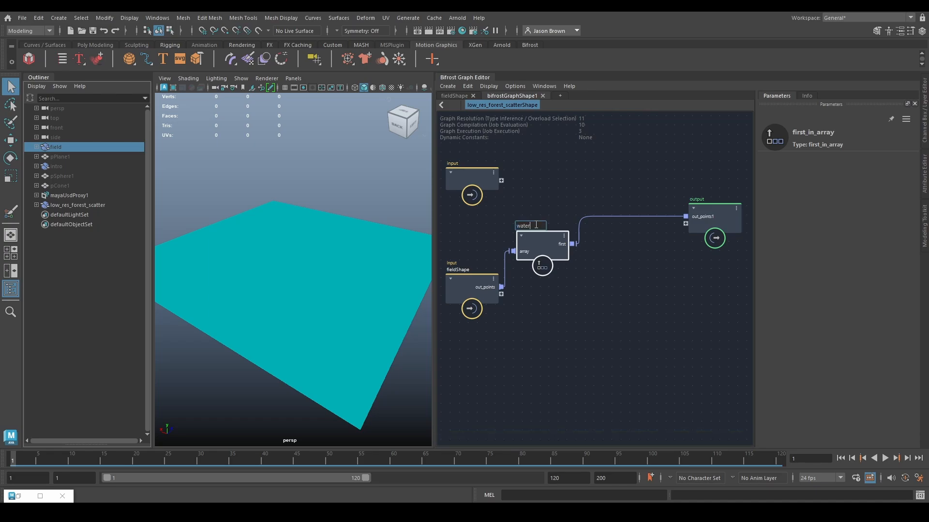
key("Return")
Add a last_in_array node fed by fieldShape's out_points and connect its result to a new port on the output node
left_click_drag(501, 288, 520, 316)
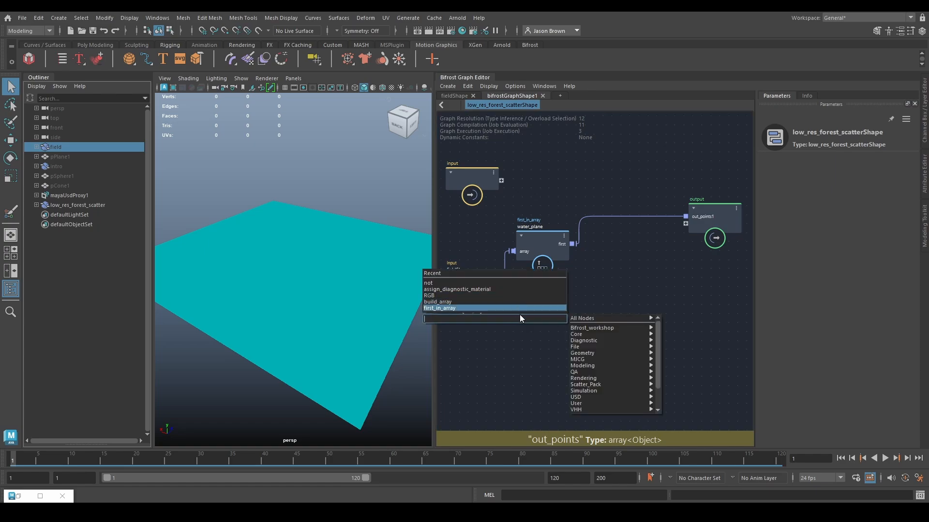
type("last")
key("Return")
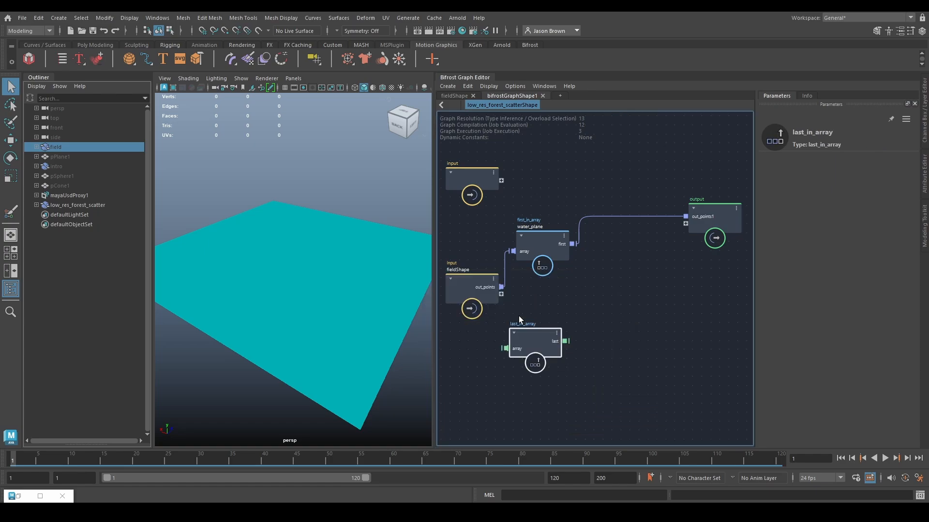
left_click_drag(500, 286, 514, 335)
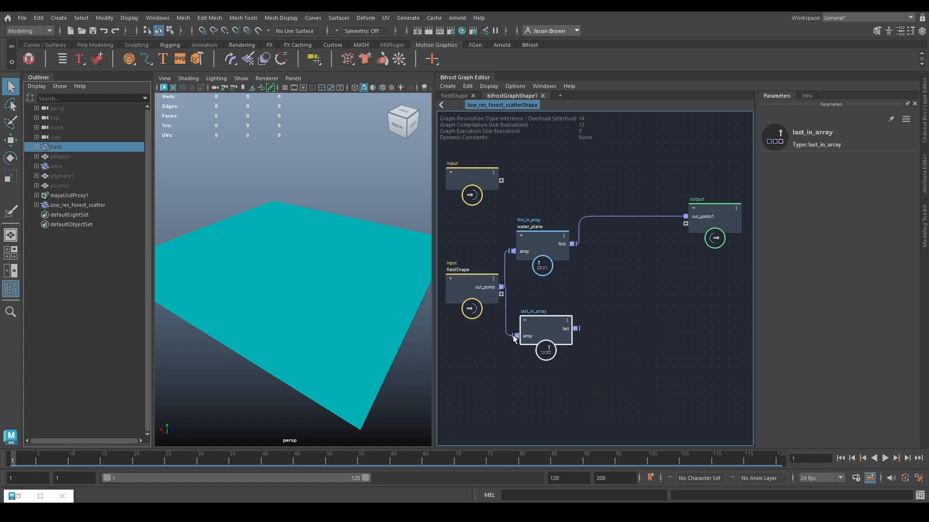
left_click_drag(576, 329, 685, 224)
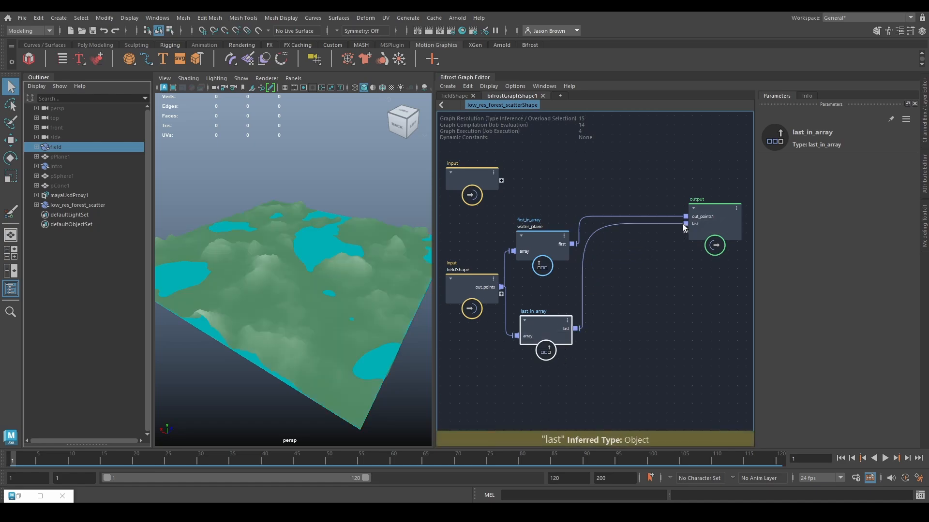
Rename the last_in_array node terrain
double_click(537, 320)
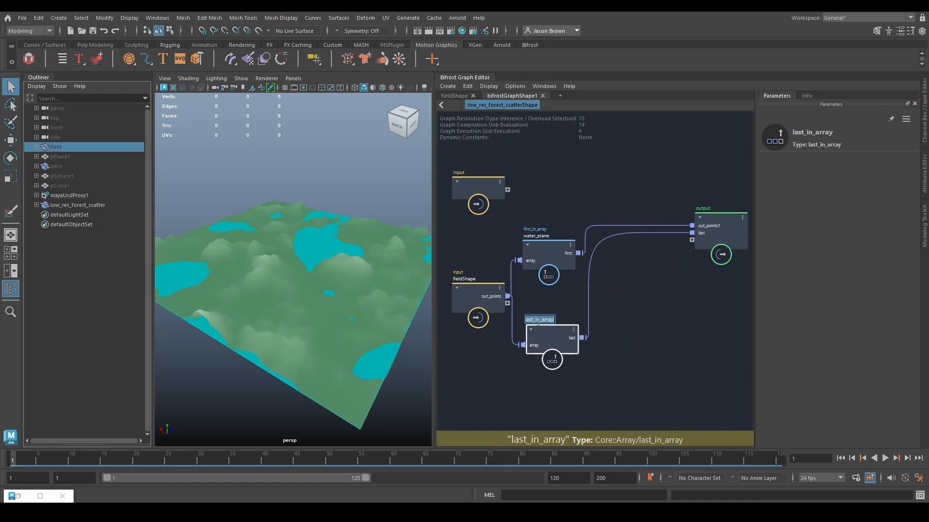
type("terrain")
key("Return")
Cut the connections into the output node and delete its geometry ports
mouse_move(673, 276)
middle_mouse_down("alt")
mouse_move(657, 303)
mouse_move(655, 278)
middle_mouse_up("alt")
left_click_drag(686, 237, 702, 270)
key("Delete")
right_click(712, 257)
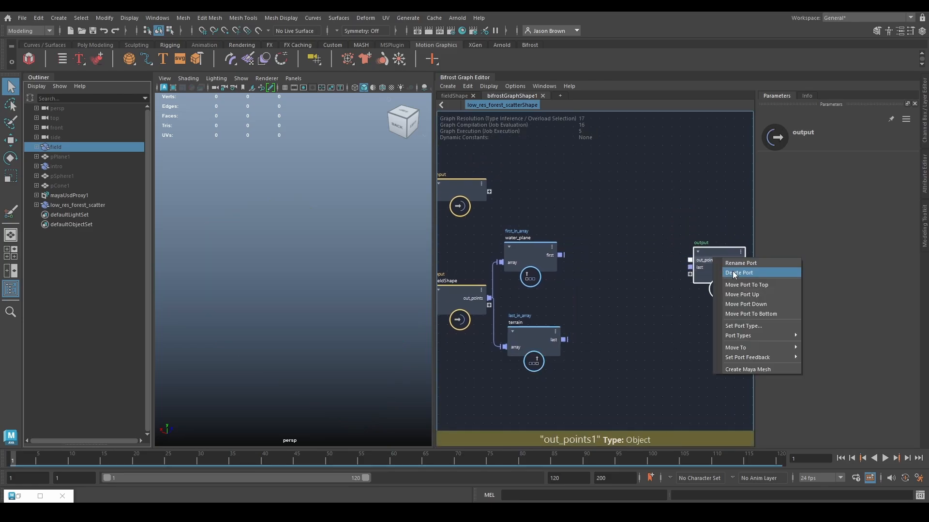
left_click(730, 274)
Add a terminal node, connecting the terrain node to its diagnostic port and the water_plane node to its proxy port
key("Tab")
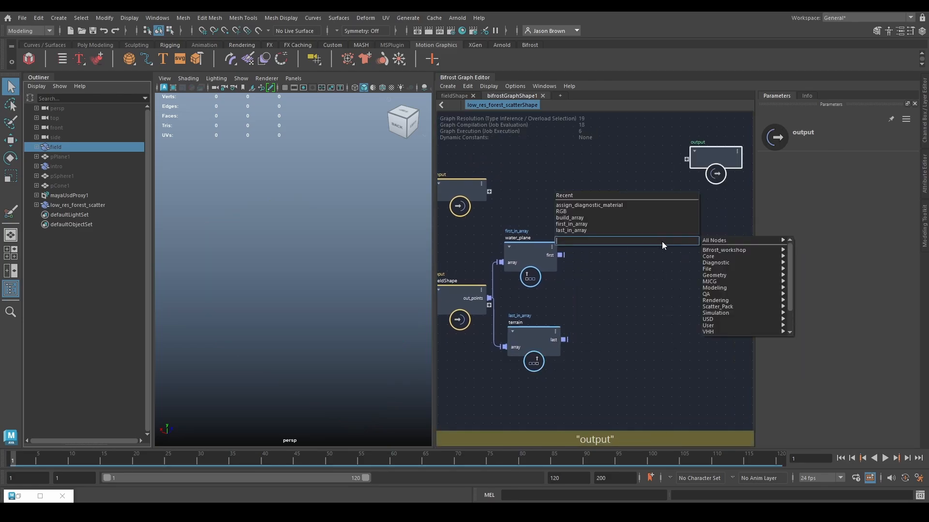
type("terminal")
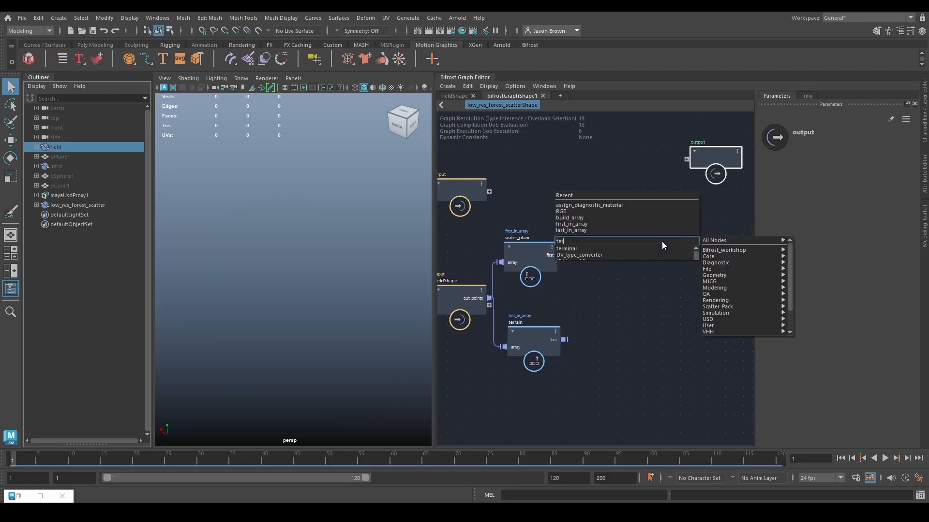
key("Return")
left_click_drag(562, 340, 638, 277)
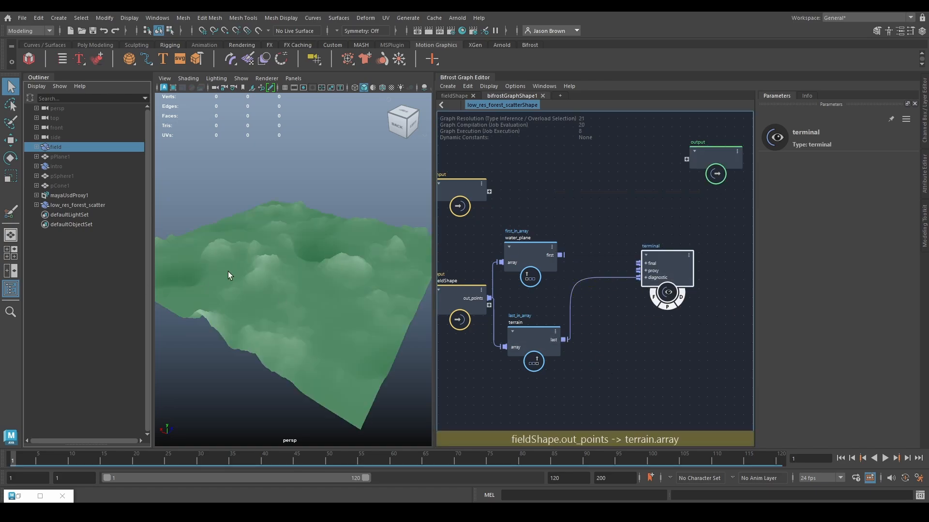
middle_click_drag(670, 323, 659, 338, "alt")
left_click_drag(647, 284, 650, 327)
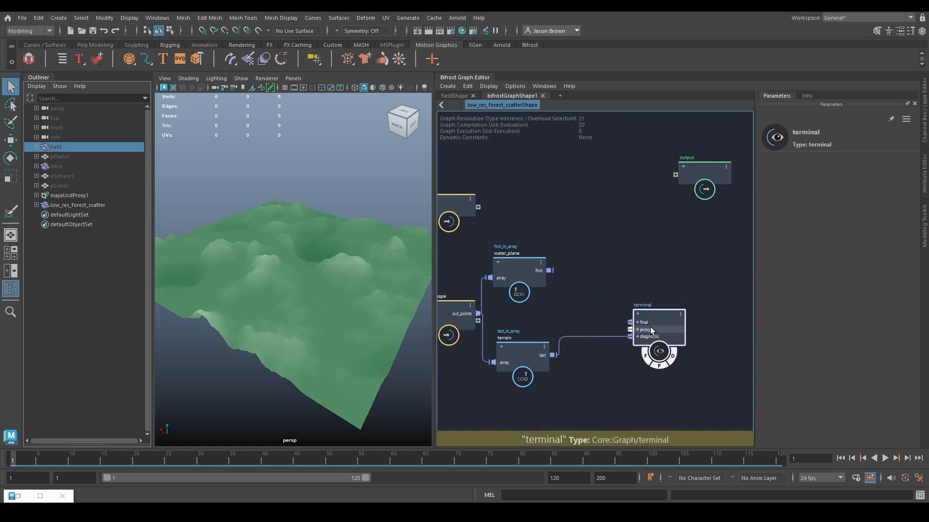
left_click_drag(548, 270, 630, 330)
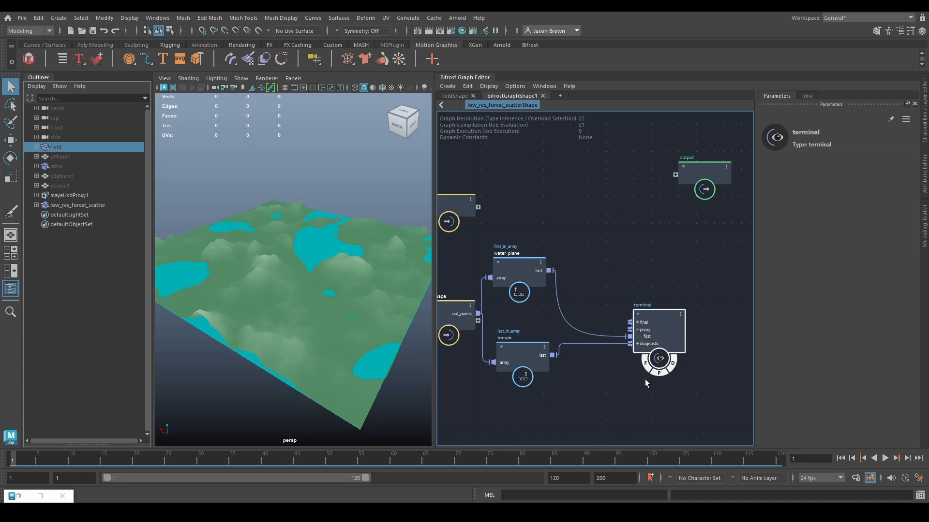
Toggle the terminal node's proxy display off and on repeatedly to check its effect on the water plane in the viewport
left_click(658, 372)
left_click(657, 373)
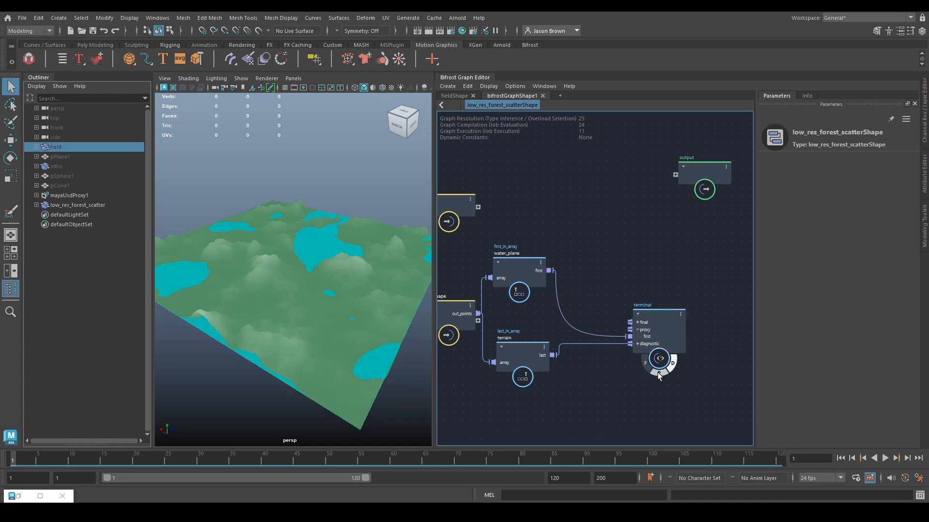
left_click(657, 373)
left_click(657, 372)
left_click(657, 372)
left_click(658, 372)
left_click(657, 372)
left_click(658, 373)
Move the terminal node up to line up with the water_plane node, below the output node
left_click_drag(338, 307, 283, 283, "alt")
middle_click_drag(634, 343, 554, 309, "alt")
left_click_drag(579, 296, 587, 234)
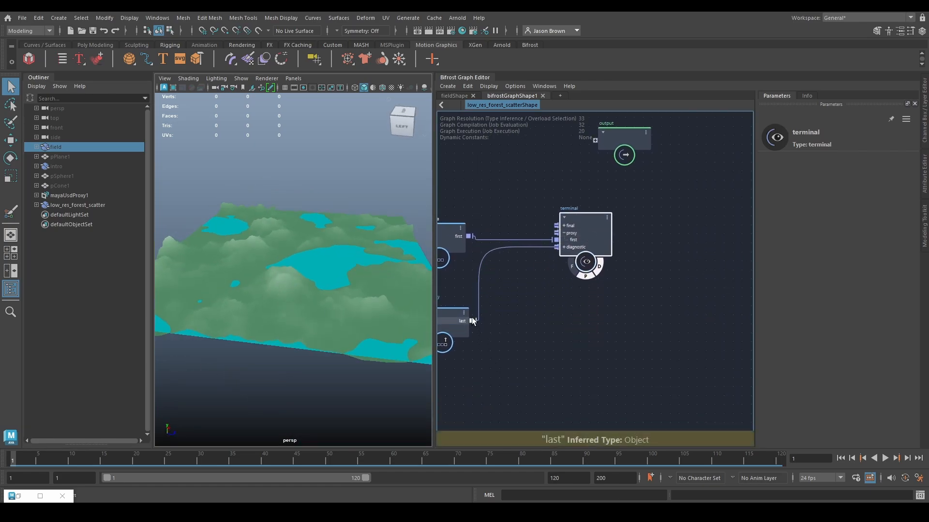
Add a scatter_points node fed by the terrain node's last output
left_click_drag(472, 320, 556, 363)
type("scatter")
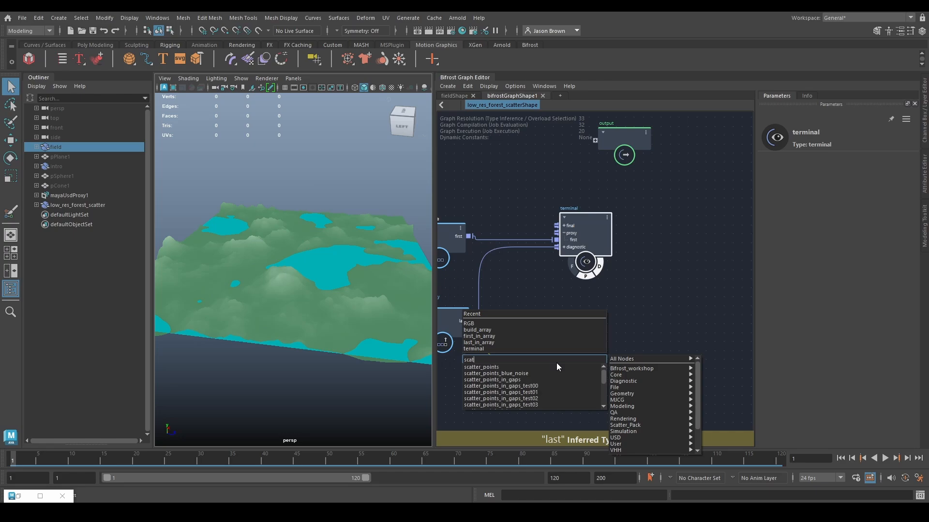
key("Return")
Add a point_scope node after scatter_points and connect its diagnostic_geo output to the terminal's diagnostic port
key("Tab")
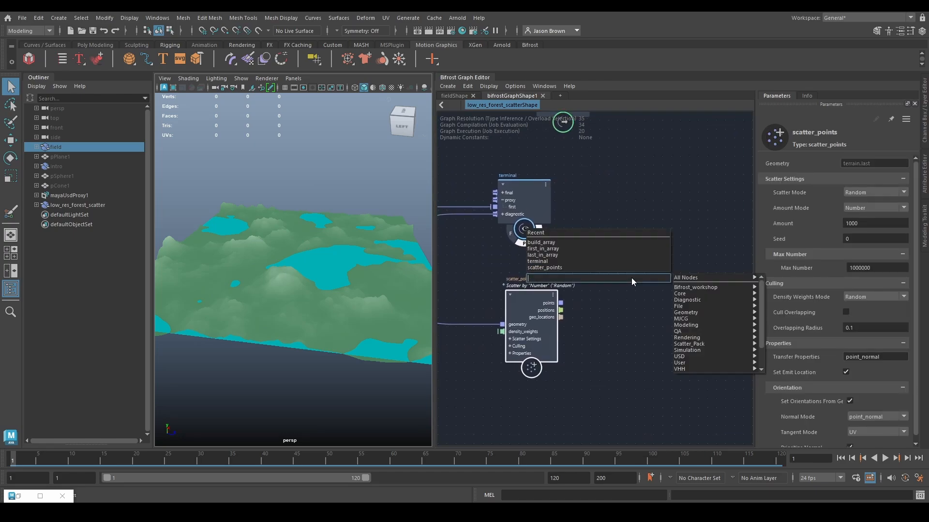
type("point_scope")
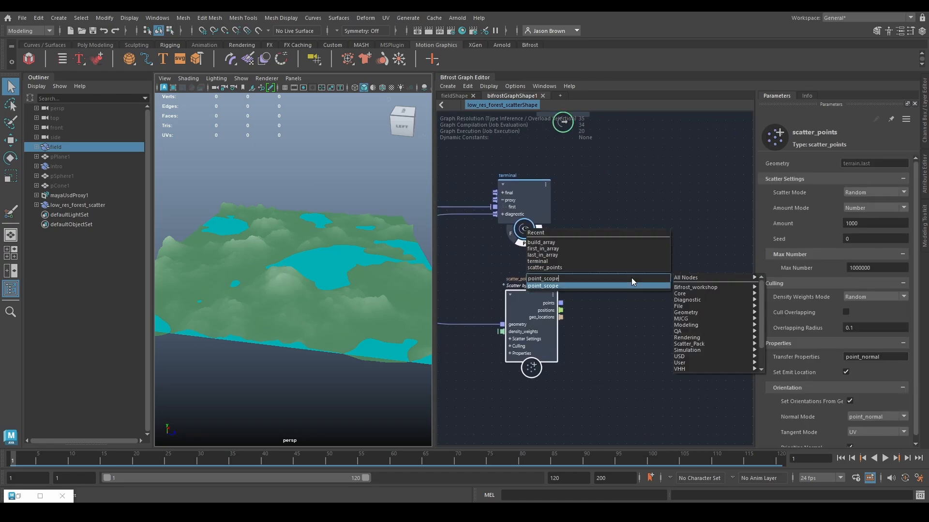
key("Return")
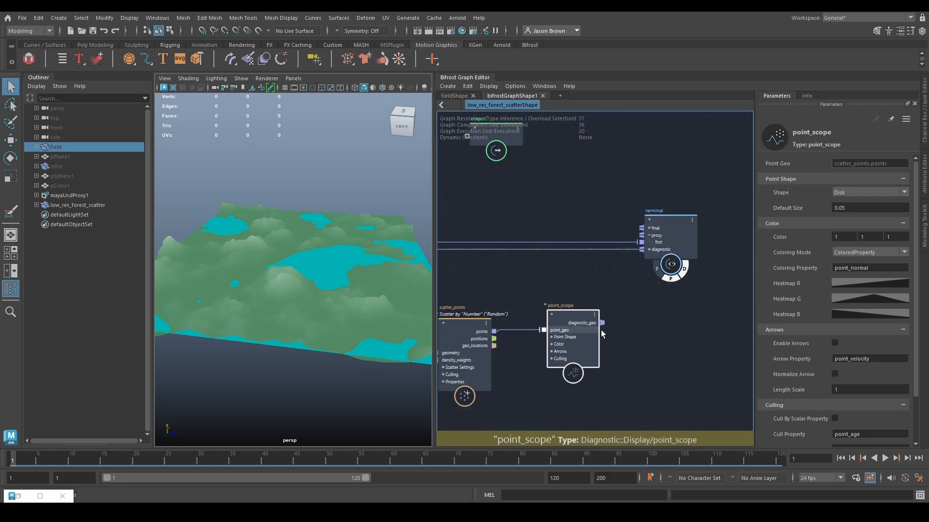
left_click_drag(602, 324, 654, 251)
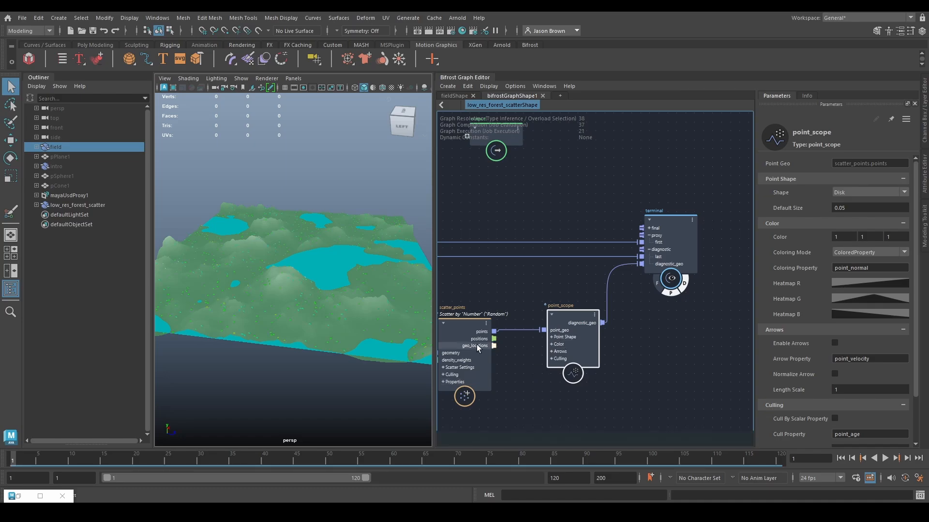
Turn on the field graph's USD/Maya switch value and inspect the USD terrain with low_res_forest_scatter selected
left_click_drag(278, 264, 319, 303, "alt")
left_click(457, 96)
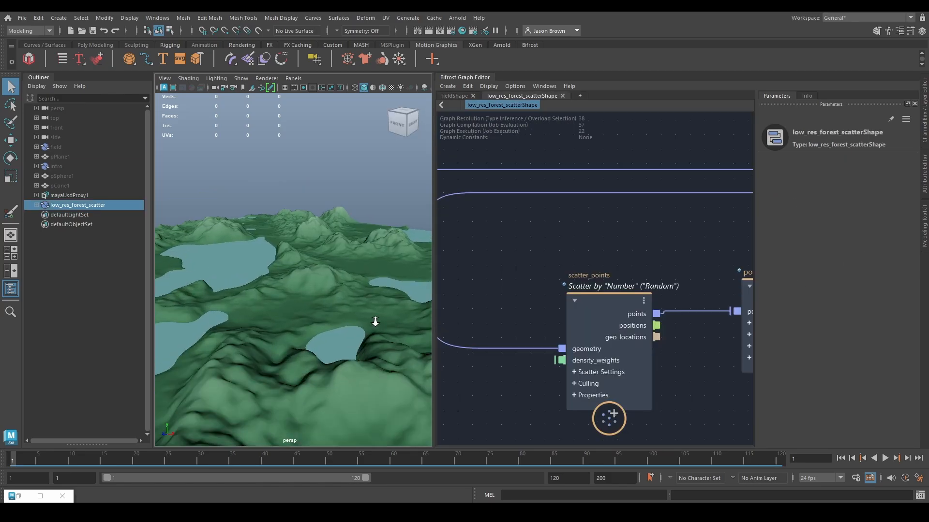
left_click_drag(373, 321, 315, 326, "alt")
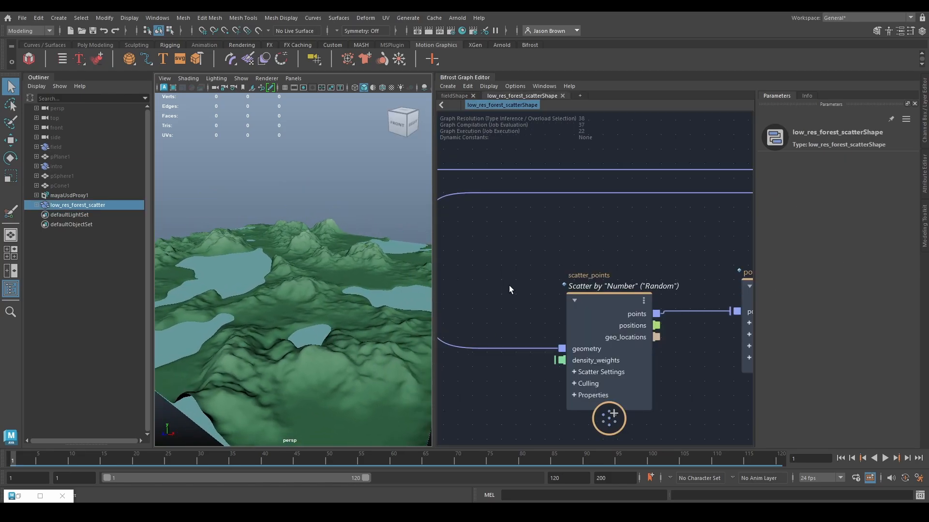
left_click(67, 145)
left_click(62, 204)
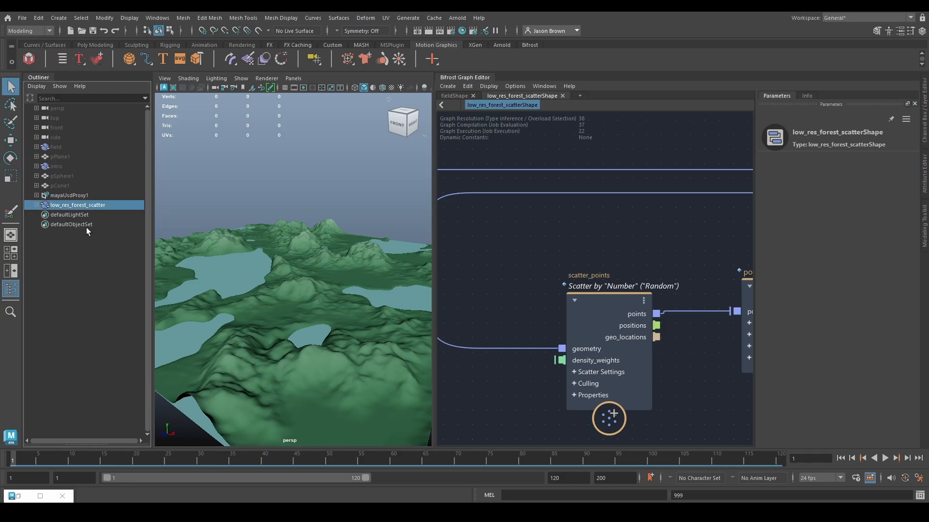
Try deleting the connection from the terrain node to the terminal's diagnostic port, and undo the deletion
left_click(615, 303)
middle_click_drag(615, 303, 552, 286)
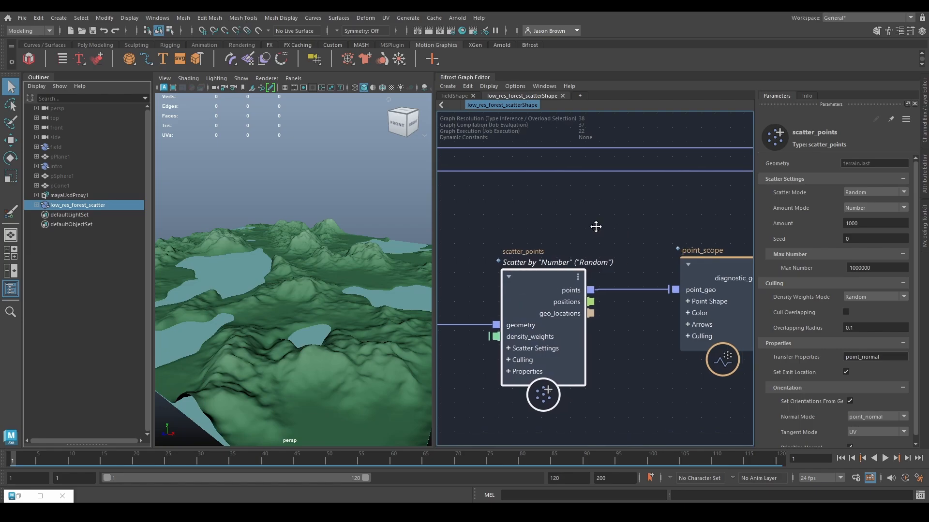
middle_click_drag(597, 224, 459, 262)
middle_click_drag(661, 258, 688, 264)
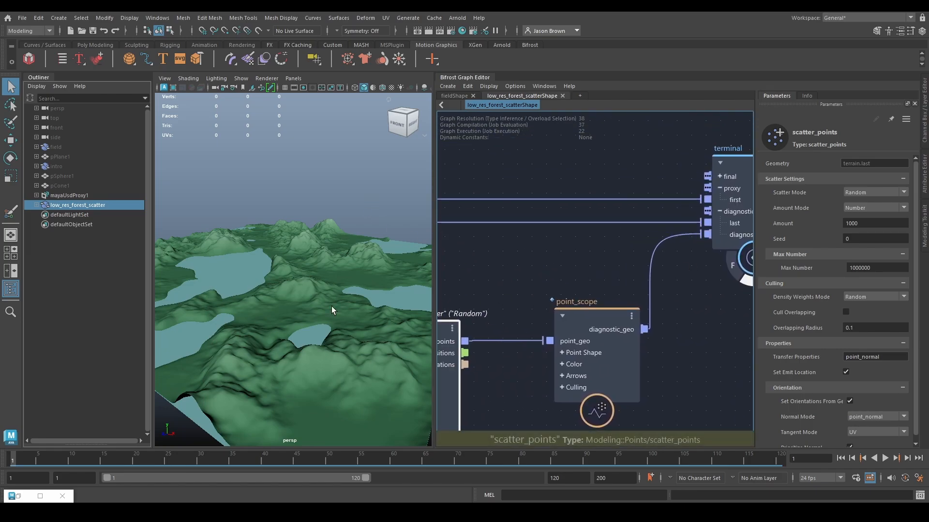
left_click(680, 222)
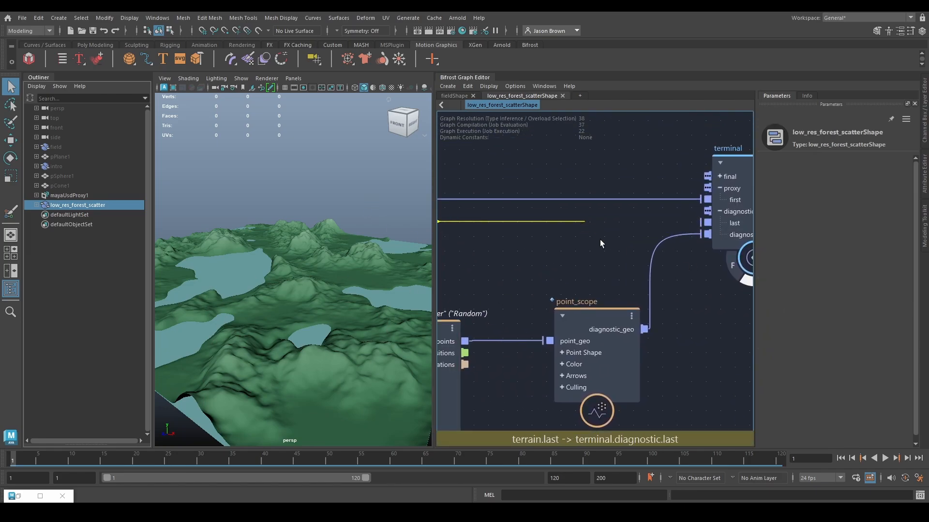
key("Delete")
scroll(528, 298, "down", 2)
key("ctrl+z")
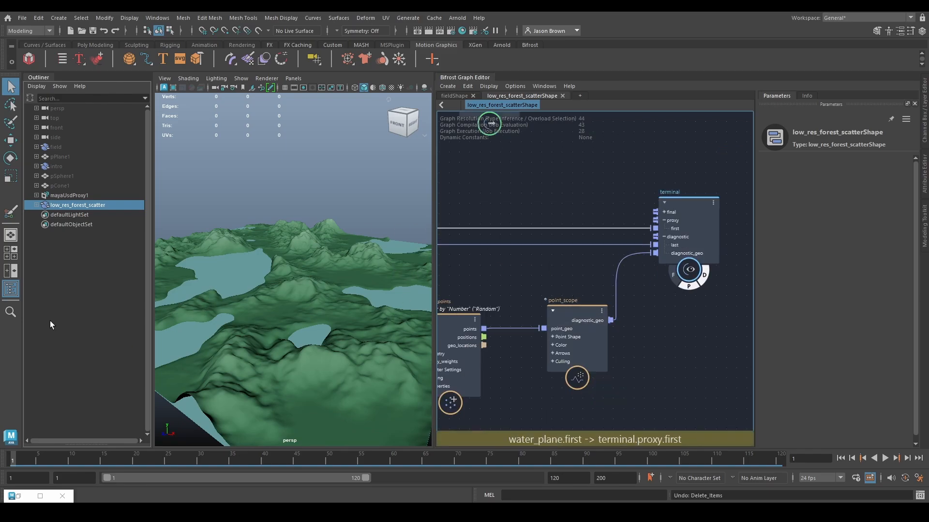
Select mayaUsdProxy1 and examine the field graph's USD/Maya switch and the scatter graph's connections from the fieldShape input
left_click(57, 195)
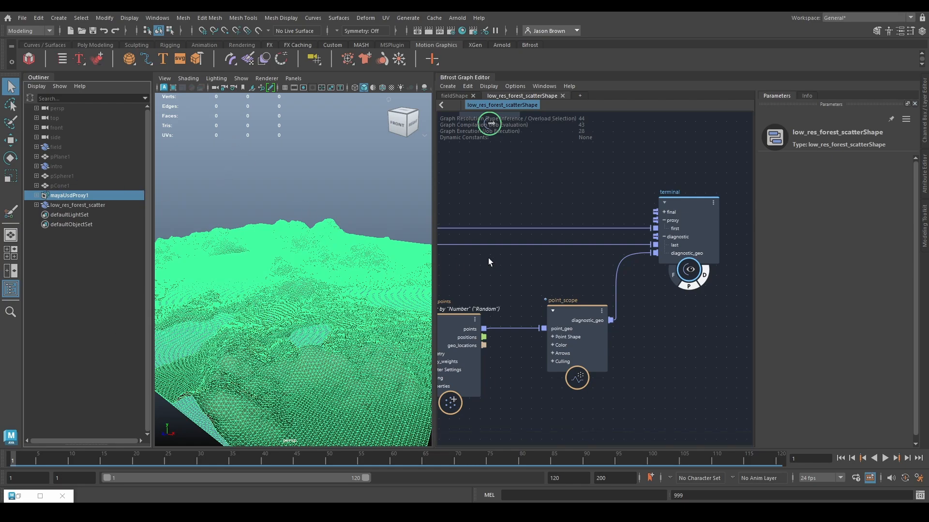
left_click(453, 96)
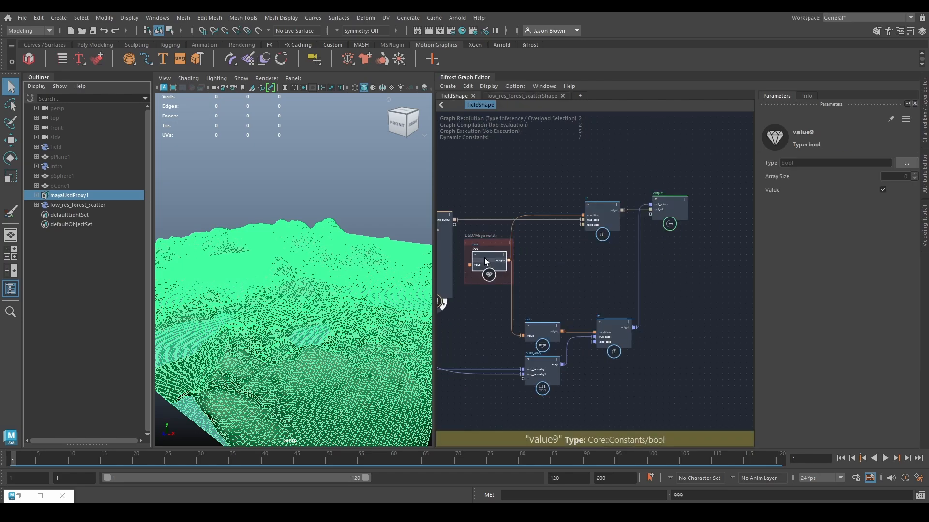
left_click(522, 96)
scroll(609, 253, "up", 3)
scroll(600, 266, "down", 3)
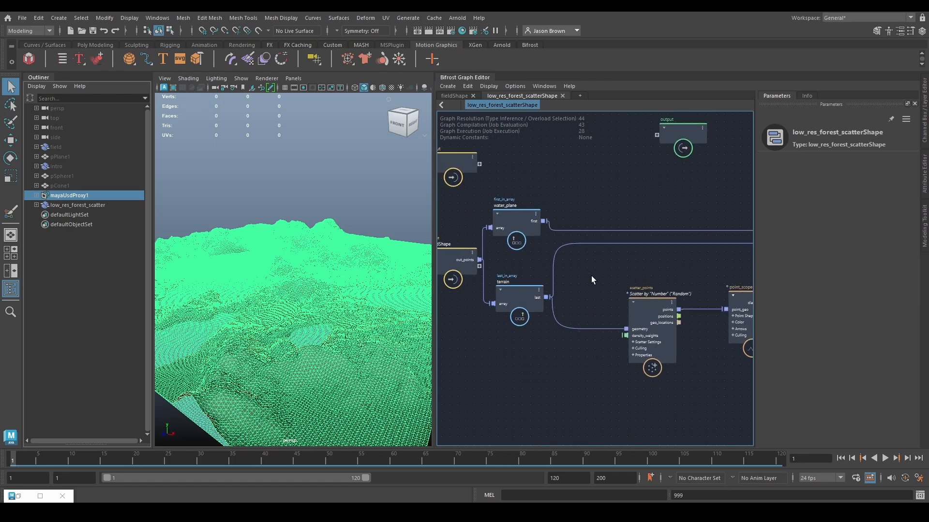
middle_click_drag(482, 244, 590, 263)
left_click(501, 286)
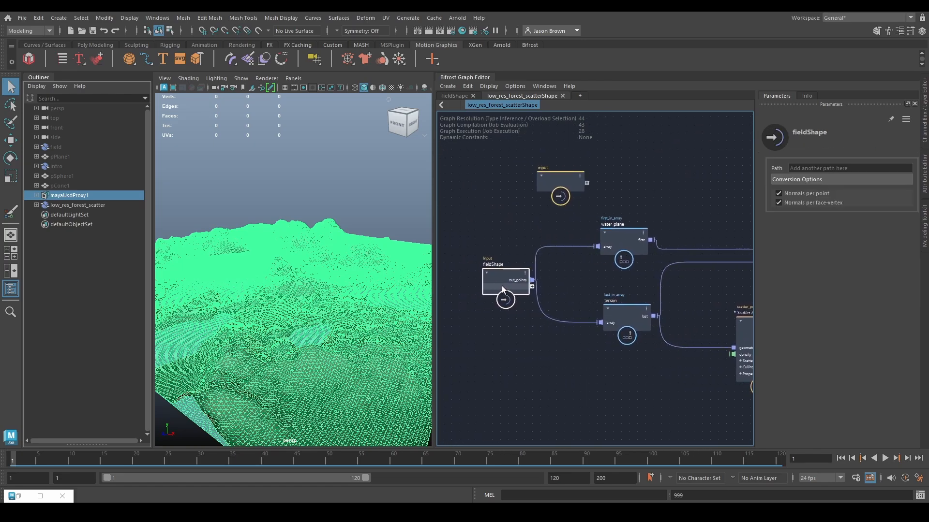
left_click(551, 301)
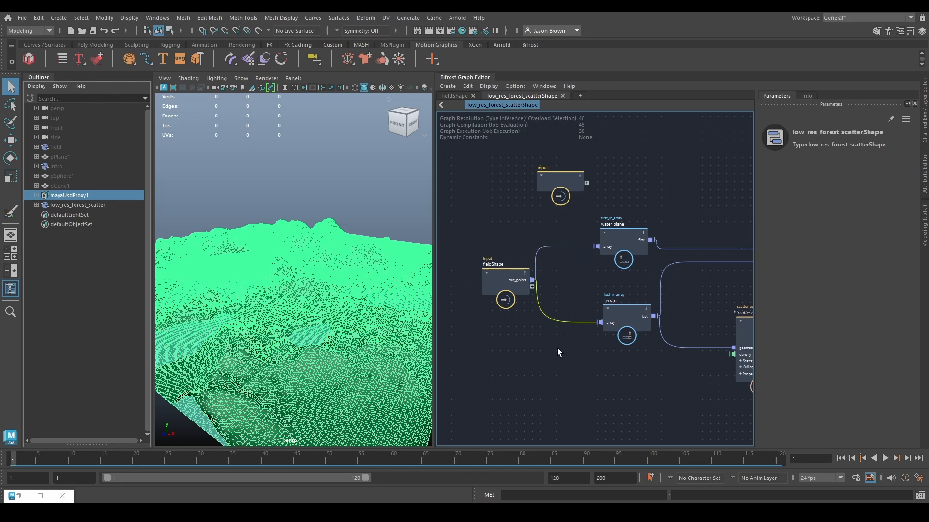
middle_click_drag(653, 369, 537, 380)
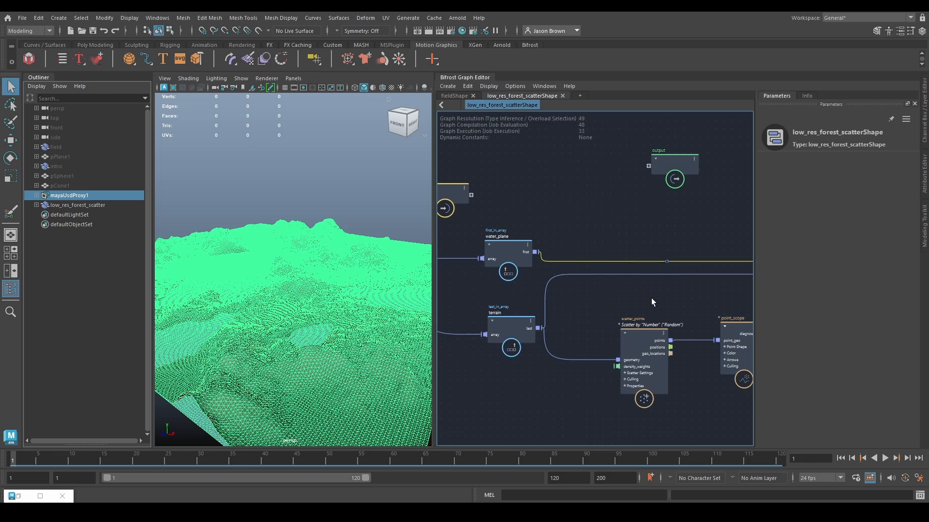
middle_click_drag(651, 298, 614, 296)
left_click_drag(502, 275, 516, 290)
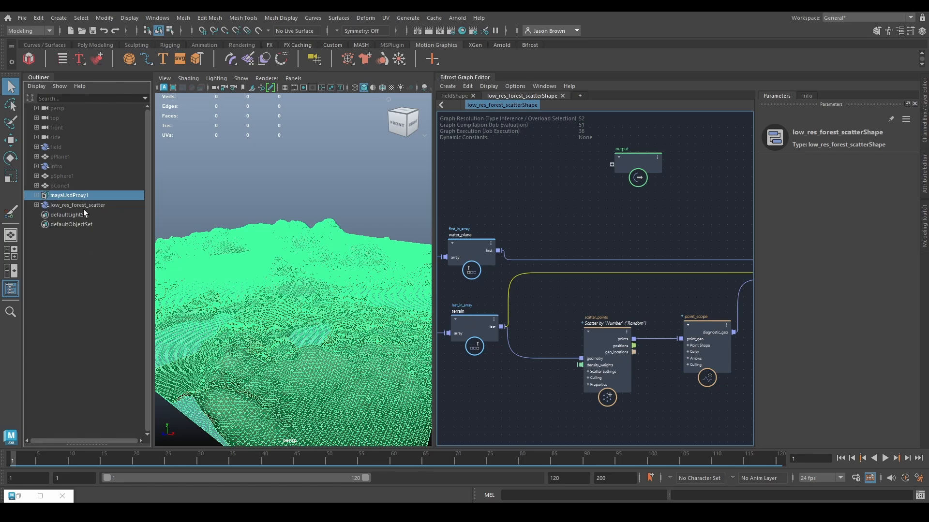
Turn off the field graph's USD/Maya switch value and inspect the scattered points on the terrain
left_click(465, 98)
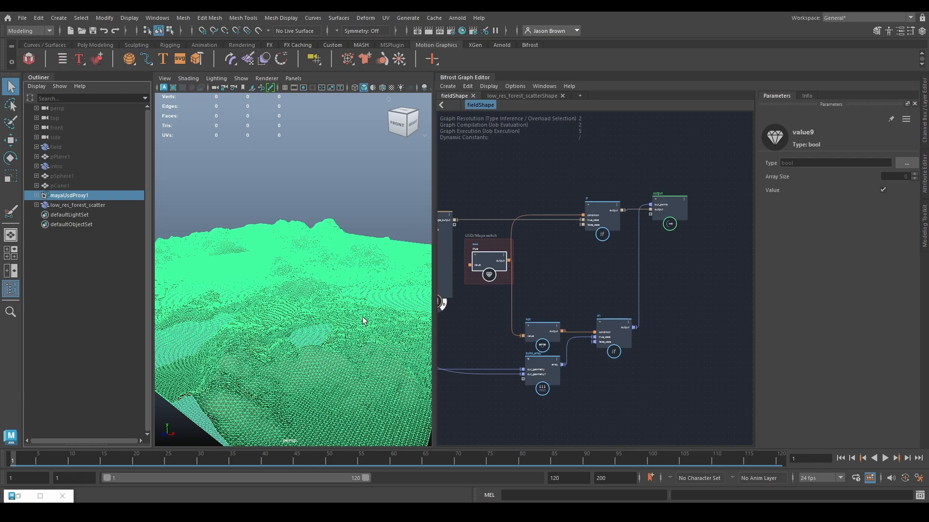
scroll(578, 280, "down", 1)
scroll(578, 280, "up", 1)
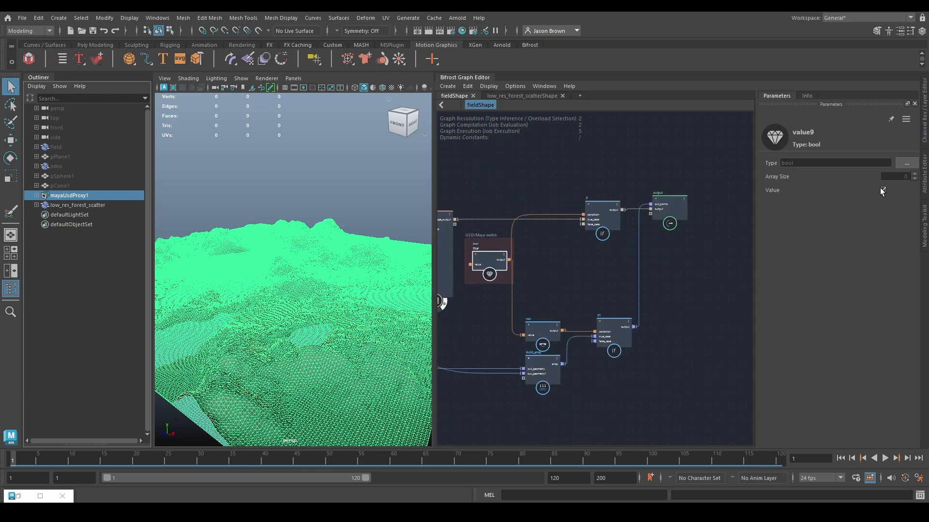
left_click(882, 189)
mouse_move(317, 320)
left_mouse_down("alt")
mouse_move(313, 329)
mouse_move(319, 322)
left_mouse_up("alt")
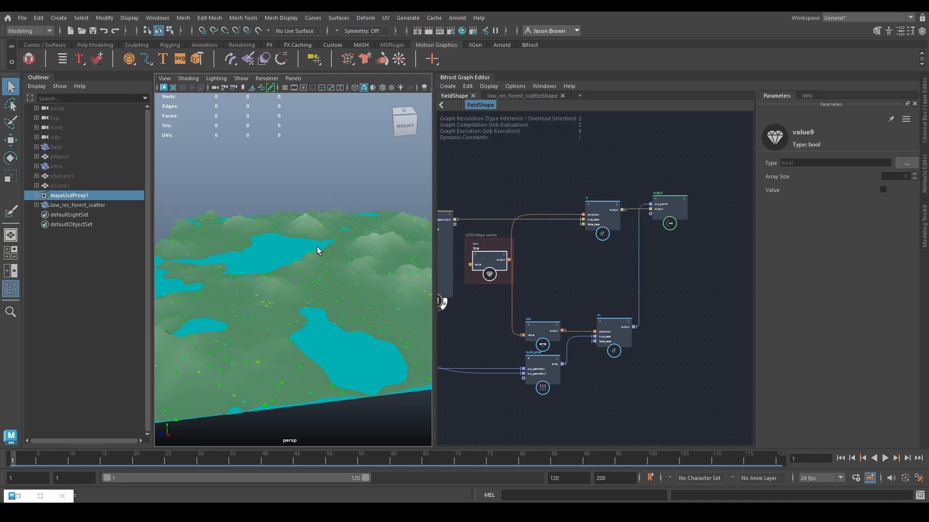
right_click_drag(259, 402, 369, 298, "alt")
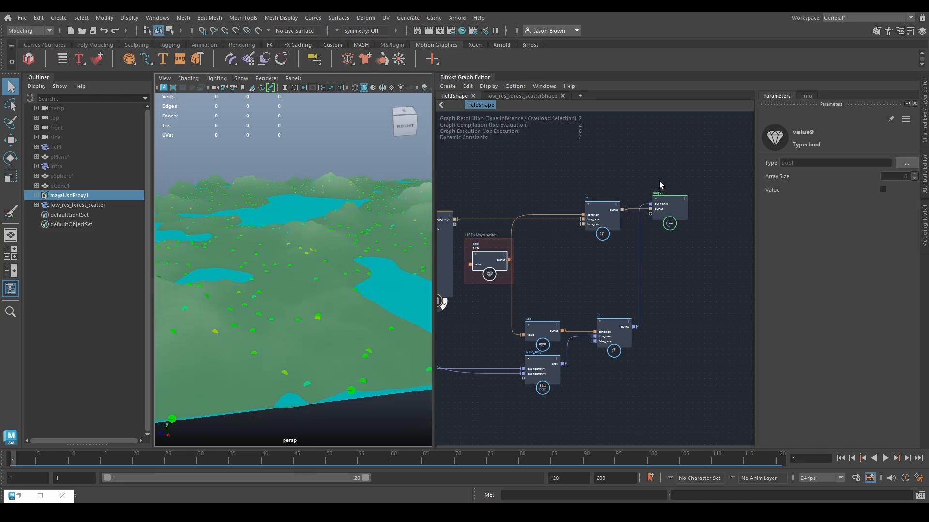
Hide mayaUsdProxy1, select low_res_forest_scatter to check its geometry, and clear the selection
left_click(515, 96)
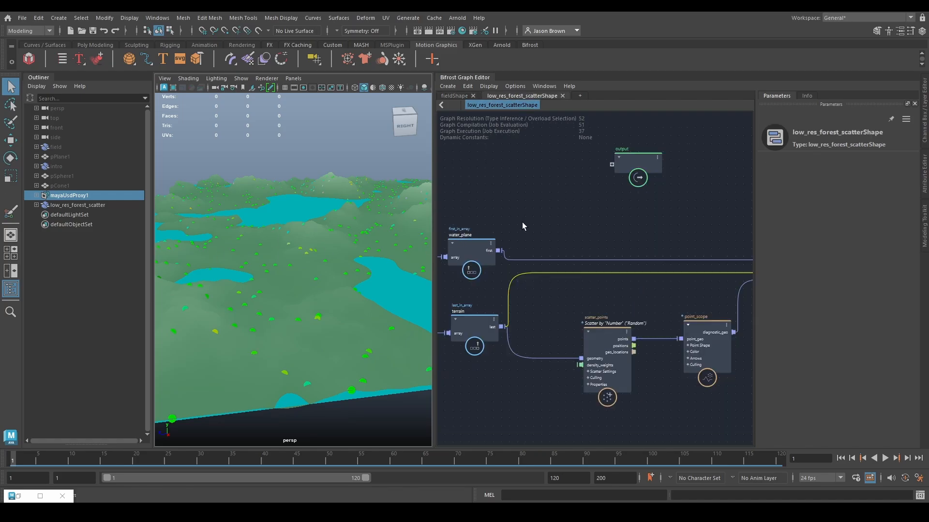
middle_click_drag(522, 225, 624, 234, "alt")
middle_click_drag(606, 310, 531, 290, "alt")
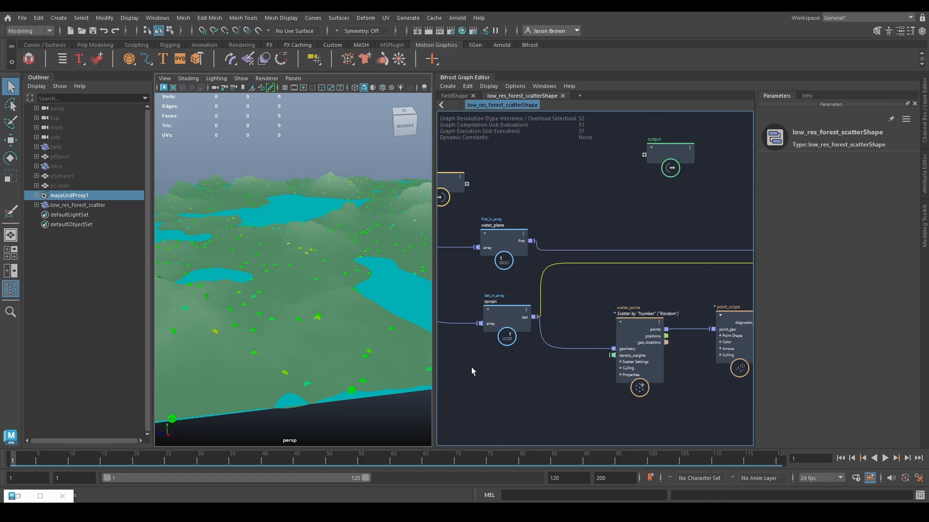
scroll(506, 276, "down", 2)
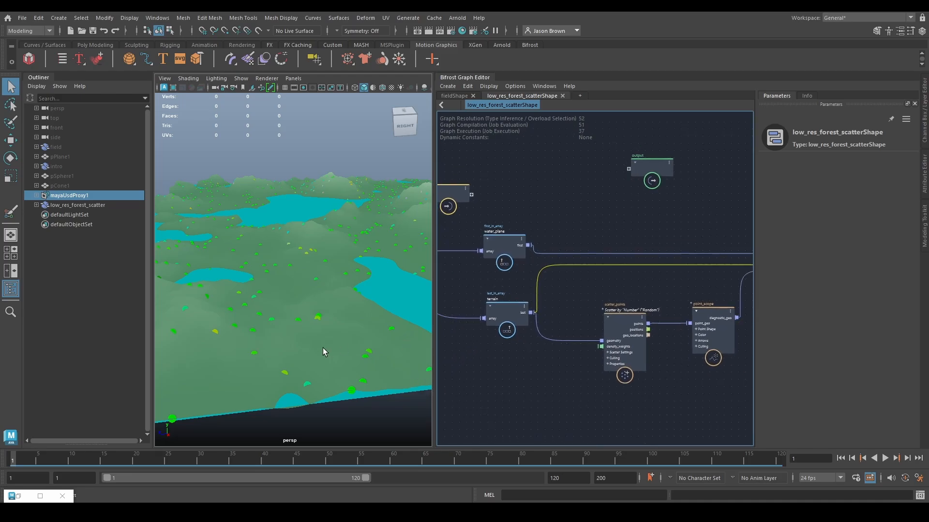
left_click(59, 203)
left_click(64, 196)
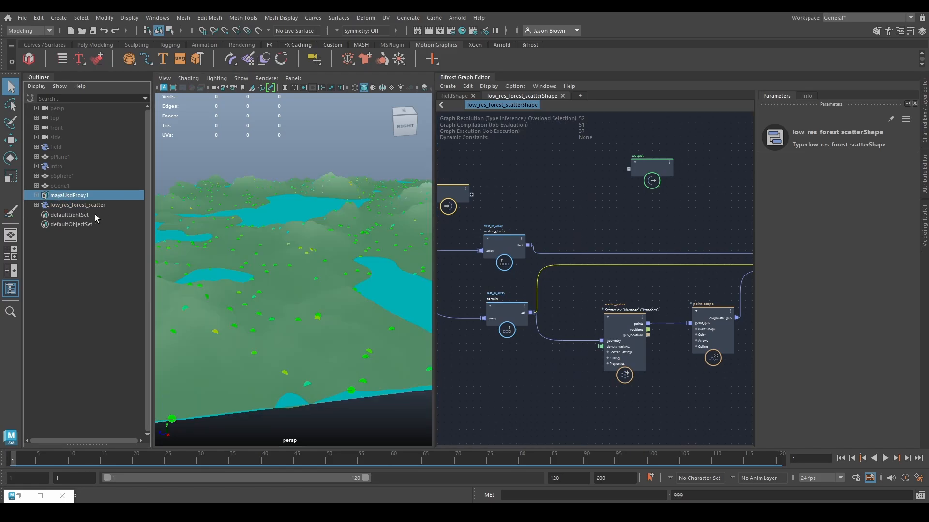
key("h")
left_click(84, 205)
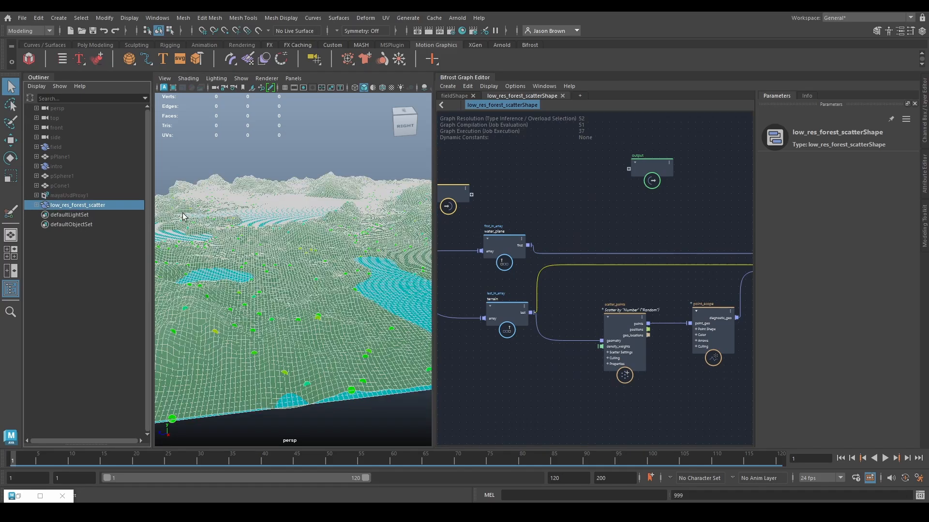
left_click(252, 152)
scroll(312, 217, "down", 4)
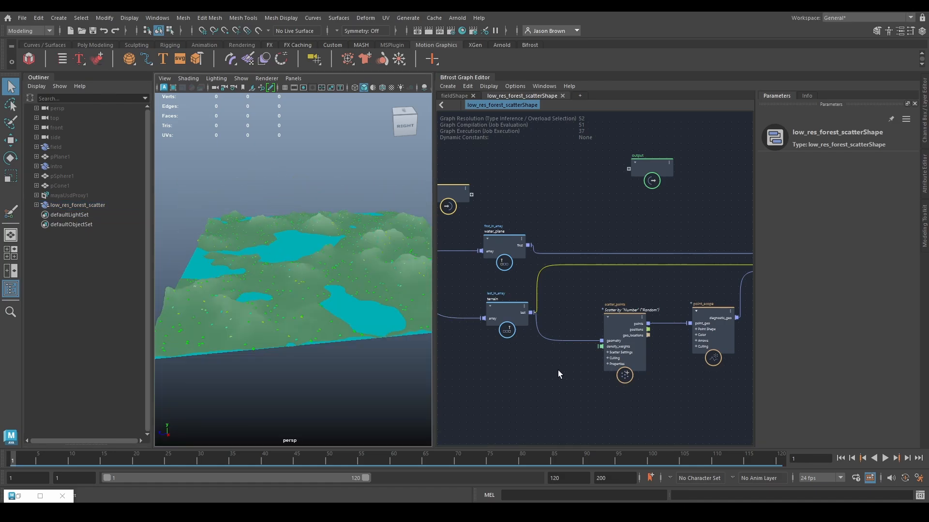
In the fieldShape graph's coloring compound, insert a pass node on the connection feeding assign_diagnostic_material's geometry
middle_click_drag(487, 378, 396, 363, "alt")
middle_click_drag(533, 376, 716, 391, "alt")
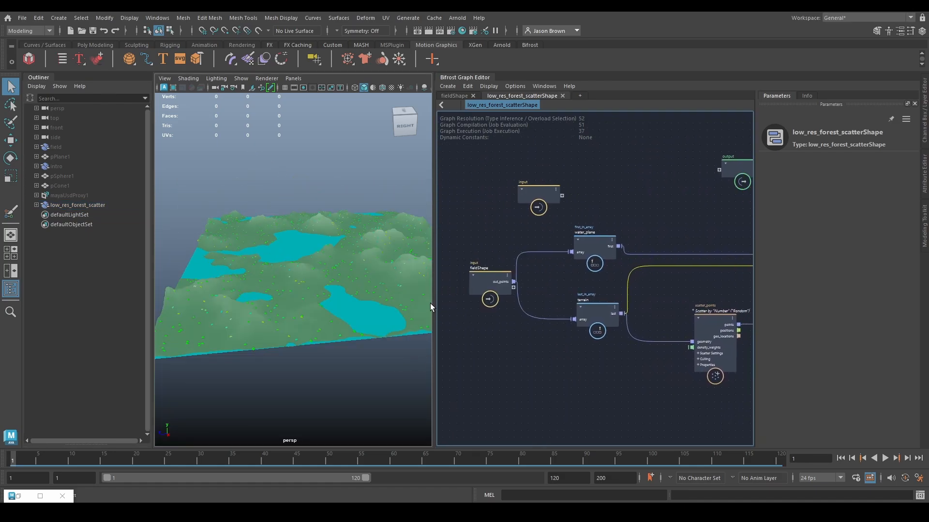
left_click(463, 95)
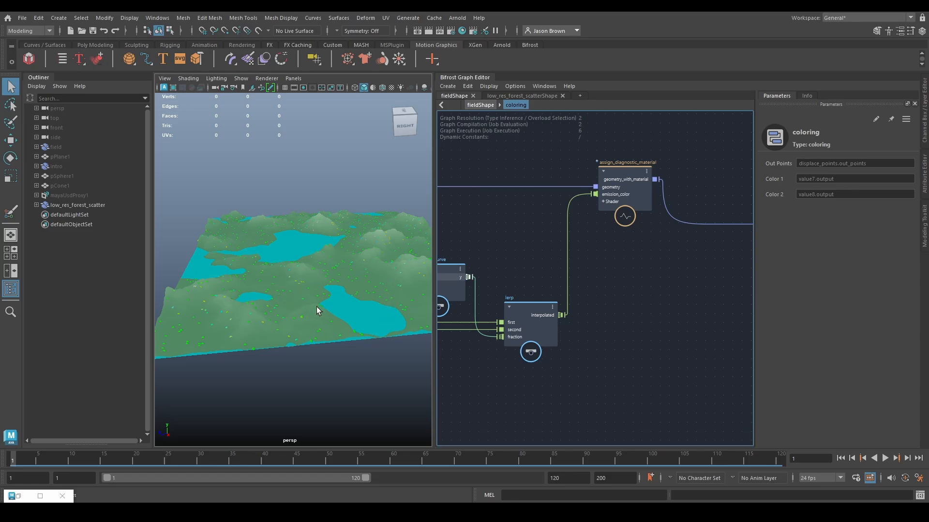
scroll(261, 282, "up", 6)
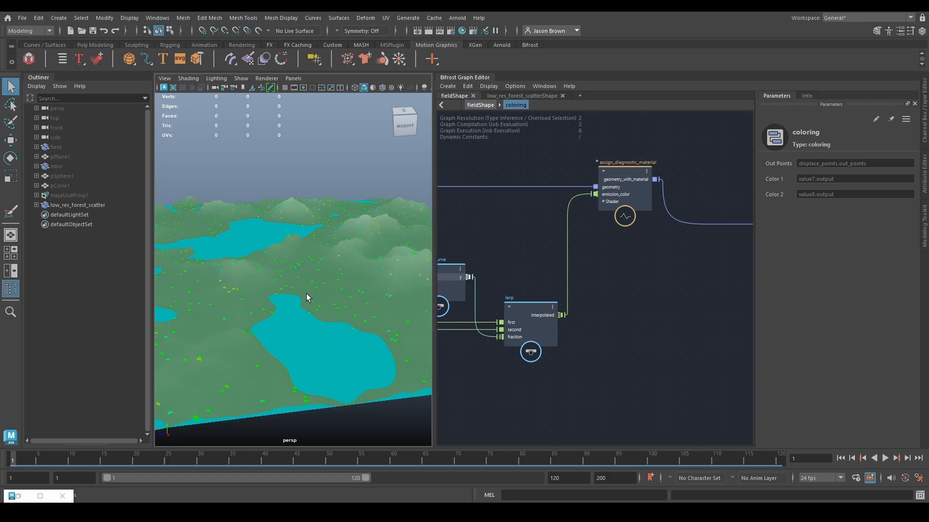
scroll(348, 312, "down", 2)
scroll(667, 284, "down", 1)
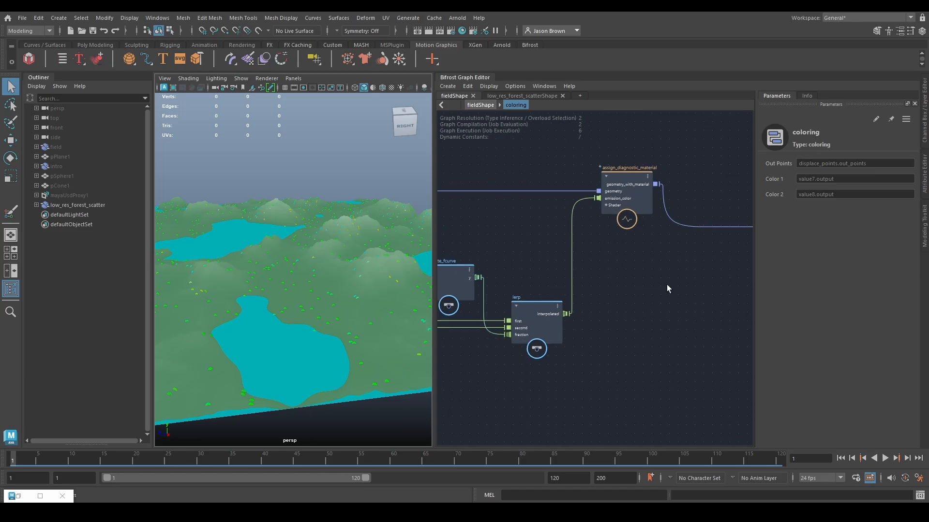
middle_click_drag(666, 284, 696, 317)
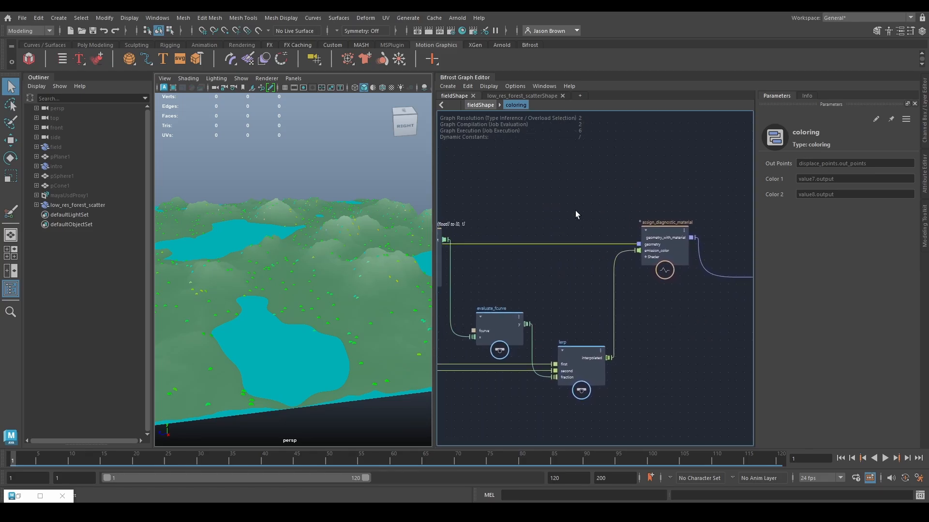
key("Tab")
type("pass")
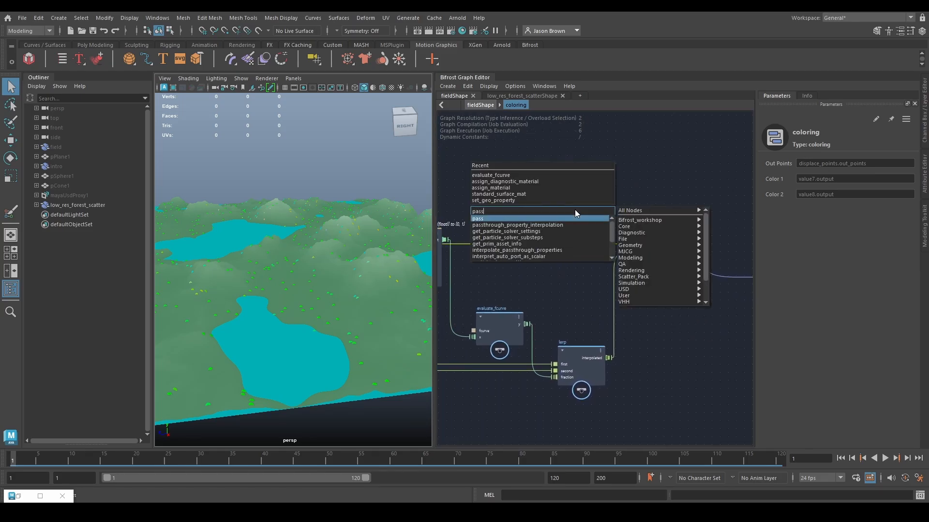
key("Return")
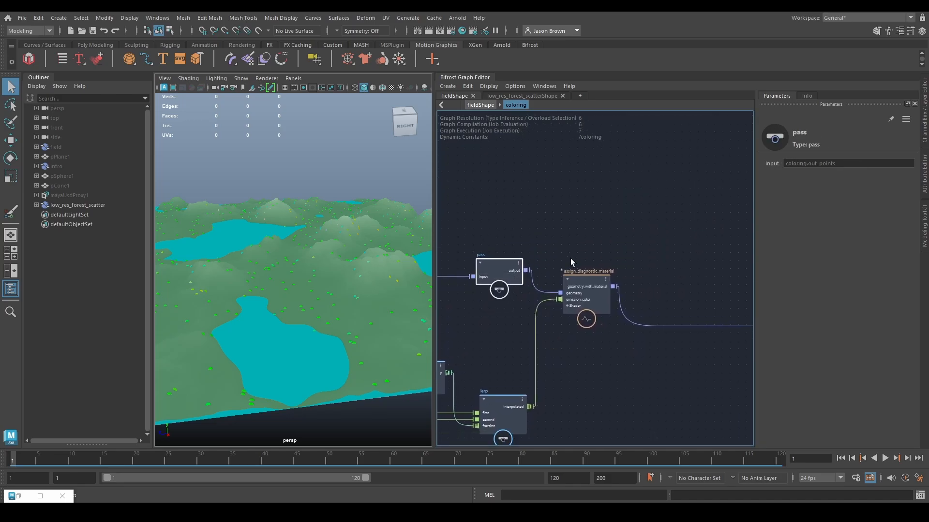
Add an assign_material node above assign_diagnostic_material and connect the pass node's output to its geometry input
key("Tab")
type("assig")
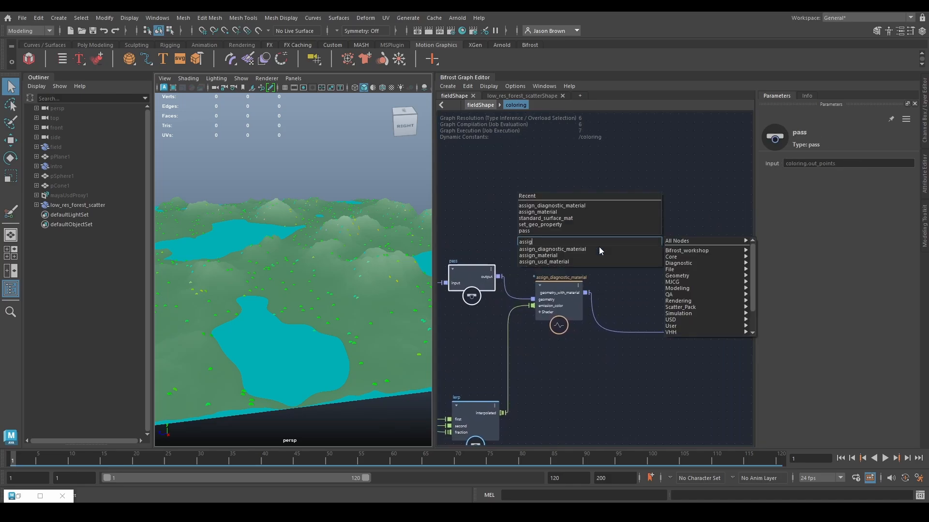
key("Down")
key("Return")
left_click_drag(624, 252, 650, 204)
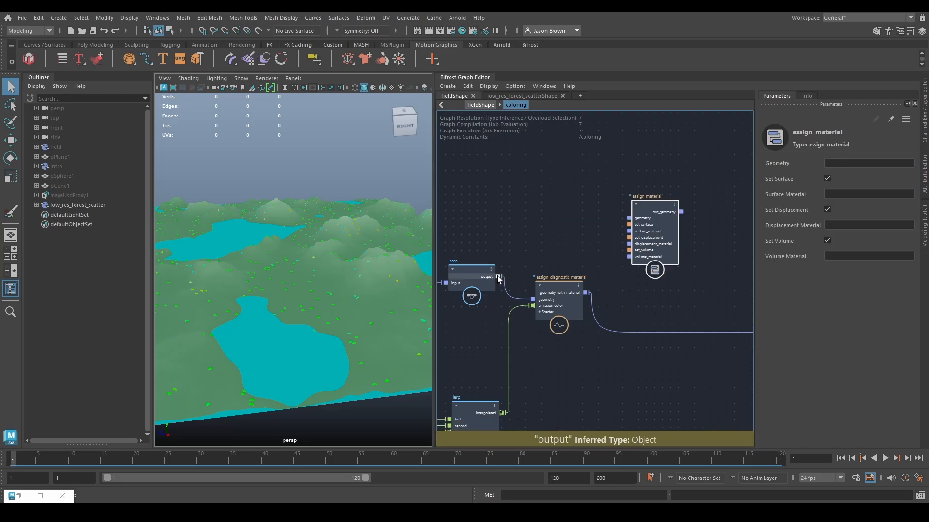
left_click_drag(498, 276, 636, 218)
middle_click_drag(696, 221, 621, 236, "alt")
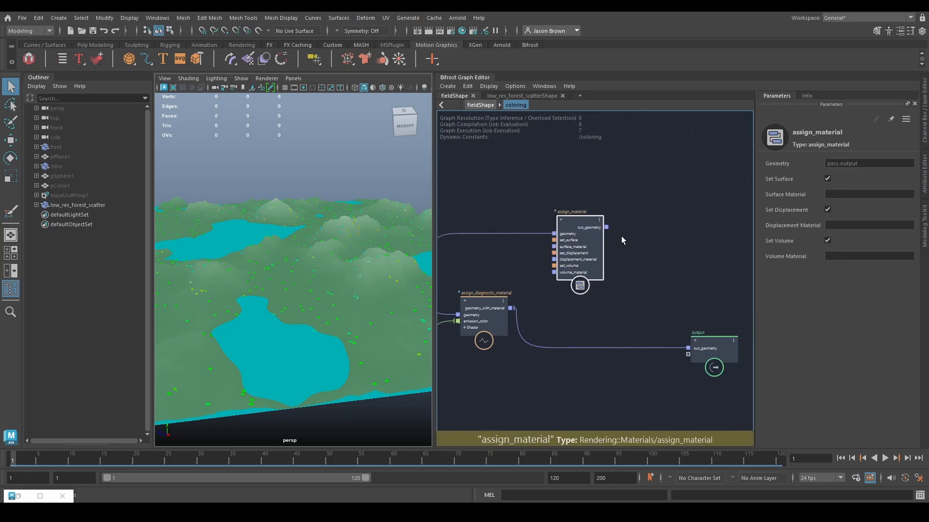
left_click_drag(597, 237, 554, 232)
Insert an if node before the compound's output, with assign_material feeding true_case and assign_diagnostic_material feeding false_case
left_click_drag(511, 308, 542, 347)
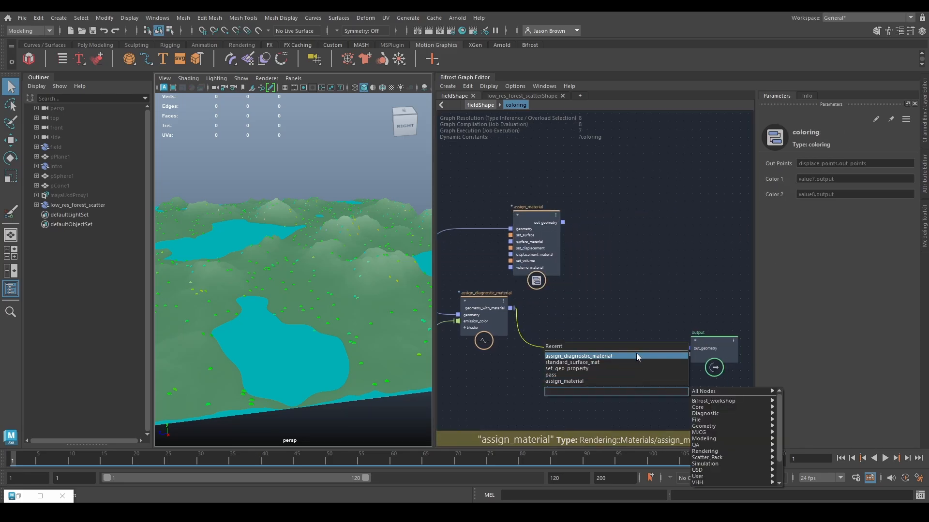
type("if")
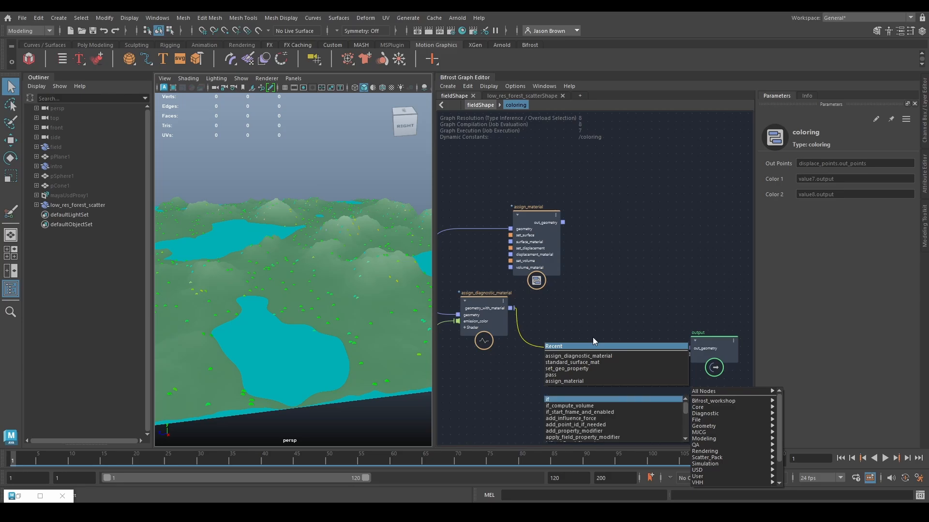
key("Return")
left_click_drag(621, 322, 625, 288)
left_click(595, 311)
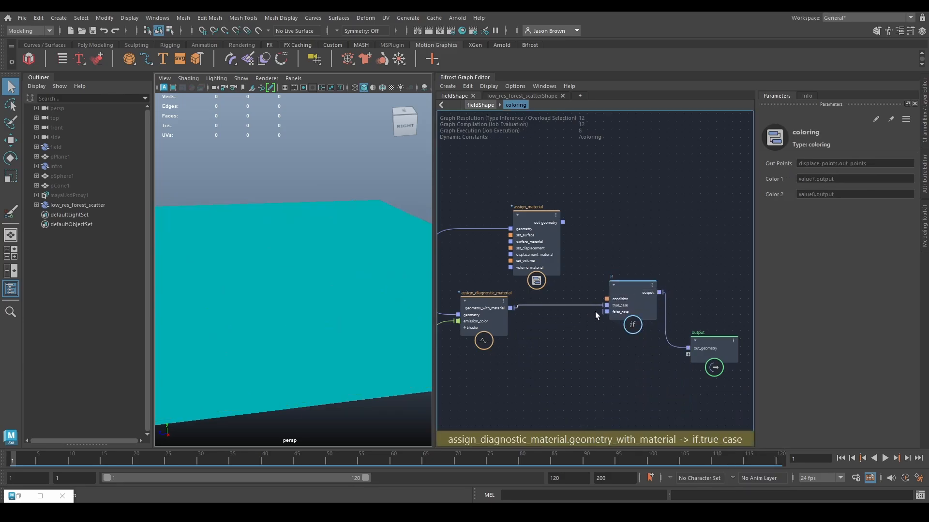
left_click(646, 319)
left_click_drag(566, 236, 608, 327)
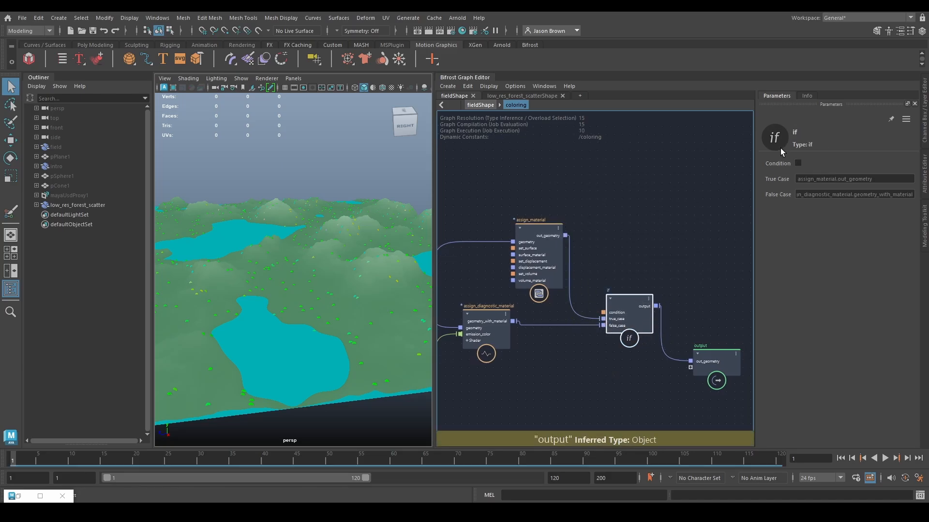
Turn on the if node's Condition, inspect the terrain's shading in the viewport, and select the assign_material node
left_click(797, 163)
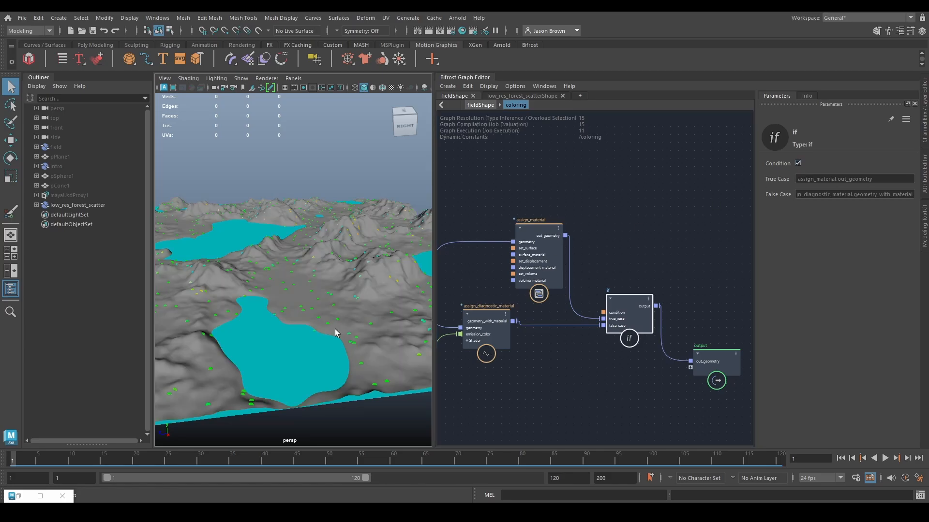
left_click_drag(337, 333, 271, 319, "alt")
middle_click_drag(532, 350, 669, 307, "alt")
left_click(672, 246)
left_click_drag(338, 329, 242, 368, "alt")
right_click_drag(394, 290, 402, 323, "alt")
left_click_drag(312, 361, 282, 321, "alt")
middle_click_drag(623, 383, 628, 348, "alt")
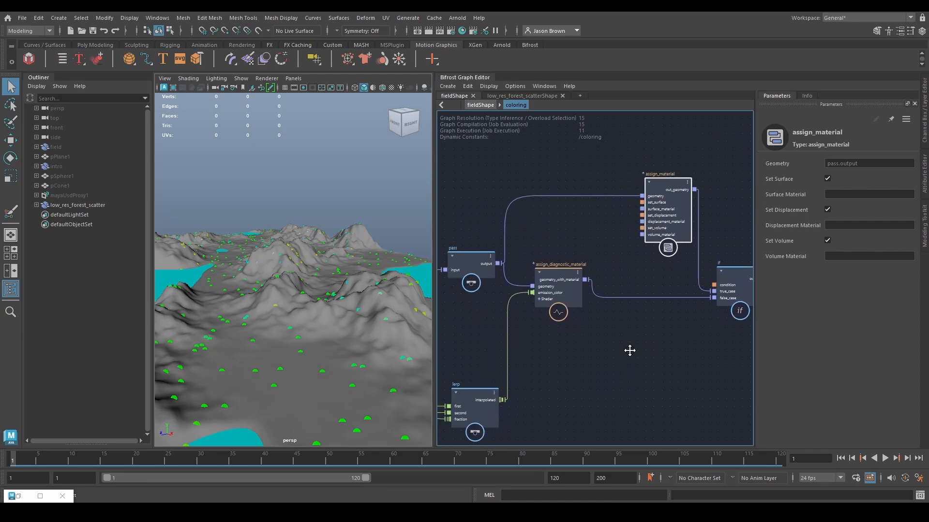
Add a standard_surface_mat node and connect its standard_surface output to assign_material's surface_material input
key("Tab")
type("stand")
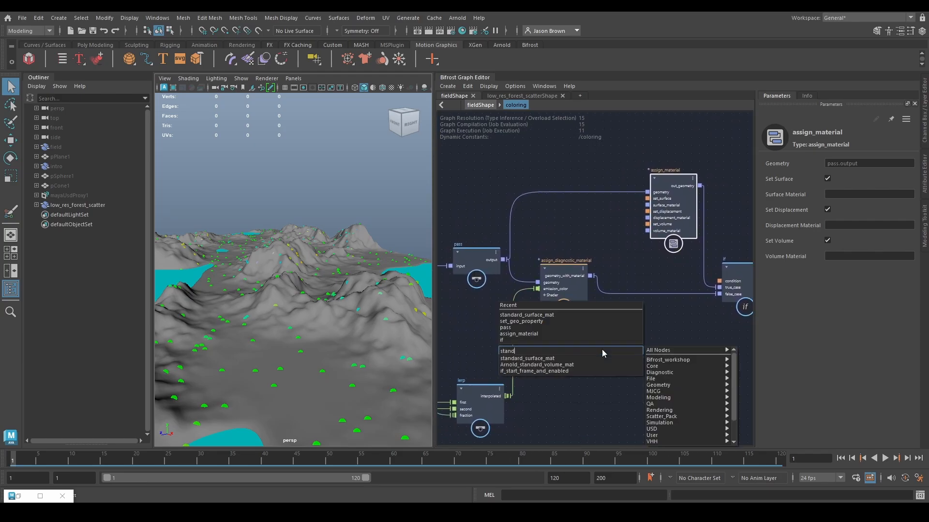
key("Down")
key("Return")
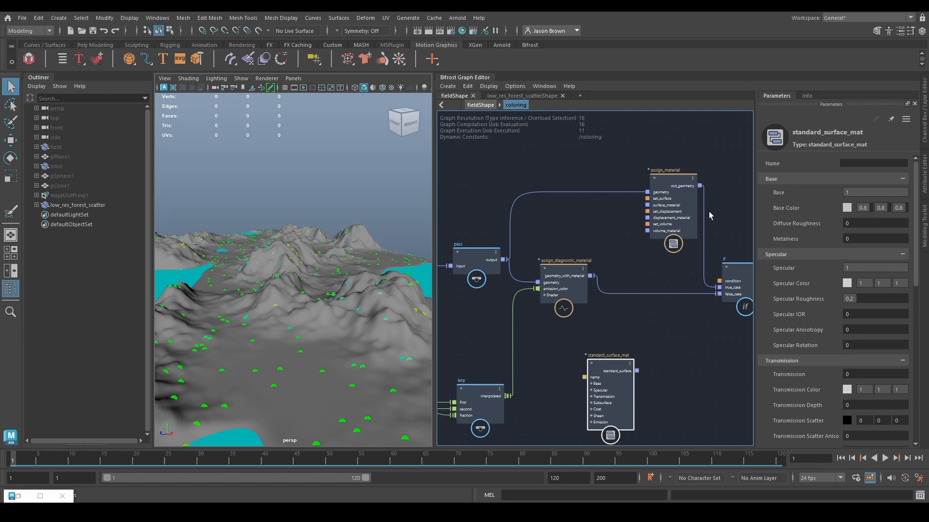
left_click_drag(610, 382, 575, 382)
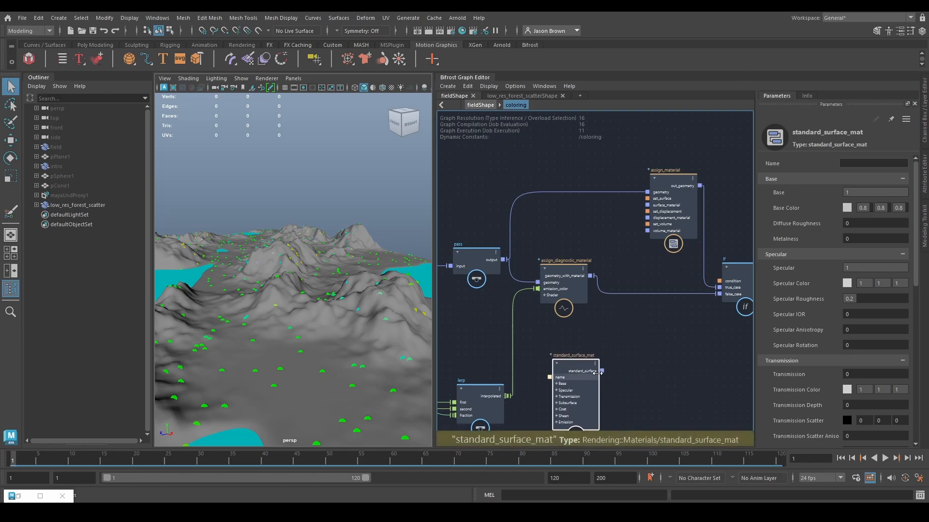
left_click_drag(668, 205, 667, 206)
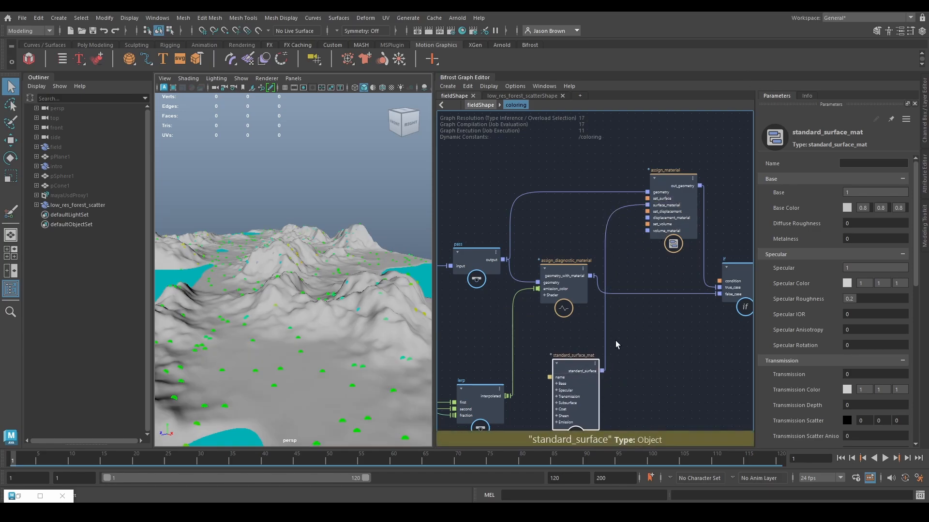
middle_click_drag(639, 314, 644, 321, "alt")
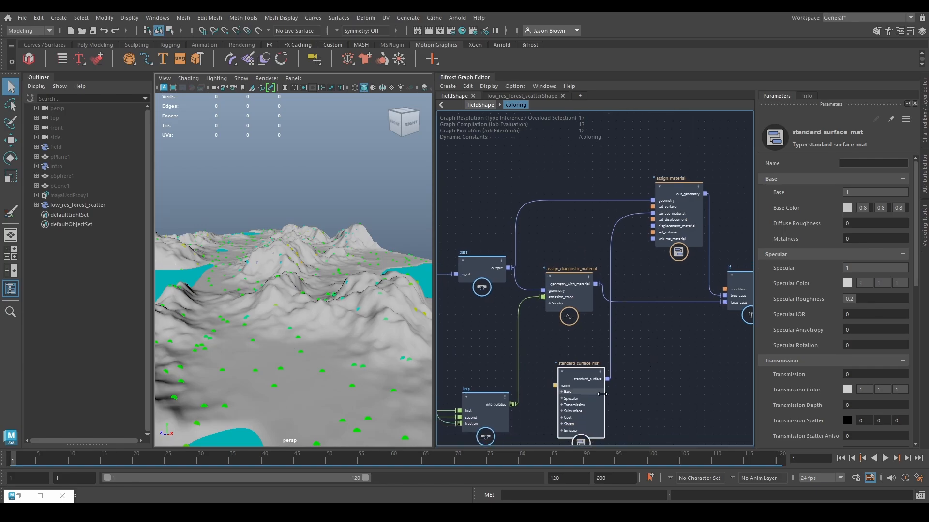
Try connecting lerp's interpolated output to the base_color input of standard_surface_mat, and undo the connection
left_click_drag(582, 393, 574, 373)
middle_click_drag(557, 378, 593, 332, "alt")
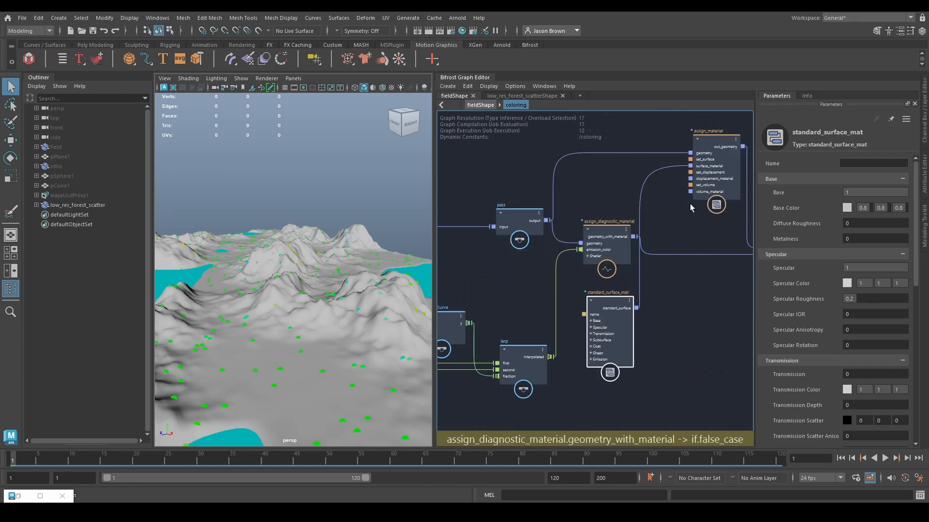
left_click(591, 321)
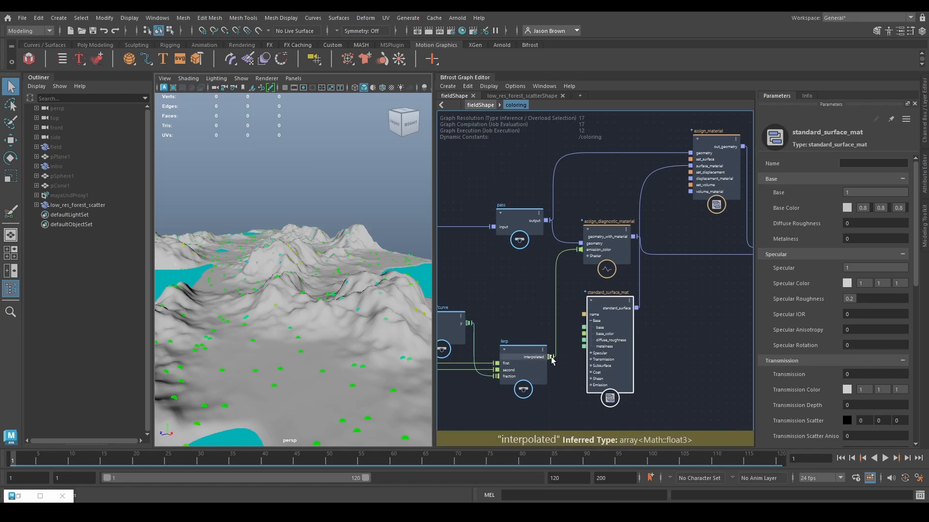
left_click_drag(584, 335, 585, 334)
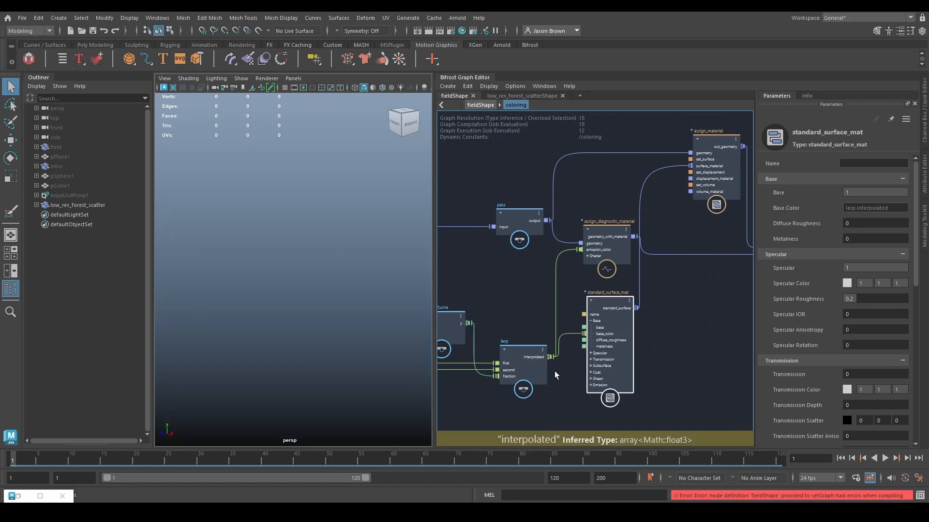
key("ctrl+z")
scroll(653, 329, "up", 2)
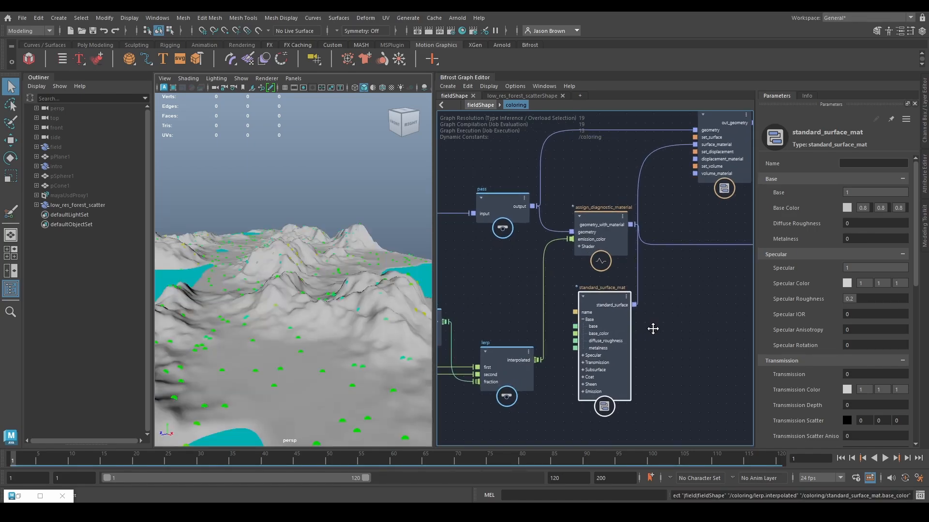
middle_click_drag(653, 329, 636, 343, "alt")
scroll(621, 321, "down", 3)
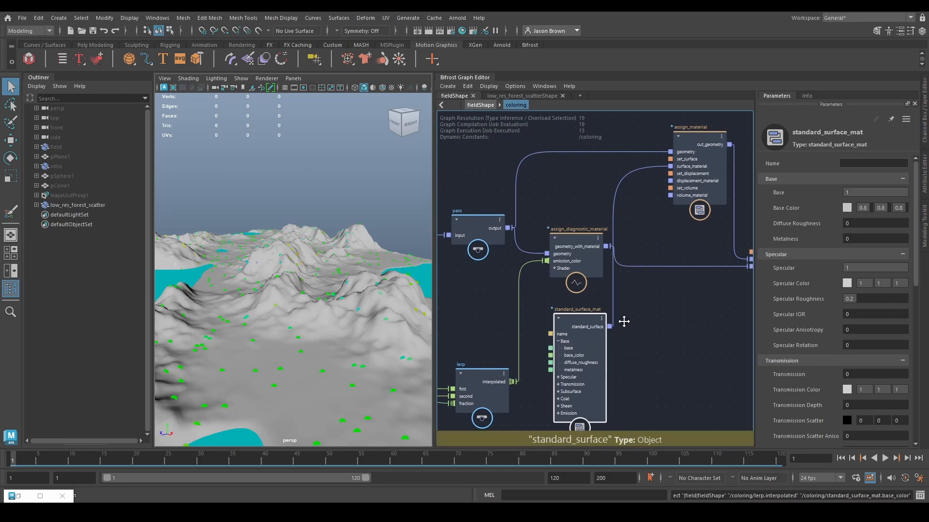
Open the assign_diagnostic_material compound, examine its set_geo_property_reference parameters, and return to the coloring compound
double_click(513, 244)
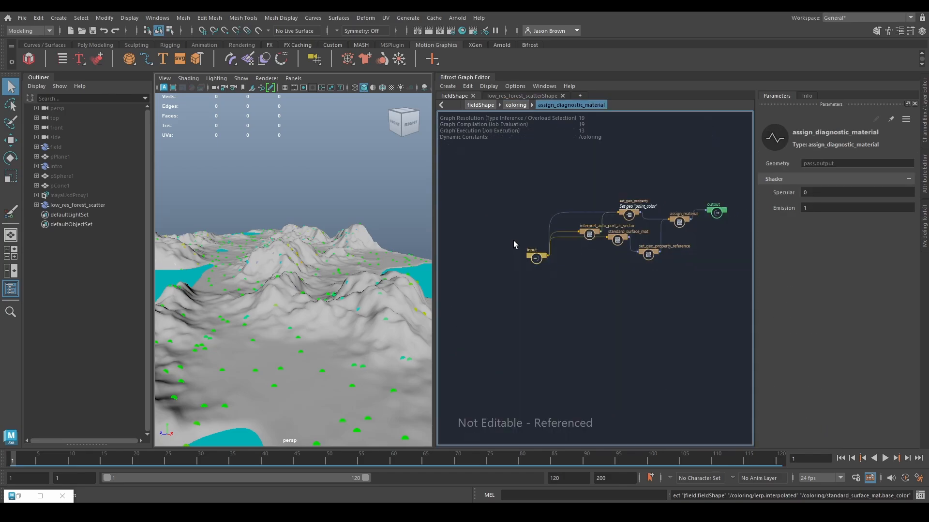
left_click(648, 255)
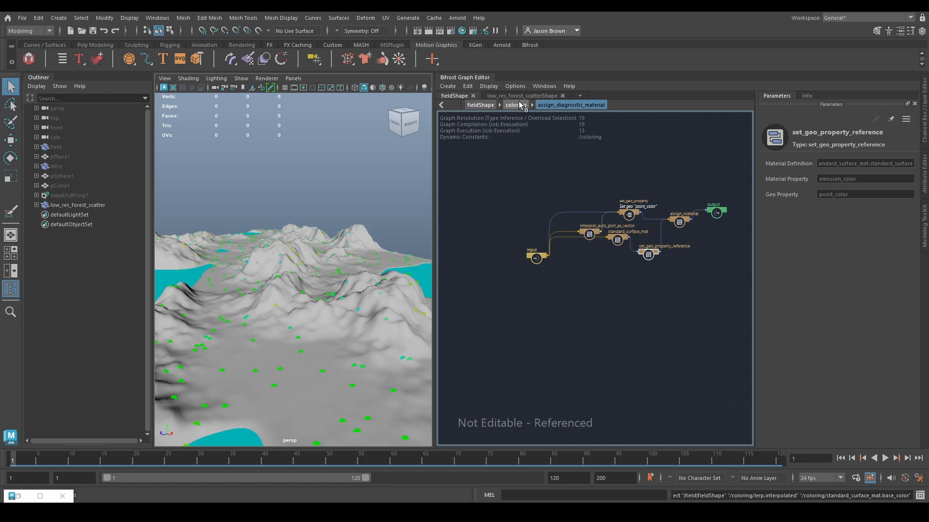
left_click(521, 104)
Add a set_geo_property_reference node to the coloring compound beside standard_surface_mat
middle_click_drag(613, 317, 603, 294)
key("Tab")
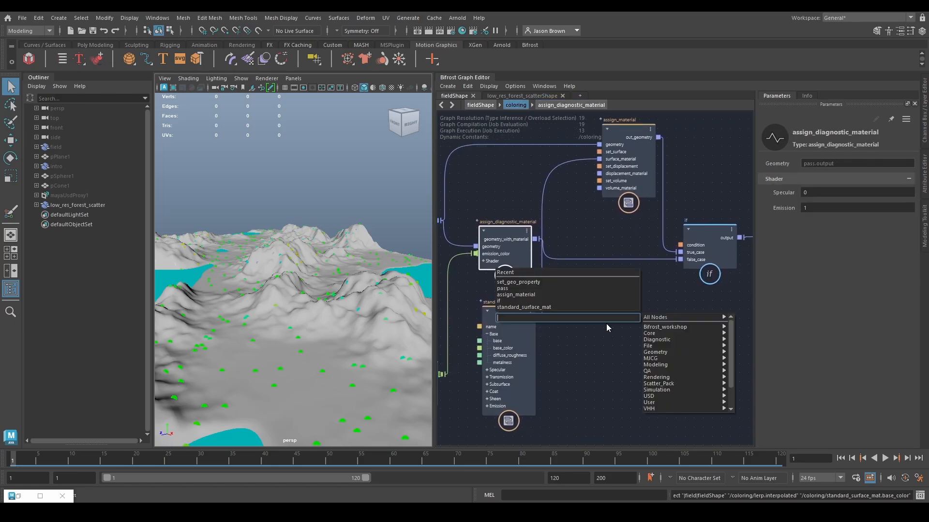
type("sgp")
key("Down")
key("Down")
key("Down")
key("Down")
key("Return")
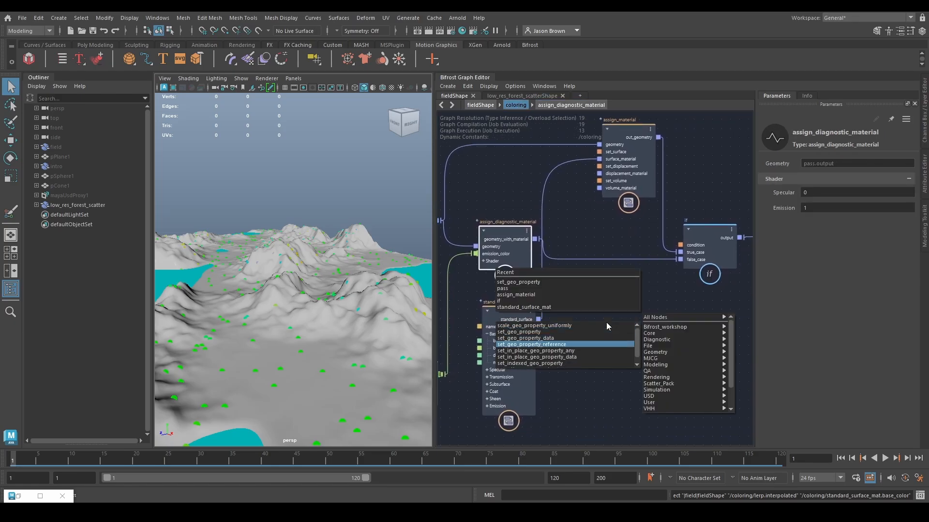
scroll(609, 319, "down", 1)
middle_click_drag(610, 319, 660, 289)
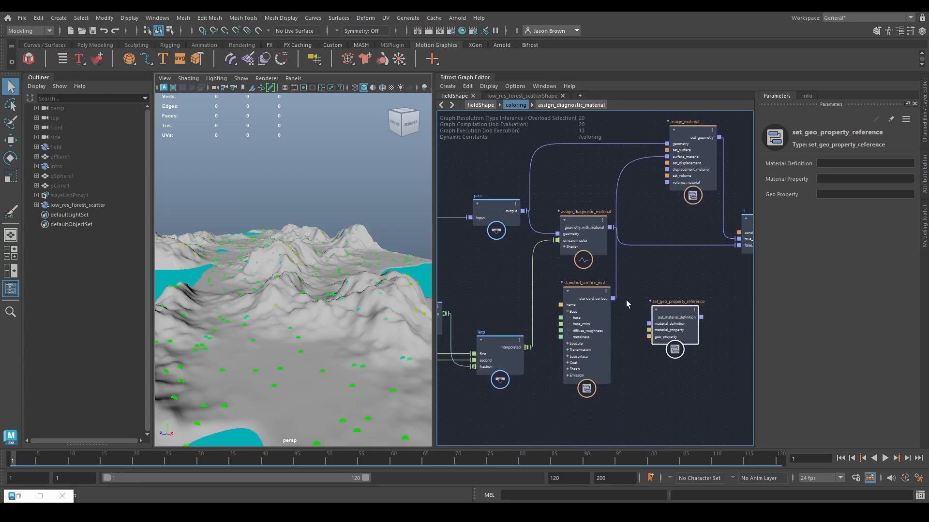
Rearrange the coloring nodes, moving standard_surface_mat above assign_diagnostic_material and spacing the assign_material branch away from the diagnostic branch
left_click_drag(598, 321, 611, 190)
middle_click_drag(655, 221, 554, 295)
left_click_drag(473, 178, 606, 260)
left_click_drag(596, 237, 603, 158)
left_click_drag(662, 300, 707, 238)
middle_click_drag(610, 274, 701, 336)
left_click_drag(598, 261, 619, 257)
middle_click_drag(626, 271, 631, 235)
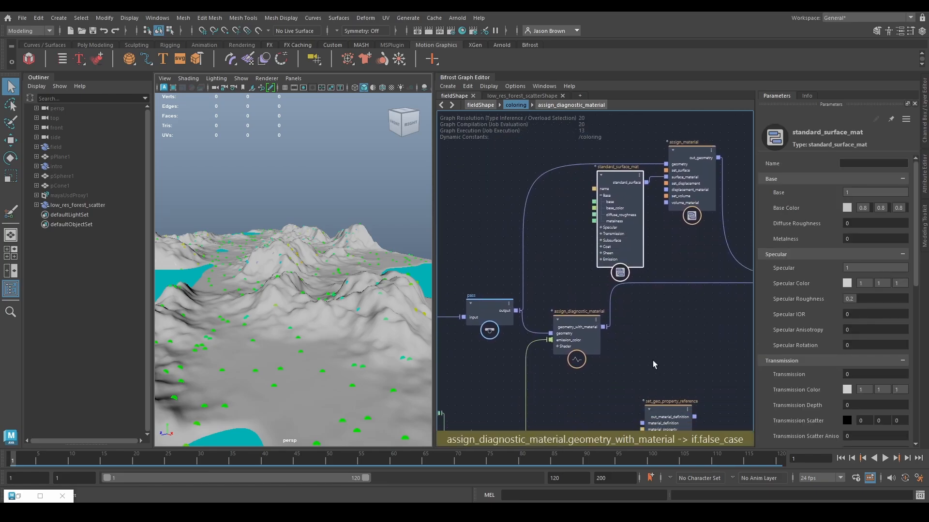
Insert set_geo_property_reference between standard_surface_mat and assign_material's surface_material, connecting the material through its material_definition input
left_click_drag(670, 411, 675, 339)
middle_click_drag(640, 274, 639, 305)
left_click_drag(614, 252, 448, 248)
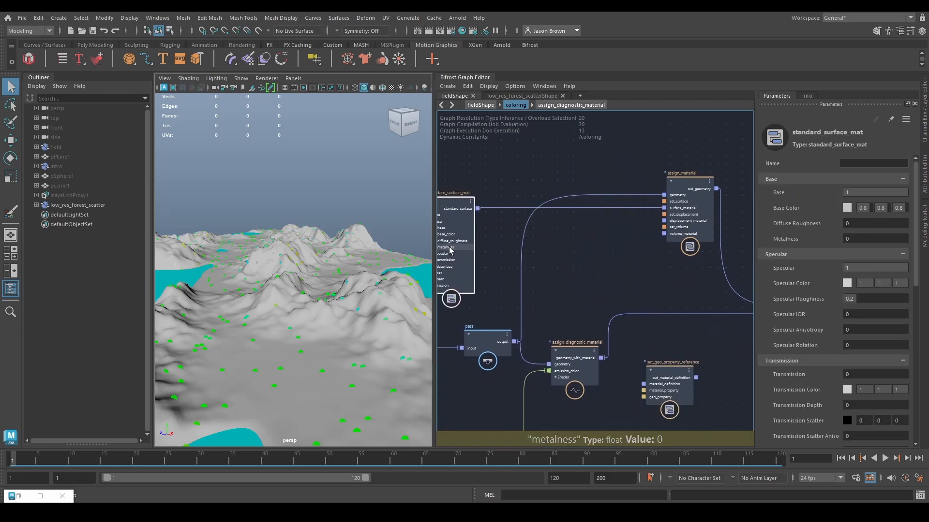
left_click_drag(666, 390, 585, 225)
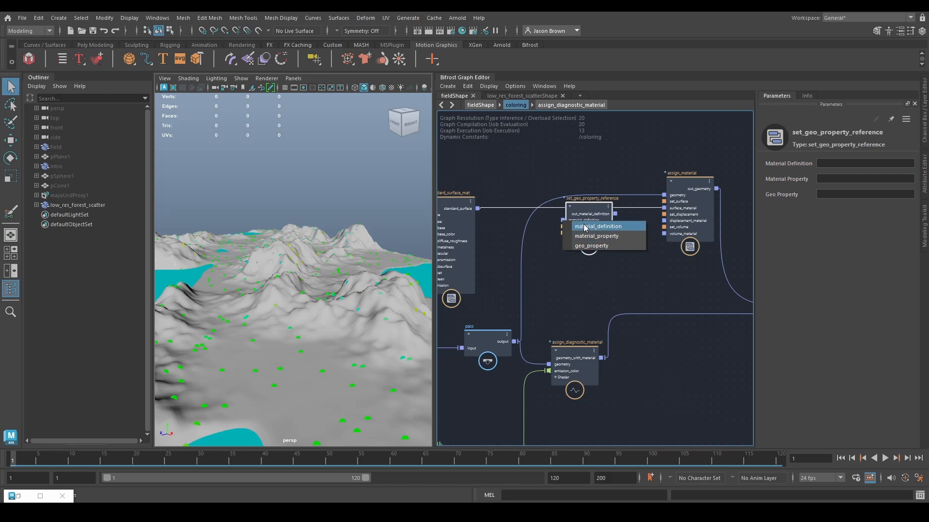
middle_click_drag(574, 261, 624, 277)
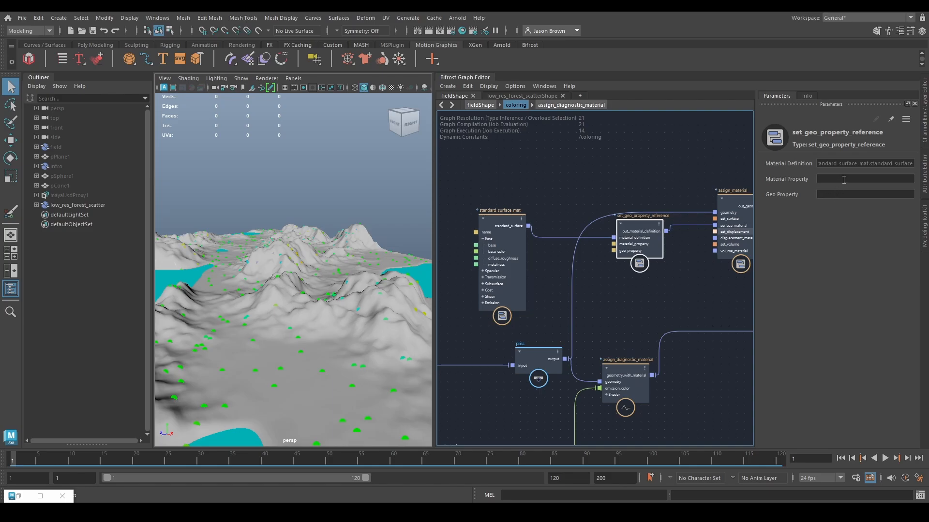
Rearrange the coloring nodes, shifting pass and standard_surface_mat to clear space around the geometry connection into assign_material
middle_click_drag(541, 350, 628, 297)
left_click_drag(623, 309, 536, 290)
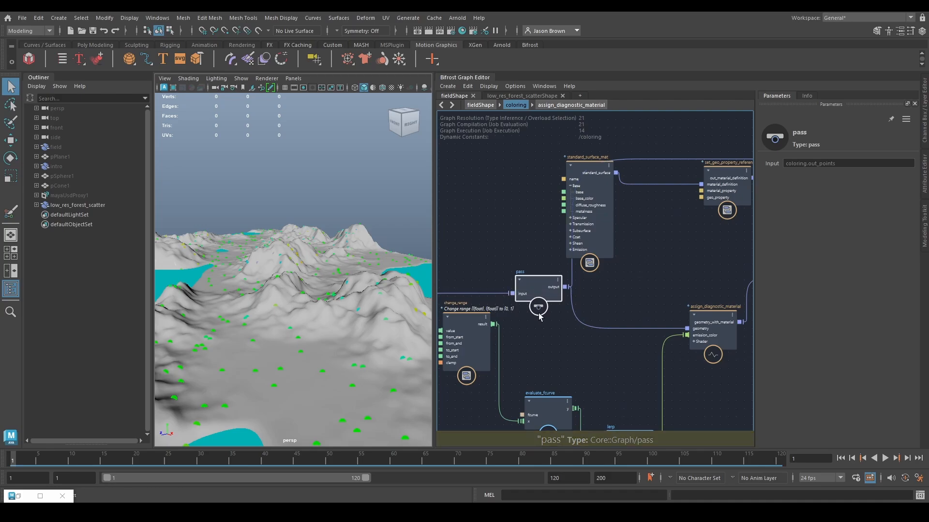
middle_click_drag(582, 224, 572, 226)
left_click_drag(572, 226, 630, 238)
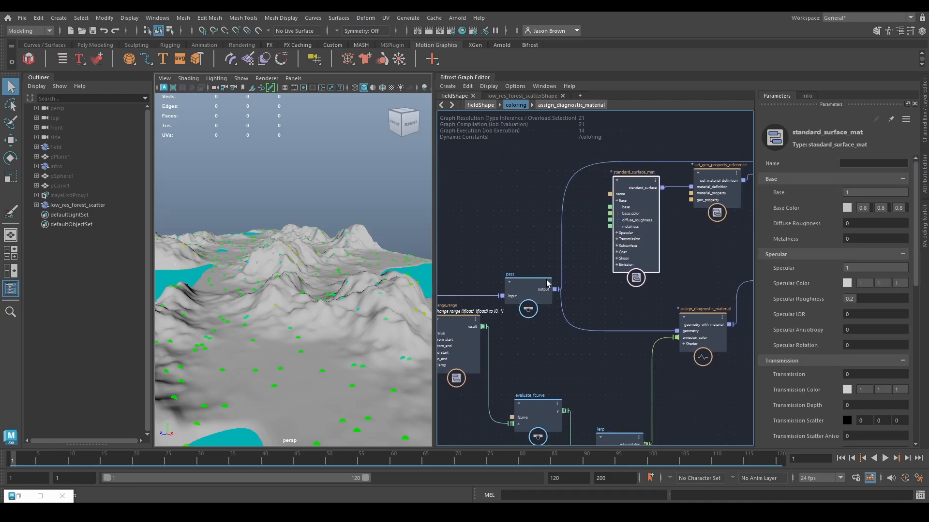
middle_click_drag(547, 276, 526, 243)
left_click_drag(606, 207, 457, 201)
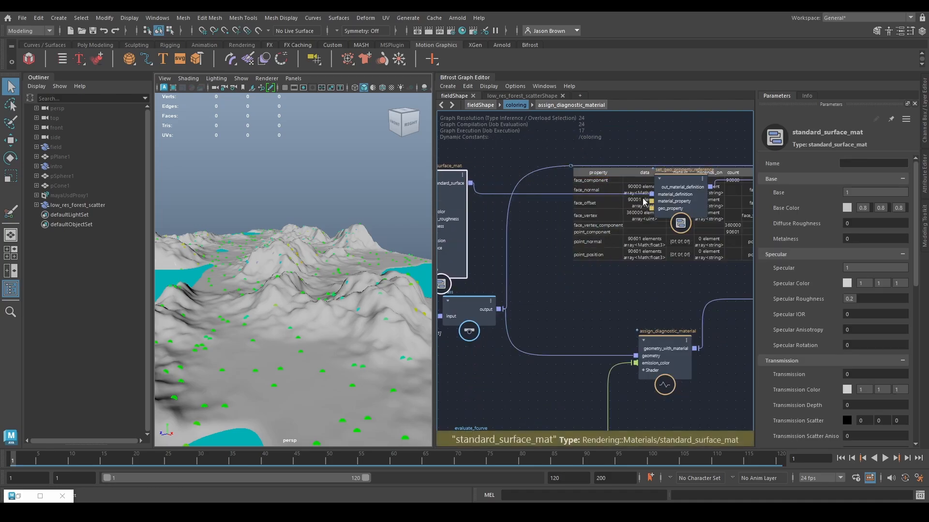
Examine the geometry properties in the watchpoint on the pass-to-assign_material connection, moving set_geo_property_reference clear of it, and remove the watchpoint
left_click_drag(678, 202, 691, 134)
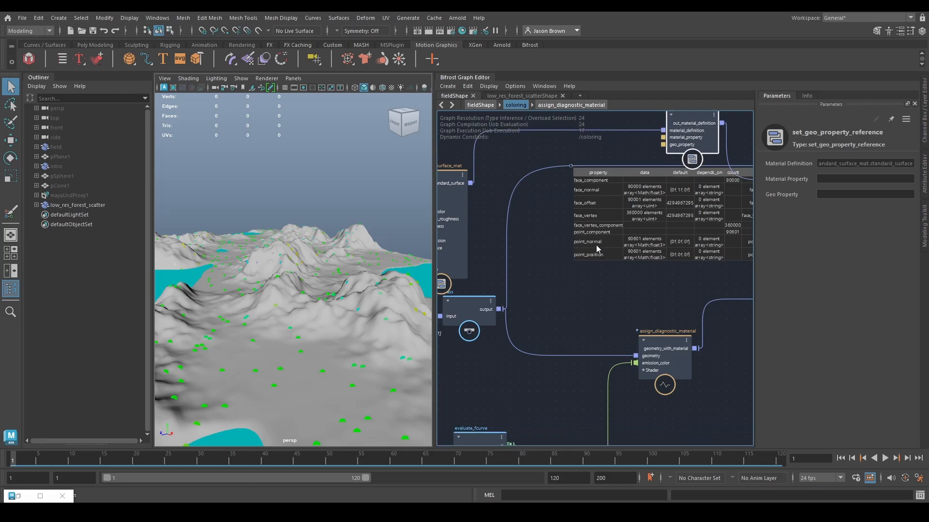
scroll(625, 274, "down", 2)
middle_click_drag(613, 280, 594, 311, "alt")
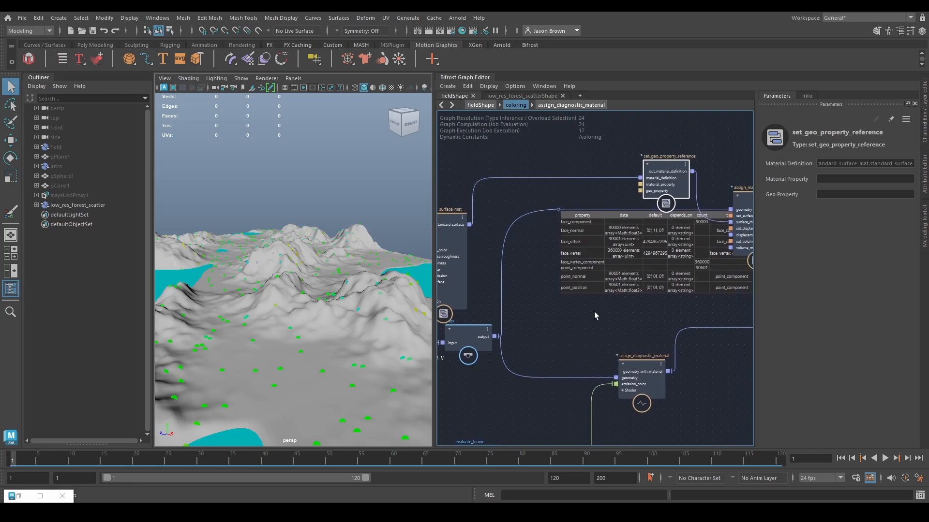
left_click(558, 209)
key("w")
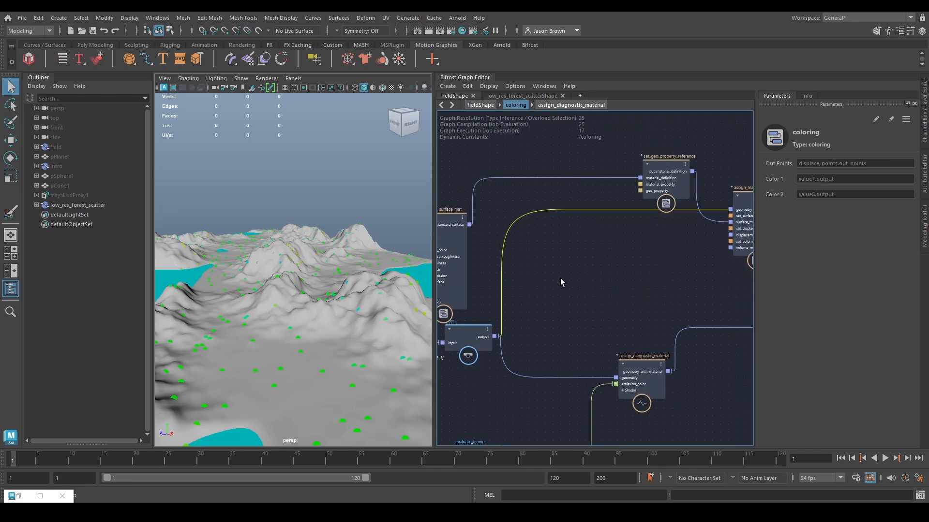
Move standard_surface_mat and set_geo_property_reference higher, leaving room for a node on the connection between pass and assign_material
middle_click_drag(458, 281, 481, 301, "alt")
left_click_drag(461, 299, 492, 208)
middle_click_drag(661, 291, 568, 291, "alt")
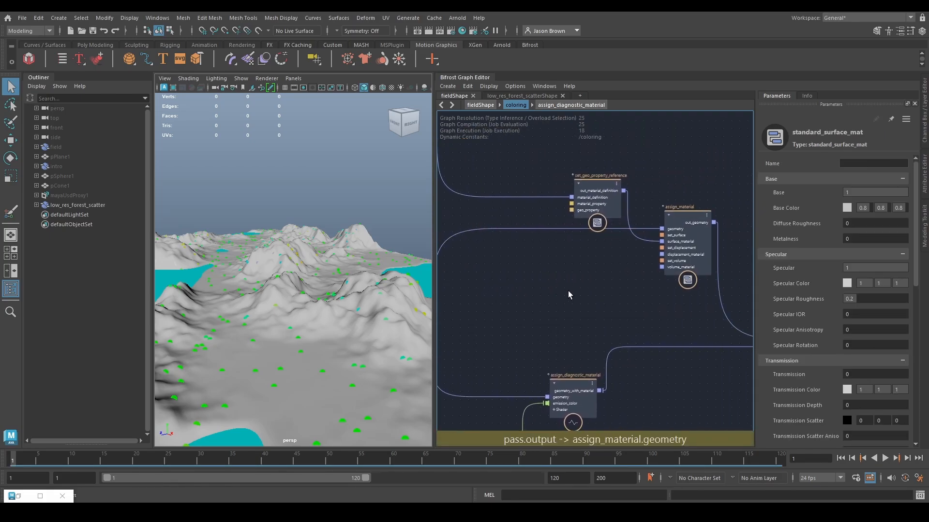
left_click_drag(595, 203, 595, 165)
middle_click_drag(605, 262, 700, 268, "alt")
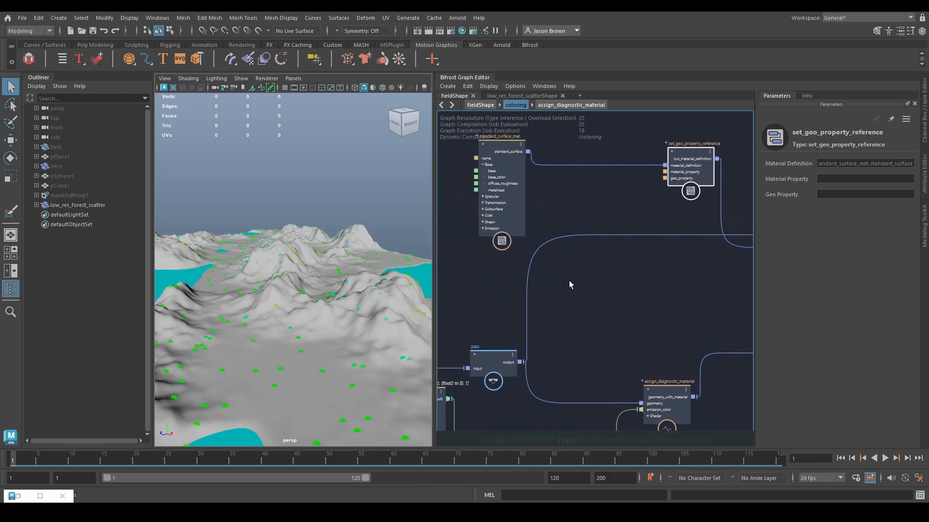
Insert a set_geo_property node into the geometry connection between pass and assign_material, and set its property to point_color
left_click(643, 263)
key("Tab")
type("set")
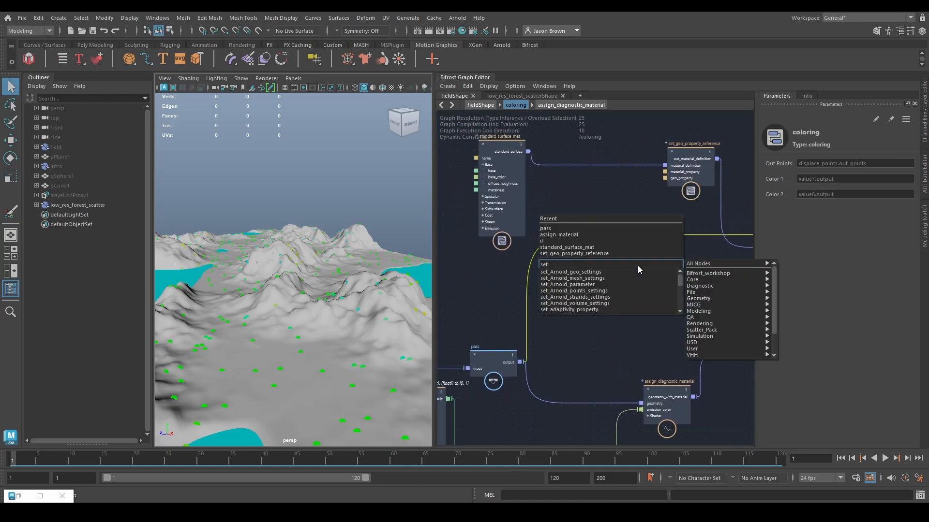
type("_geo_prop")
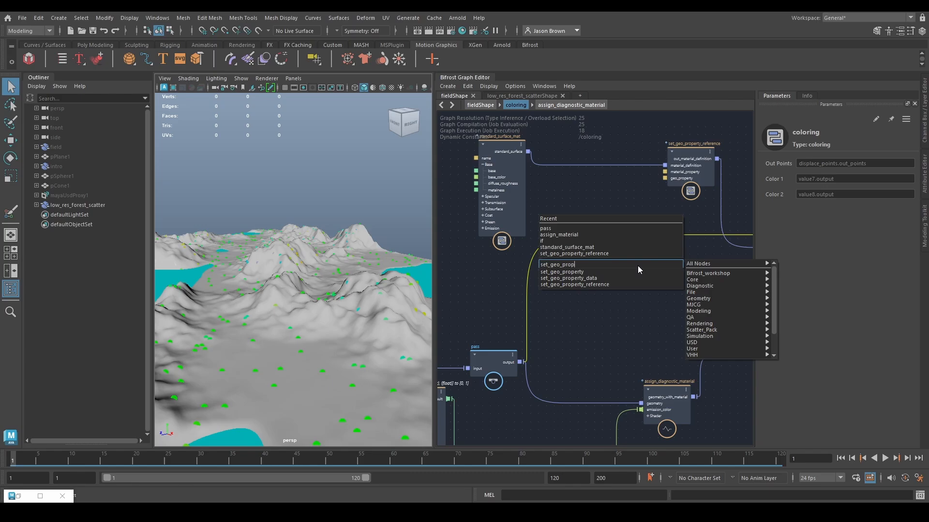
key("Down")
key("Return")
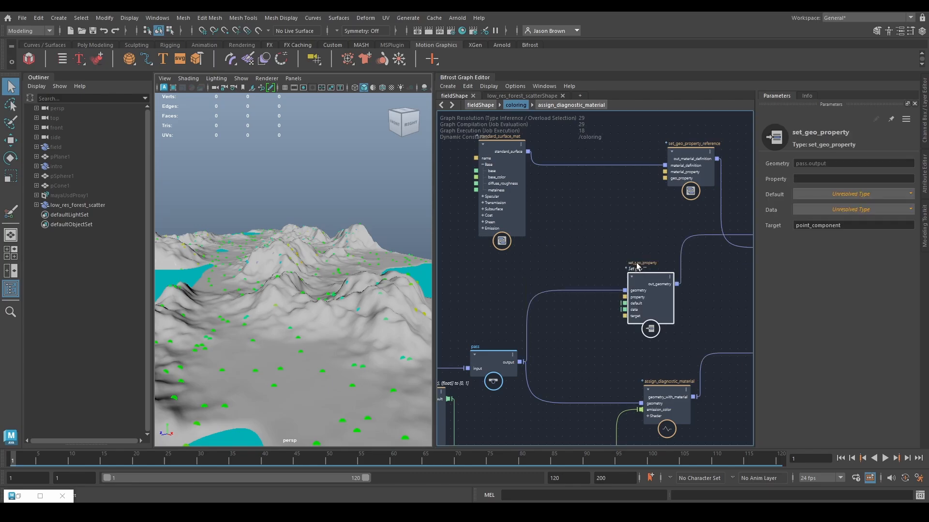
left_click(825, 179)
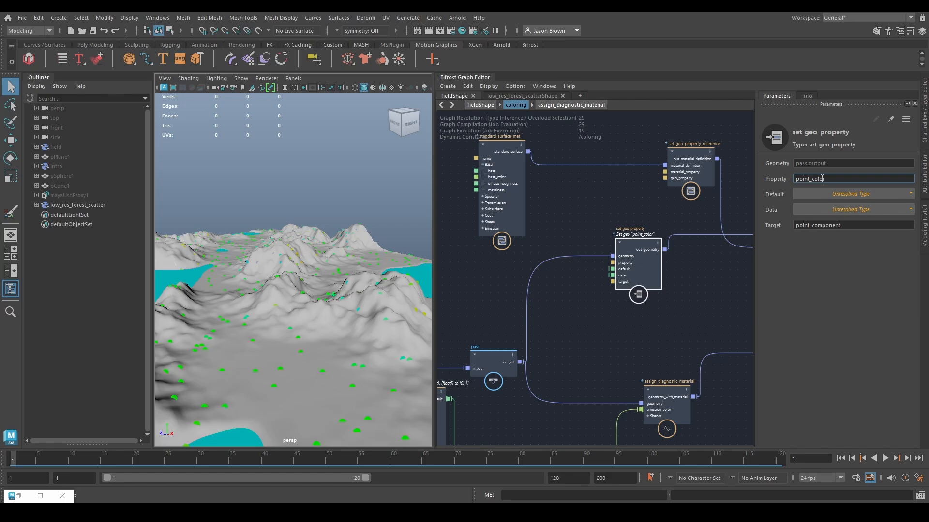
Create a value node from set_geo_property's property input and connect its output to set_geo_property_reference's geo_property input as well
right_click(645, 269)
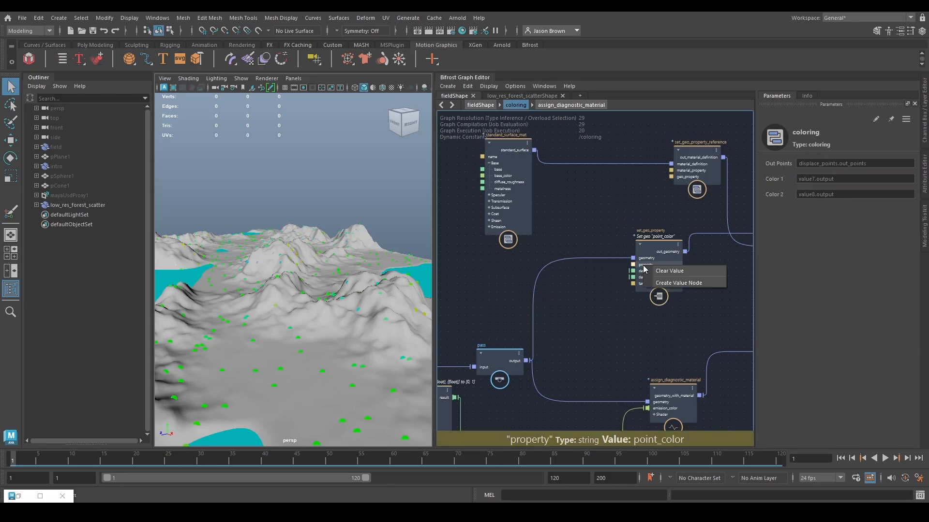
left_click(678, 283)
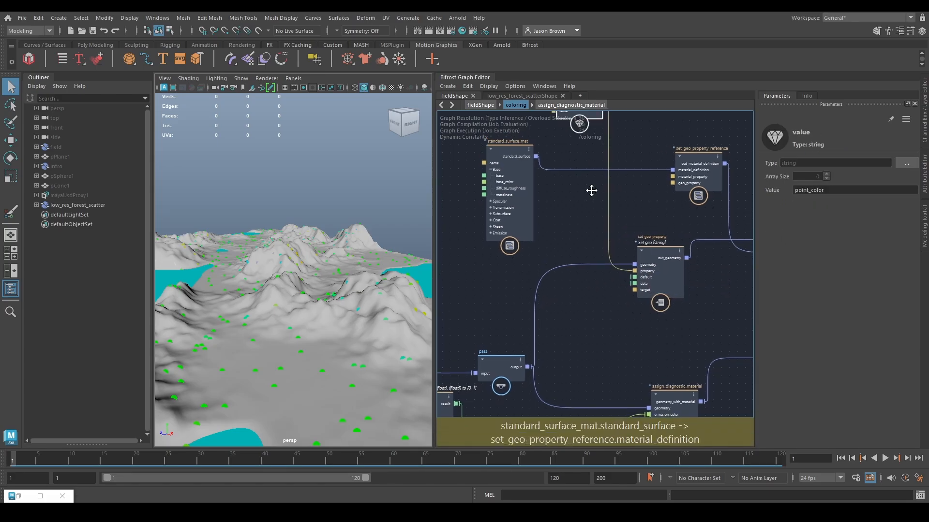
left_click_drag(574, 163, 569, 229)
middle_click_drag(626, 202, 593, 222)
left_click_drag(567, 228, 640, 205)
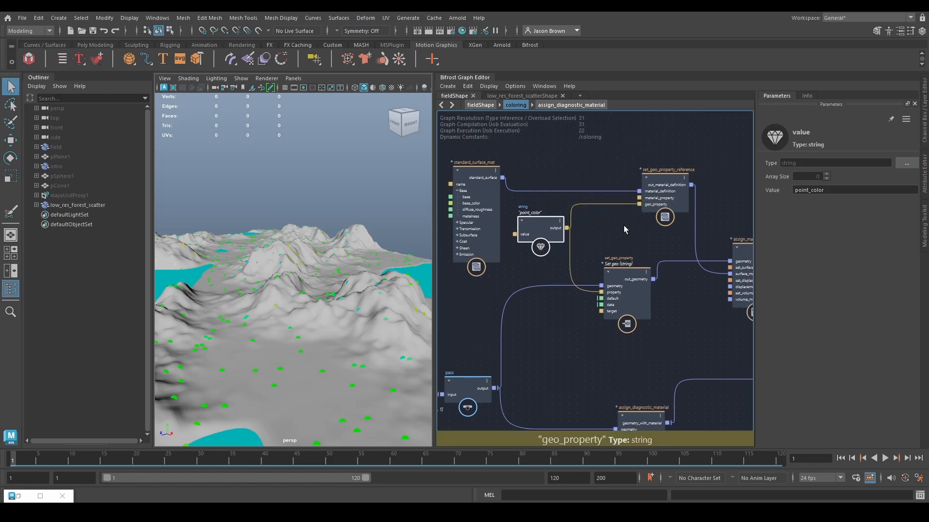
Set the material property of set_geo_property_reference to base_color
left_click(655, 183)
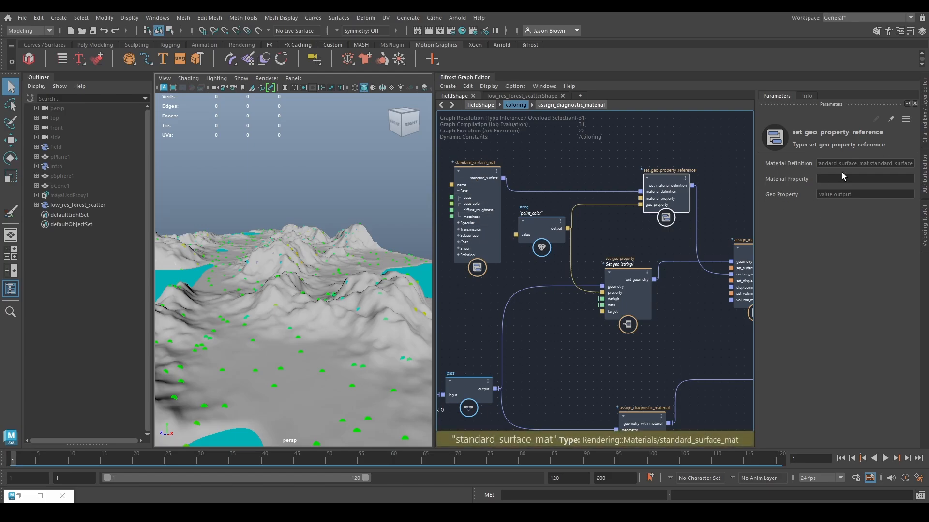
left_click(829, 178)
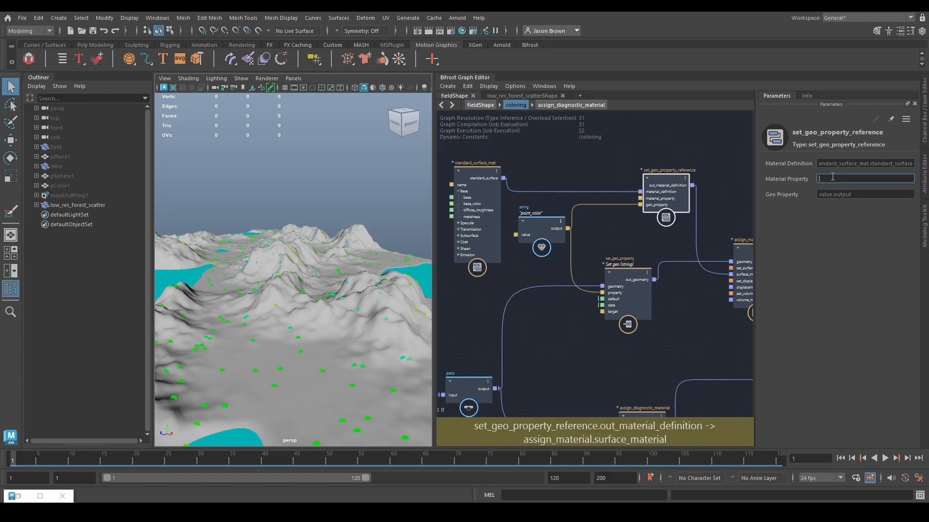
key("Return")
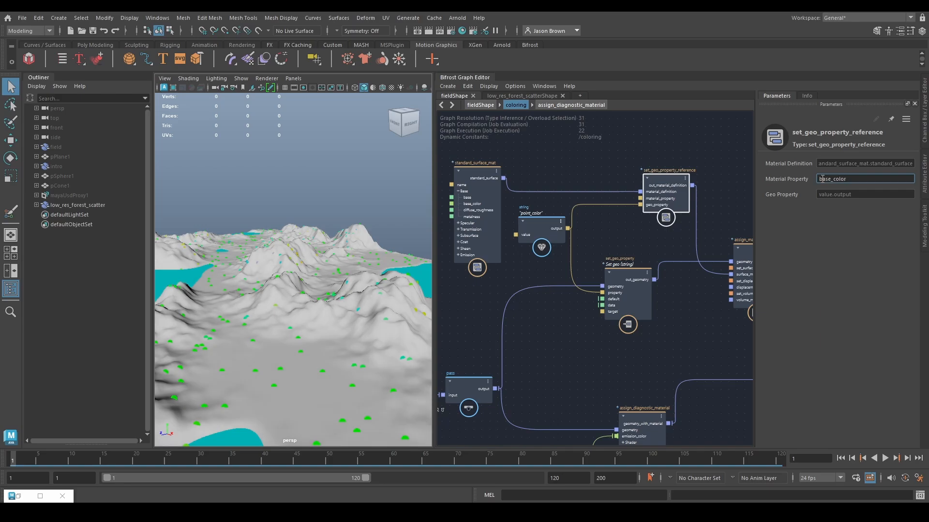
Reposition set_geo_property slightly and connect the lerp node's interpolated output to its data input
middle_click_drag(658, 261, 663, 247, "alt")
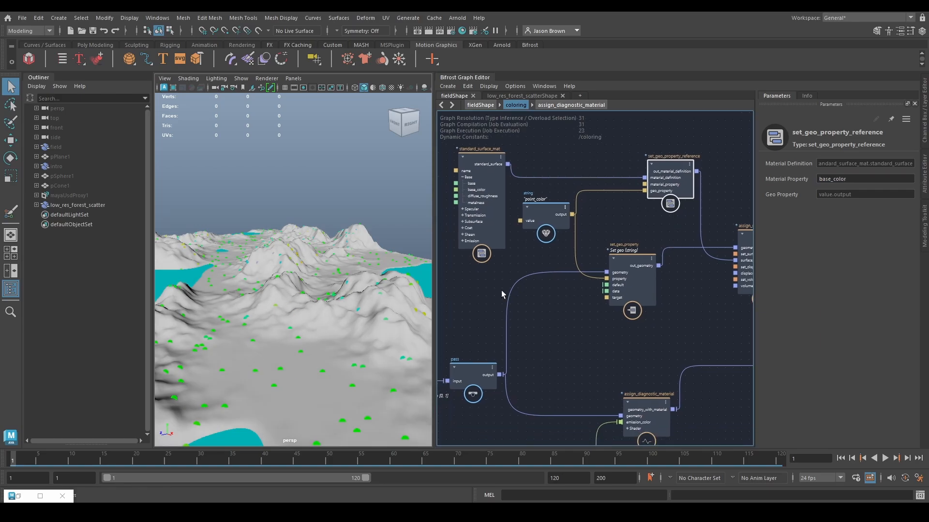
left_click_drag(633, 264, 637, 249)
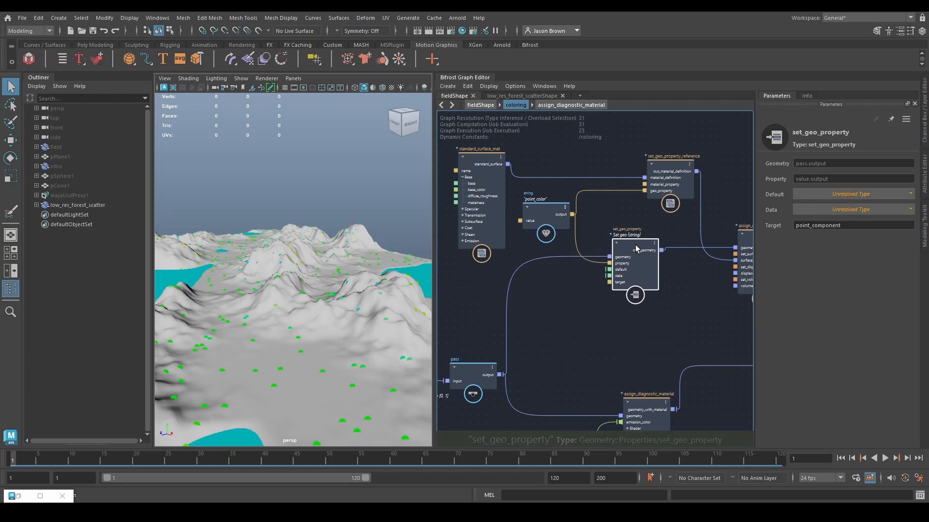
middle_click_drag(587, 331, 603, 177, "alt")
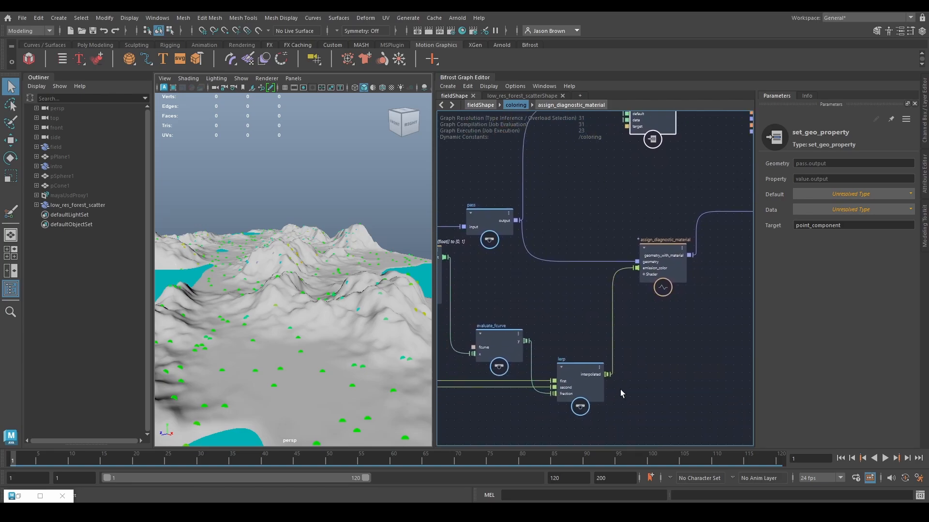
left_click_drag(608, 375, 598, 222)
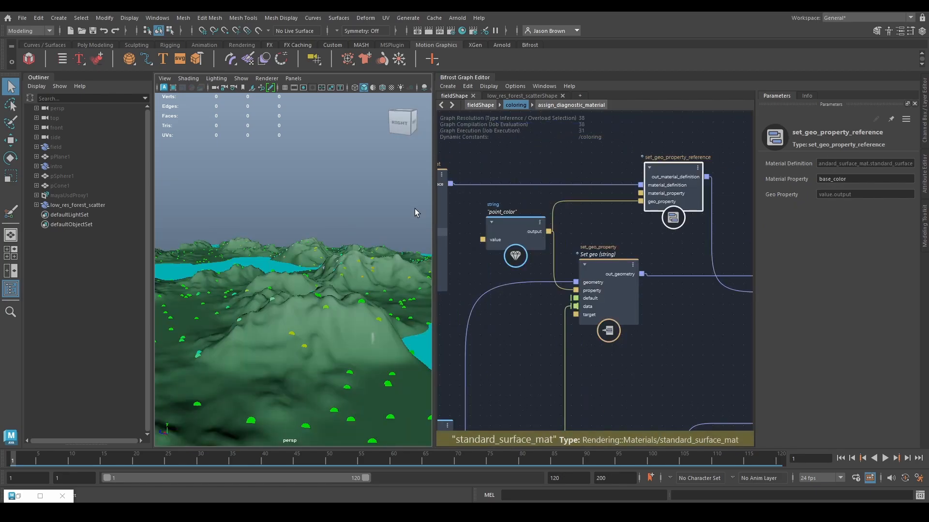
Examine the if node's parameters and inspect the terrain's material coloring in the viewport from several angles and distances
middle_click_drag(700, 343, 501, 306, "alt")
middle_click_drag(655, 286, 596, 272, "alt")
left_click(696, 341)
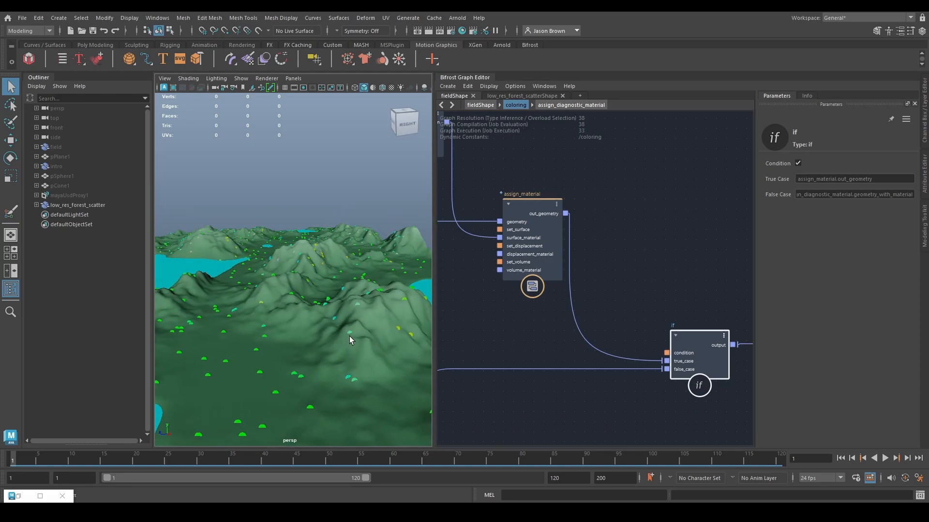
right_click_drag(349, 335, 321, 329, "alt")
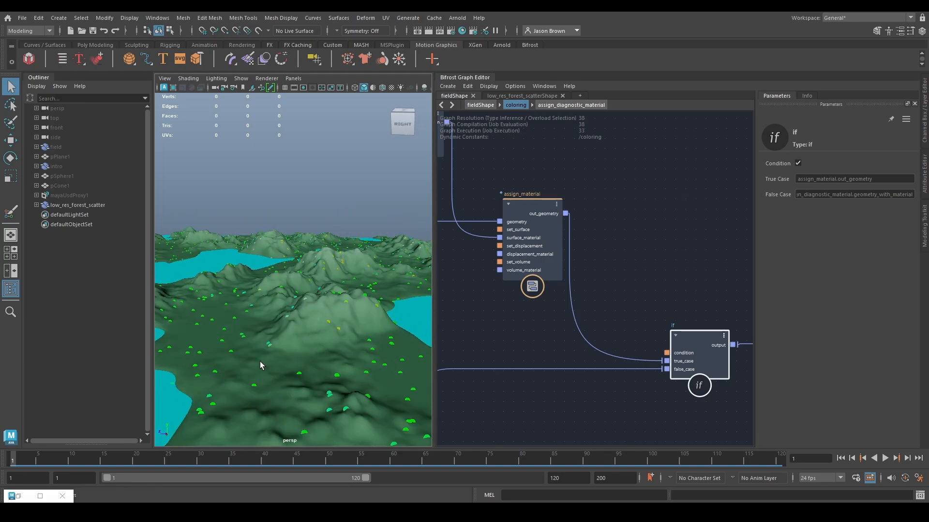
left_click_drag(317, 385, 310, 315, "alt")
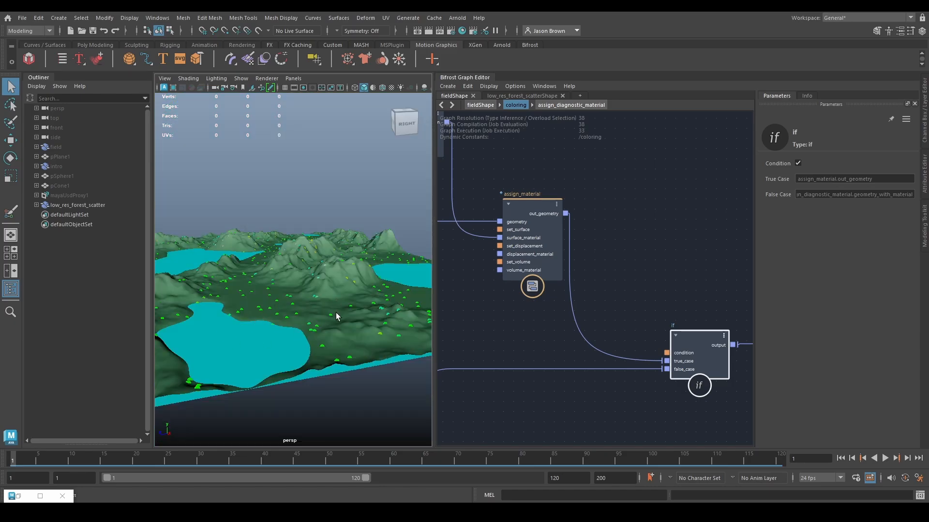
left_click_drag(241, 287, 323, 356, "alt")
right_click_drag(323, 357, 279, 338, "alt")
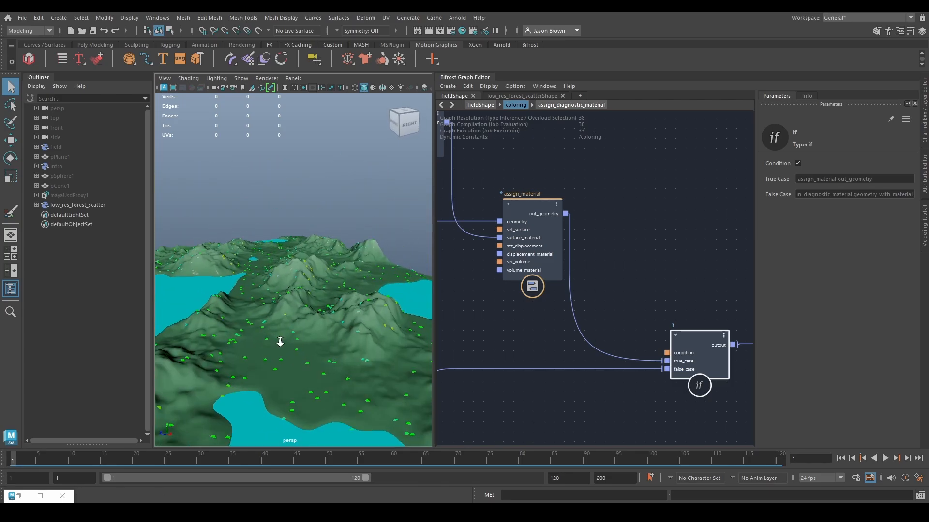
middle_click_drag(358, 344, 324, 347, "alt")
right_click_drag(324, 346, 313, 356, "alt")
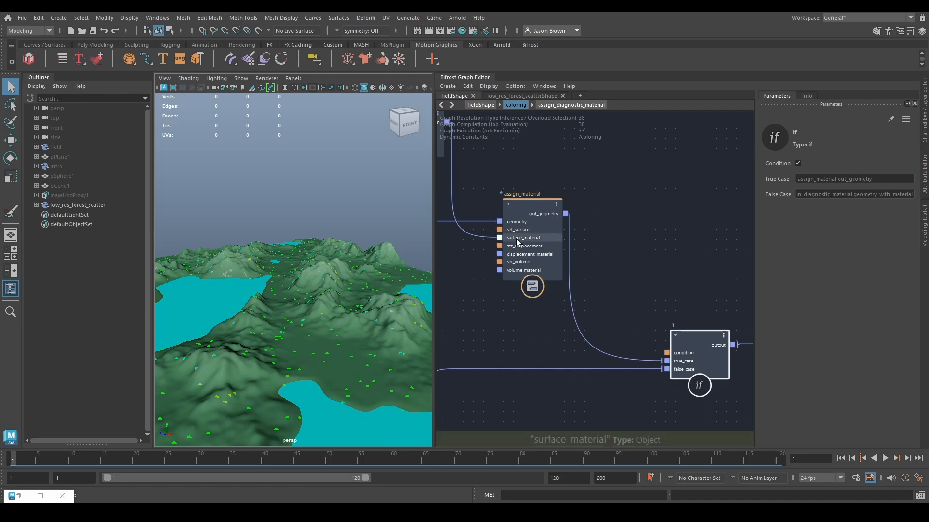
Look over the top-level fieldShape graph, then reopen the coloring compound with all its nodes framed
left_click(480, 105)
middle_click_drag(658, 268, 448, 273, "alt")
middle_click_drag(554, 233, 735, 221, "alt")
scroll(550, 251, "up", 1)
middle_click_drag(578, 252, 609, 268, "alt")
double_click(531, 233)
key("a")
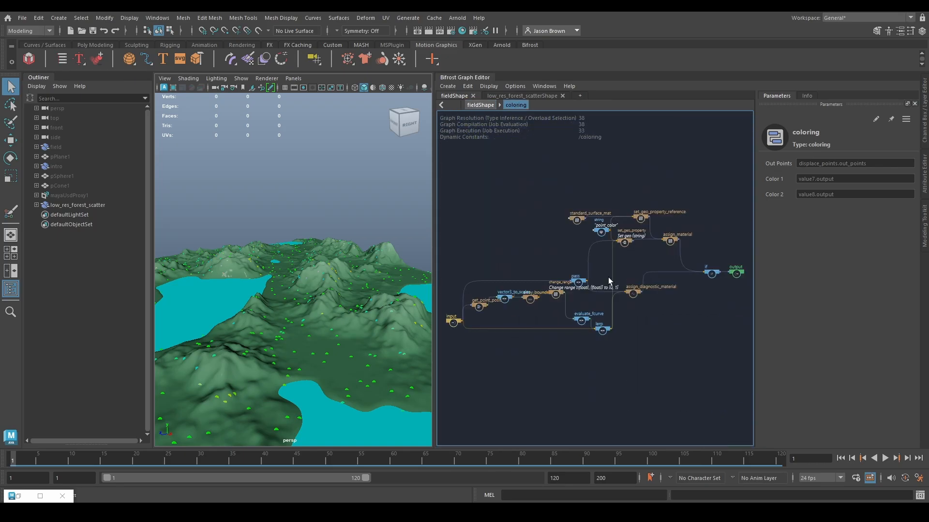
Expose the if node's condition as a new port on the coloring compound's input node
scroll(685, 281, "up", 5)
middle_click_drag(496, 328, 545, 328)
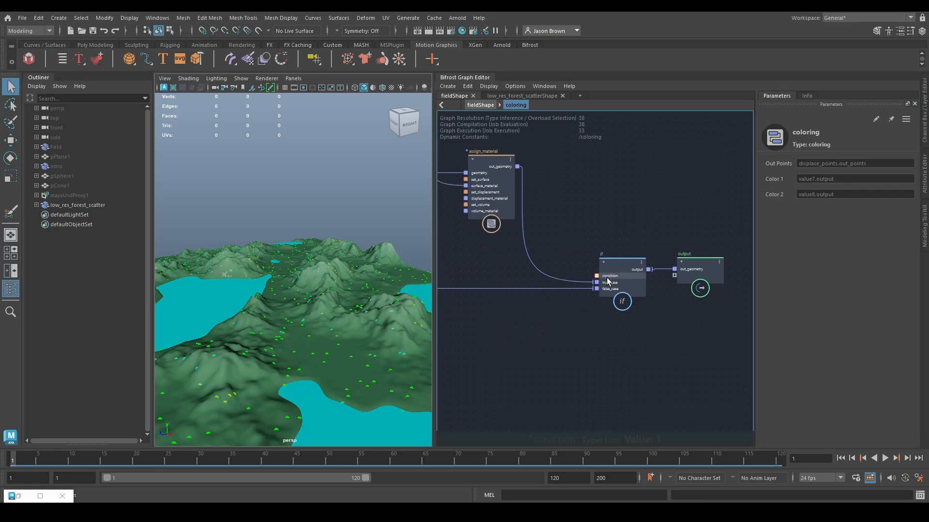
left_click(595, 273)
middle_click_drag(459, 270, 804, 263)
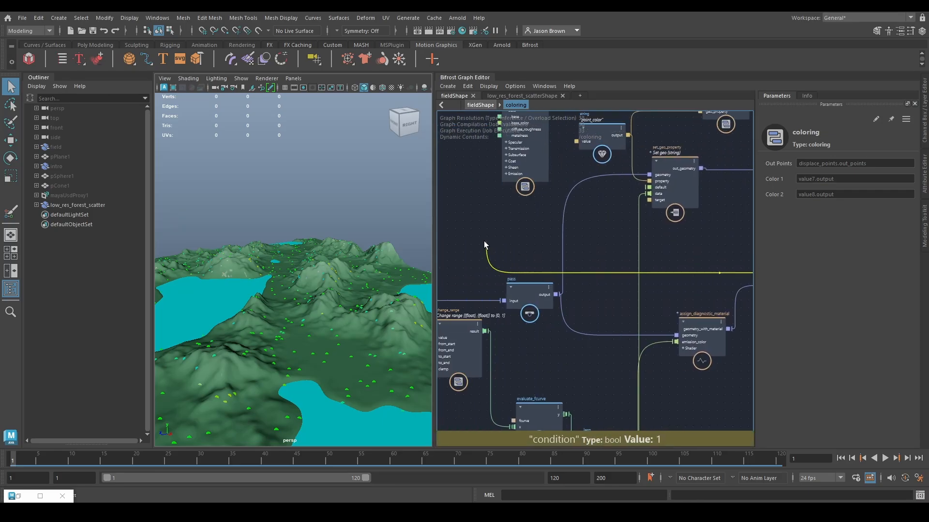
middle_click_drag(483, 241, 752, 263)
middle_click_drag(537, 254, 657, 120)
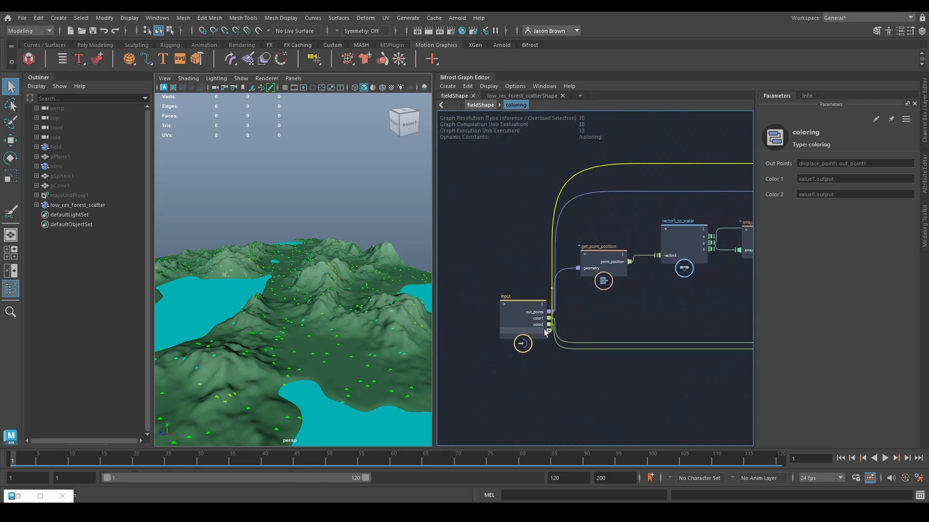
left_click(549, 330)
Rename the compound's condition port to use_material and turn Use Material off in the coloring parameters
right_click(528, 334)
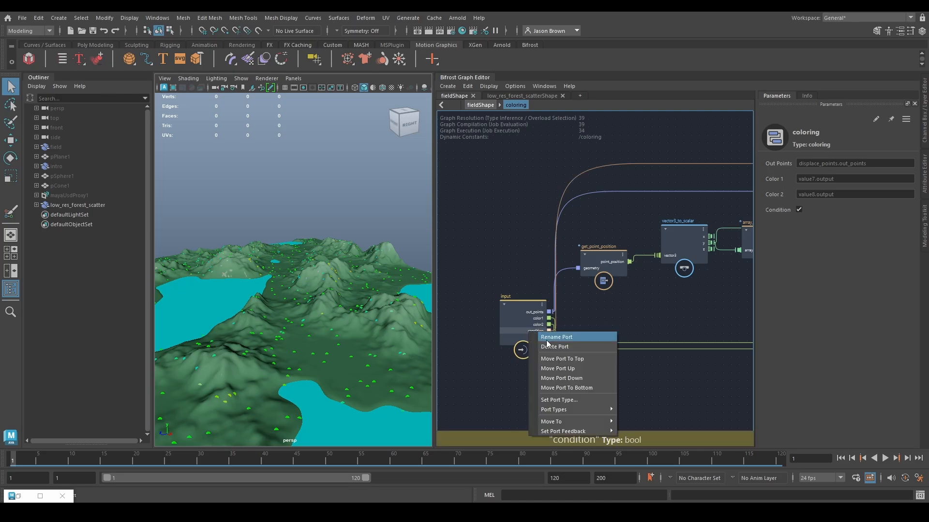
left_click(552, 344)
type("use_")
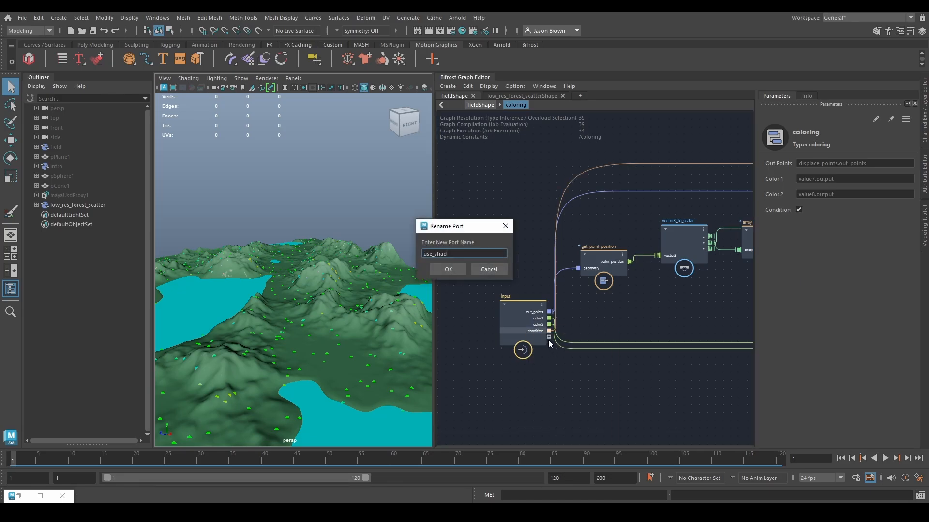
type("material")
key("Return")
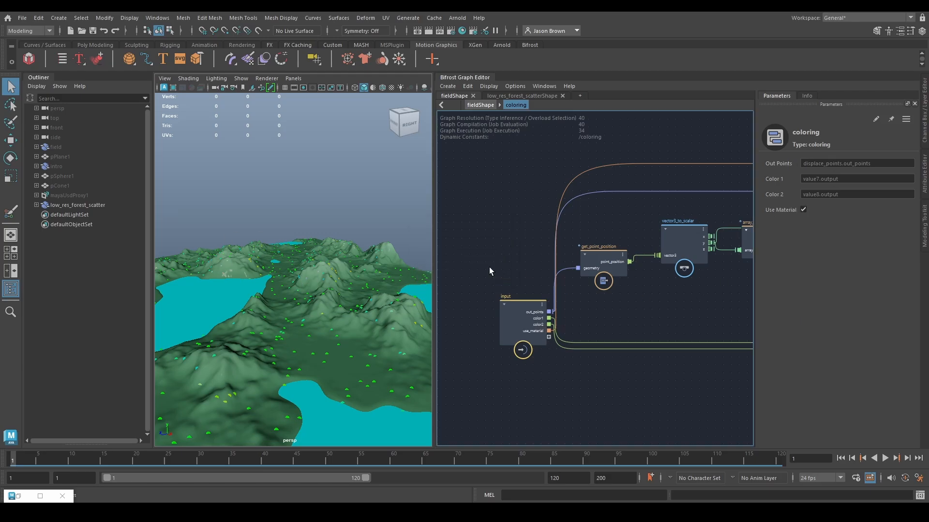
left_click(802, 210)
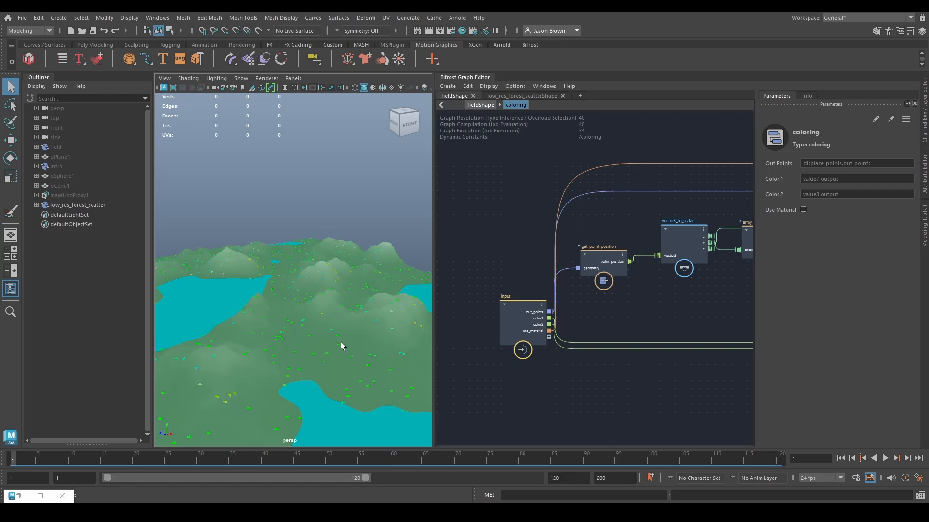
Turn Use Material on for the coloring compound, switch to the low_res_forest_scatterShape graph and select its scatter_points node
left_click(803, 210)
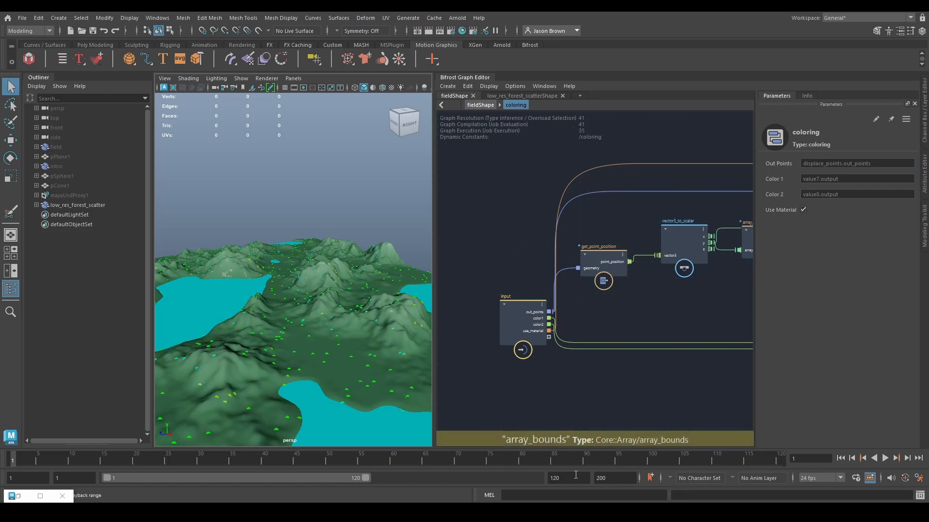
left_click(527, 96)
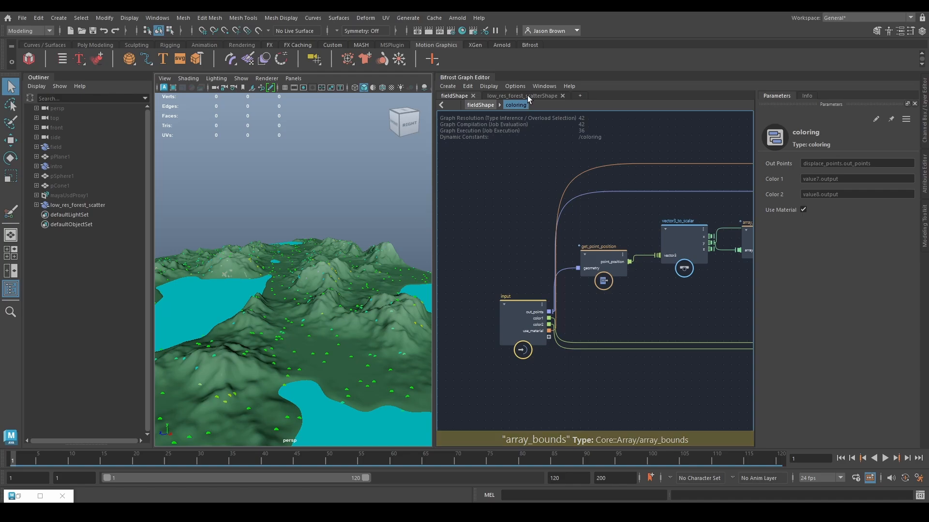
middle_click_drag(680, 339, 578, 317)
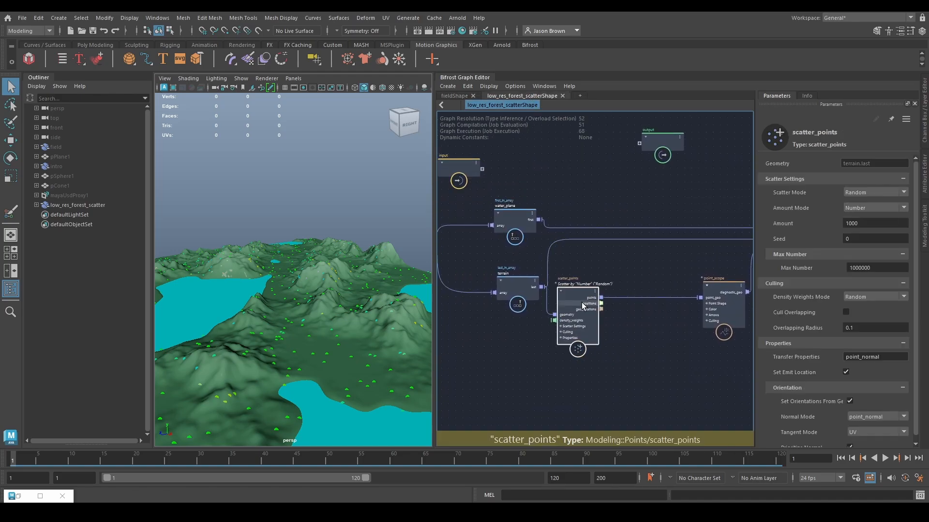
left_click_drag(583, 307, 584, 307)
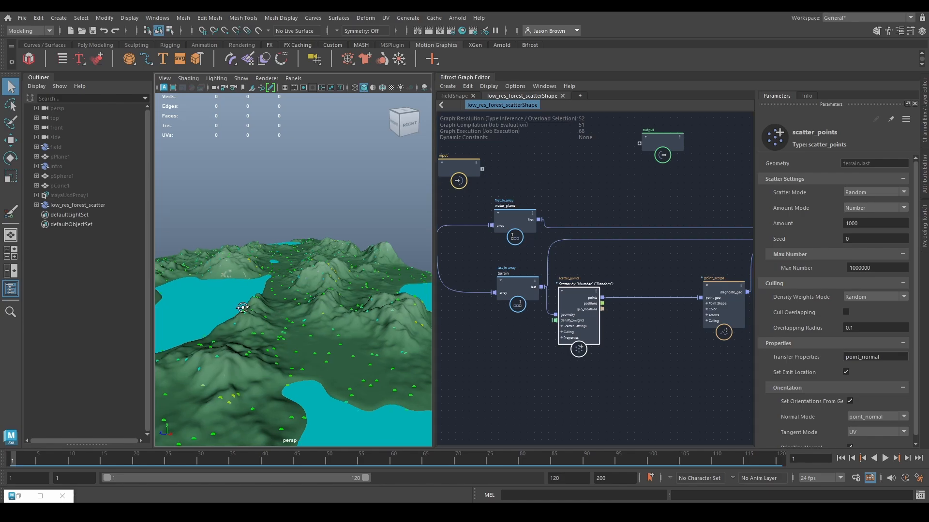
Inspect the scattered points around the terrain and water surface from several angles, and check the water_plane node
left_click_drag(269, 306, 351, 277, "alt")
right_click_drag(351, 277, 324, 280, "alt")
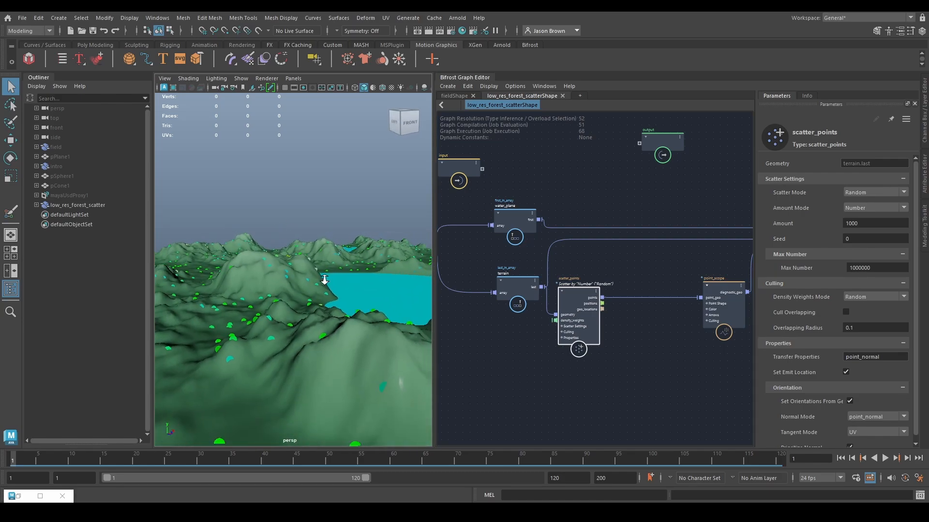
left_click_drag(355, 293, 303, 288, "alt")
right_click_drag(303, 289, 264, 272, "alt")
left_click_drag(264, 271, 295, 285, "alt")
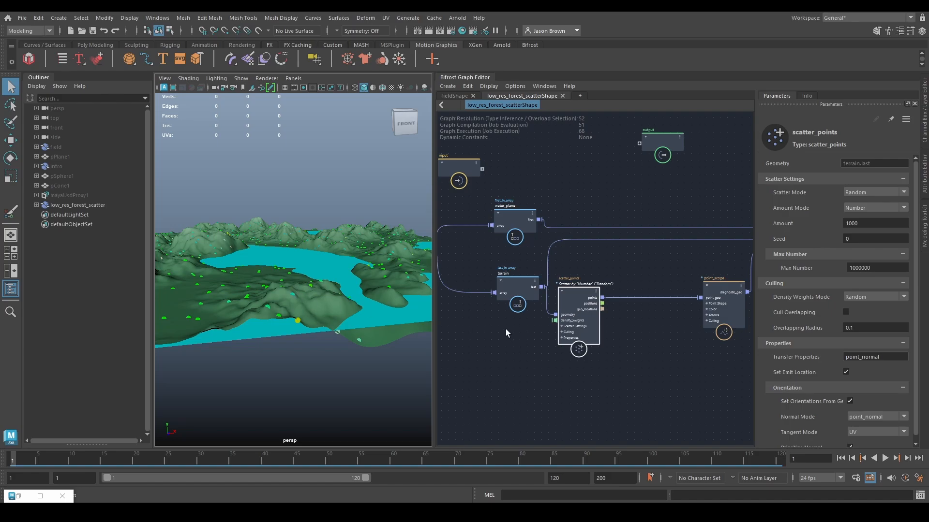
middle_click_drag(506, 333, 479, 338)
left_click(493, 226)
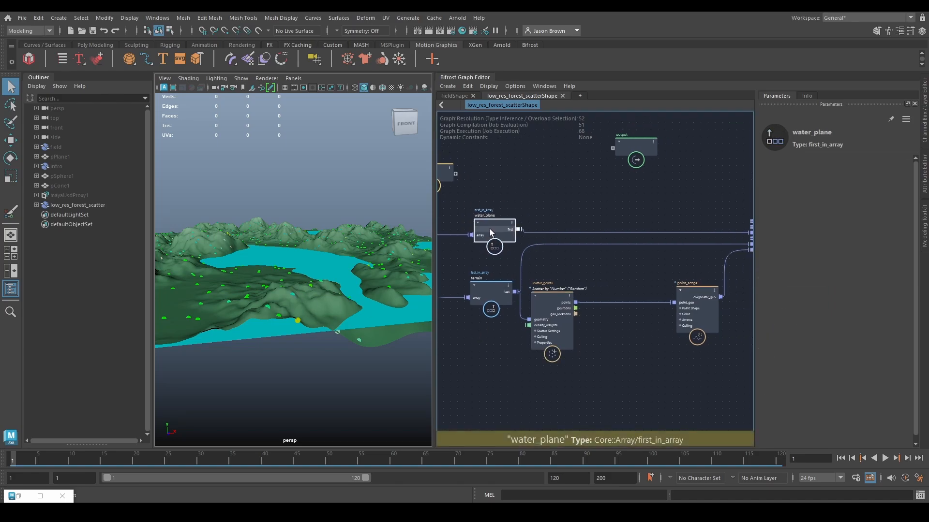
left_click_drag(358, 271, 343, 289, "alt")
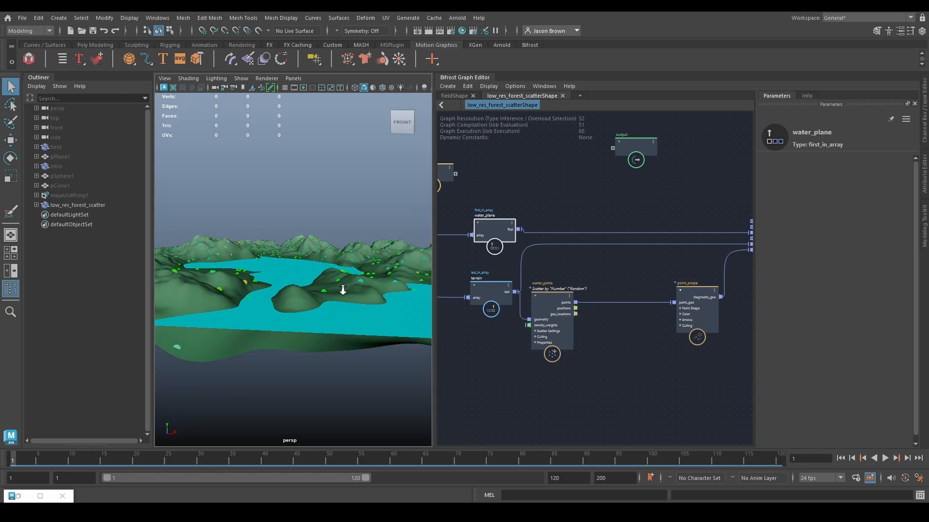
right_click_drag(343, 289, 309, 289, "alt")
left_click_drag(310, 290, 315, 287, "alt")
Place the scatter_points node beside point_scope to make room in the graph
middle_click_drag(552, 355, 523, 356)
left_click_drag(513, 300, 599, 299)
middle_click_drag(475, 255, 532, 274)
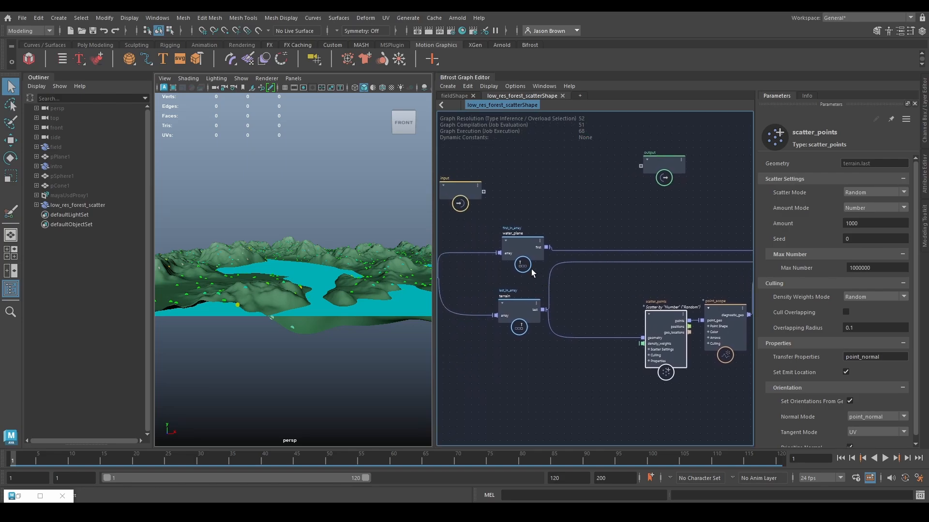
Add a get_point_position node fed by the water_plane node's output
left_click_drag(525, 248, 564, 216)
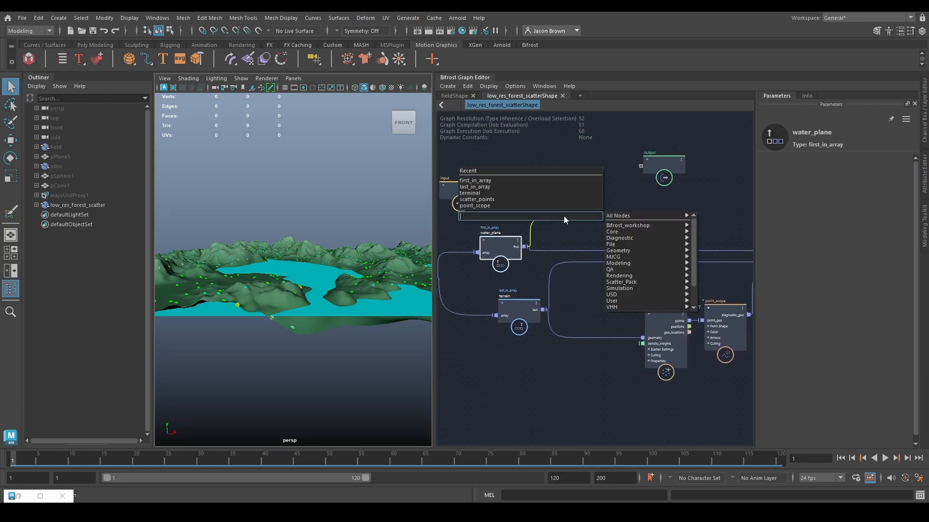
type("get_point")
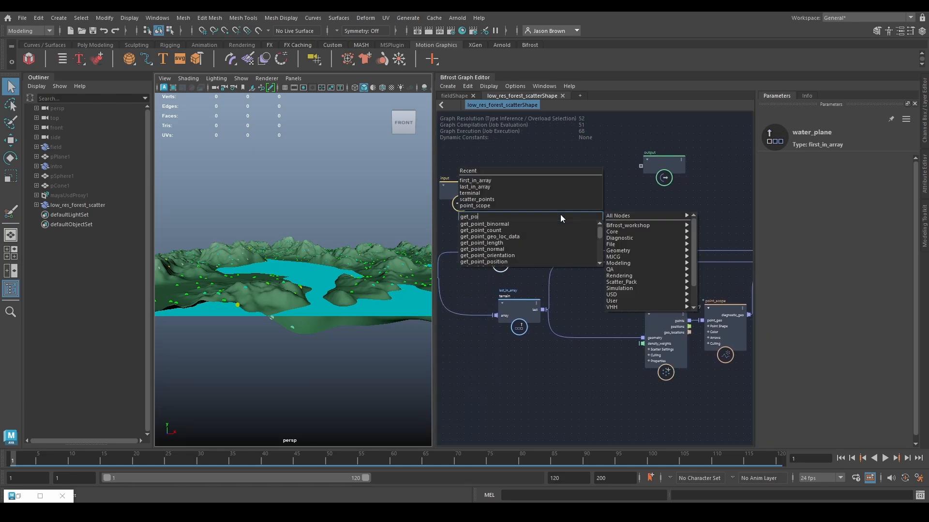
key("Down")
key("Down")
key("Return")
Add a vector3_to_scalar node fed by point_position, and drive the emission color of a diagnostic material on the water plane with its y output
key("Tab")
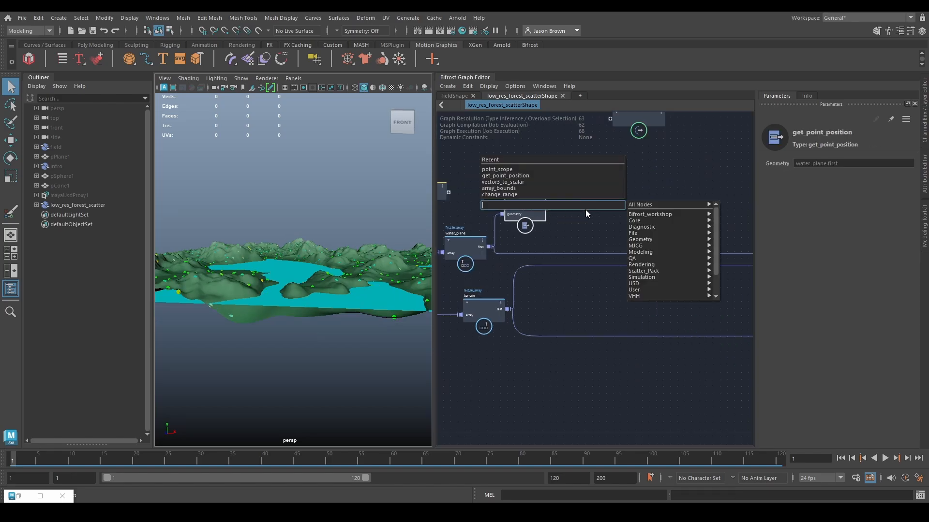
type("vector3")
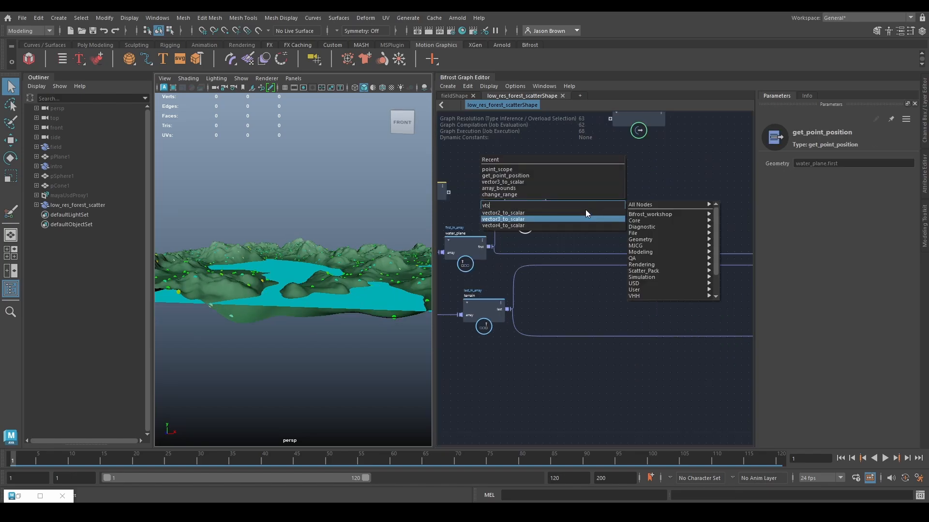
key("Return")
scroll(536, 226, "up", 2)
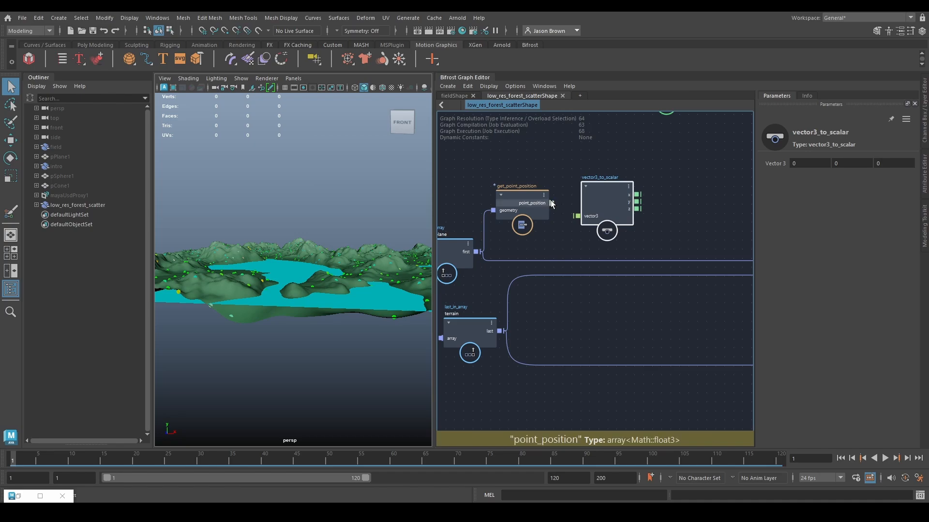
left_click_drag(551, 203, 577, 216)
middle_click_drag(537, 248, 588, 239)
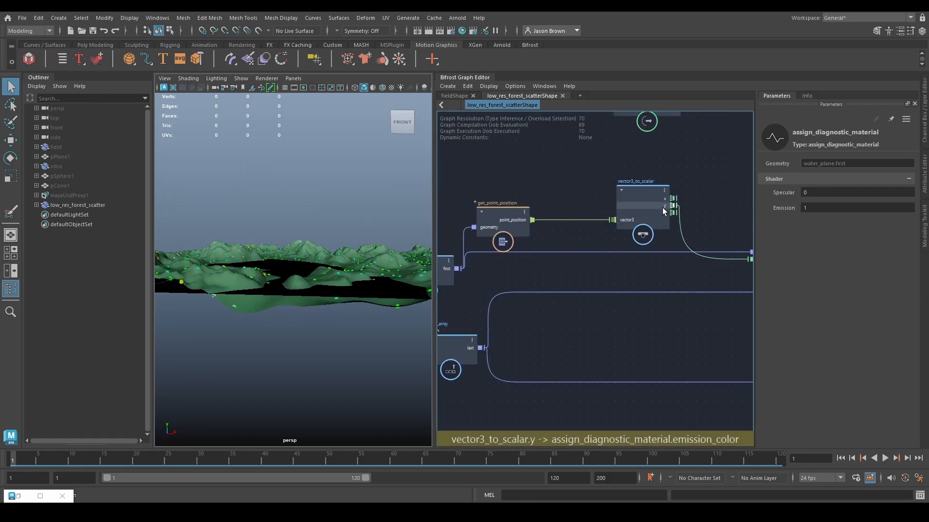
left_click_drag(662, 211, 607, 208)
left_click(632, 243)
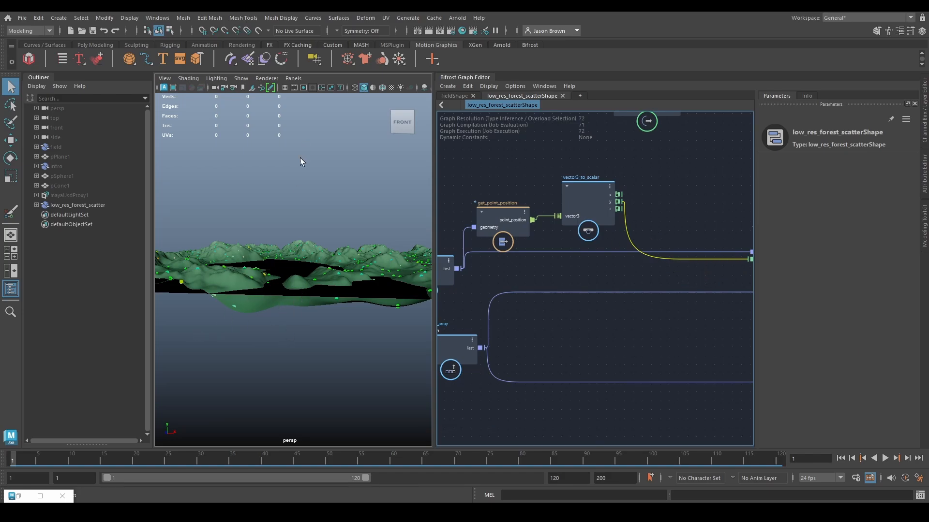
Examine the water plane's shading and wireframe against the terrain from low, high and close viewpoints
left_click_drag(298, 330, 279, 273, "alt")
middle_click_drag(665, 306, 652, 326, "alt")
left_click_drag(373, 300, 296, 274, "alt")
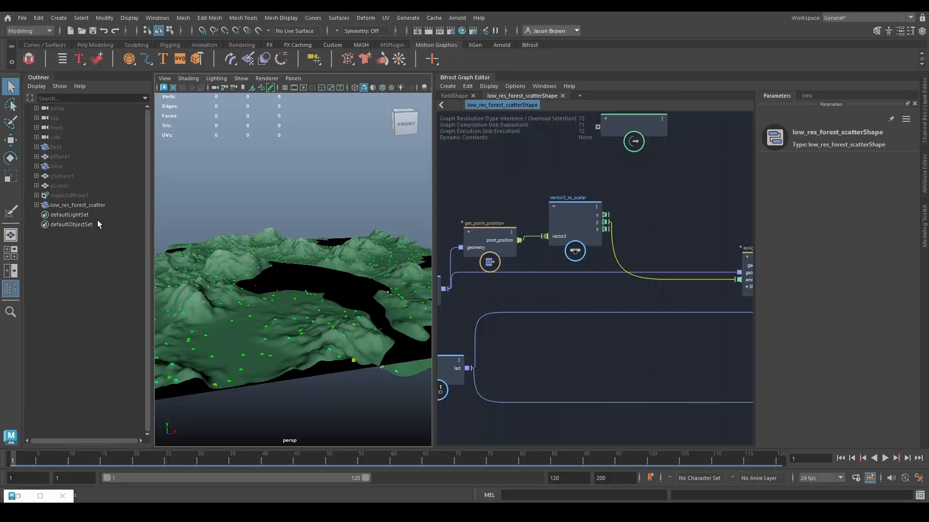
left_click(87, 204)
left_click_drag(295, 282, 292, 296, "alt")
right_click_drag(332, 334, 346, 310, "alt")
left_click_drag(346, 310, 313, 283, "alt")
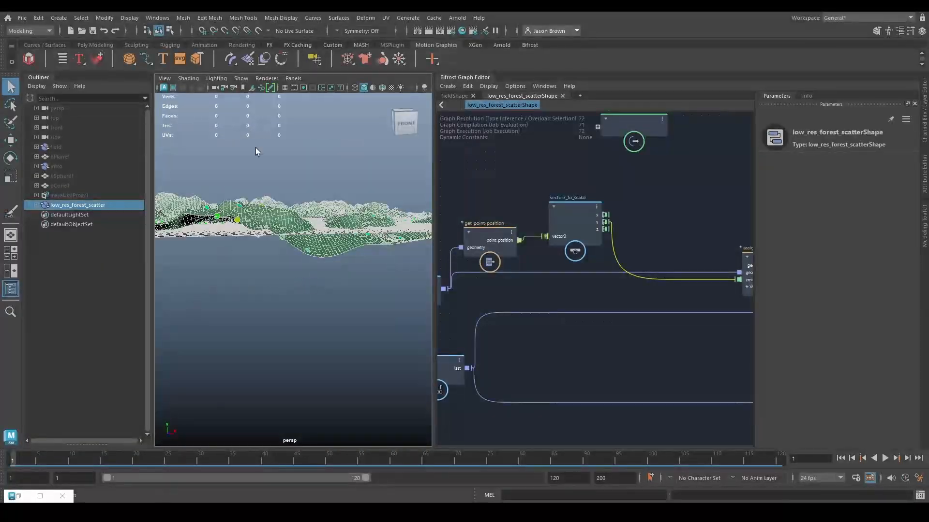
left_click_drag(384, 281, 203, 280, "alt")
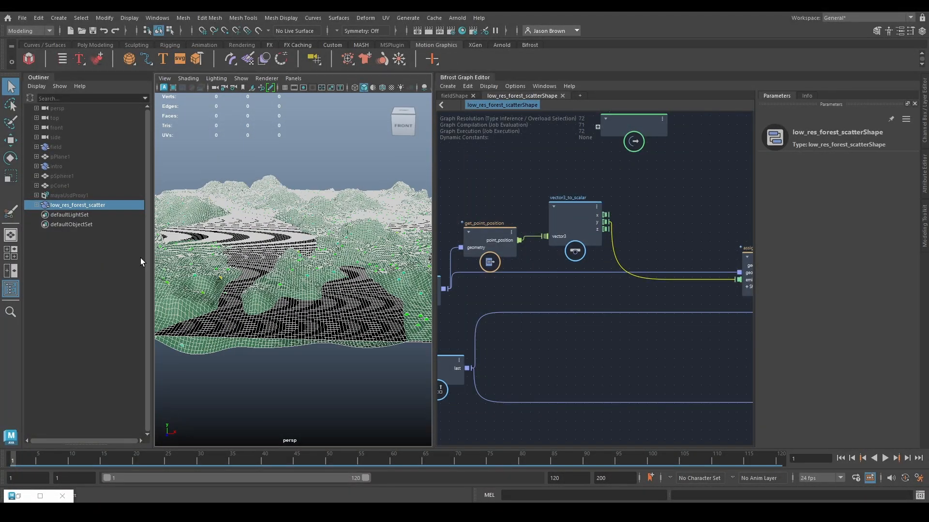
left_click(253, 161)
left_click_drag(251, 222, 284, 242, "alt")
right_click_drag(284, 242, 266, 235, "alt")
Tidy the graph by raising the water plane's get_point_position node and shifting the terrain node slightly away from its outgoing wires
left_click_drag(479, 245, 490, 214)
middle_click_drag(544, 223, 562, 202, "alt")
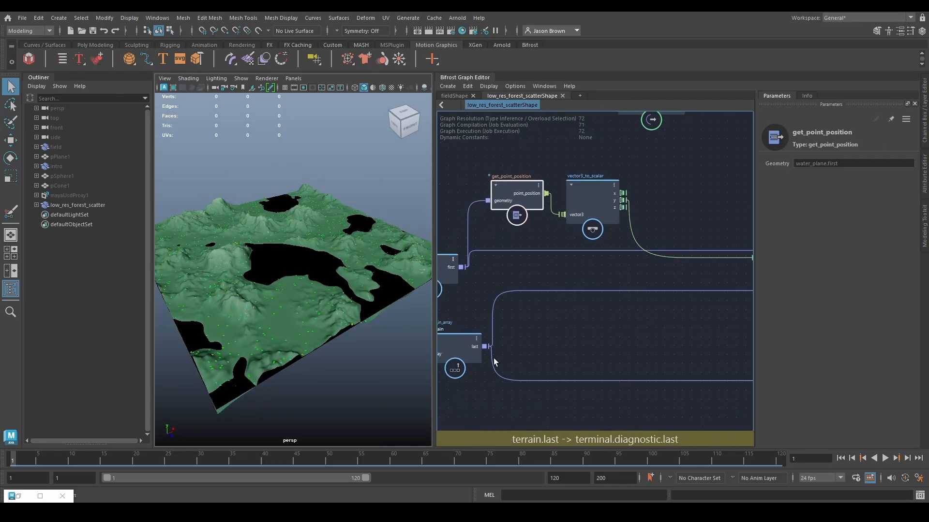
left_click(470, 350)
middle_click_drag(503, 358, 593, 342, "alt")
left_click_drag(545, 327, 525, 321)
Add a first_in_array node fed by the y output of vector3_to_scalar, placed below the terrain wires
middle_click_drag(631, 314, 597, 315, "alt")
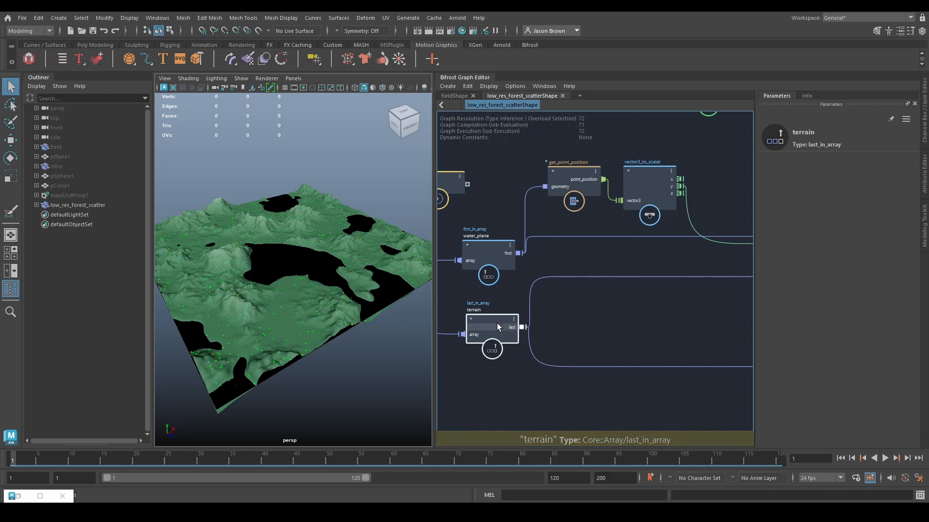
middle_click_drag(658, 309, 597, 278, "alt")
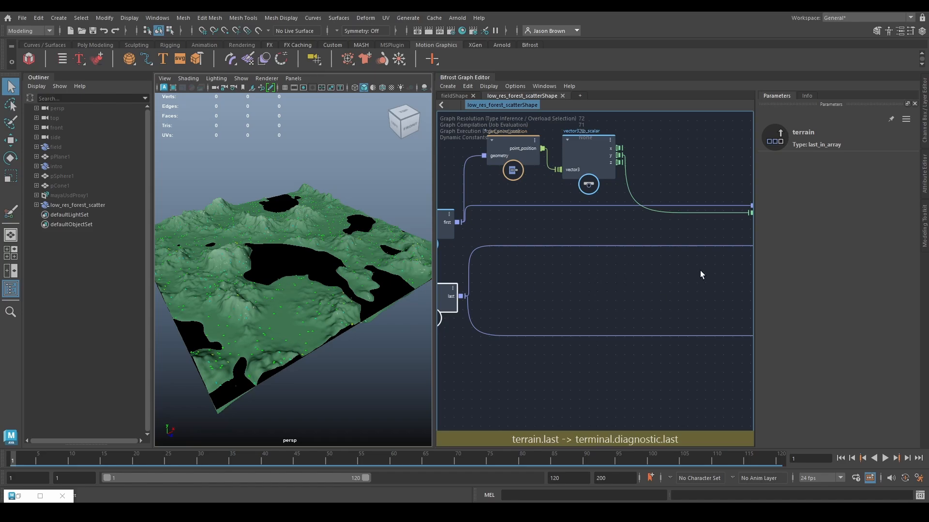
middle_click_drag(653, 276, 581, 288, "alt")
left_click_drag(546, 168, 571, 391)
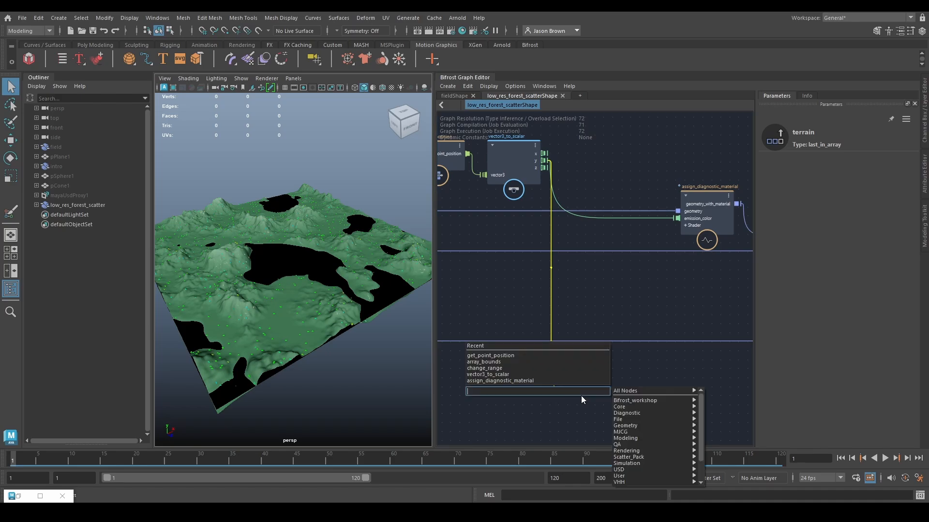
type("first")
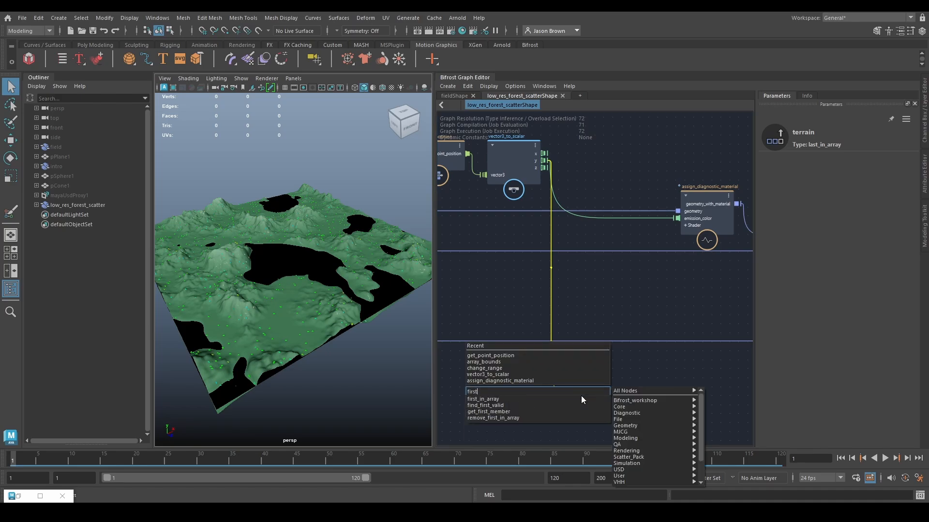
left_click(581, 395)
left_click_drag(581, 396, 586, 365)
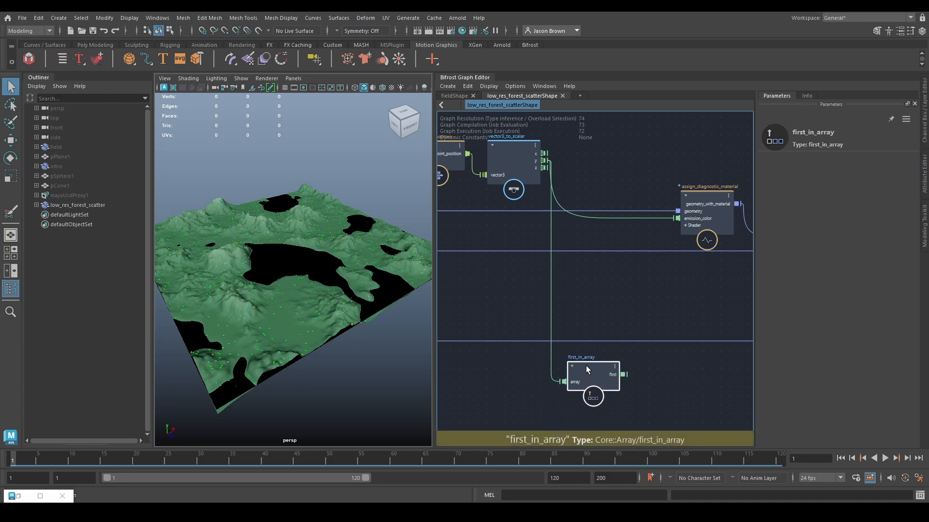
Connect the water plane directly to the terminal and delete the bypassed assign_diagnostic_material node
middle_click_drag(665, 218, 593, 231)
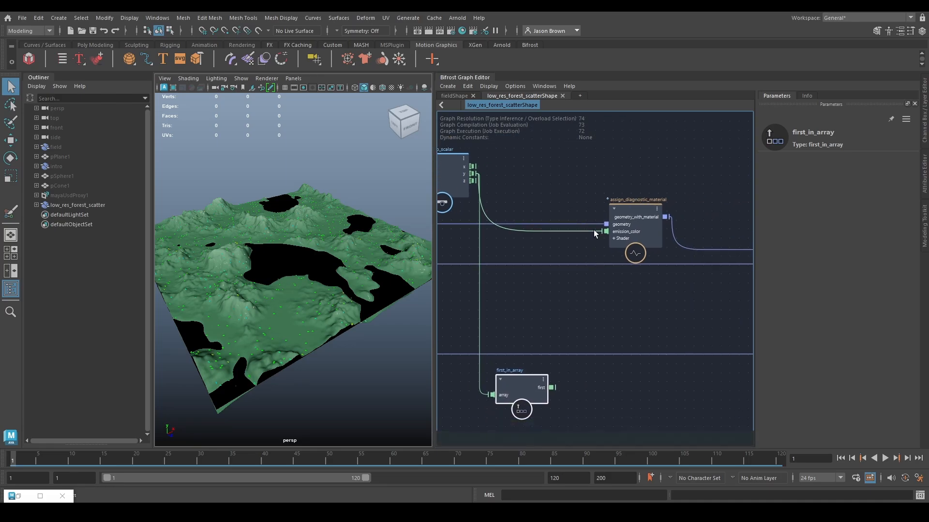
left_click_drag(594, 225, 645, 232)
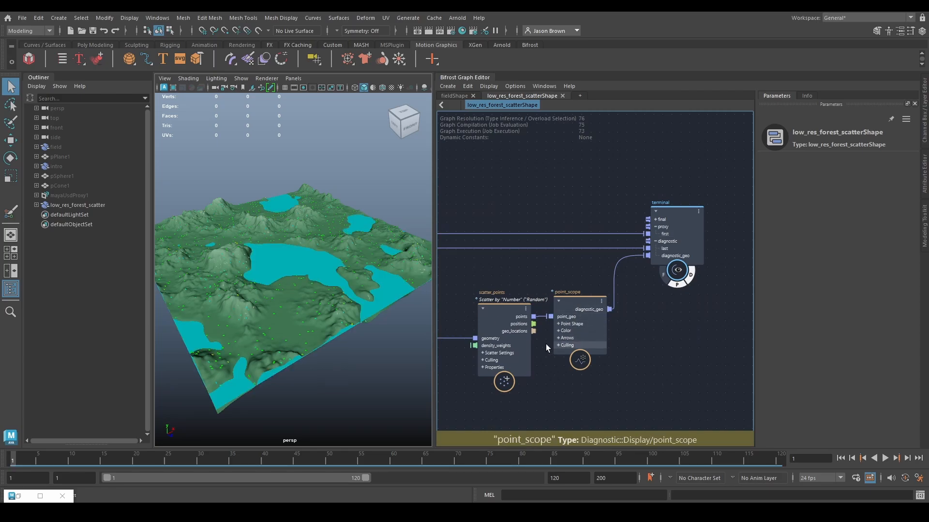
middle_click_drag(455, 327, 701, 343)
left_click_drag(579, 227, 593, 205)
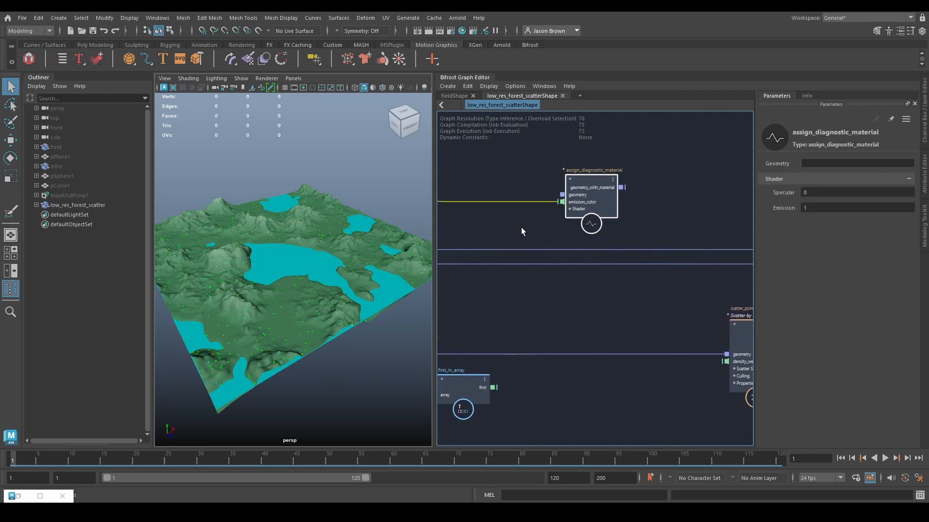
key("Delete")
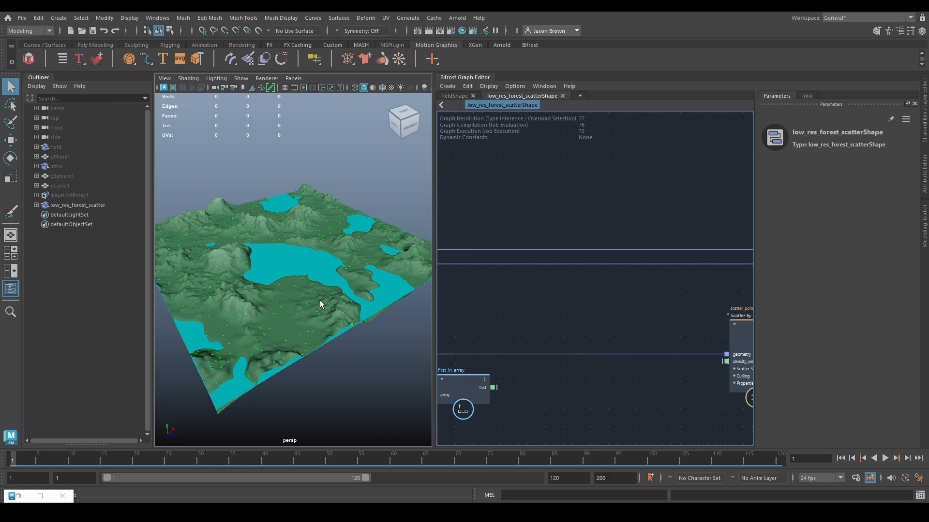
Add a second get_point_position node fed by the terrain node's output, below the terrain node
middle_click_drag(543, 302, 614, 257)
middle_click_drag(532, 381, 719, 376)
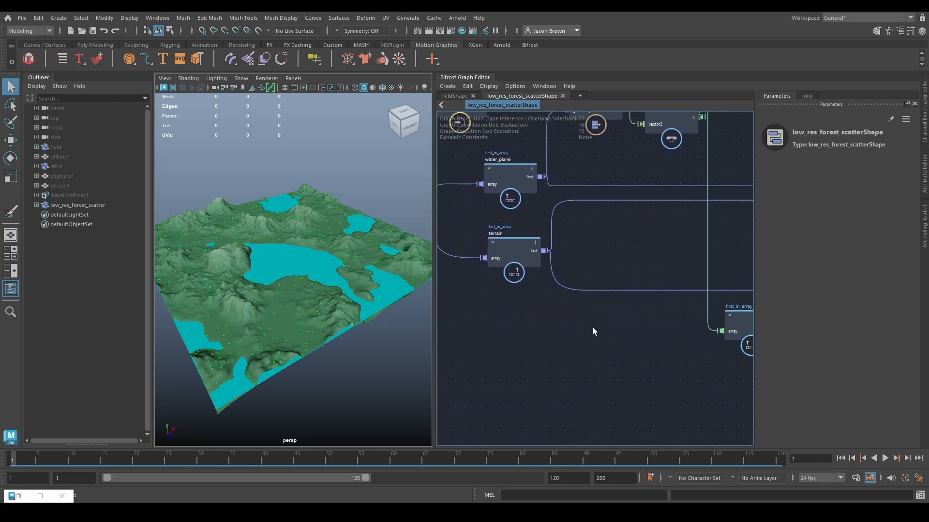
middle_click_drag(623, 325, 571, 323)
left_click_drag(497, 261, 500, 290)
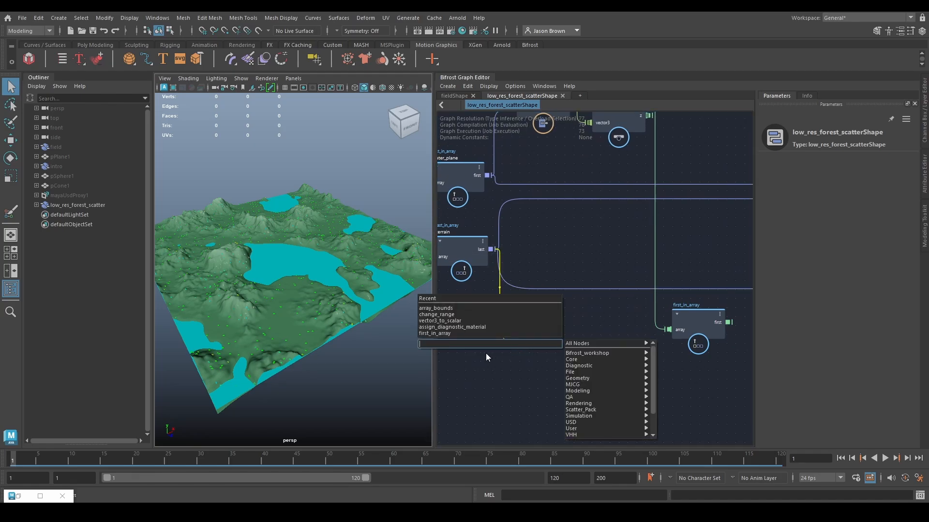
type("get_point")
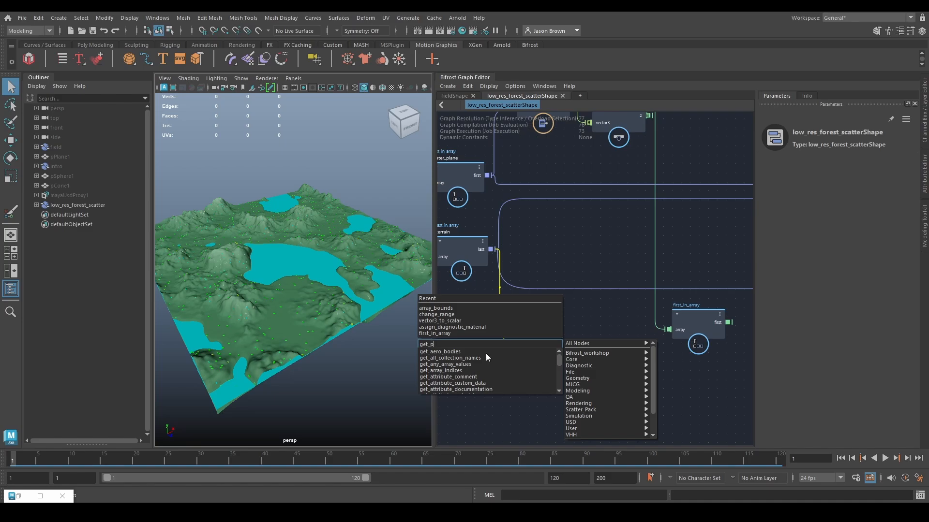
key("Down")
key("Down")
key("Down")
key("Down")
key("Down")
key("Down")
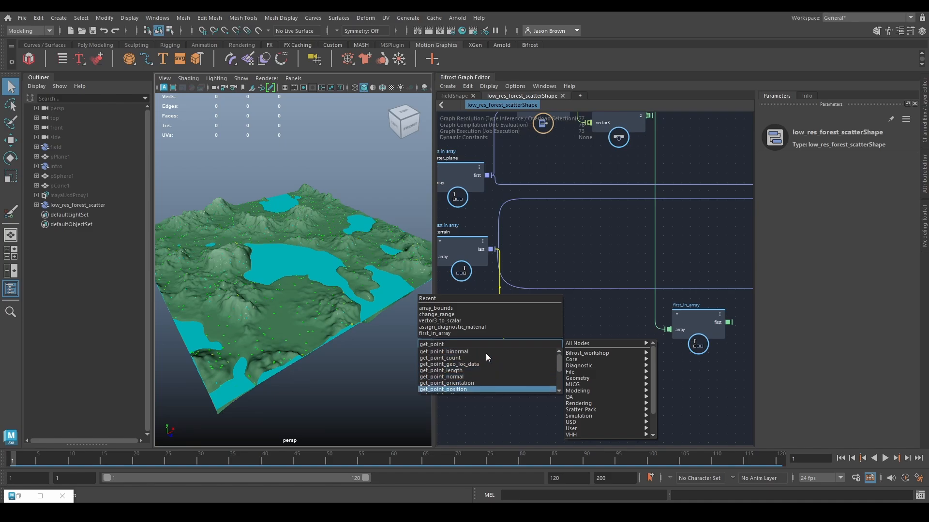
key("Return")
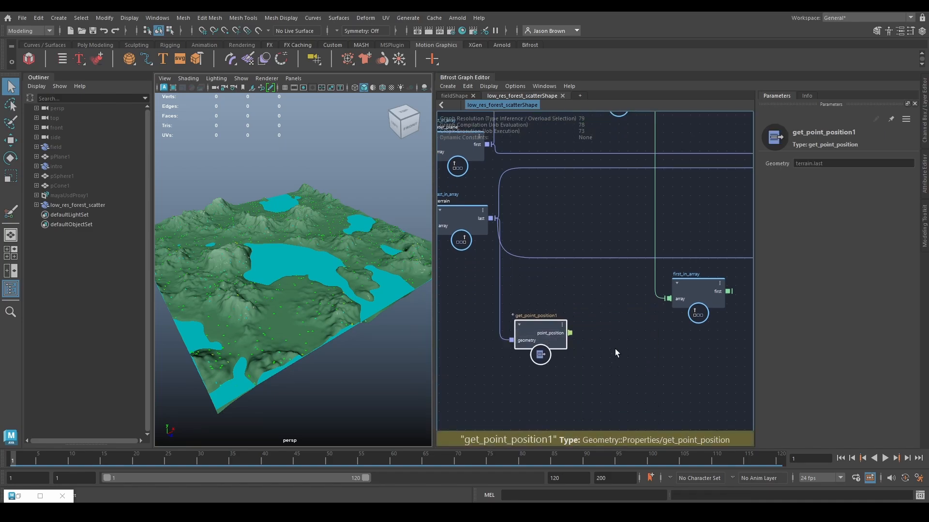
Add a second vector3_to_scalar node fed by the point_position output of get_point_position1
key("Tab")
type("vts")
key("Down")
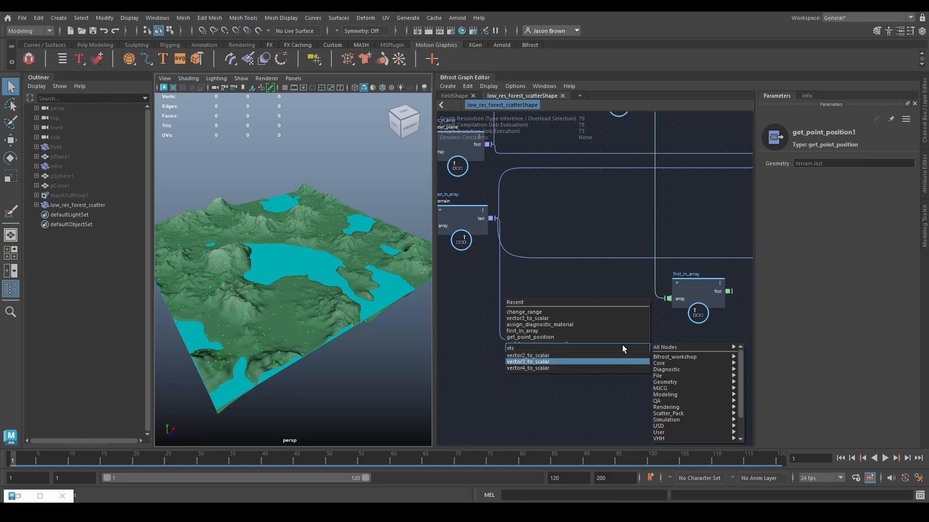
key("Return")
left_click_drag(541, 340, 523, 352)
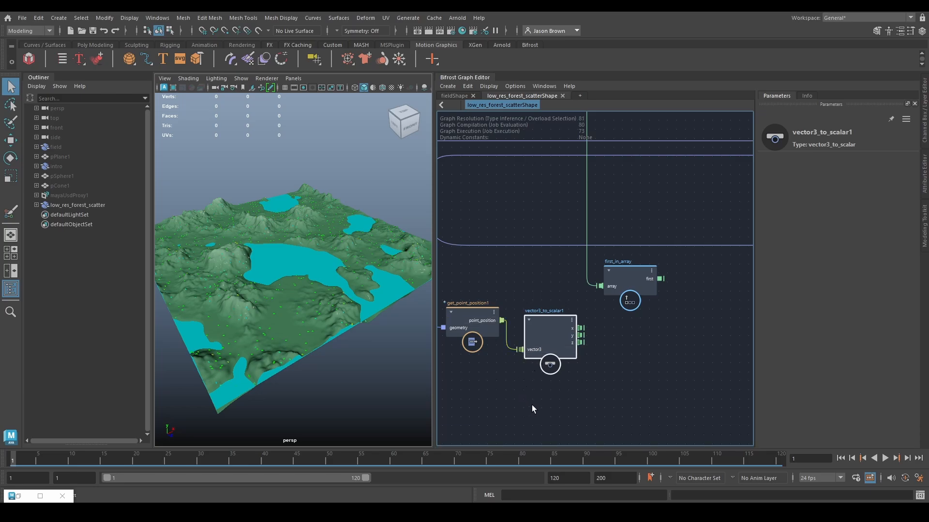
Add a less_or_equal node whose first input takes the y output of vector3_to_scalar1, and align it with that output
middle_click_drag(643, 351, 557, 366)
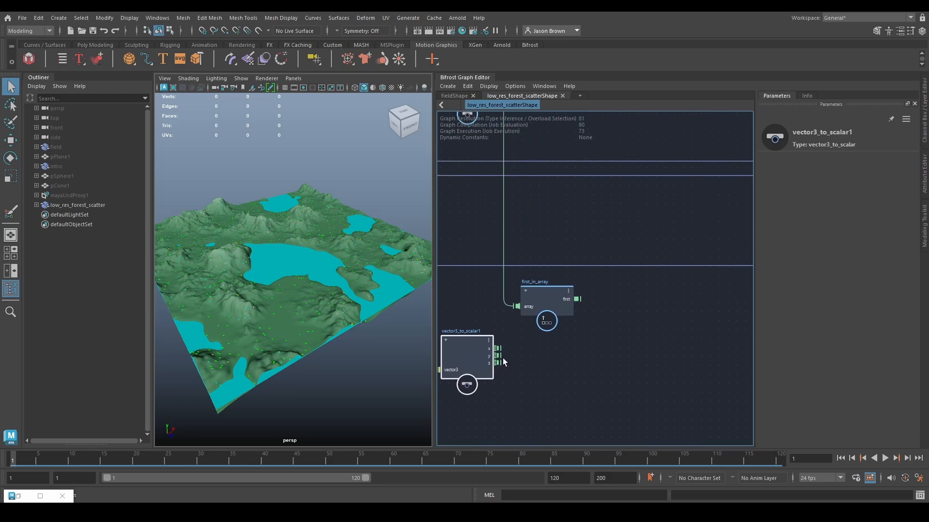
left_click_drag(503, 358, 619, 358)
type("less")
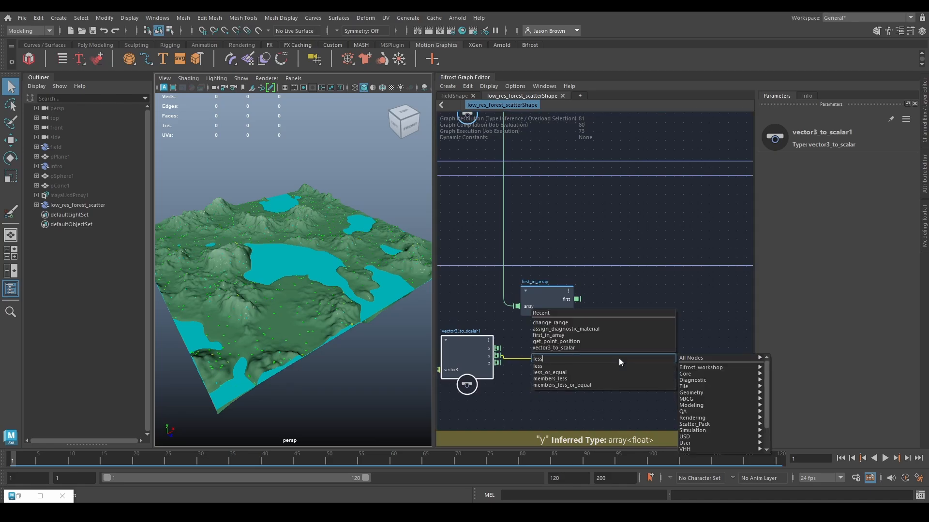
key("Down")
key("Down")
key("Return")
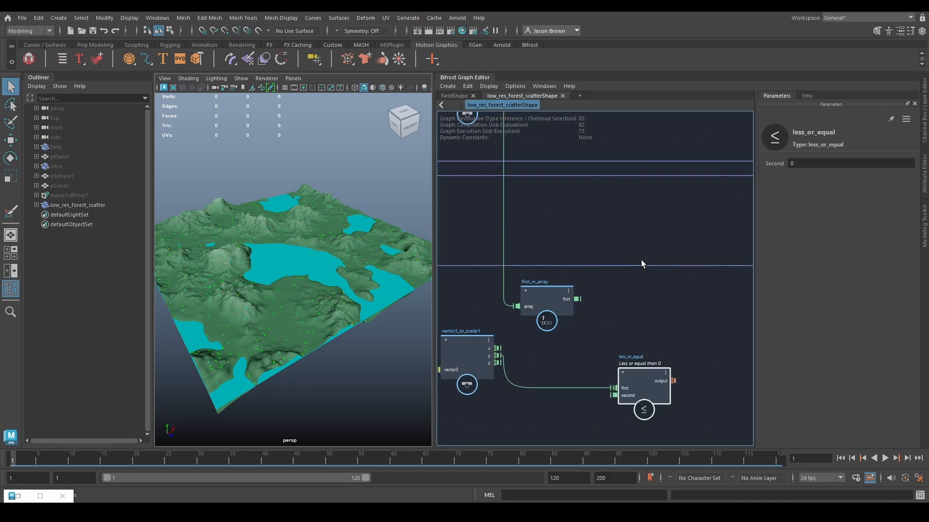
left_click_drag(643, 381, 665, 347)
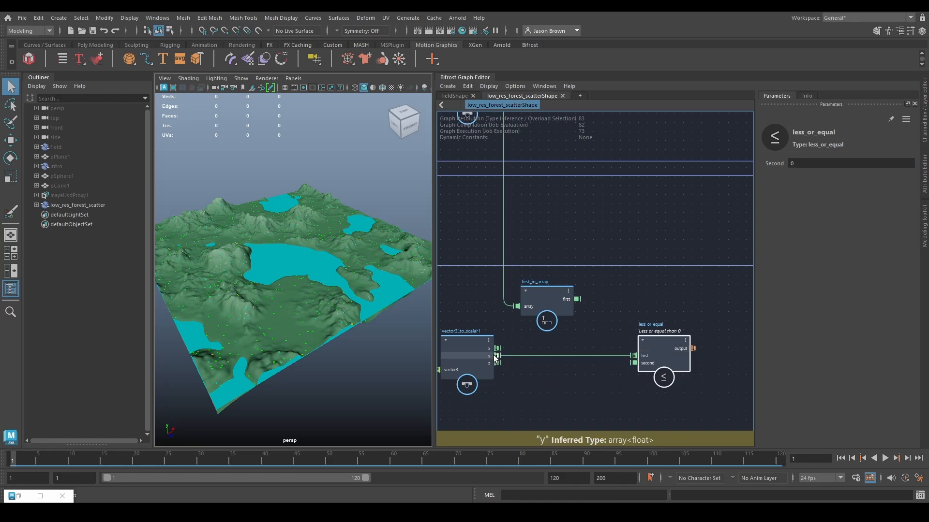
Connect first_in_array's first output to the second input of less_or_equal and move less_or_equal closer to its sources
left_click_drag(577, 299, 635, 364)
middle_click_drag(674, 354, 616, 349)
left_click_drag(616, 350, 577, 346)
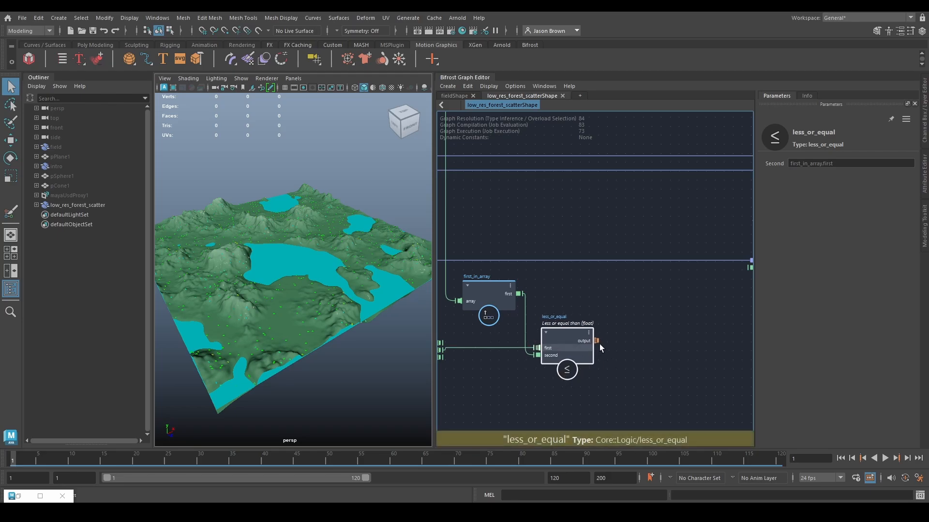
middle_click_drag(503, 363, 542, 356)
left_click(465, 357)
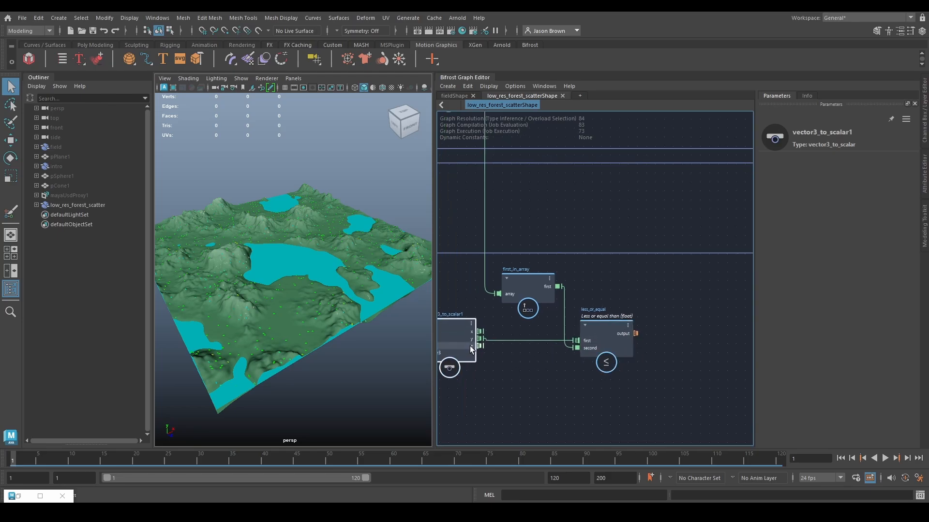
Add an if node beside less_or_equal and set its true_case value type to float
middle_click_drag(592, 375, 443, 371)
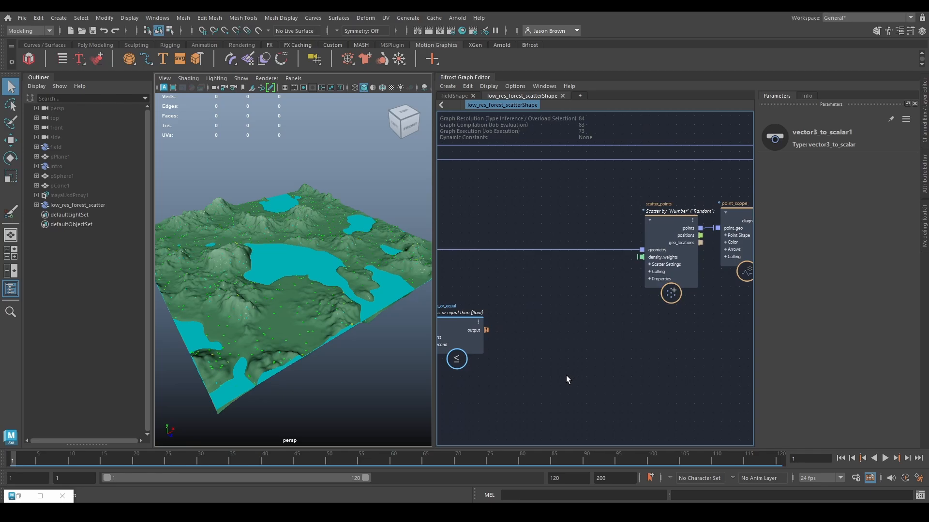
middle_click_drag(553, 358, 587, 358)
key("Tab")
type("if")
key("Return")
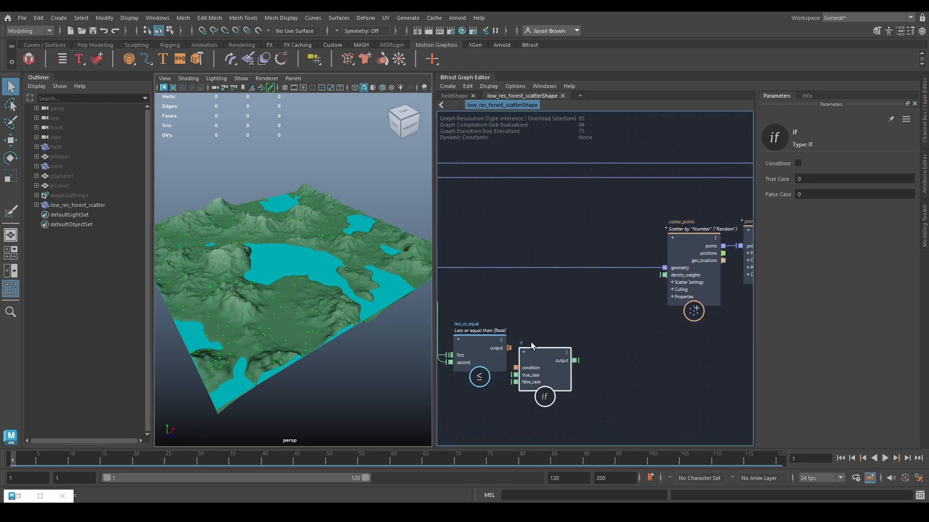
right_click(534, 362)
mouse_move(592, 377)
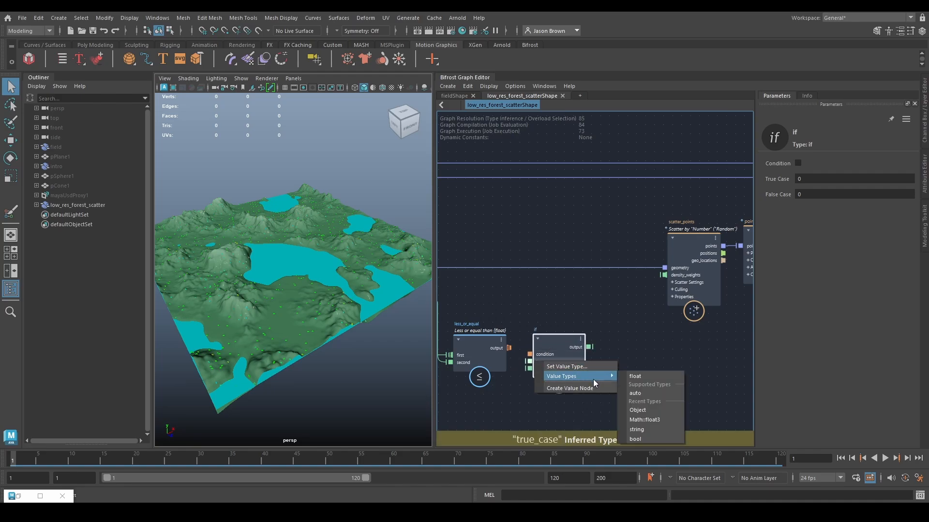
left_click(636, 377)
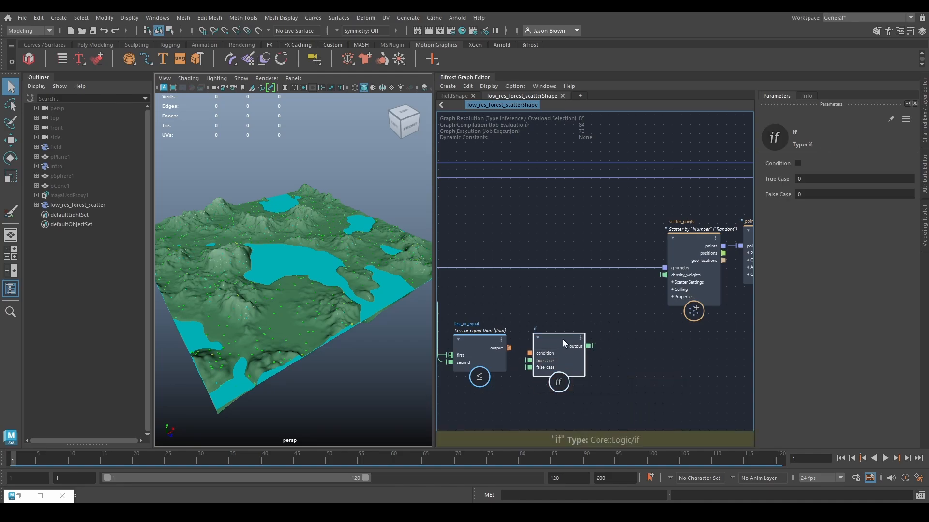
Connect less_or_equal's output to the if node's condition and set False Case to 1, leaving True Case at 0
left_click_drag(509, 348, 538, 349)
middle_click_drag(616, 354, 629, 336, "alt")
left_click(822, 179)
type("1")
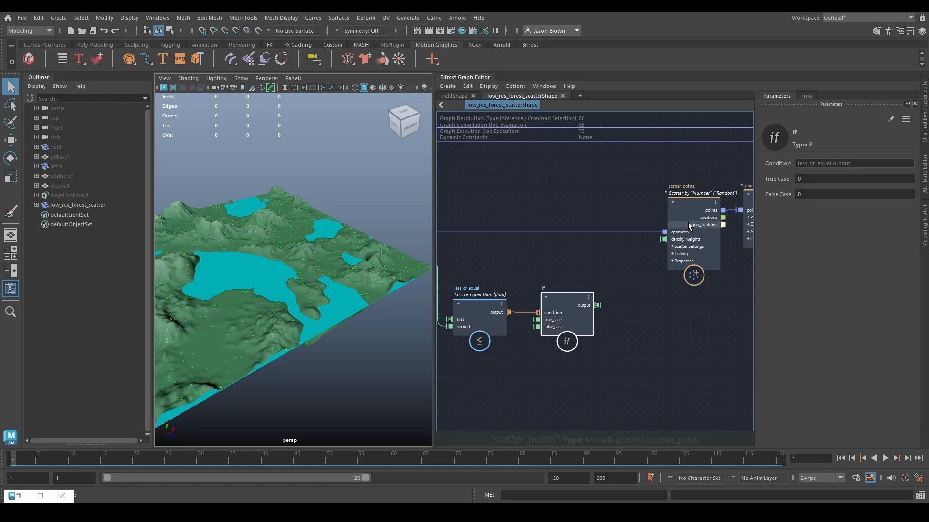
type("1")
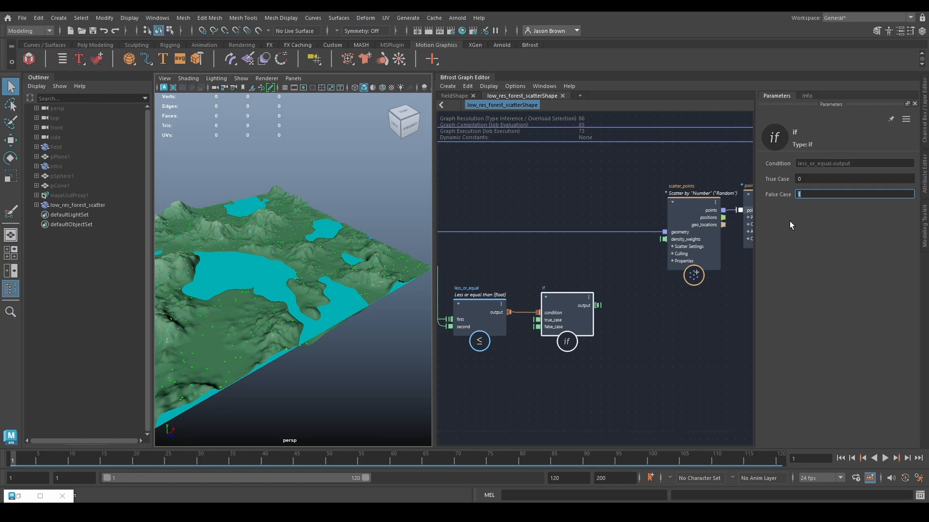
Connect the if node's output to the density_weights input of scatter_points
left_click_drag(319, 346, 365, 297, "alt")
mouse_move(365, 296)
right_mouse_down("alt")
mouse_move(342, 282)
mouse_move(347, 271)
mouse_move(372, 277)
mouse_move(312, 284)
mouse_move(358, 288)
right_mouse_up("alt")
left_click_drag(359, 289, 344, 274, "alt")
scroll(343, 274, "down", 5)
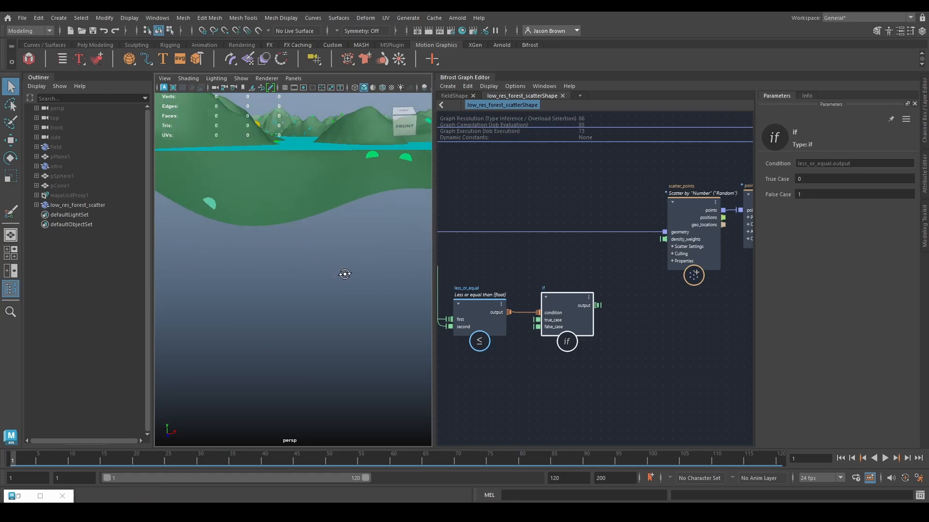
left_click_drag(597, 305, 679, 240)
Examine the scattered points around the lakes and shorelines to check whether any lie under the water
mouse_move(329, 275)
left_mouse_down("alt")
mouse_move(299, 253)
mouse_move(328, 259)
left_mouse_up("alt")
middle_click_drag(328, 259, 283, 294, "alt")
right_click_drag(283, 294, 345, 321, "alt")
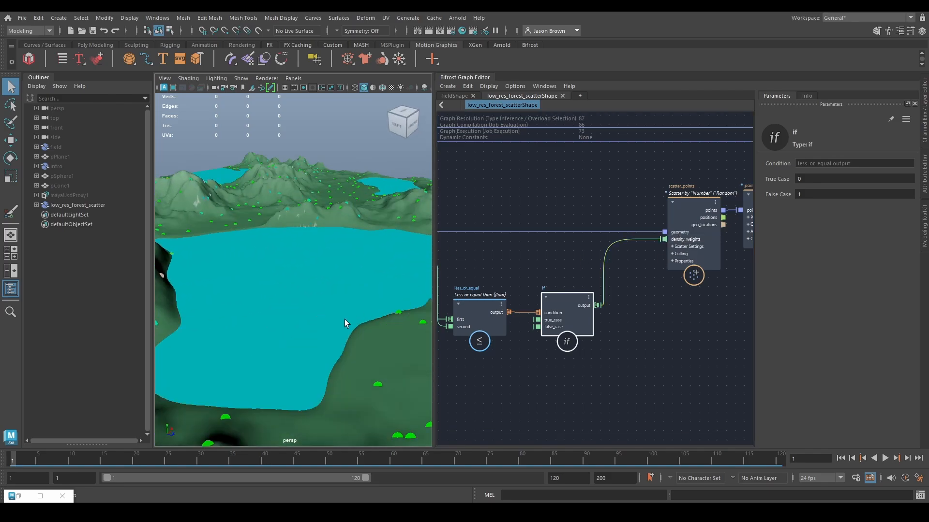
left_click_drag(345, 321, 322, 303, "alt")
right_click_drag(321, 303, 343, 309, "alt")
middle_click_drag(344, 309, 296, 313, "alt")
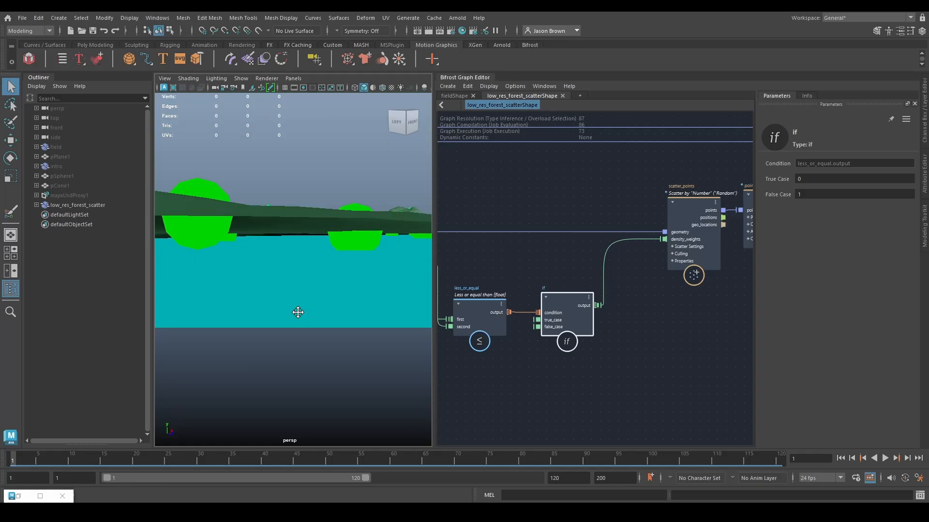
mouse_move(297, 313)
right_mouse_down("alt")
mouse_move(303, 319)
mouse_move(294, 315)
right_mouse_up("alt")
left_click_drag(294, 315, 333, 311, "alt")
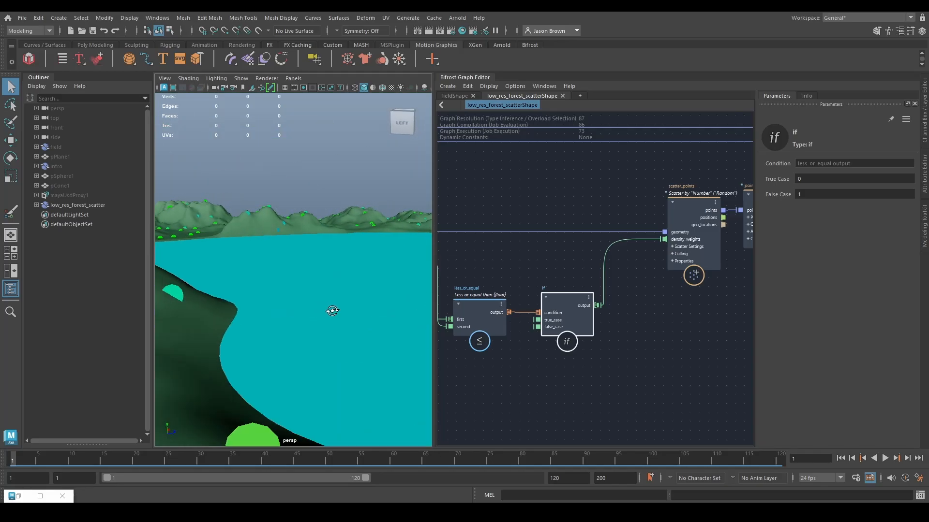
right_click_drag(333, 311, 385, 307, "alt")
middle_click_drag(385, 307, 257, 349, "alt")
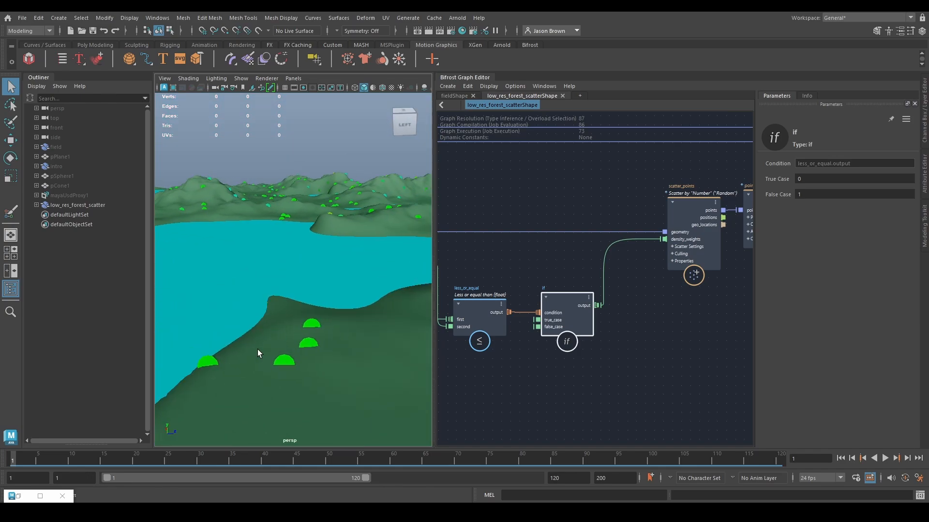
left_click_drag(293, 350, 369, 344, "alt")
right_click_drag(369, 344, 196, 312, "alt")
left_click_drag(323, 322, 299, 321, "alt")
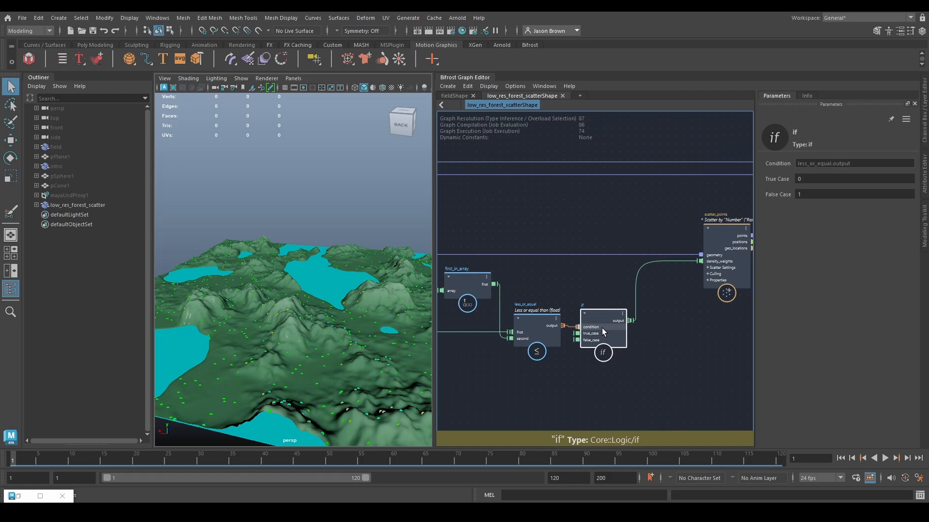
Inspect the array size and value range on the wire from the if node to density_weights with a watchpoint
middle_click_drag(601, 326, 550, 337)
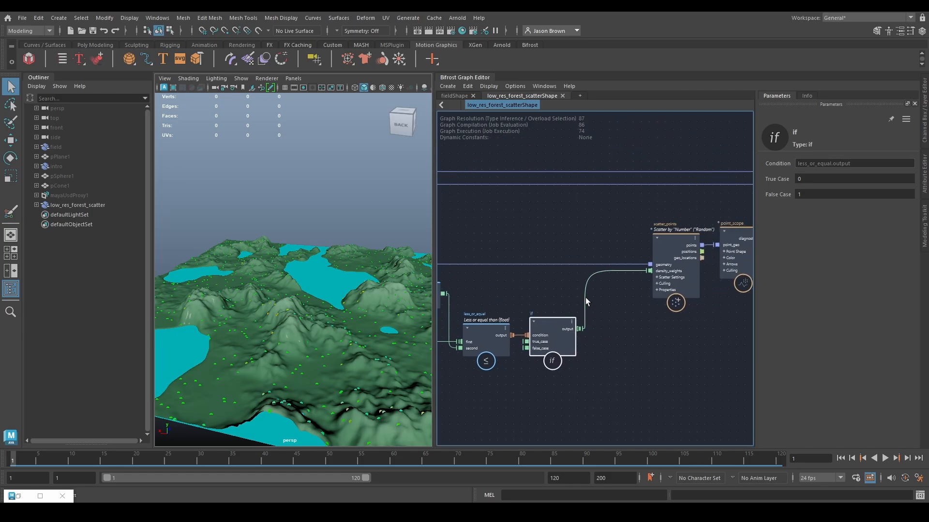
left_click_drag(594, 295, 596, 295)
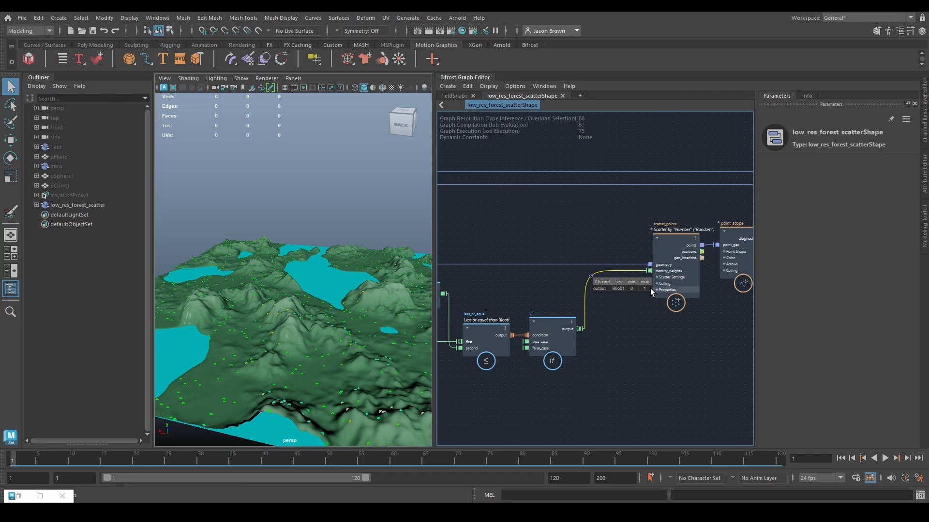
middle_click_drag(590, 300, 776, 369)
Set the Amount of scatter_points to 10000
middle_click_drag(684, 341, 393, 305)
left_click(576, 278)
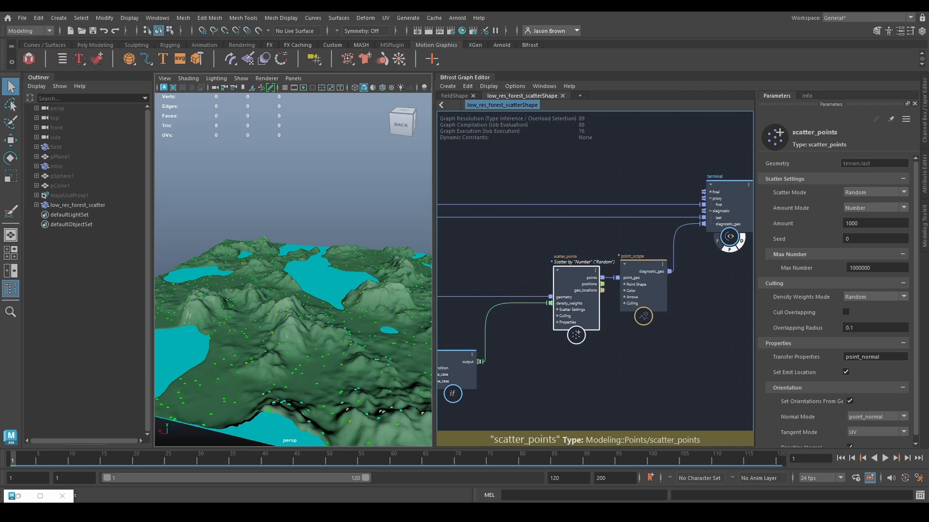
left_click(870, 223)
type("10000")
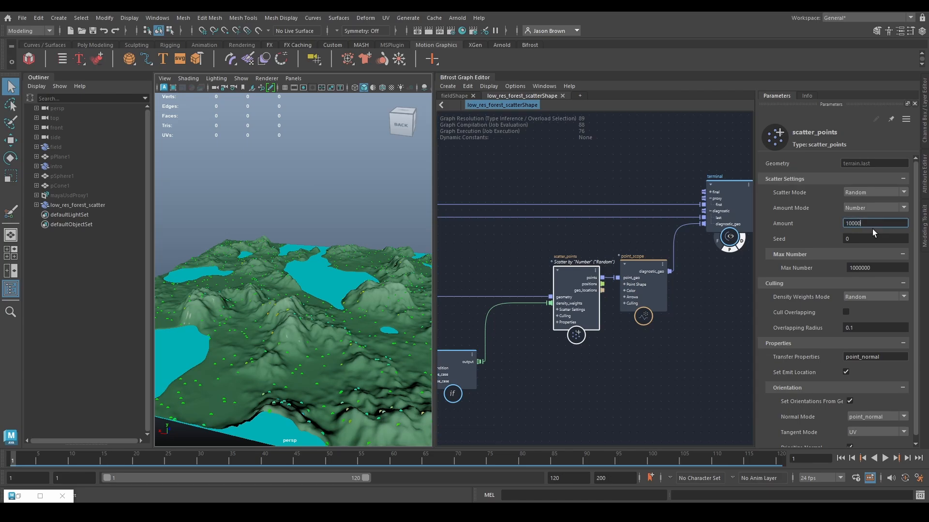
key("Return")
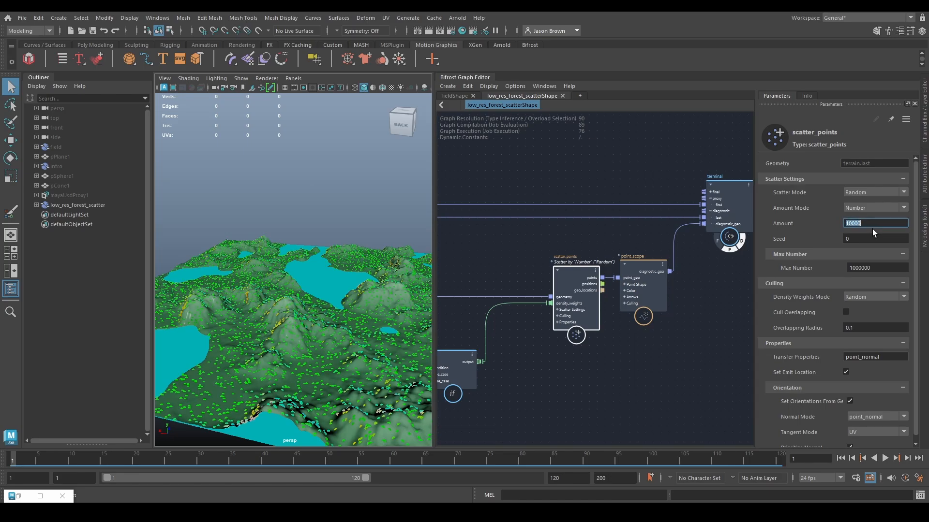
left_click_drag(337, 309, 247, 321, "alt")
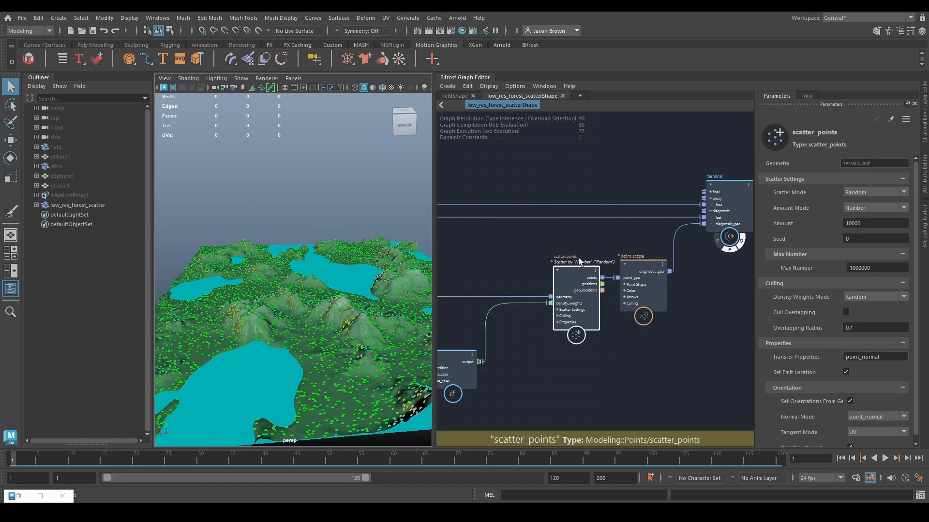
Turn off the terminal's proxy display to hide the water plane and expose the lake beds
middle_click_drag(580, 261, 488, 267)
left_click(634, 256)
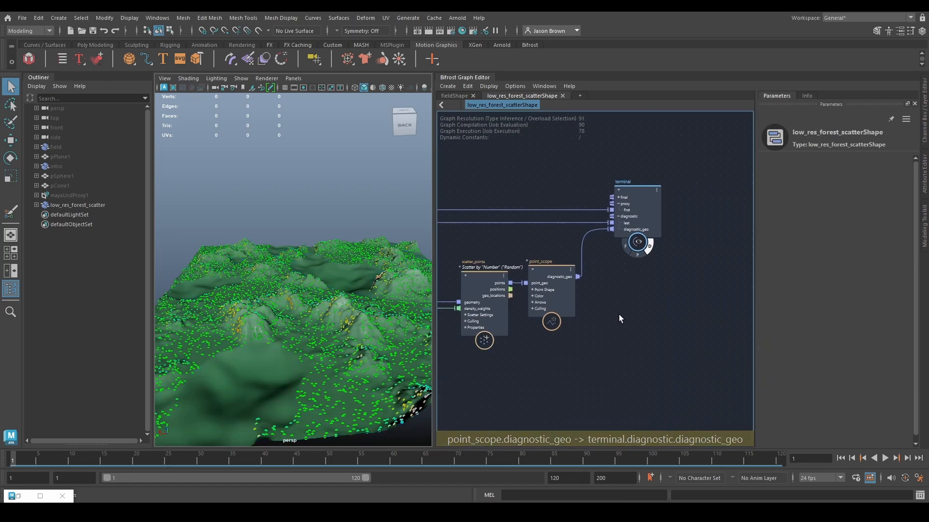
left_click_drag(298, 310, 386, 338, "alt")
right_click_drag(367, 331, 408, 319, "alt")
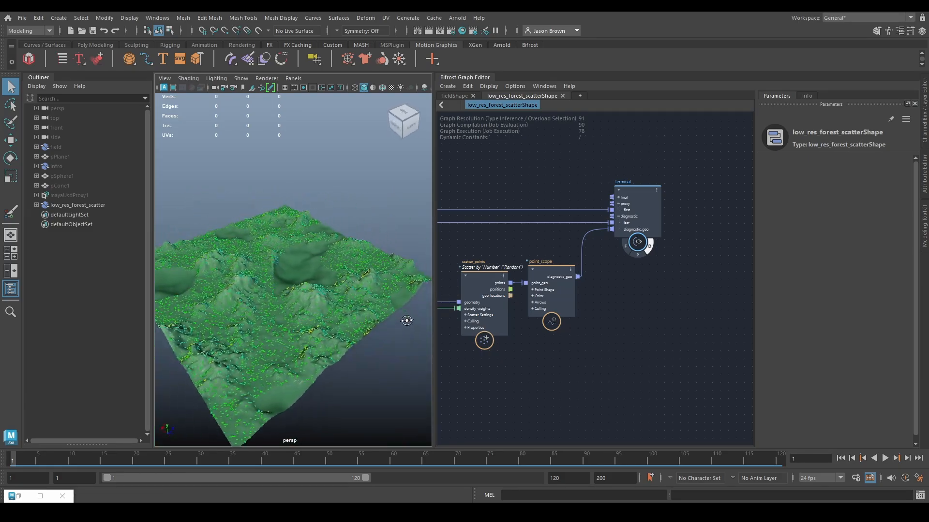
left_click_drag(408, 319, 356, 304, "alt")
middle_click_drag(310, 329, 348, 290, "alt")
right_click_drag(348, 290, 360, 291, "alt")
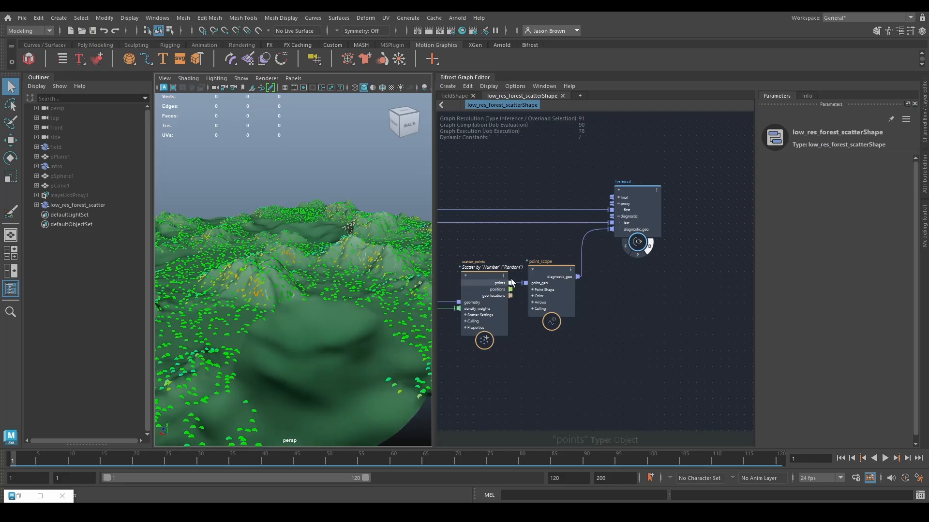
Set the point_scope Default Size to 0.03
left_click(551, 285)
left_click_drag(870, 210, 861, 203)
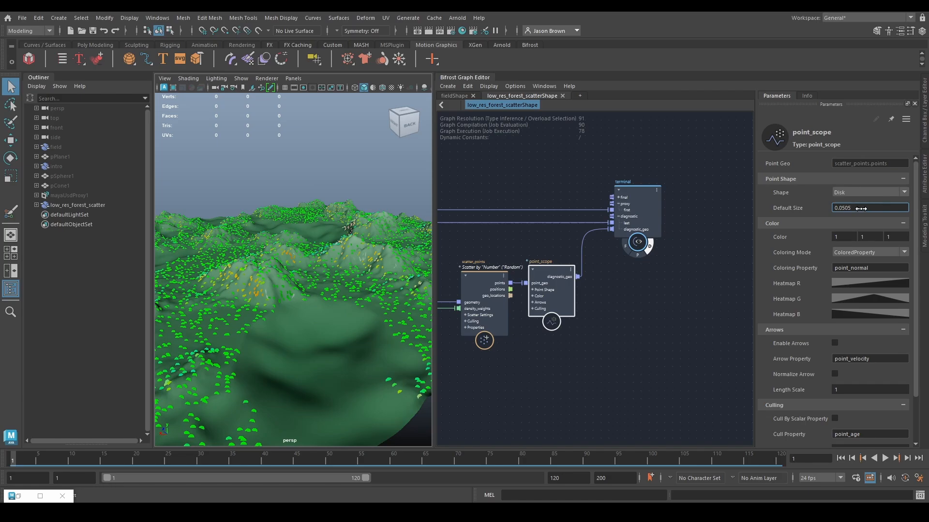
key("Return")
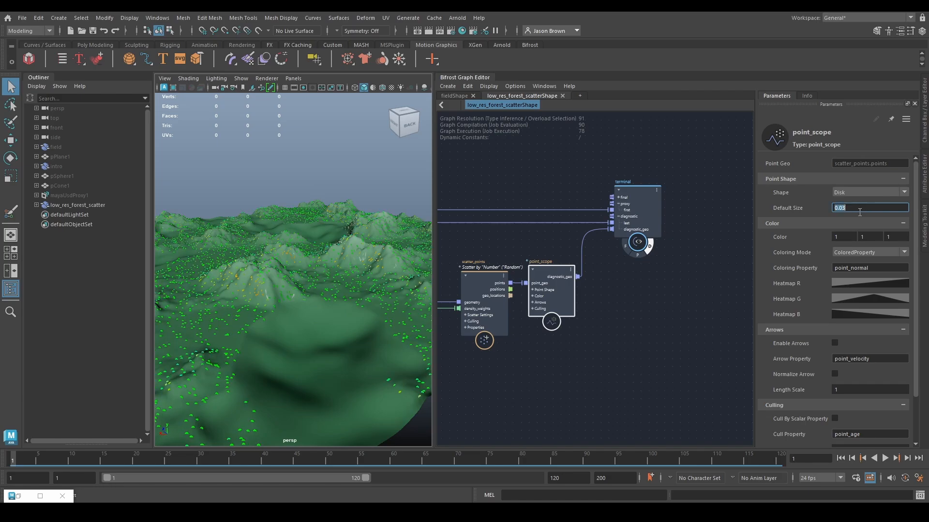
left_click_drag(340, 238, 334, 276, "alt")
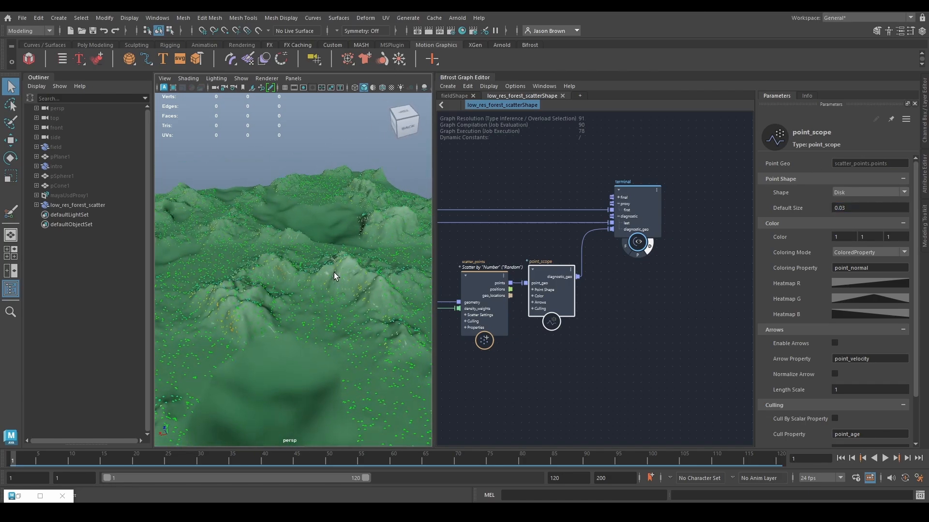
Try an Amount of 100000 on scatter_points and examine the point coverage around the lake beds
left_click(476, 290)
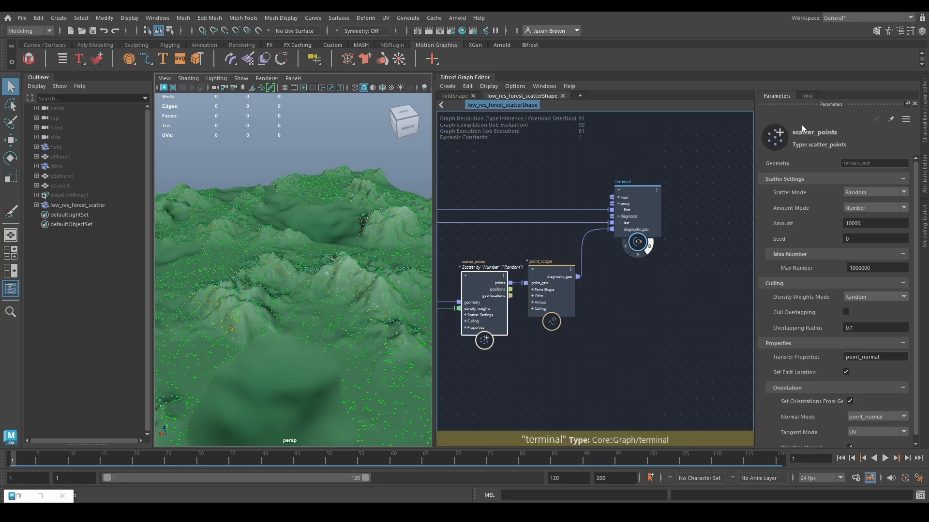
left_click(871, 223)
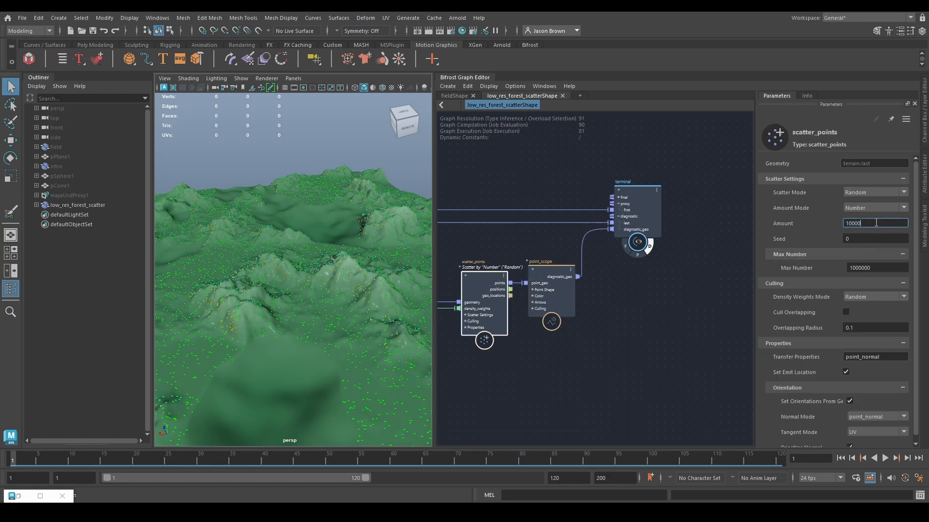
type("0")
key("Return")
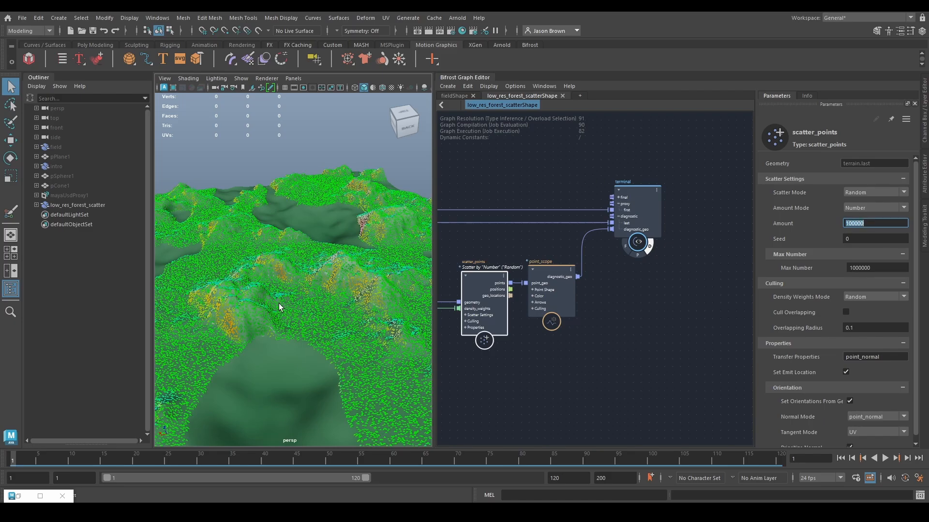
left_click_drag(282, 308, 346, 296, "alt")
right_click_drag(346, 296, 241, 287, "alt")
left_click_drag(377, 276, 315, 286, "alt")
right_click_drag(315, 286, 389, 290, "alt")
middle_click_drag(389, 290, 324, 338, "alt")
left_click_drag(324, 338, 344, 382, "alt")
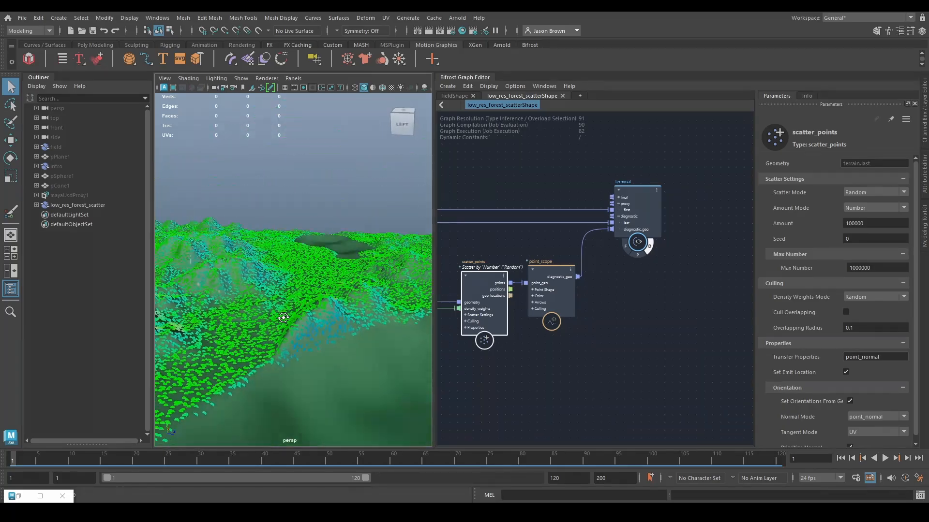
Set the Amount of scatter_points back to 10000
left_click(881, 222)
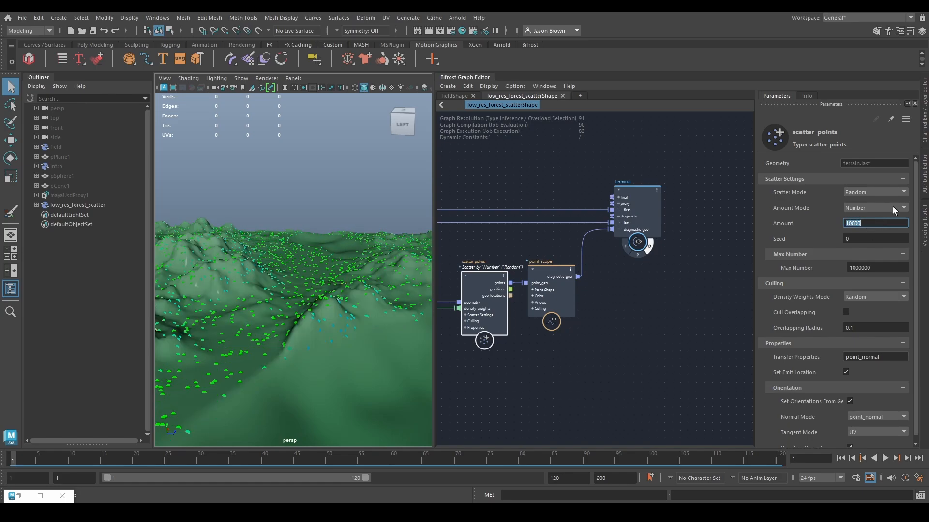
Inspect how the scattered points are distributed over the terrain's mountains and low areas in the perspective view
left_click_drag(282, 332, 272, 297, "alt")
right_click_drag(272, 298, 271, 292, "alt")
left_click_drag(272, 292, 427, 312, "alt")
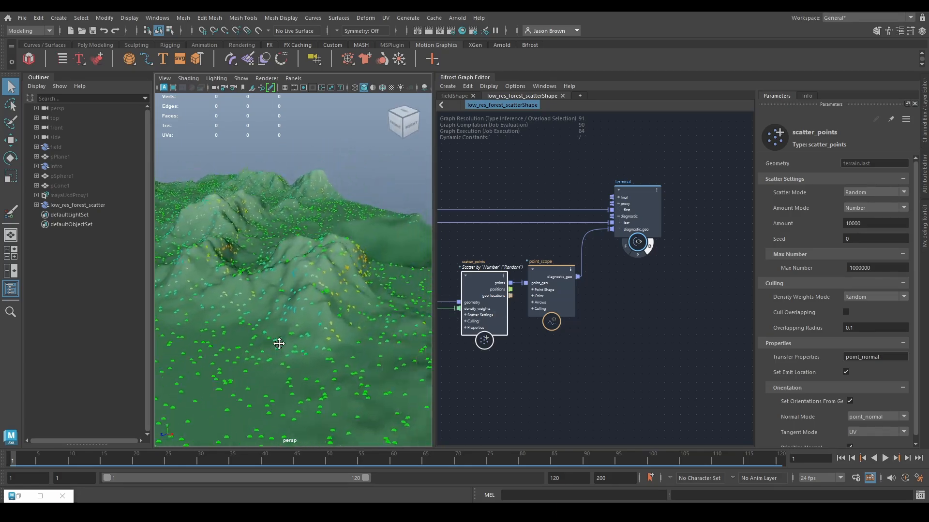
right_click_drag(280, 342, 328, 326, "alt")
left_click_drag(328, 326, 255, 305, "alt")
left_click_drag(317, 289, 367, 356, "alt")
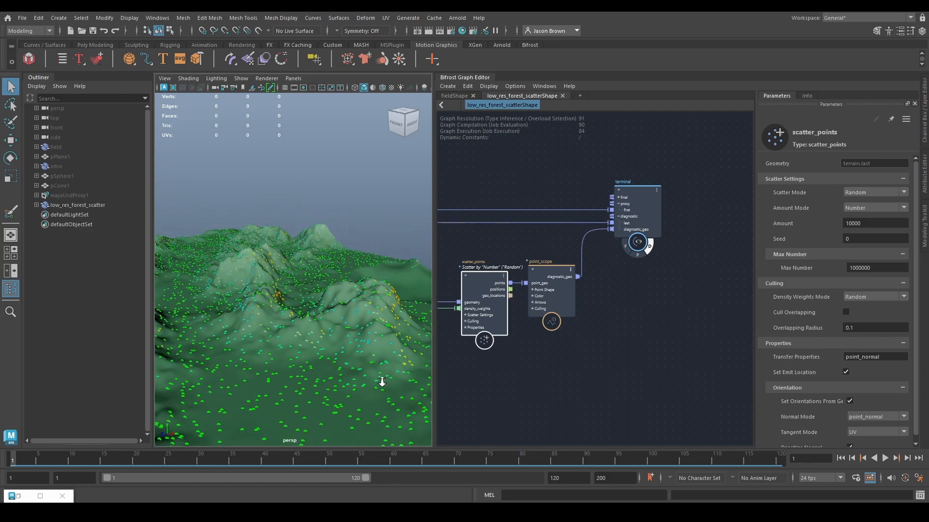
right_click_drag(194, 371, 338, 381, "alt")
middle_click_drag(338, 382, 332, 360, "alt")
right_click_drag(332, 361, 233, 344, "alt")
left_click_drag(233, 342, 331, 358, "alt")
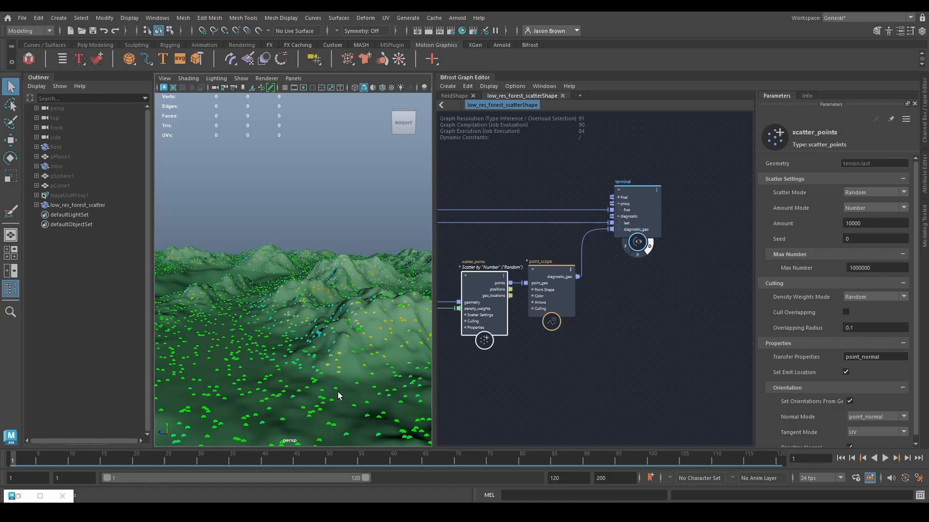
left_click_drag(247, 340, 353, 358, "alt")
right_click_drag(353, 359, 398, 322, "alt")
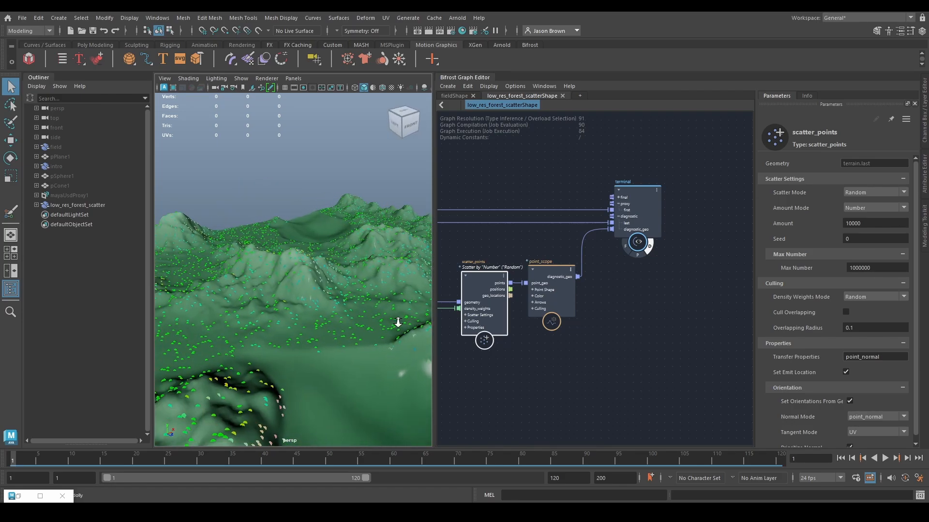
left_click_drag(398, 323, 285, 317, "alt")
Add a greater node fed by the y output of vector3_to_scalar1 and place it just below the less_or_equal node
middle_click_drag(447, 341, 664, 331, "alt")
middle_click_drag(531, 327, 639, 323, "alt")
middle_click_drag(611, 278, 614, 342, "alt")
middle_click_drag(578, 201, 610, 207, "alt")
middle_click_drag(541, 203, 592, 219, "alt")
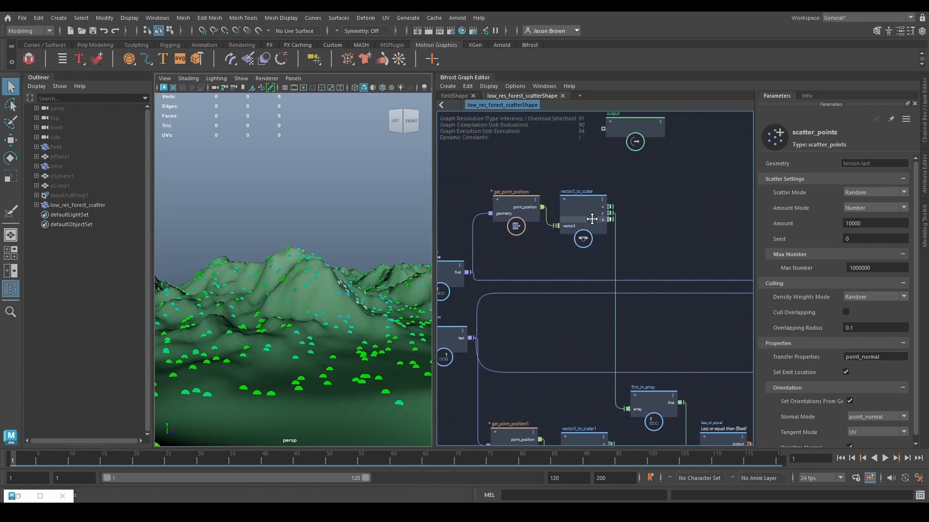
middle_click_drag(535, 211, 559, 178, "alt")
mouse_move(567, 253)
middle_mouse_down("alt")
mouse_move(586, 273)
mouse_move(578, 268)
middle_mouse_up("alt")
middle_click_drag(591, 321, 460, 207, "alt")
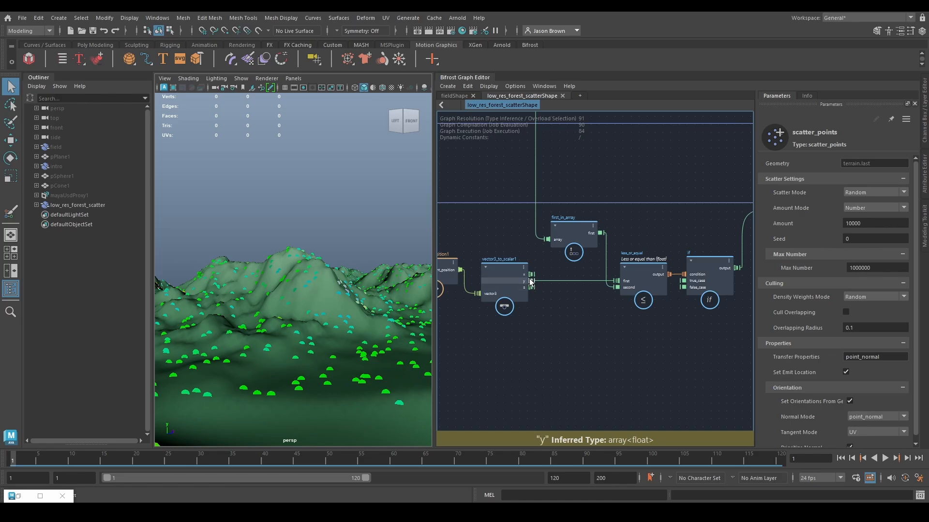
left_click_drag(531, 281, 590, 341)
type("grerater")
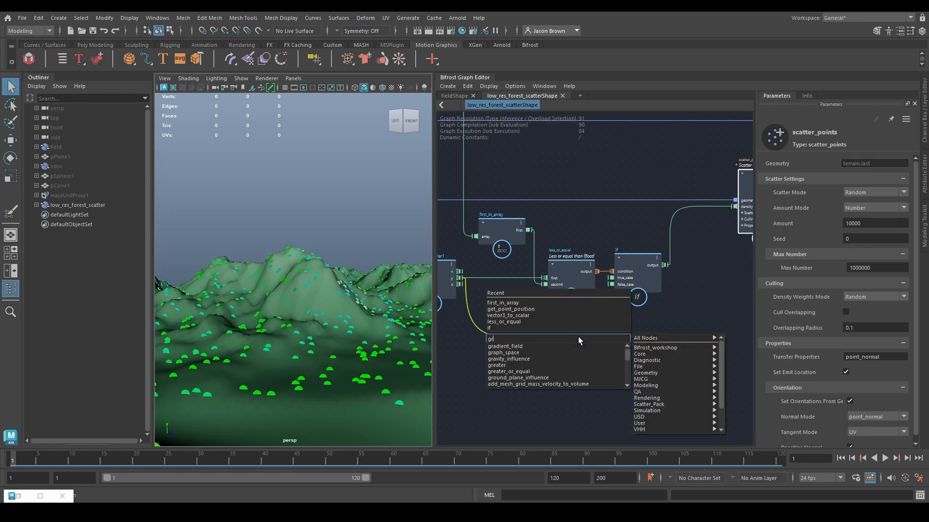
key("BackSpace")
key("BackSpace")
key("BackSpace")
key("BackSpace")
key("BackSpace")
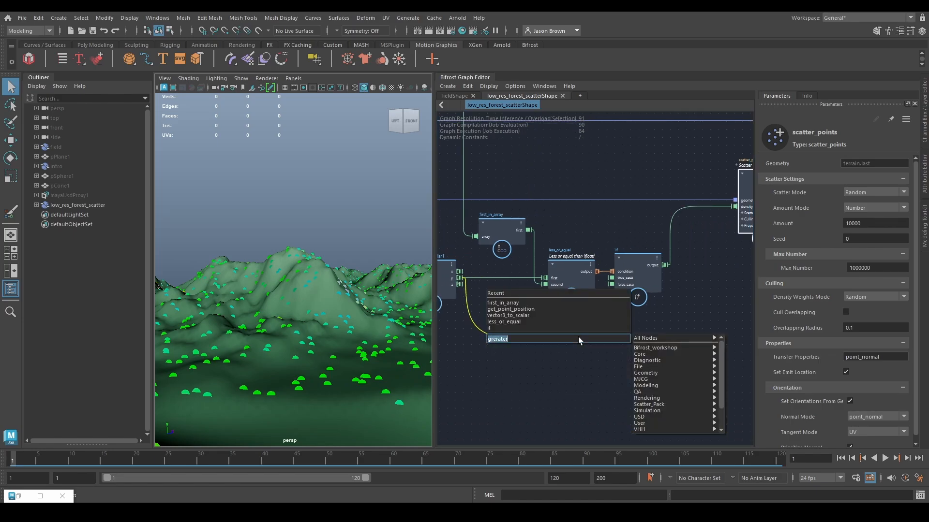
type("a")
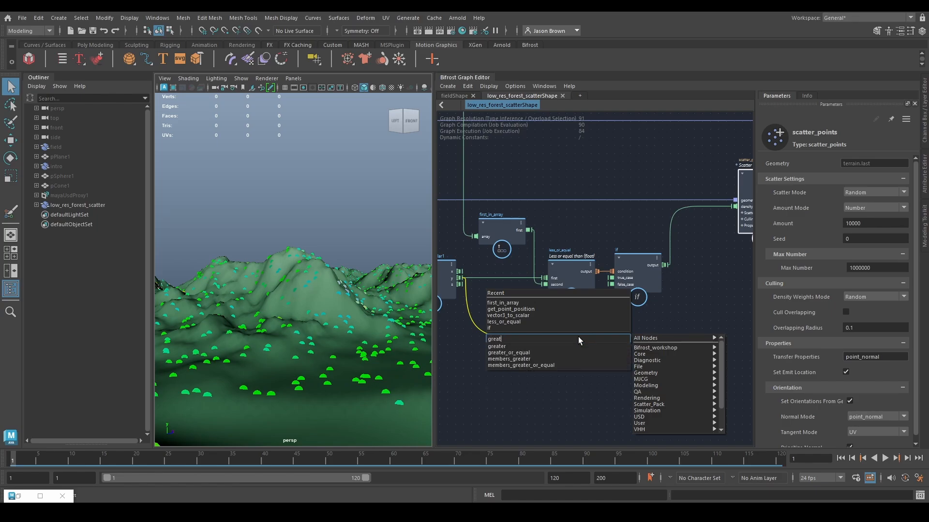
key("Down")
key("Return")
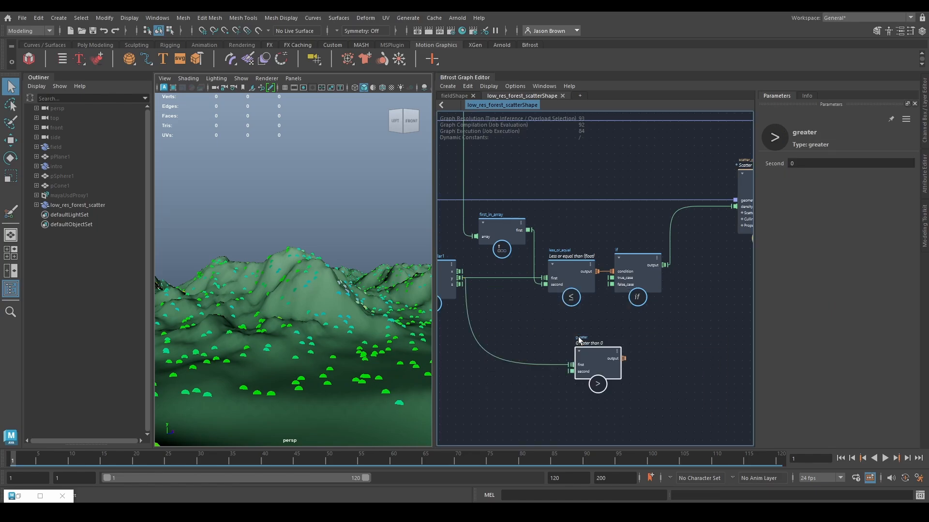
middle_click_drag(593, 360, 616, 321, "alt")
left_click_drag(616, 322, 593, 295)
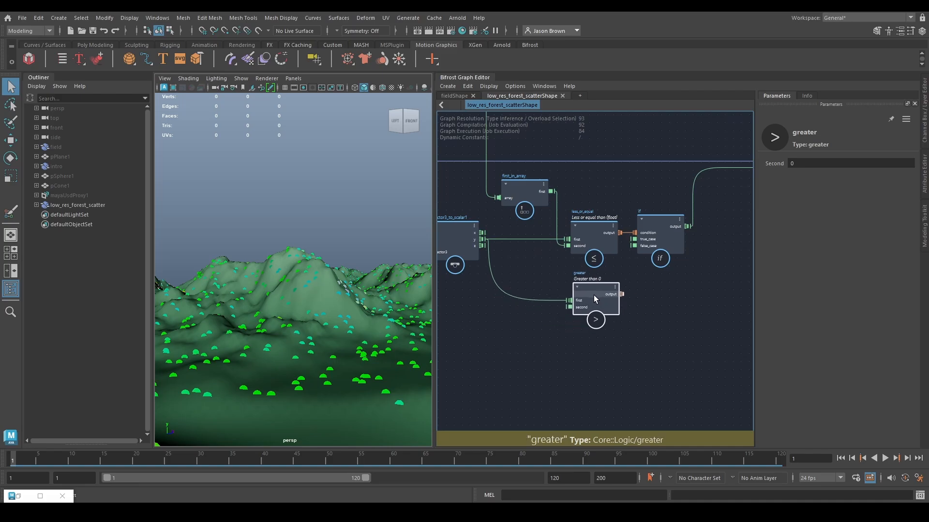
Show the grid in the side view to judge the terrain's height, and set the greater node's second value to 0.5
middle_click_drag(590, 292, 657, 317, "alt")
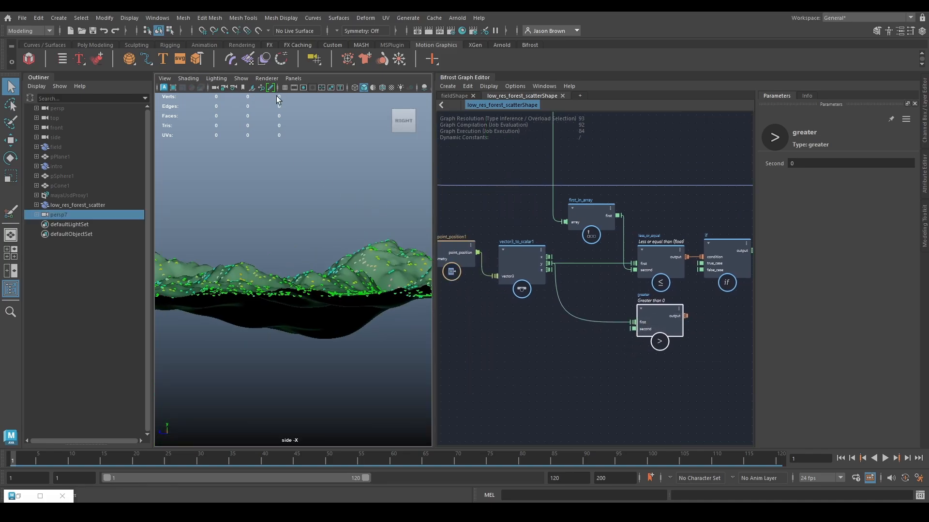
left_click(285, 88)
middle_click_drag(349, 223, 490, 292, "alt")
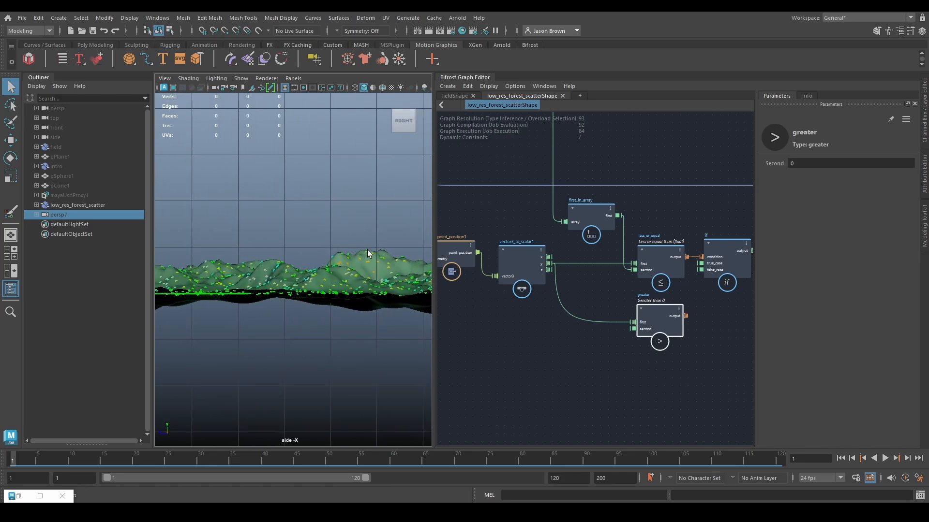
middle_click_drag(368, 254, 110, 230, "alt")
middle_click_drag(290, 225, 235, 236, "alt")
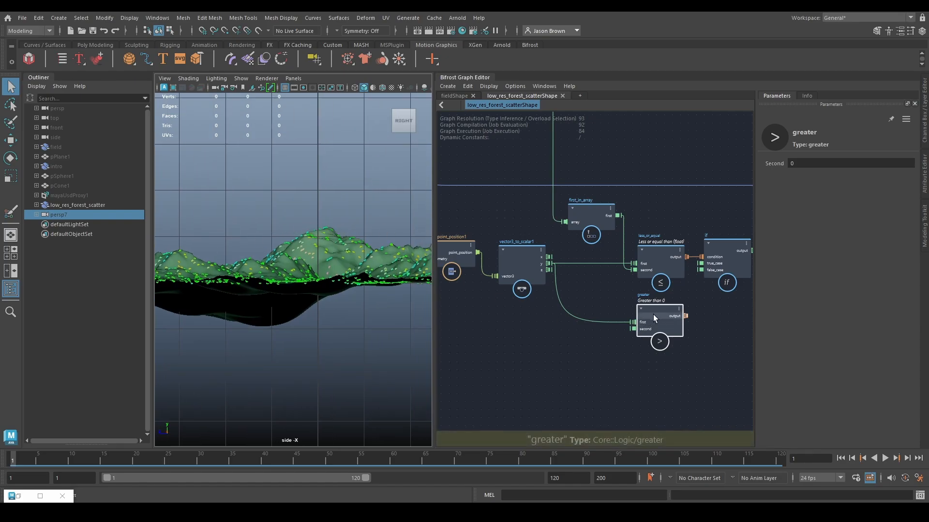
left_click(828, 161)
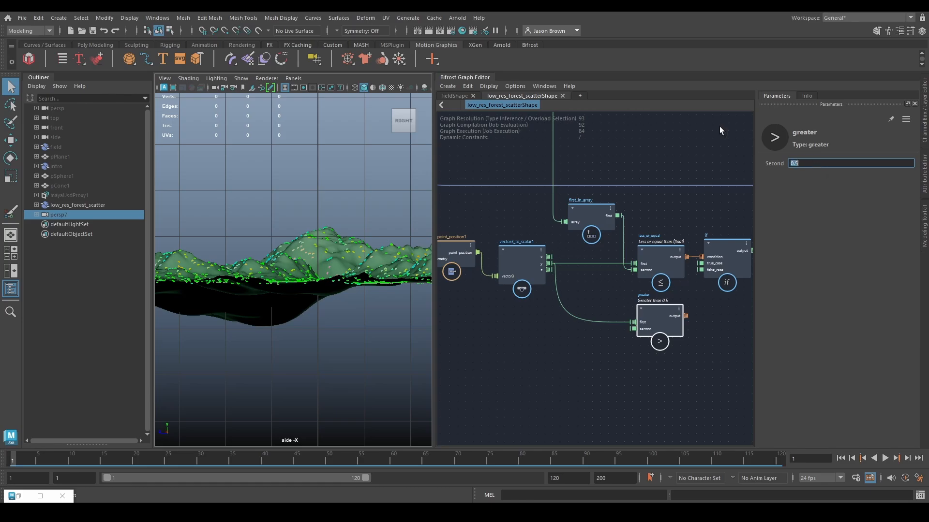
Move the if, scatter_points and point_scope nodes farther from the comparison nodes to make room for another node
middle_click_drag(652, 336, 503, 329)
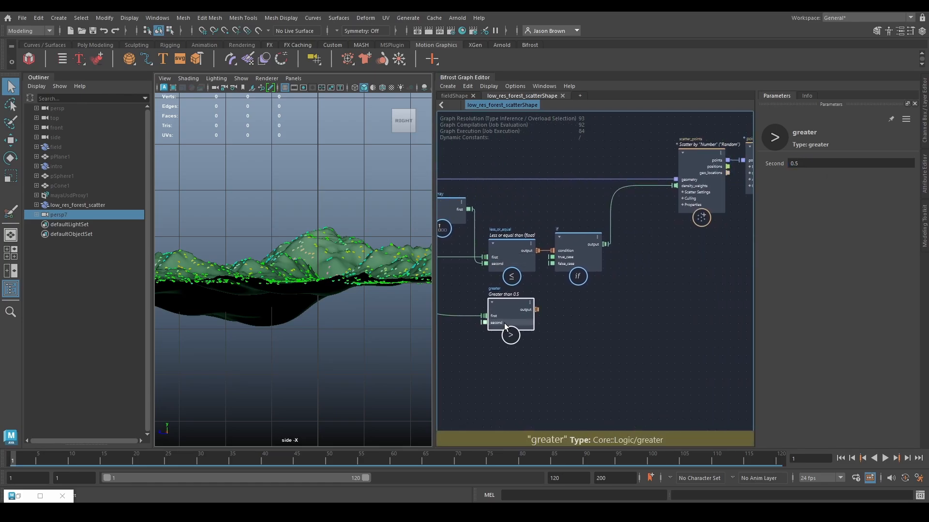
middle_click_drag(578, 301, 581, 299)
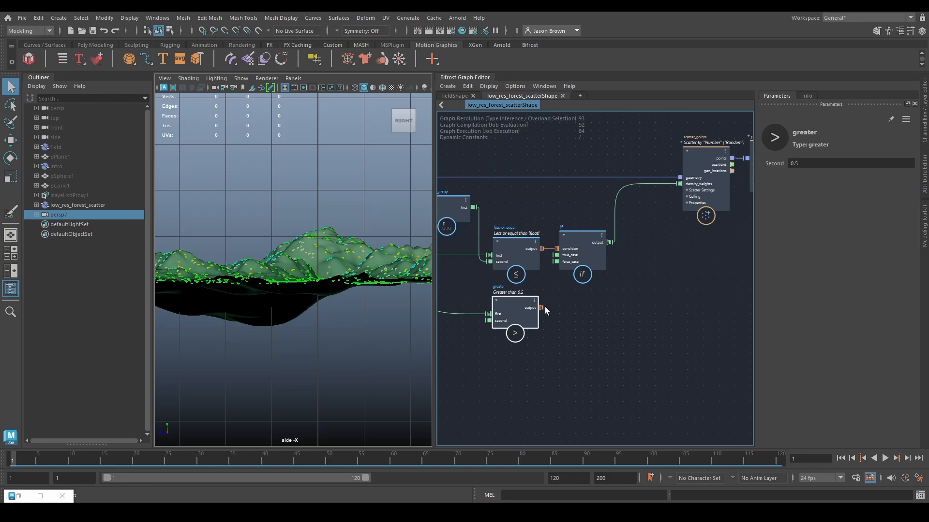
mouse_move(544, 309)
middle_click_drag(618, 282, 572, 298)
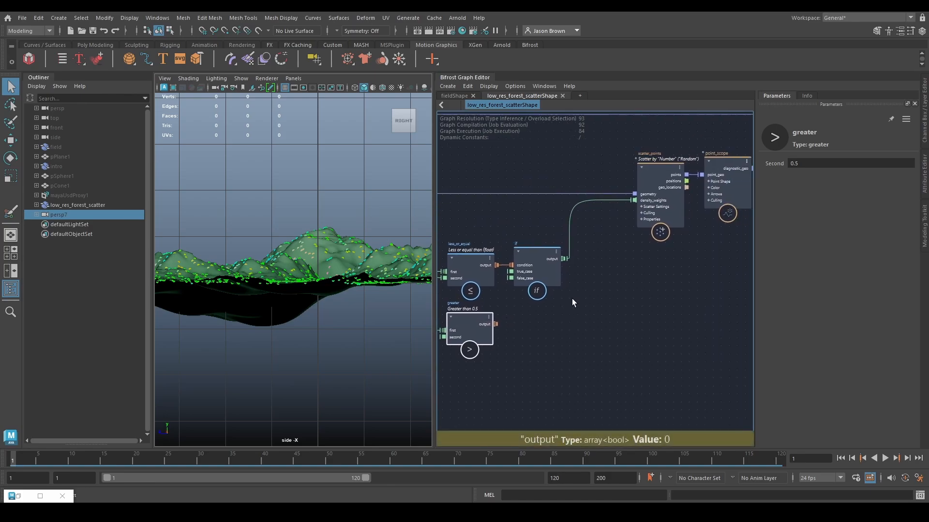
left_click_drag(531, 268, 585, 267)
mouse_move(593, 279)
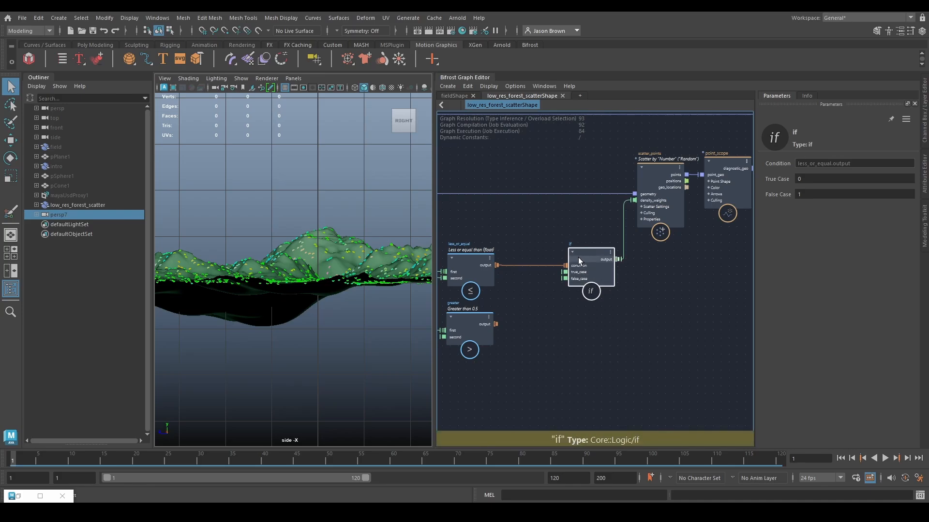
middle_click_drag(669, 294, 599, 313)
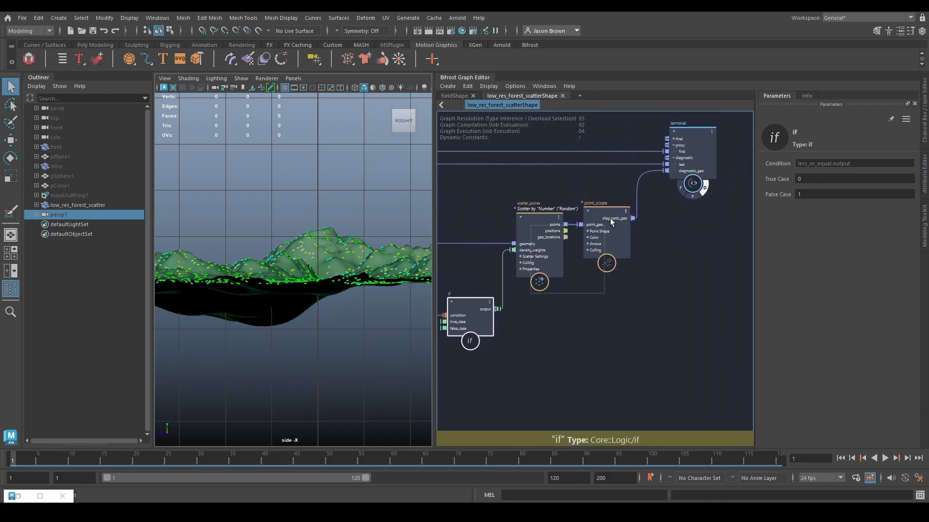
left_click_drag(610, 219, 723, 135)
left_click_drag(543, 259, 666, 251)
middle_click_drag(547, 324, 671, 283)
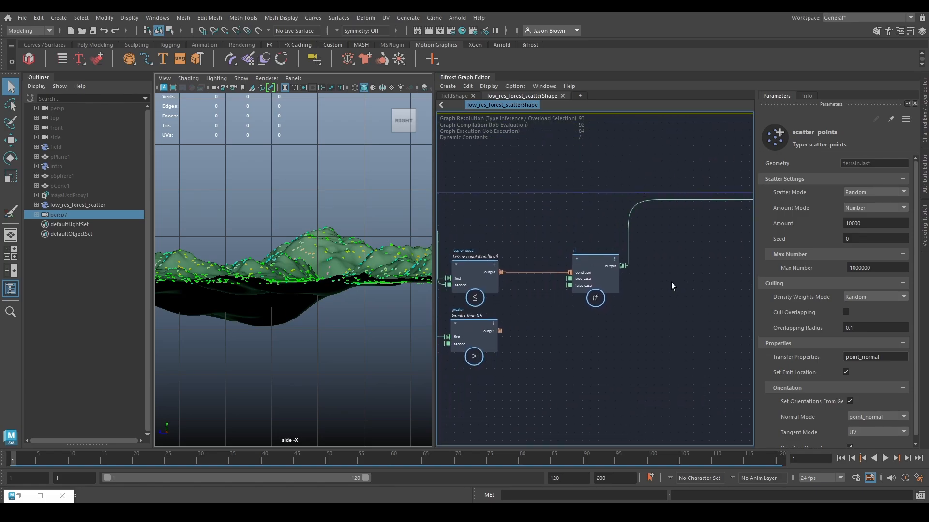
left_click_drag(595, 266, 634, 266)
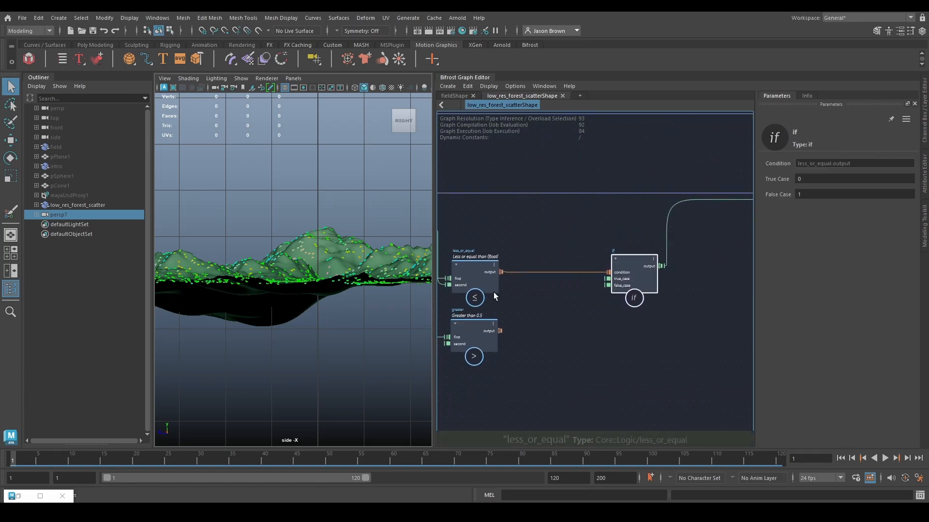
left_click(542, 308)
middle_click_drag(542, 308, 591, 305)
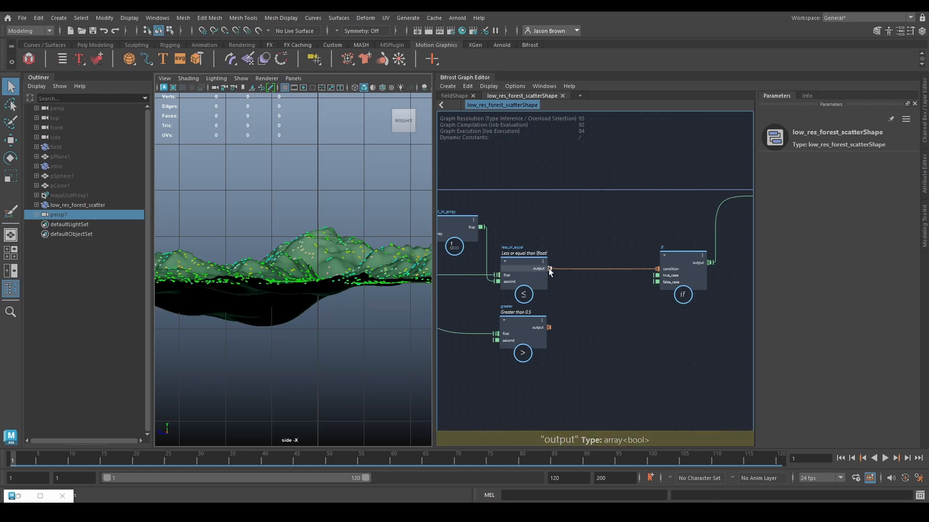
Try combining the less_or_equal and greater outputs with an and node, and delete that node
key("Tab")
type("and")
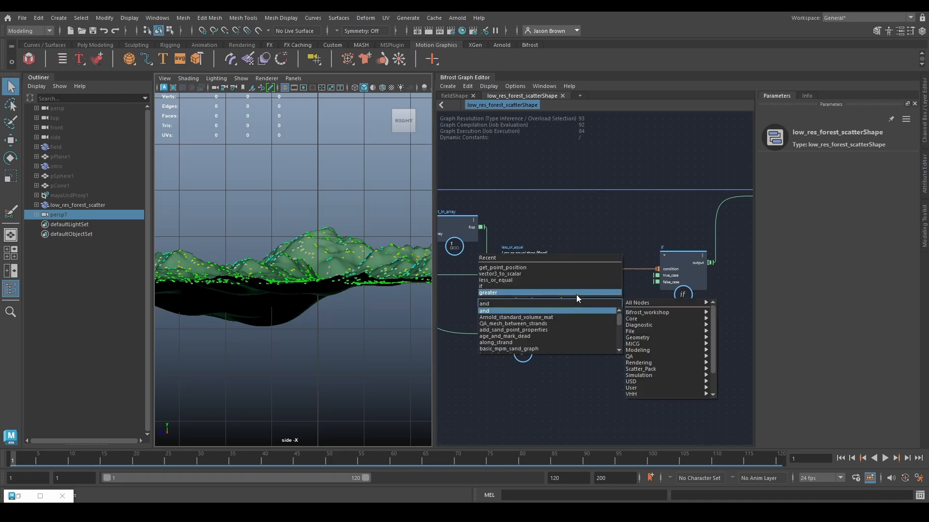
key("Return")
left_click_drag(583, 331, 567, 317)
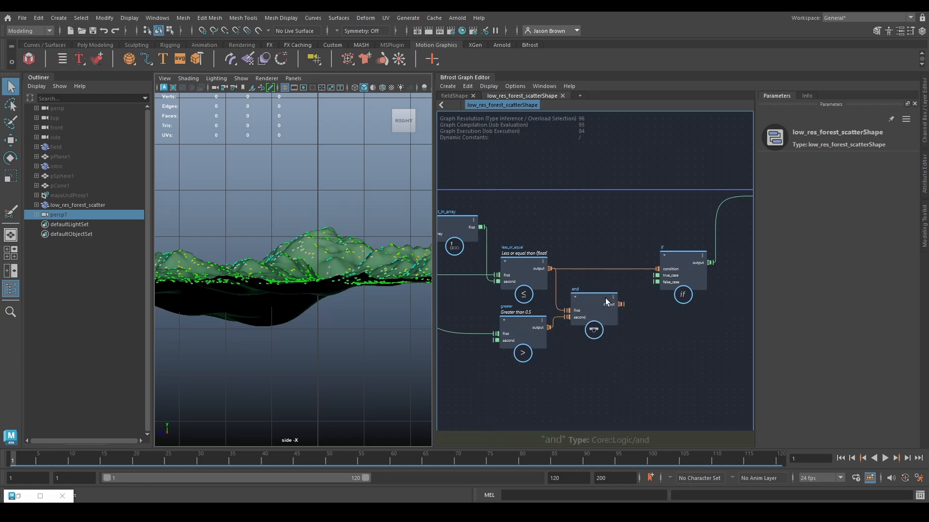
middle_click_drag(639, 332, 625, 344, "alt")
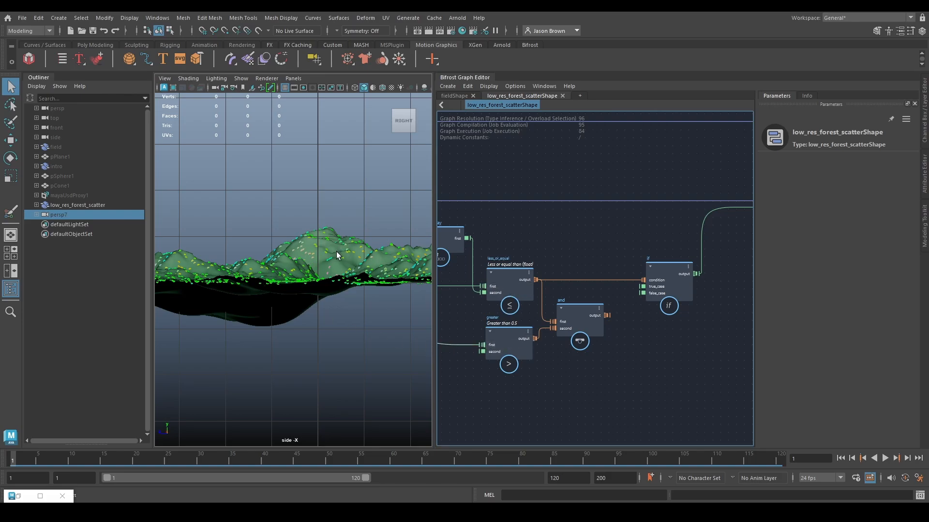
left_click(596, 322)
key("Delete")
Add an or node and connect the less_or_equal output to its first input and the greater output to its second
key("Tab")
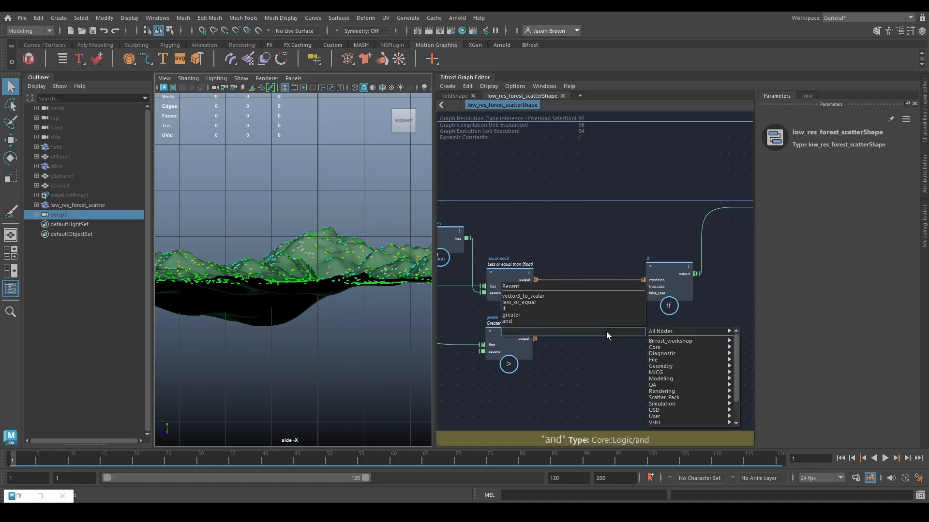
type("or")
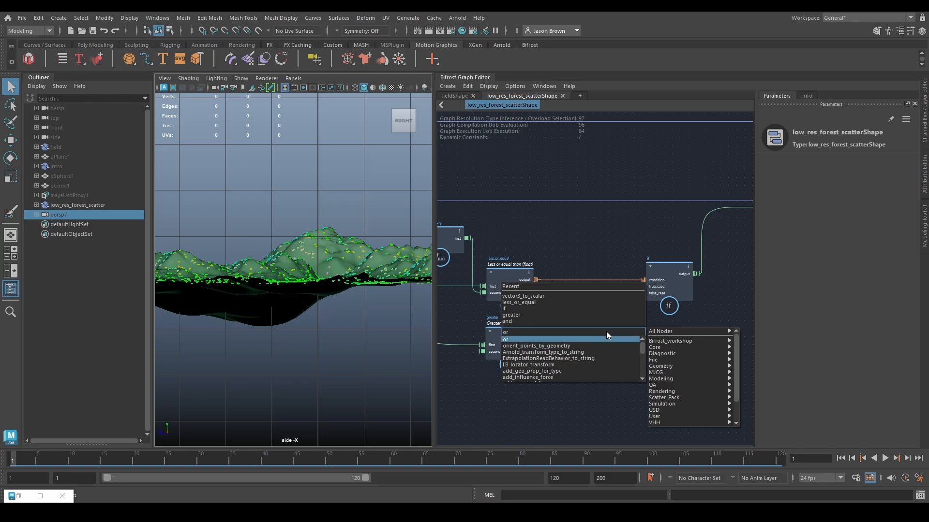
key("Return")
left_click_drag(613, 355, 593, 314)
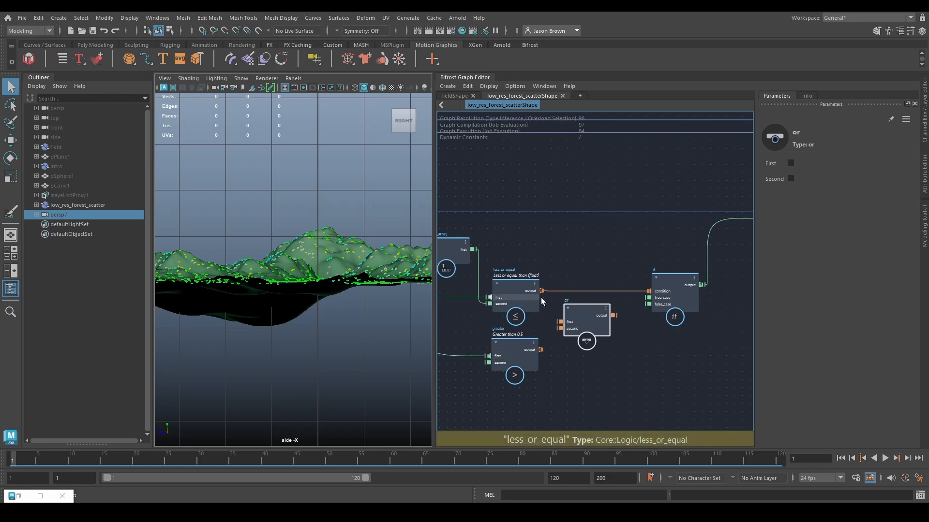
left_click_drag(541, 291, 557, 332)
middle_click_drag(630, 358, 574, 369)
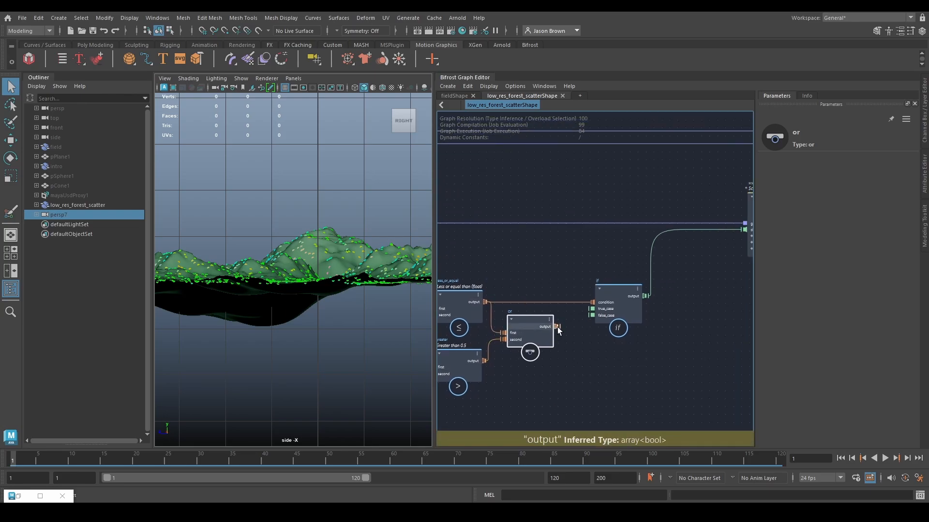
Connect the or node's output to the if node's condition in place of the less_or_equal output
left_click_drag(557, 326, 598, 321)
left_click(608, 315)
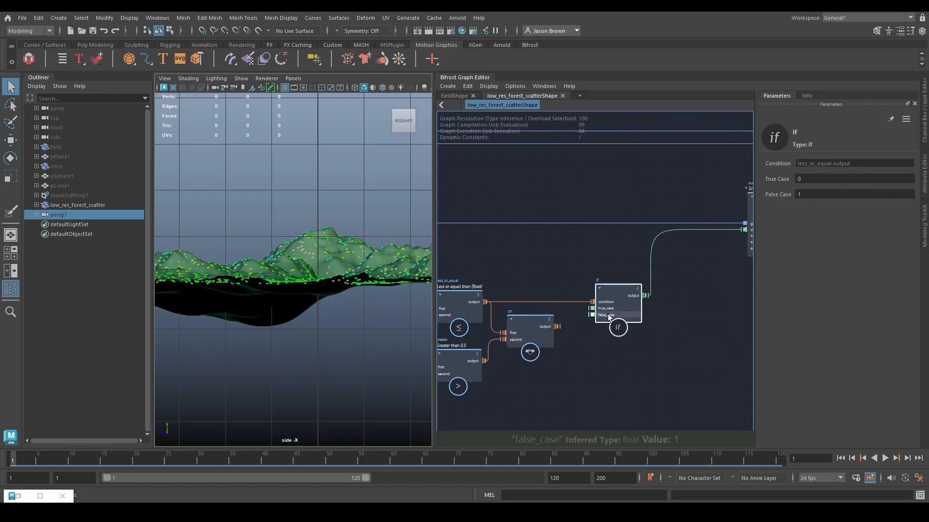
left_click_drag(557, 326, 592, 302)
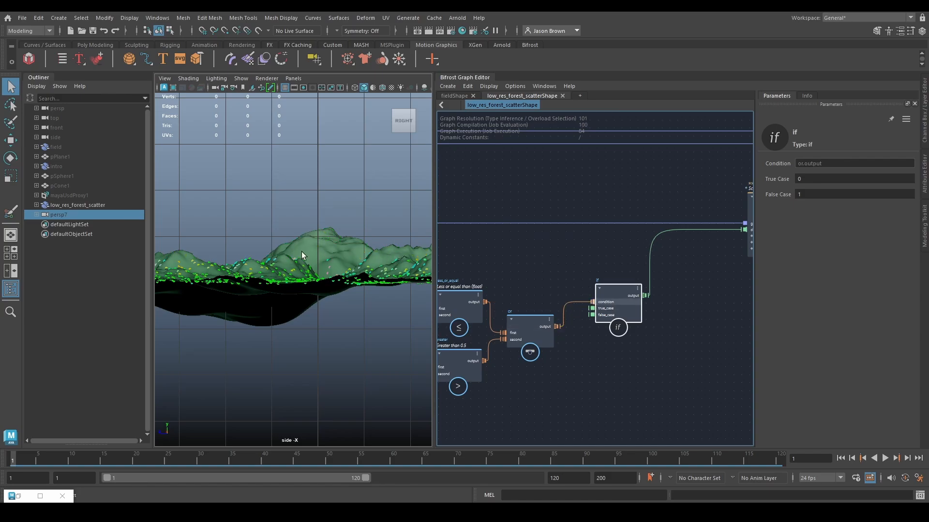
Return to the perspective view and examine the point distribution on the mountain peaks and low areas
key("space")
left_click_drag(309, 285, 406, 315)
right_click_drag(407, 315, 212, 279, "alt")
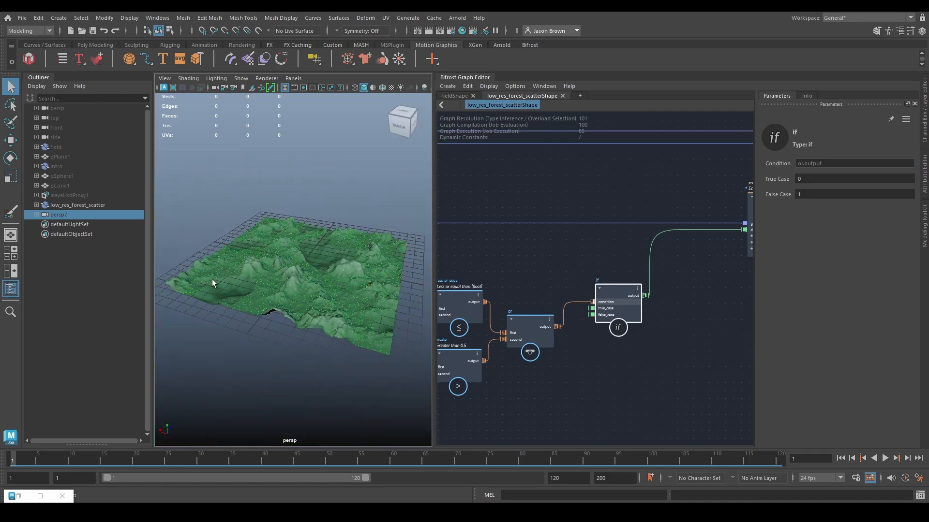
left_click_drag(212, 280, 239, 292, "alt")
right_click_drag(238, 292, 331, 315, "alt")
left_click_drag(331, 314, 288, 291, "alt")
left_click_drag(205, 286, 429, 339, "alt")
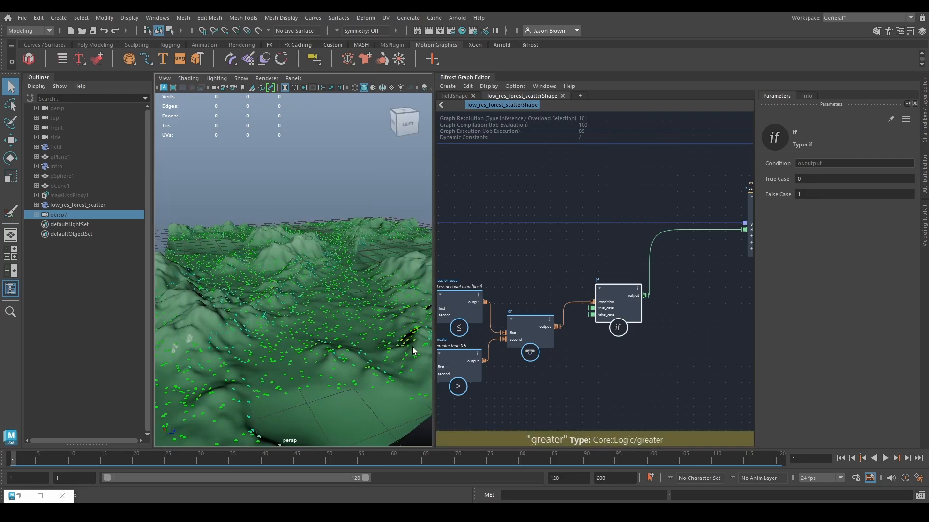
left_click_drag(288, 305, 323, 315, "alt")
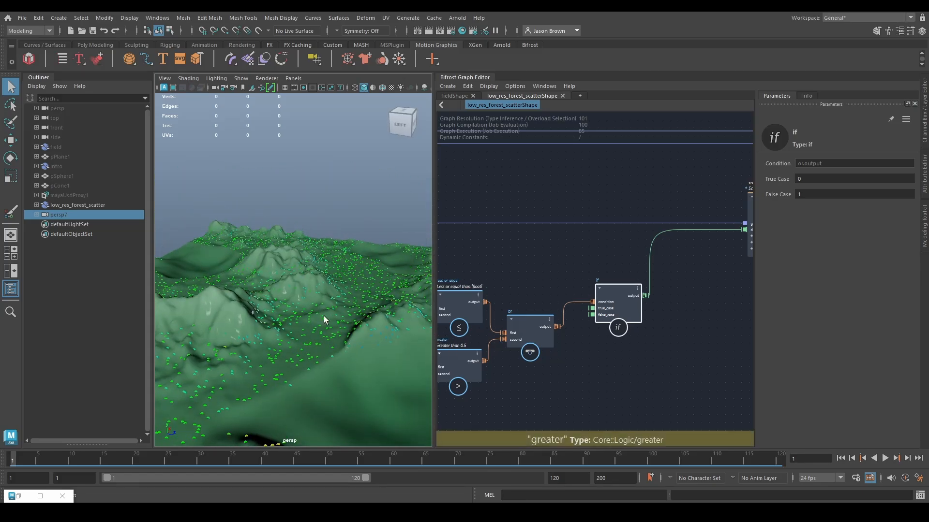
Lower the greater node's second value to 0.1402 so that points are excluded above that terrain height
left_click_drag(309, 272, 350, 348, "alt")
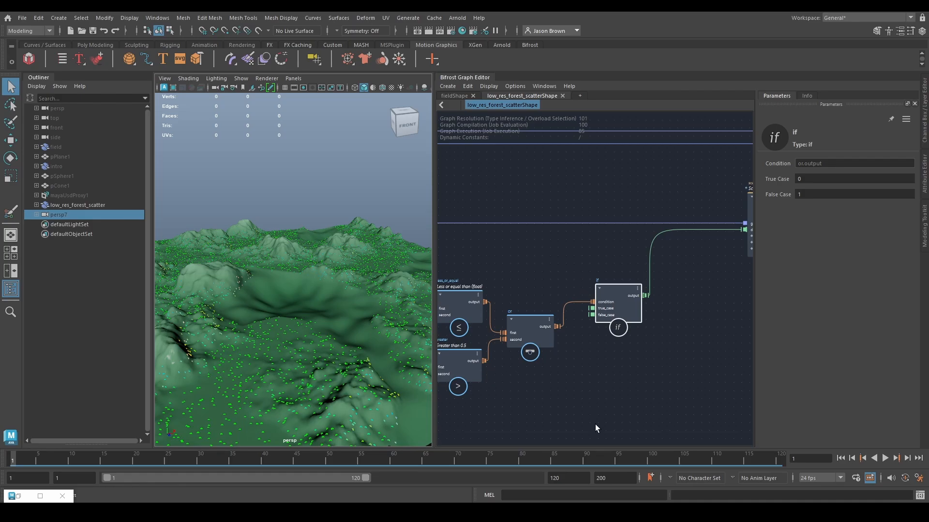
middle_click_drag(595, 425, 635, 387, "alt")
left_click(516, 336)
left_click_drag(810, 165, 733, 169)
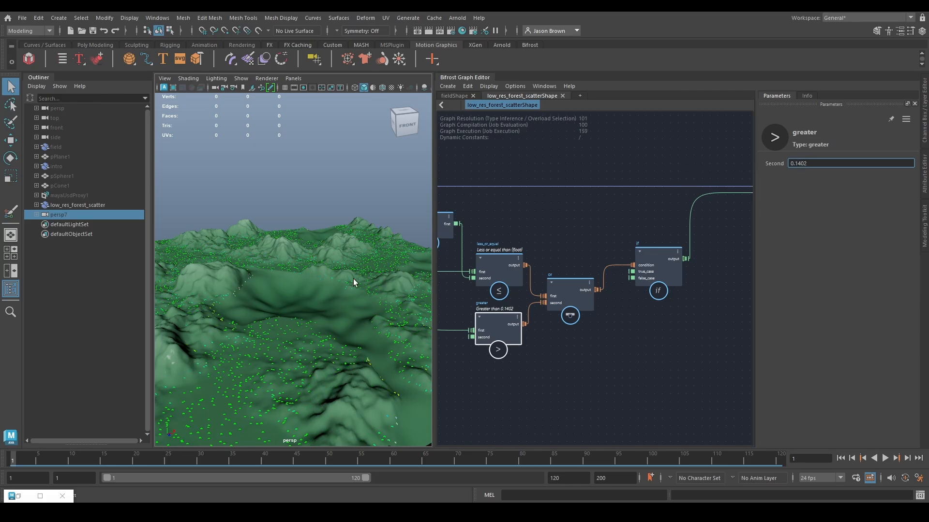
left_click_drag(354, 282, 473, 280, "alt")
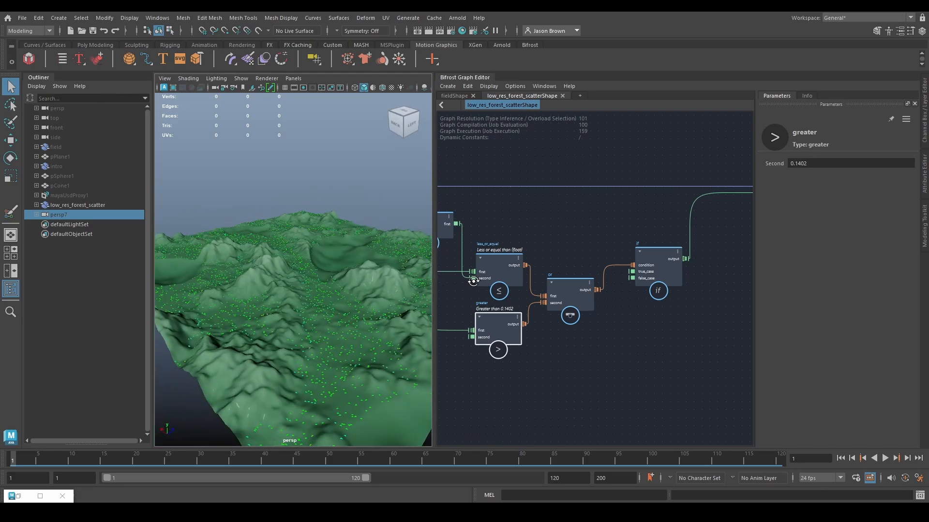
right_click_drag(354, 301, 366, 276, "alt")
left_click_drag(367, 276, 358, 317, "alt")
middle_click_drag(359, 317, 358, 339, "alt")
Raise the scatter_points node's amount to 100000
mouse_move(441, 363)
middle_mouse_down("alt")
mouse_move(672, 388)
mouse_move(745, 442)
middle_mouse_up("alt")
middle_click_drag(497, 302, 365, 287, "alt")
middle_click_drag(716, 280, 340, 264, "alt")
middle_click_drag(563, 257, 559, 275, "alt")
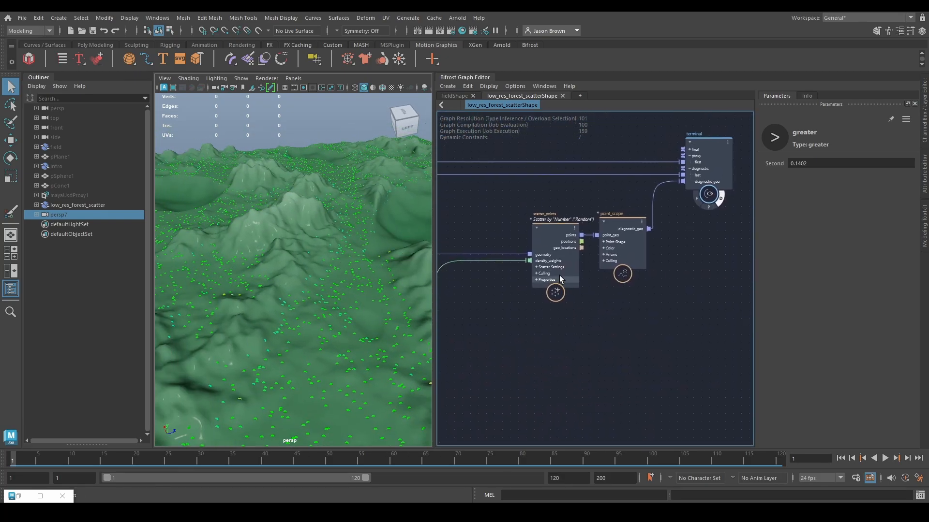
left_click(560, 280)
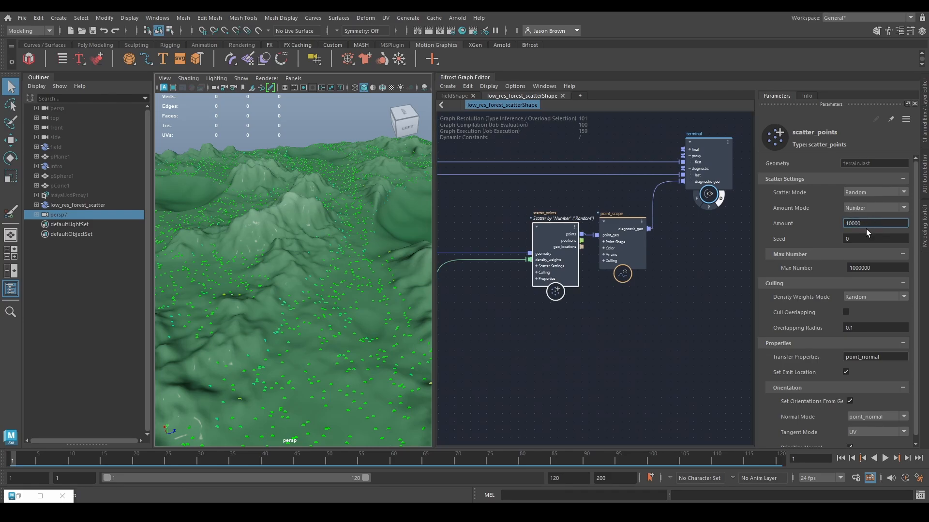
type("0")
key("Return")
Examine the denser scatter from several angles, checking the valleys, shorelines, mountain tops and steep slopes for points
left_click_drag(344, 264, 395, 366, "alt")
scroll(350, 299, "up", 3)
left_click_drag(371, 320, 229, 314, "alt")
left_click_drag(380, 366, 241, 297, "alt")
left_click_drag(246, 236, 284, 358, "alt")
middle_click_drag(284, 358, 340, 353, "alt")
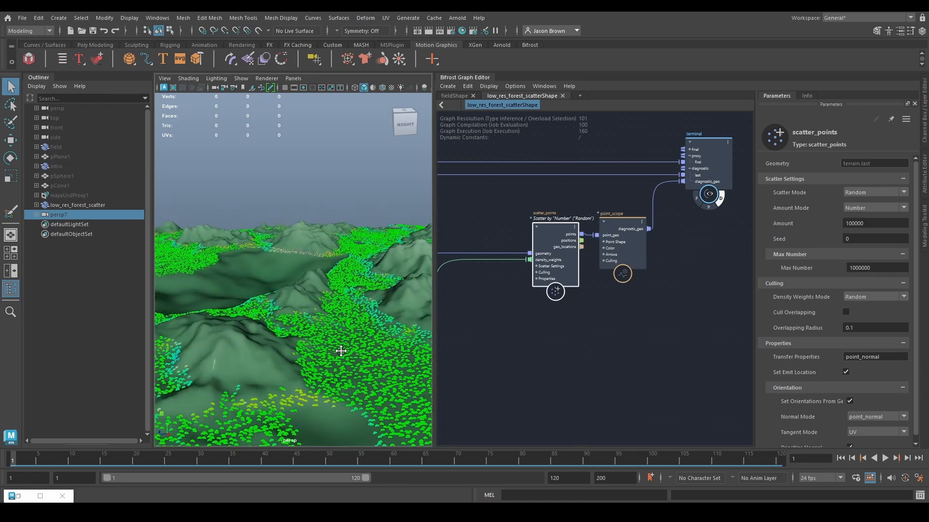
left_click_drag(276, 333, 328, 328, "alt")
middle_click_drag(285, 327, 294, 417, "alt")
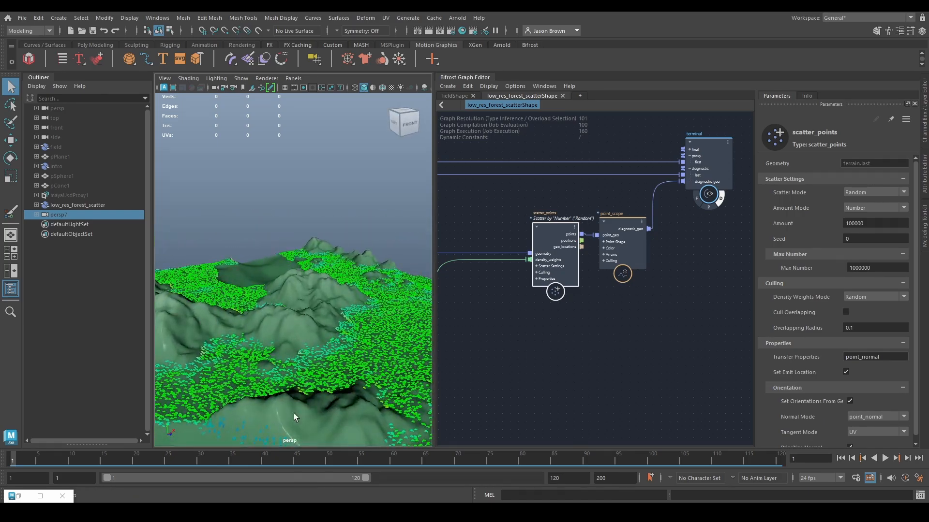
middle_click_drag(276, 375, 284, 284, "alt")
right_click_drag(284, 284, 354, 236, "alt")
left_click_drag(354, 236, 340, 317, "alt")
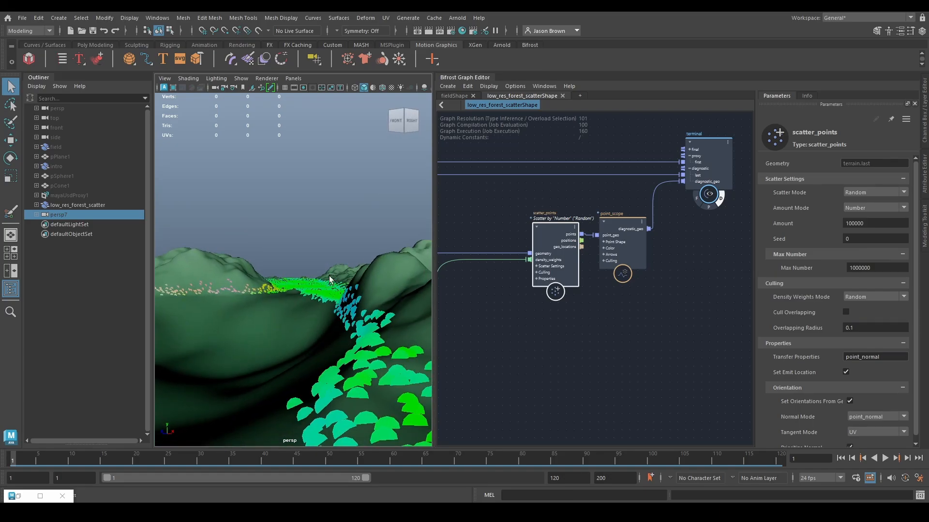
left_click_drag(348, 283, 269, 324, "alt")
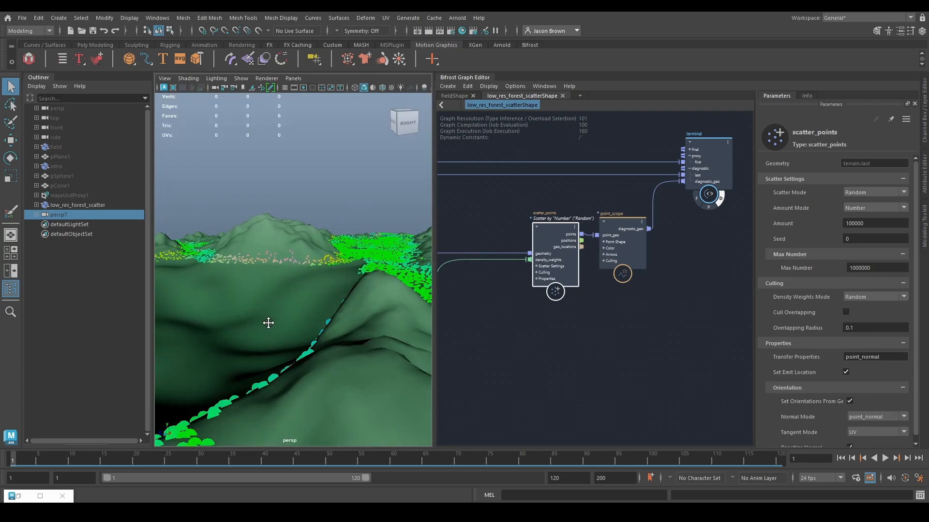
right_click_drag(269, 323, 290, 335, "alt")
left_click_drag(291, 335, 419, 339, "alt")
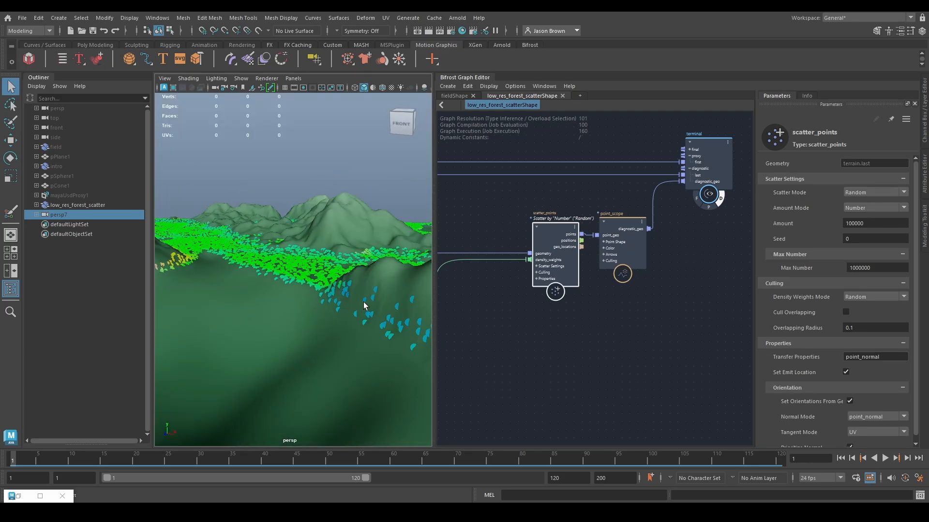
left_click_drag(365, 306, 341, 342, "alt")
right_click_drag(342, 342, 388, 342, "alt")
left_click_drag(309, 382, 288, 376, "alt")
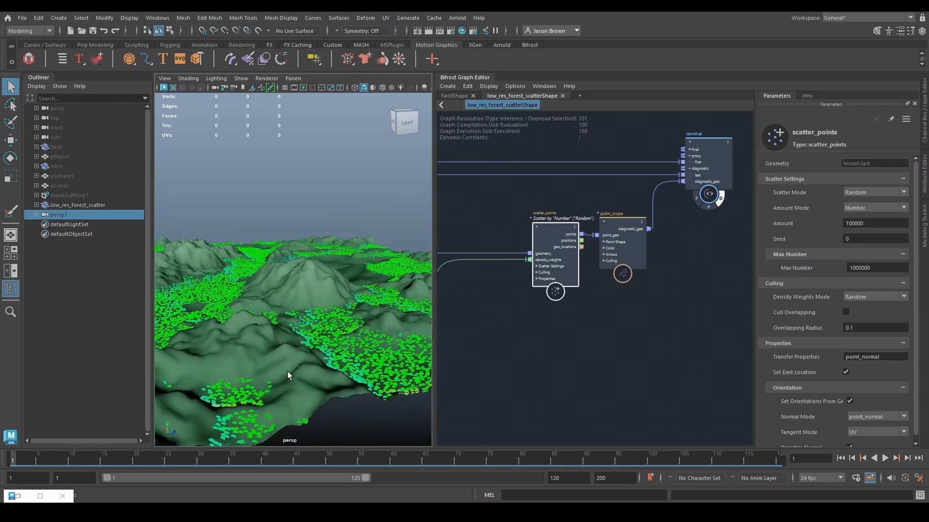
mouse_move(361, 314)
left_mouse_down("alt")
mouse_move(348, 321)
mouse_move(364, 325)
left_mouse_up("alt")
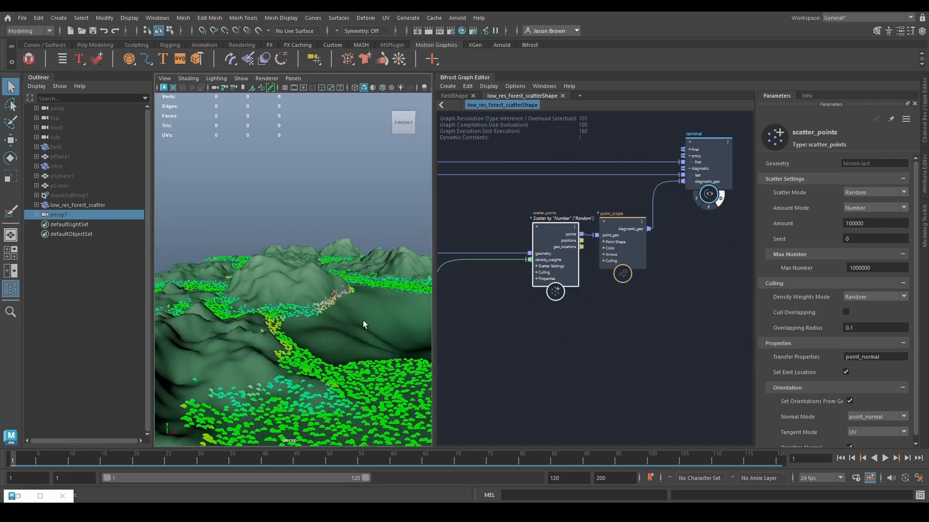
right_click_drag(365, 325, 290, 332, "alt")
middle_click_drag(290, 331, 265, 322, "alt")
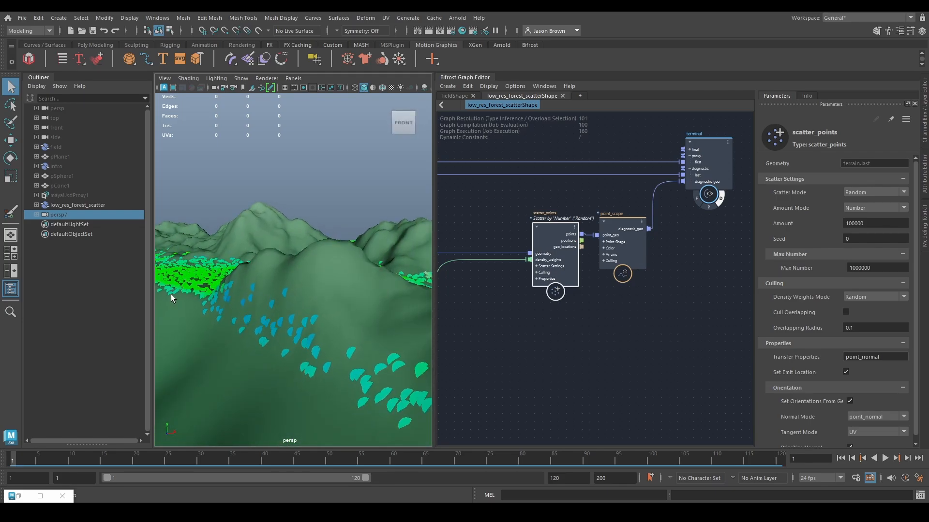
left_click_drag(228, 311, 246, 320, "alt")
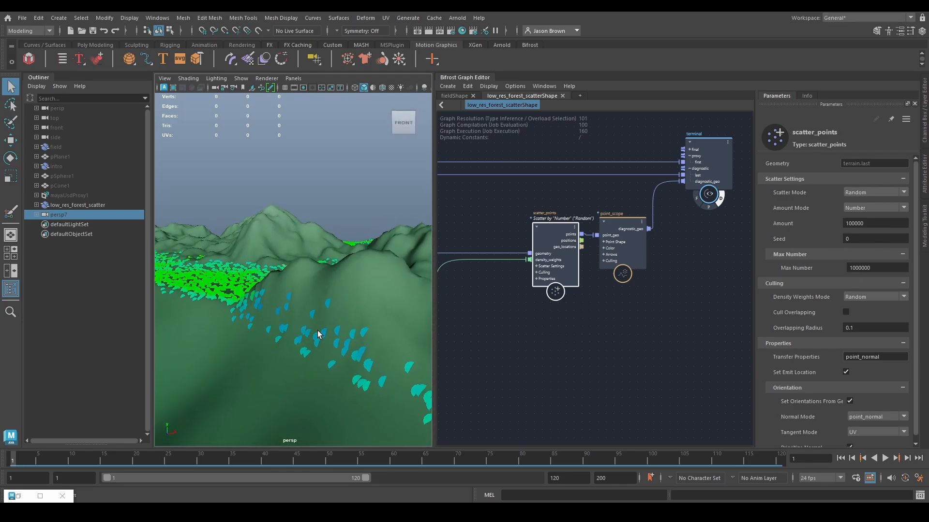
middle_click_drag(237, 361, 326, 363, "alt")
right_click_drag(325, 362, 255, 336, "alt")
middle_click_drag(255, 336, 190, 344, "alt")
left_click_drag(190, 343, 303, 364, "alt")
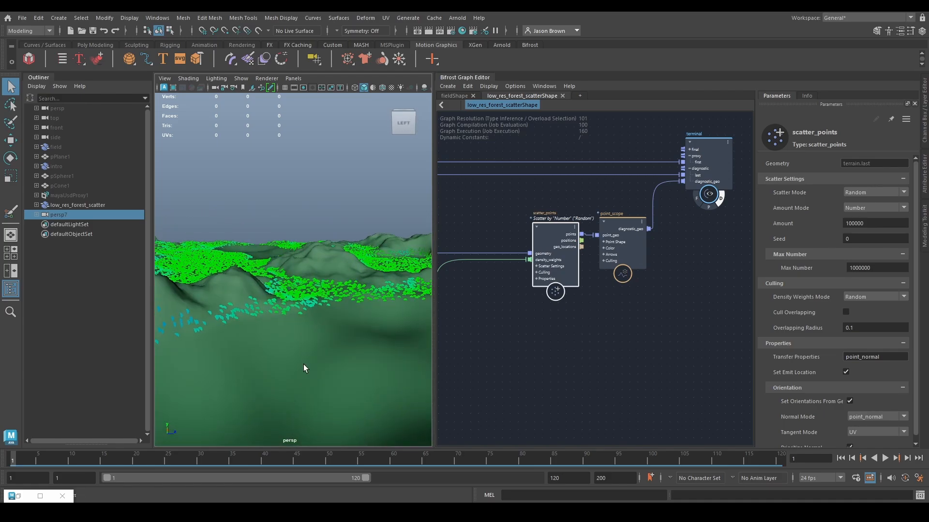
left_click_drag(368, 339, 263, 342, "alt")
right_click_drag(263, 342, 311, 370, "alt")
left_click_drag(311, 371, 292, 351, "alt")
middle_click_drag(292, 350, 595, 330, "alt")
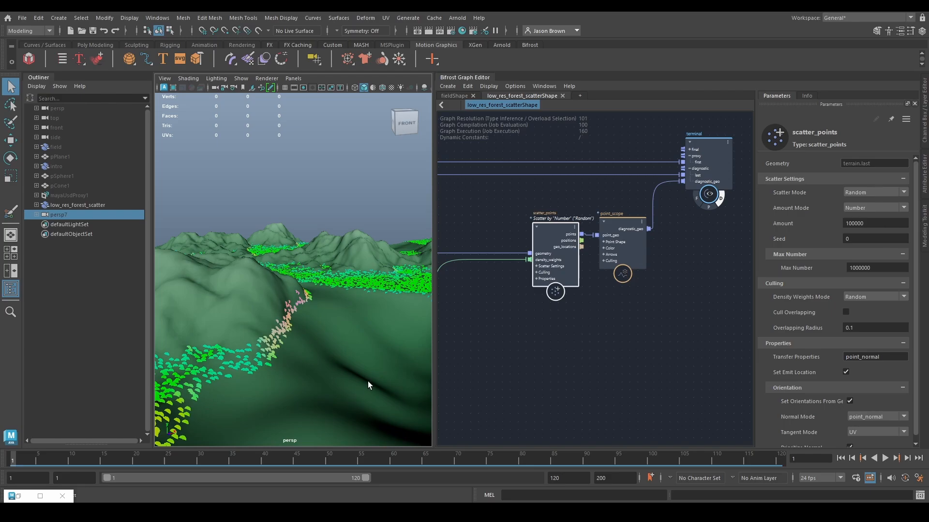
middle_click_drag(492, 379, 503, 376, "alt")
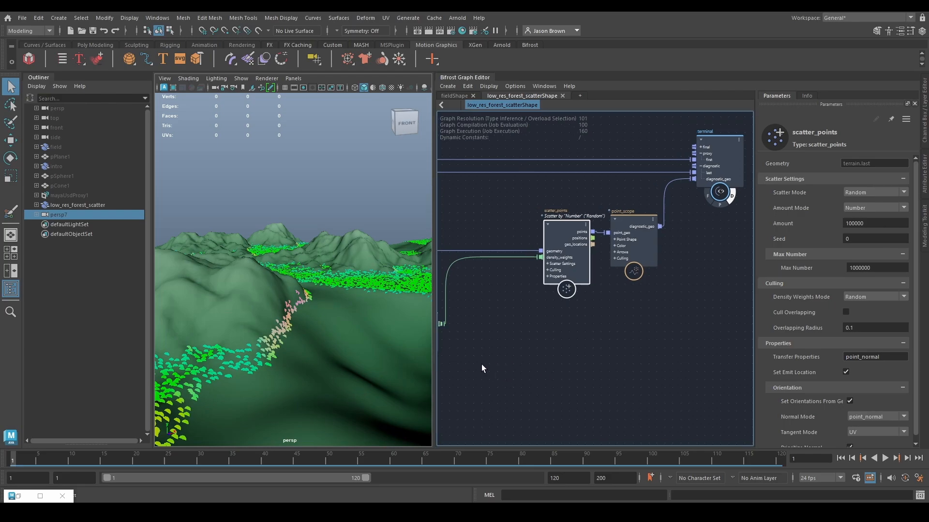
left_click_drag(289, 341, 271, 351, "alt")
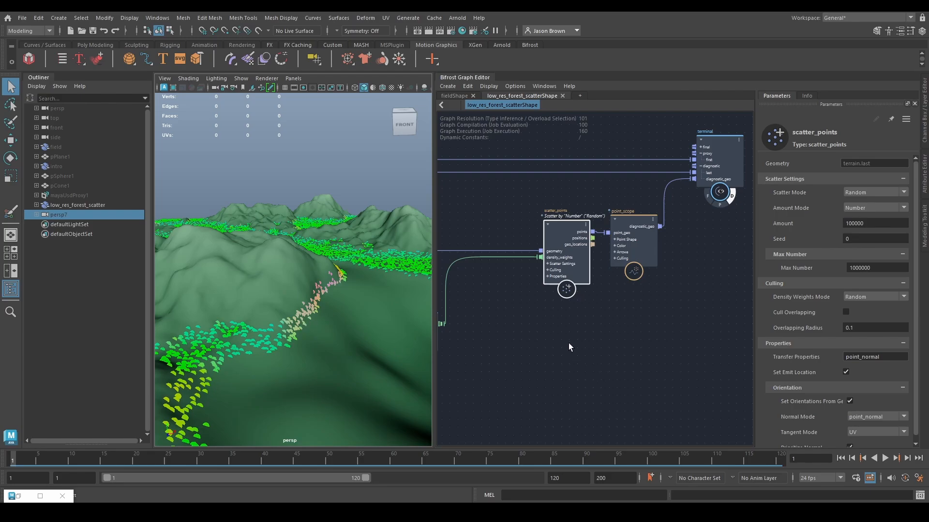
Inspect the transfer properties setting of the scatter_points node and trace the graph back to the terrain node
left_click(889, 357)
double_click(889, 358)
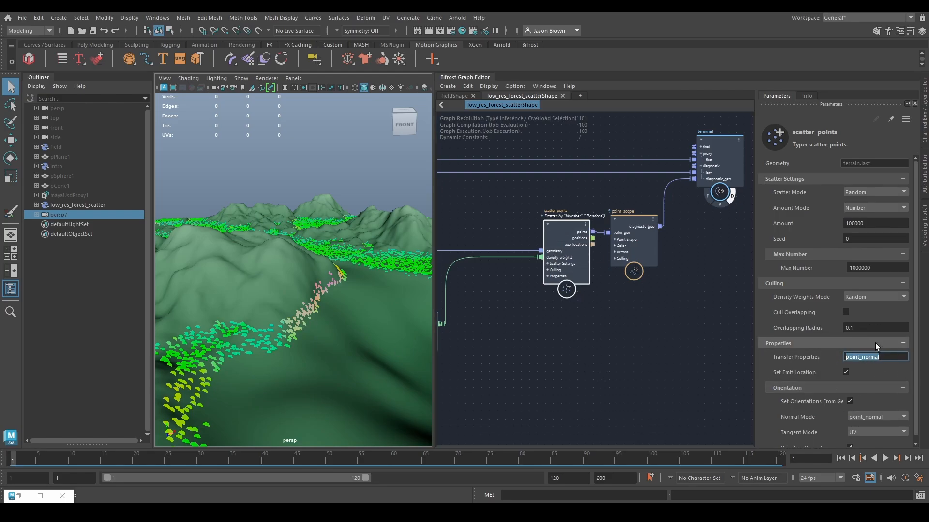
middle_click_drag(561, 325, 658, 339, "alt")
left_click_drag(634, 249, 634, 249)
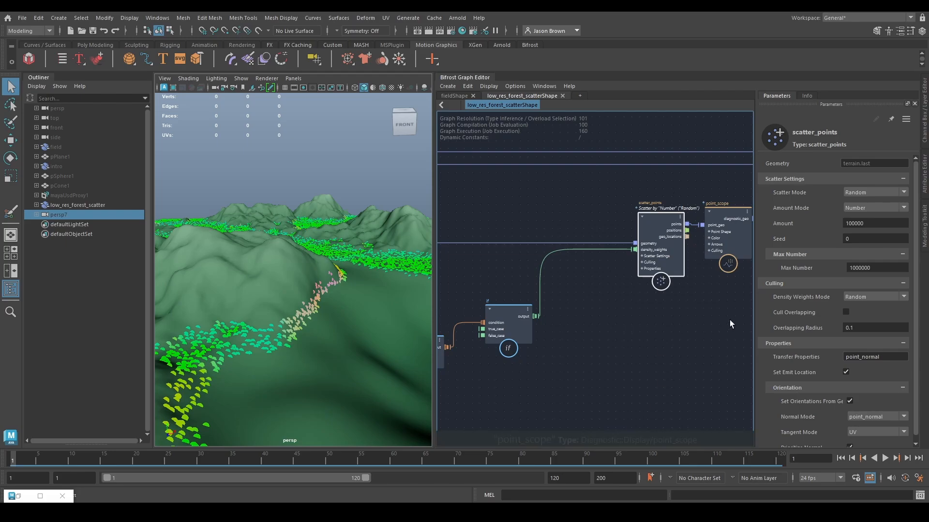
middle_click_drag(575, 329, 820, 339, "alt")
middle_click_drag(661, 291, 829, 309, "alt")
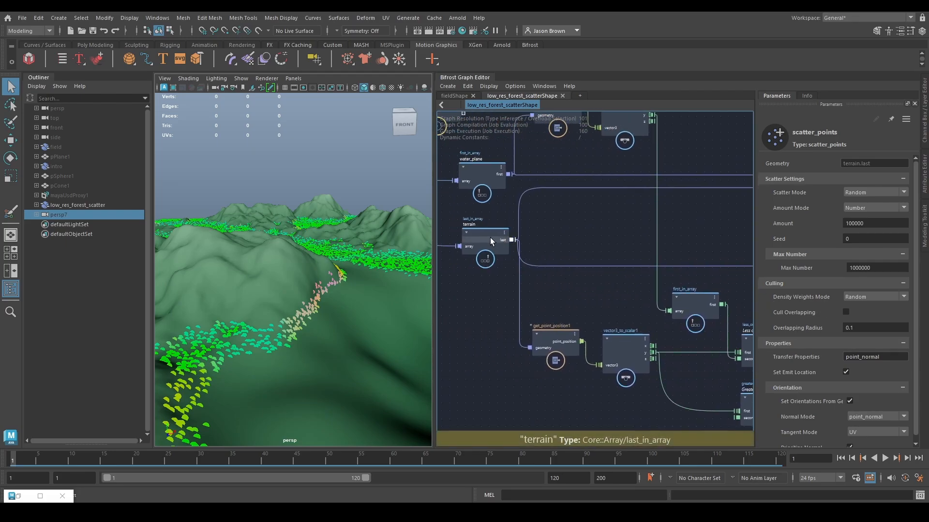
Highlight the terrain's wireframe in the viewport to inspect its mesh points, and clear the selection
left_click(265, 290)
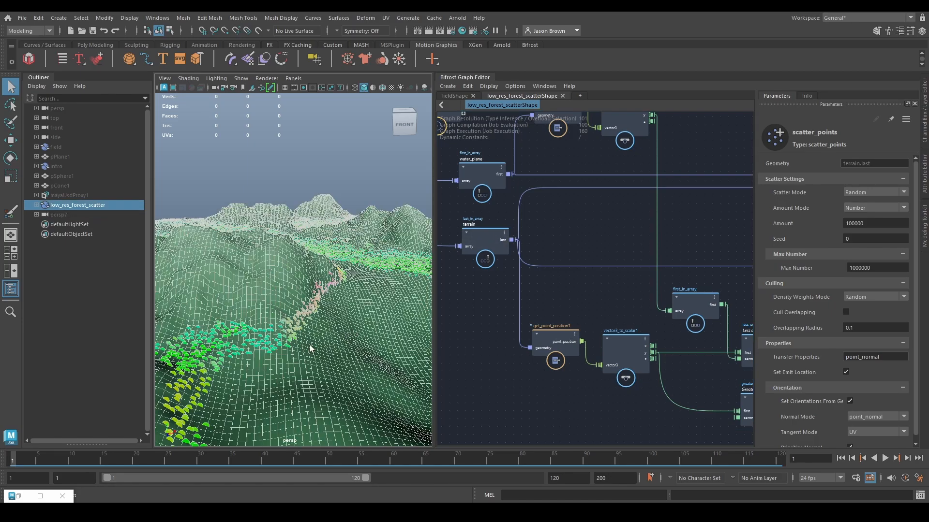
middle_click_drag(599, 307, 365, 299, "alt")
middle_click_drag(619, 312, 490, 281, "alt")
left_click(665, 326)
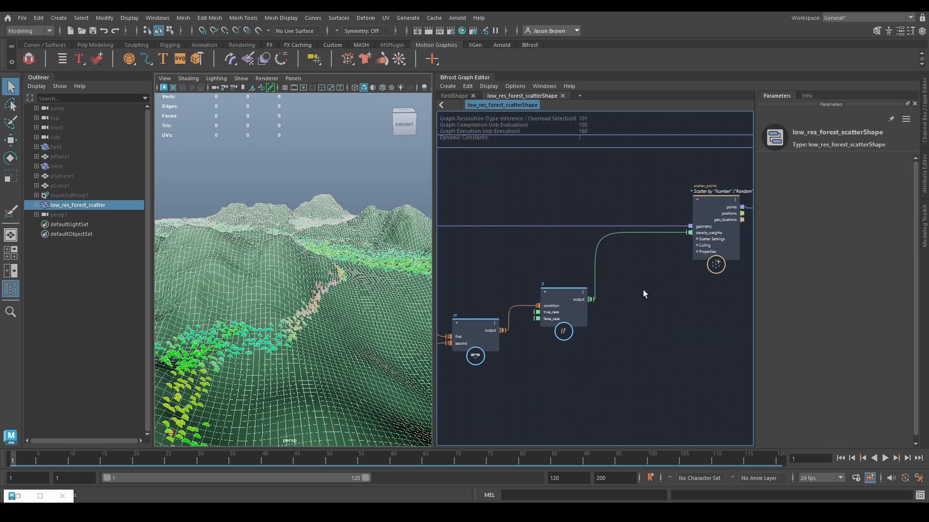
scroll(654, 309, "down", 2)
middle_click_drag(654, 309, 786, 335, "alt")
left_click(361, 160)
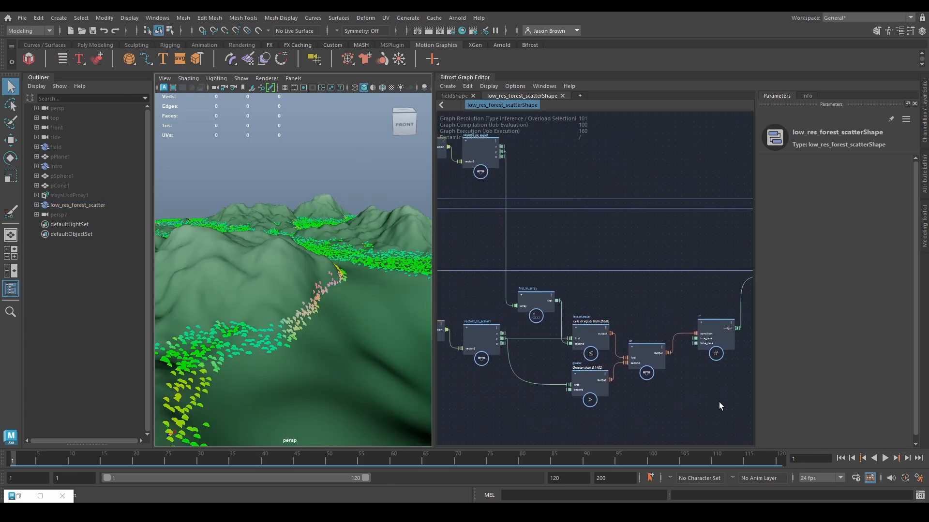
Add a get_point_normal node fed by the terrain node's last output
middle_click_drag(720, 406, 819, 346, "alt")
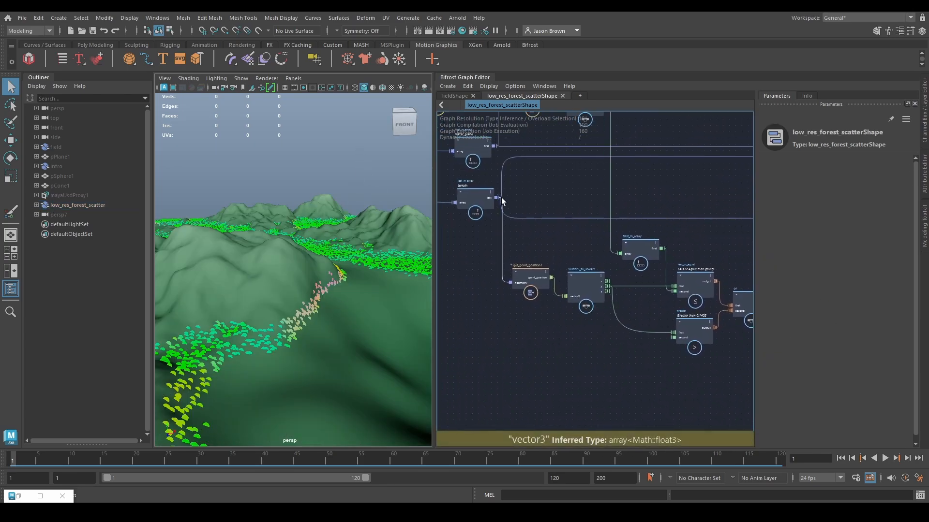
left_click_drag(495, 197, 523, 341)
type("gpn")
key("Down")
key("Down")
key("Return")
Connect the scatter_points node's points output directly to the terminal's diagnostic_geo input in place of point_scope, and inspect the terrain
middle_click_drag(564, 333, 311, 332, "alt")
middle_click_drag(642, 339, 542, 391, "alt")
scroll(675, 266, "up", 2)
middle_click_drag(675, 268, 721, 299, "alt")
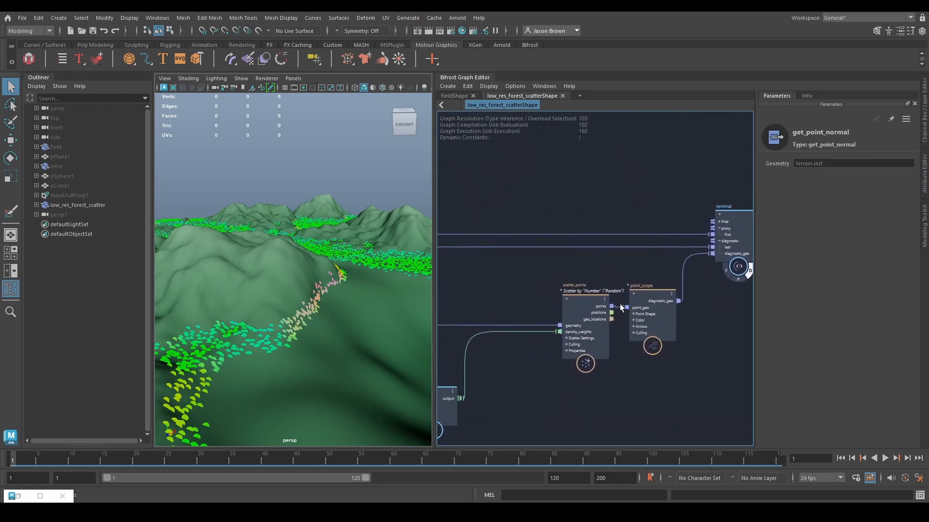
left_click_drag(612, 306, 712, 254)
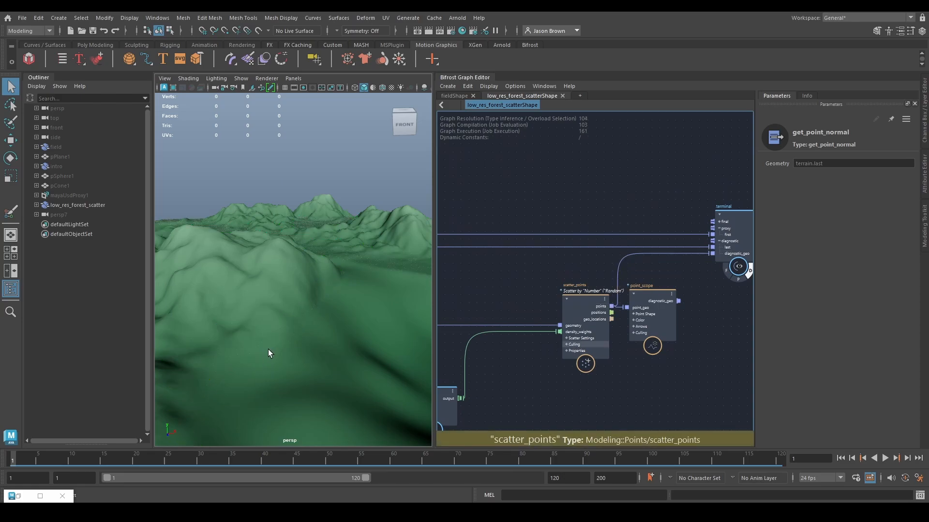
right_click_drag(268, 350, 675, 431, "alt")
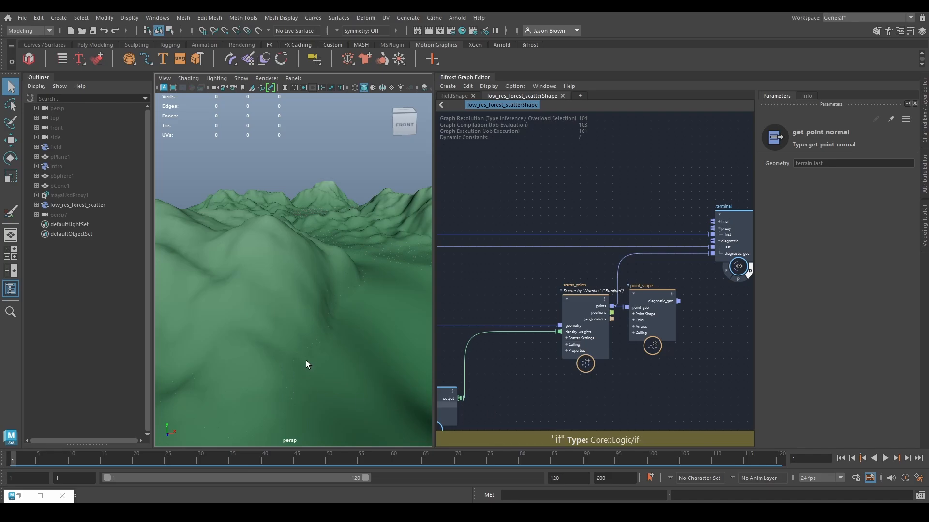
right_click_drag(305, 361, 225, 345, "alt")
left_click_drag(226, 345, 324, 323, "alt")
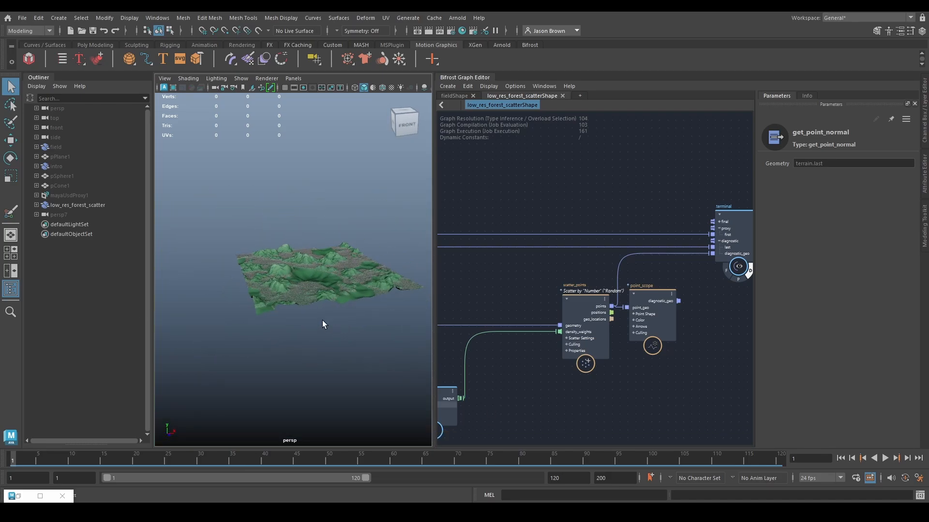
right_click_drag(323, 324, 390, 352, "alt")
middle_click_drag(390, 353, 412, 332, "alt")
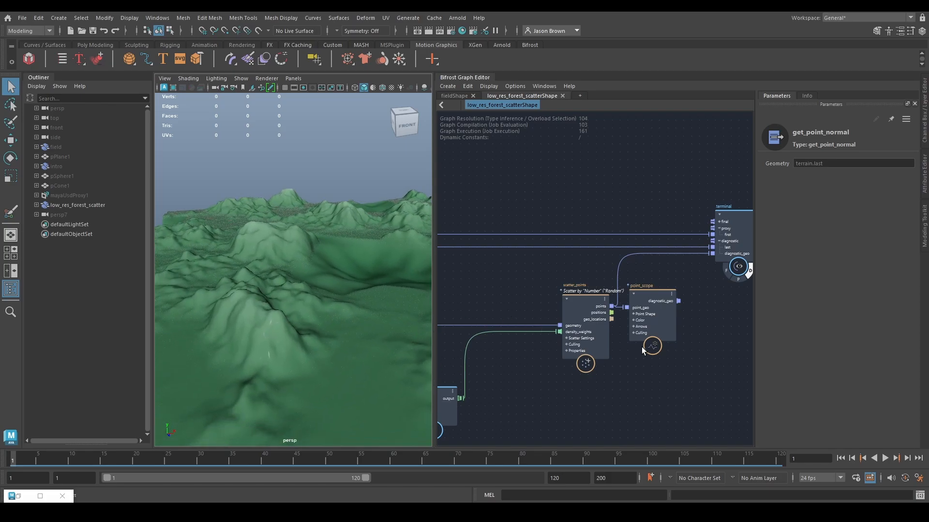
Shift the point_scope node away from scatter_points and duplicate it below with its input connection kept
left_click_drag(651, 313, 668, 312)
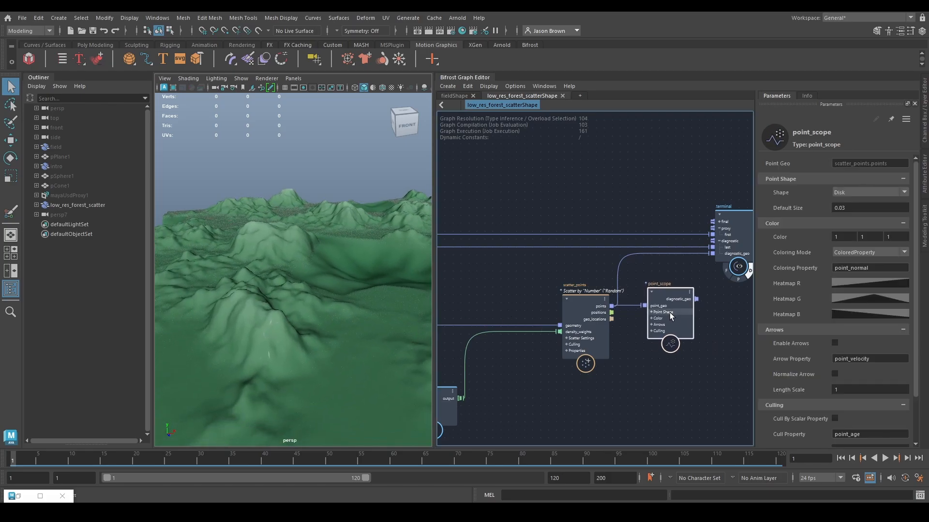
middle_click_drag(498, 397, 750, 353, "alt")
middle_click_drag(466, 398, 675, 288, "alt")
middle_click_drag(505, 312, 626, 330, "alt")
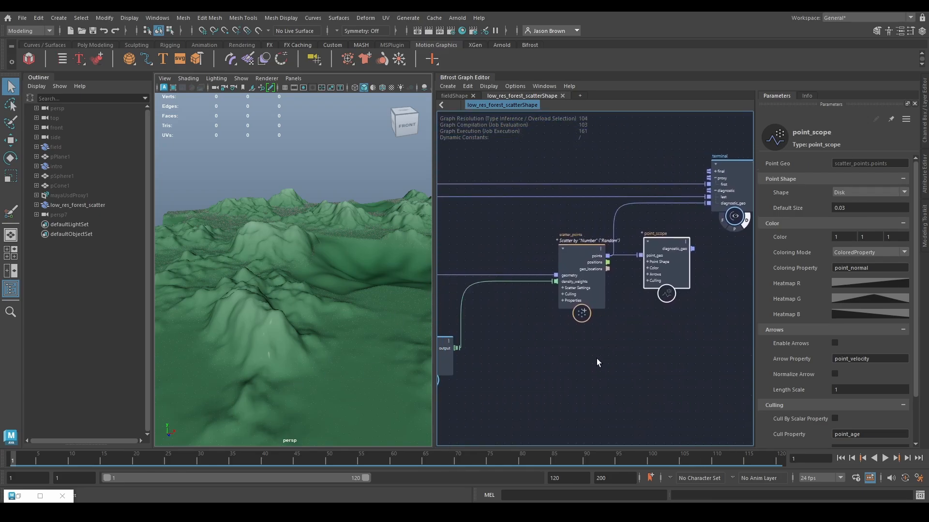
middle_click_drag(674, 323, 651, 334, "alt")
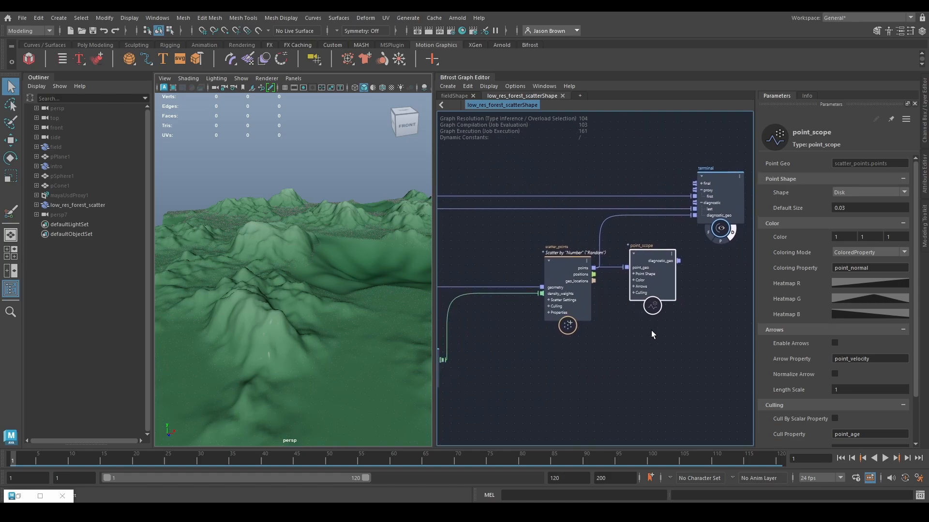
key("ctrl+c")
key("ctrl+v")
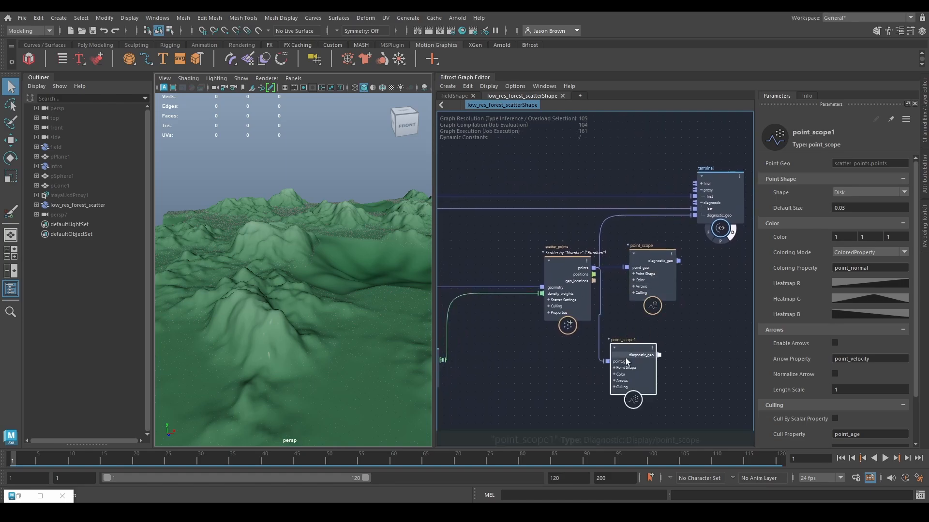
Feed the duplicated point_scope1 node's point_geo input from the terrain node's last output and align it under the original
left_click_drag(637, 360, 568, 280)
middle_click_drag(523, 285, 767, 324, "alt")
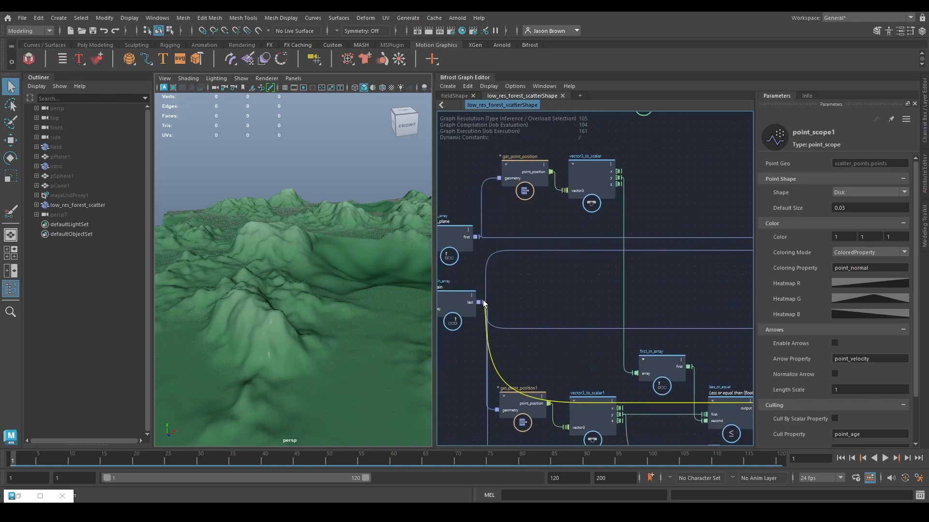
left_click(473, 301)
middle_click_drag(506, 298, 222, 263, "alt")
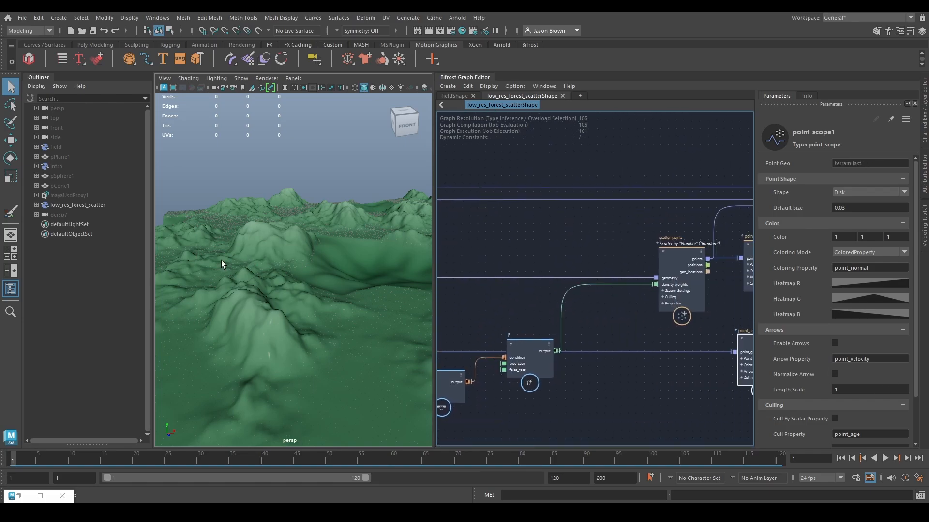
middle_click_drag(745, 392, 548, 395, "alt")
left_click_drag(534, 359, 542, 351)
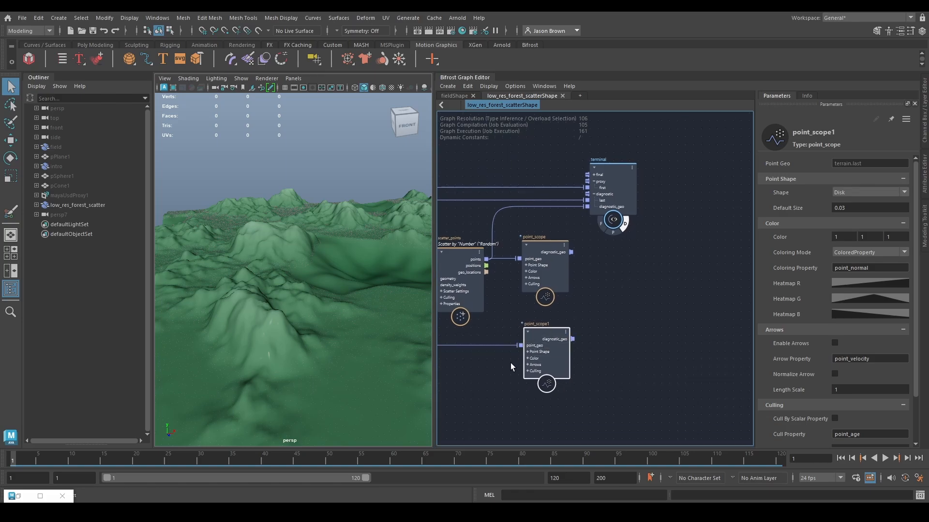
Connect point_scope1's diagnostic_geo output to the terminal's diagnostic_geo input and inspect the terrain points up close
left_click(571, 339)
left_click_drag(588, 207, 588, 207)
mouse_move(309, 319)
left_mouse_down("alt")
mouse_move(328, 330)
mouse_move(300, 331)
left_mouse_up("alt")
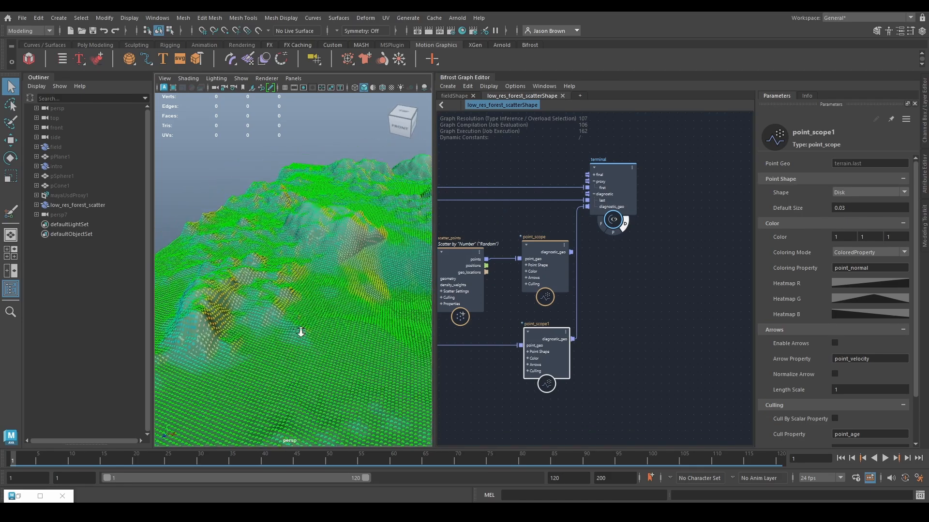
right_click_drag(300, 332, 435, 356, "alt")
left_click_drag(338, 329, 280, 329, "alt")
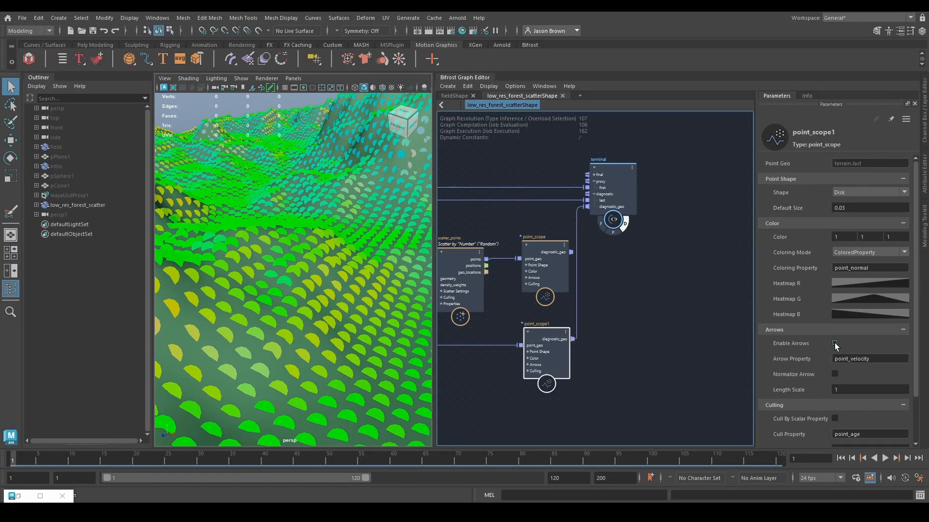
Set point_scope1's arrow property to point_normal, enable its arrows, and inspect the normals across the terrain
left_click_drag(850, 358, 863, 360)
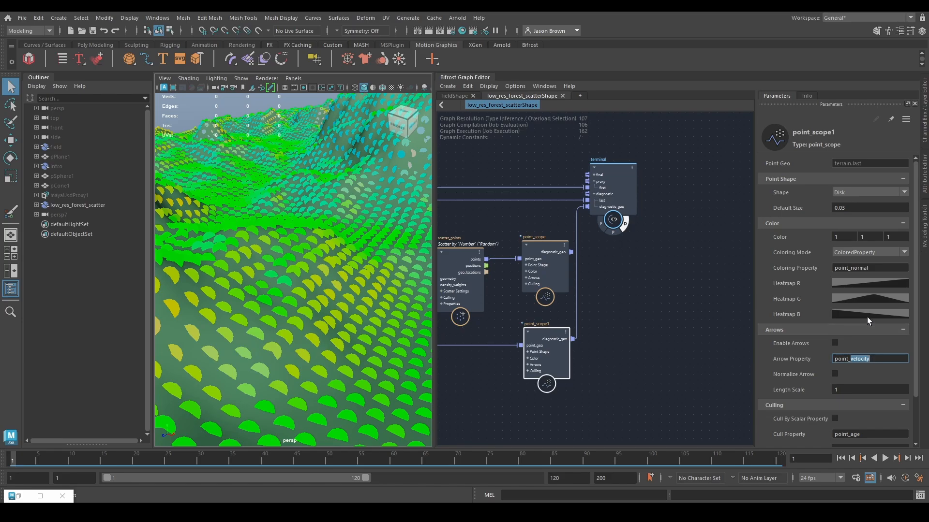
type("normal")
left_click(835, 343)
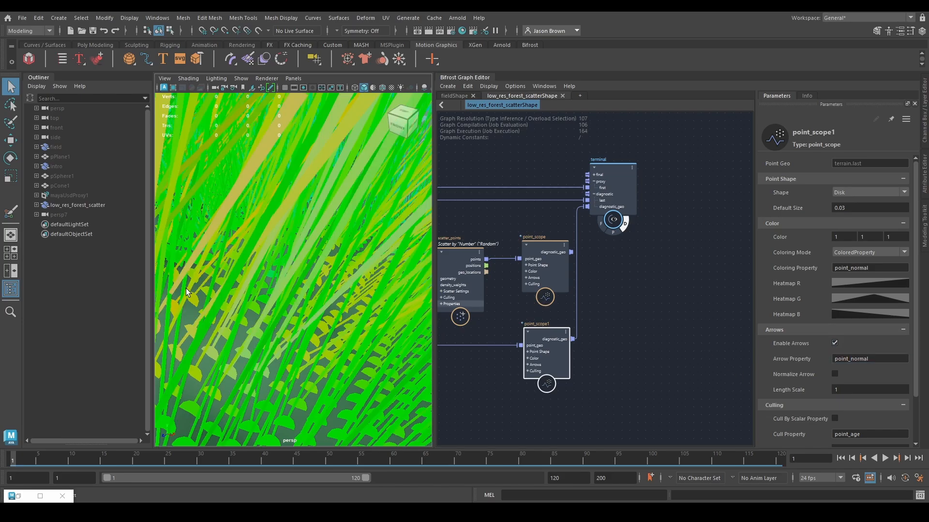
right_click_drag(339, 290, 177, 254, "alt")
mouse_move(177, 254)
left_mouse_down("alt")
mouse_move(208, 237)
mouse_move(236, 244)
mouse_move(156, 246)
mouse_move(164, 250)
left_mouse_up("alt")
right_click_drag(246, 271, 294, 292, "alt")
left_click_drag(294, 292, 302, 294, "alt")
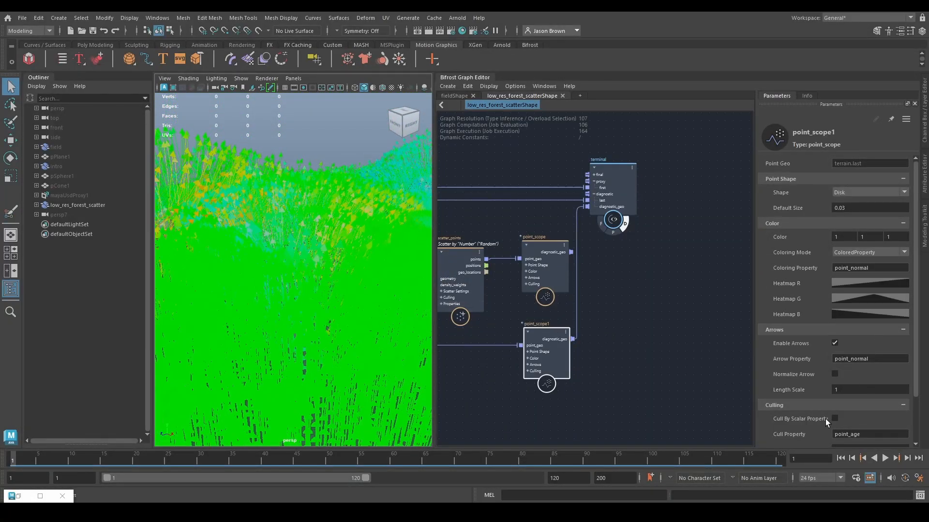
Set point_scope1's arrow length scale to about 0.1781 and normalize the arrows, inspecting the normals on slopes and flat ground
left_click_drag(866, 388, 696, 383)
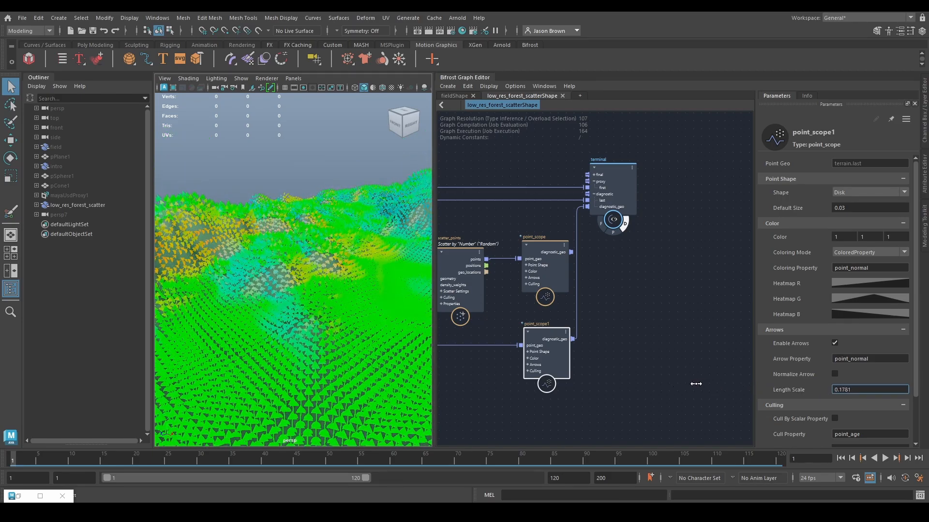
left_click_drag(204, 258, 254, 296, "alt")
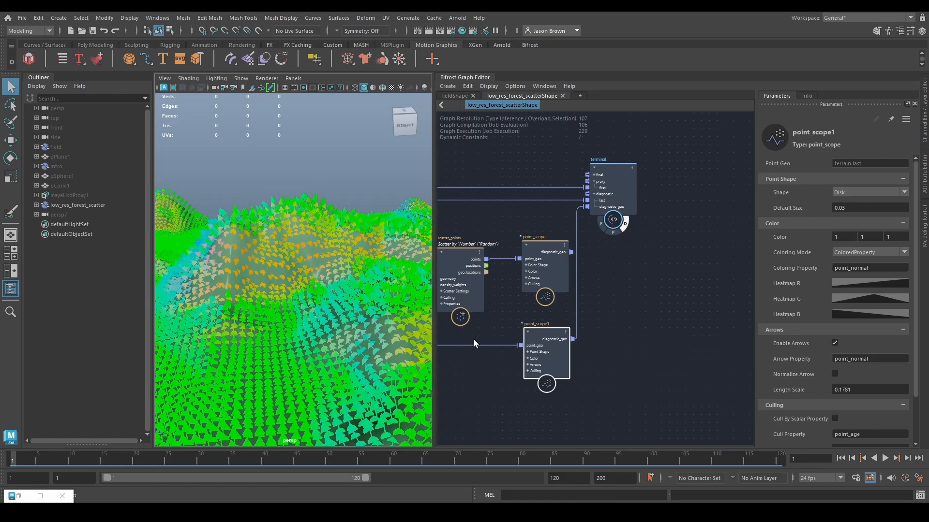
left_click(834, 374)
left_click_drag(290, 261, 343, 269, "alt")
right_click_drag(358, 232, 259, 249, "alt")
left_click_drag(259, 248, 269, 256, "alt")
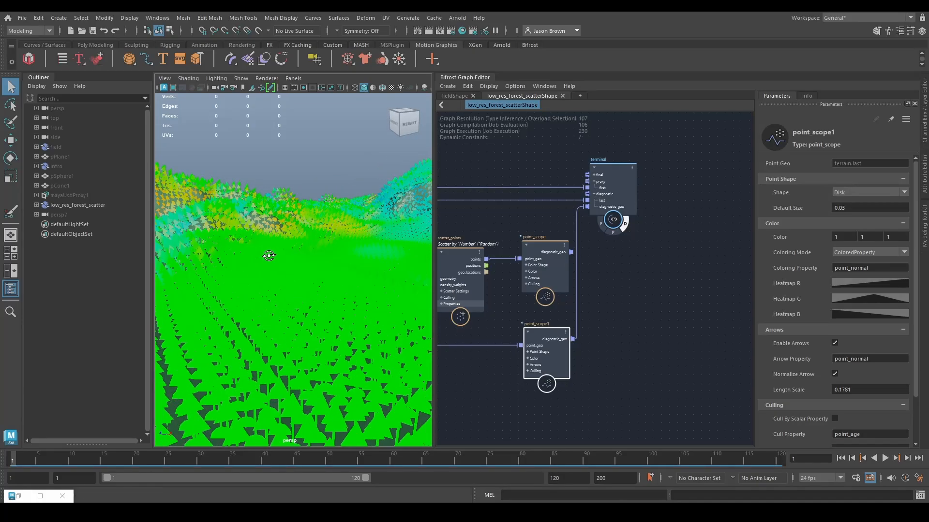
right_click_drag(269, 256, 197, 257, "alt")
left_click_drag(197, 256, 327, 289, "alt")
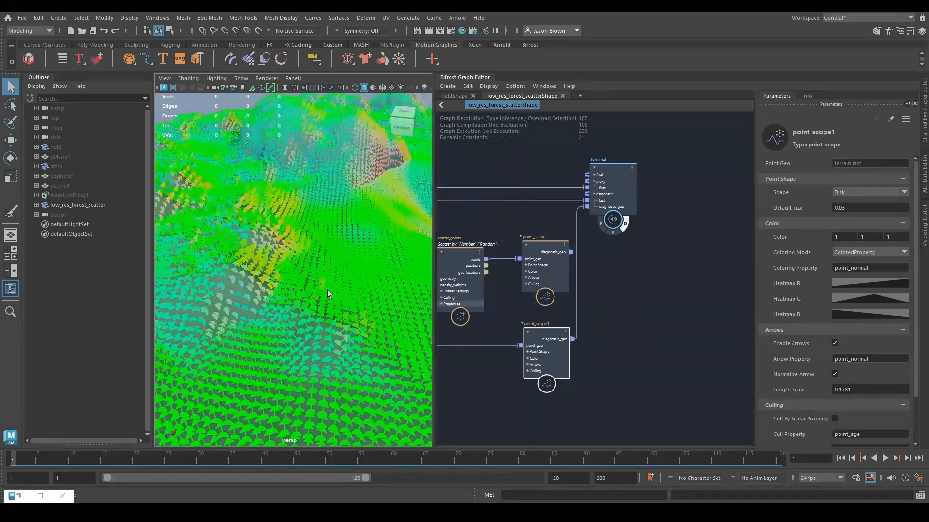
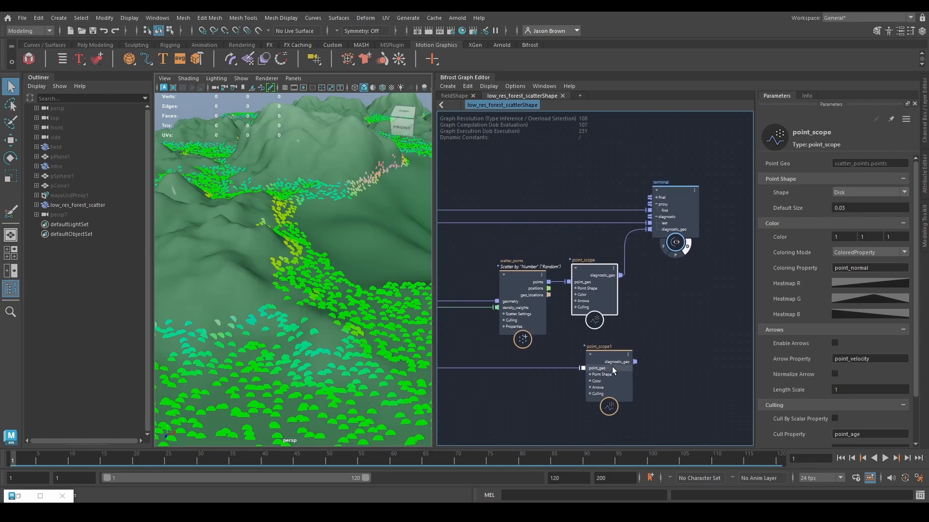
Move point_scope1 lower, then set the original point_scope's arrow property to point_normal and enable arrows to inspect the scattered points' normals
left_click_drag(611, 367, 604, 397)
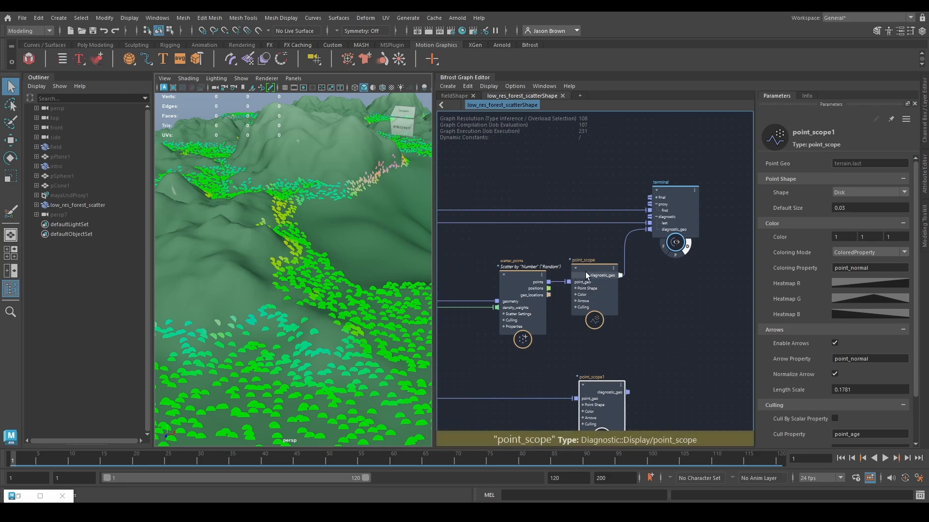
left_click(586, 276)
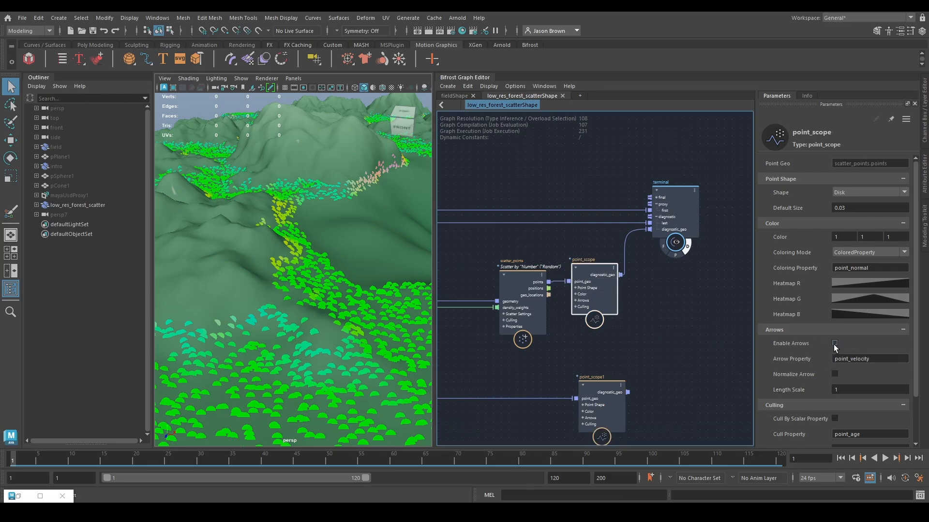
left_click(852, 359)
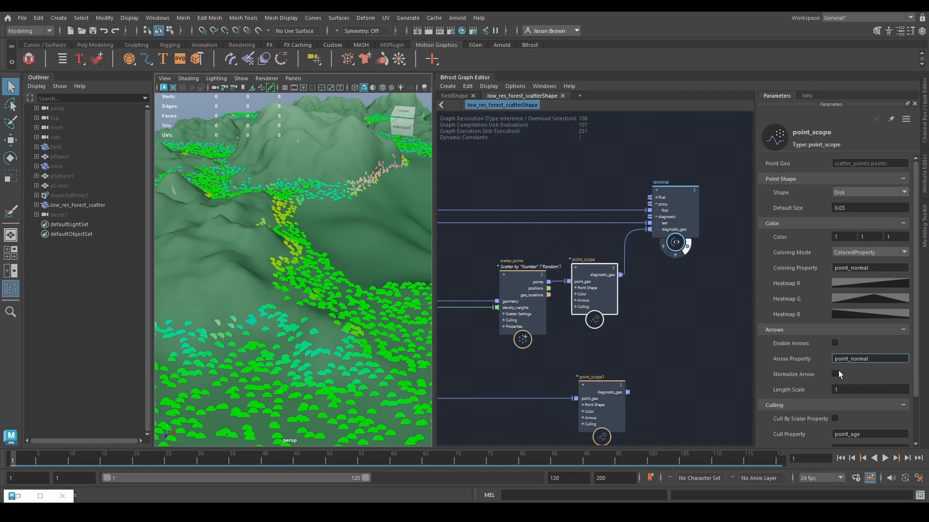
key("Tab")
left_click(834, 342)
left_click_drag(300, 300, 299, 267, "alt")
right_click_drag(299, 267, 270, 294, "alt")
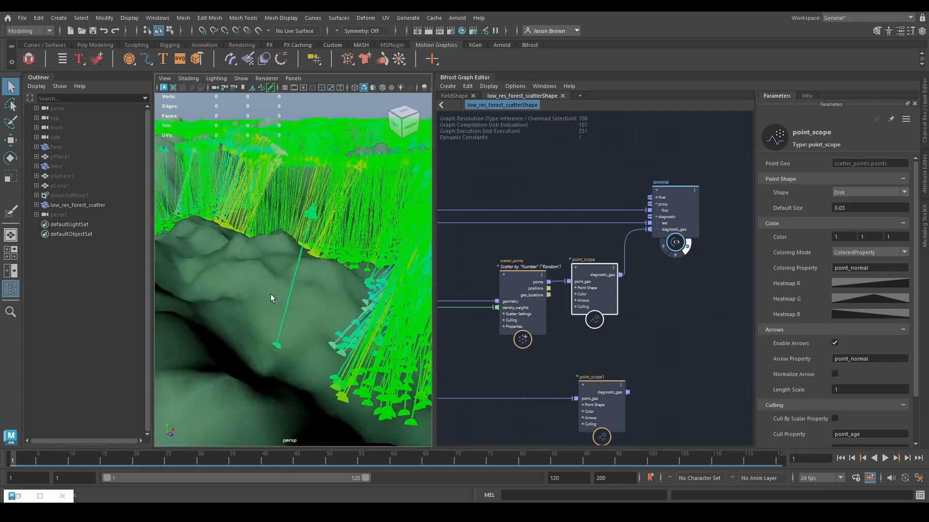
left_click_drag(295, 344, 172, 342, "alt")
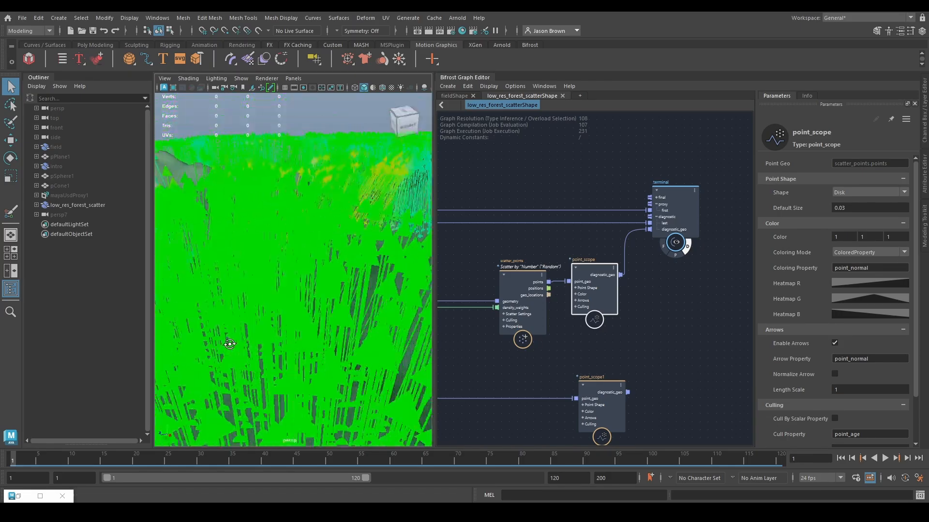
right_click_drag(172, 342, 183, 342, "alt")
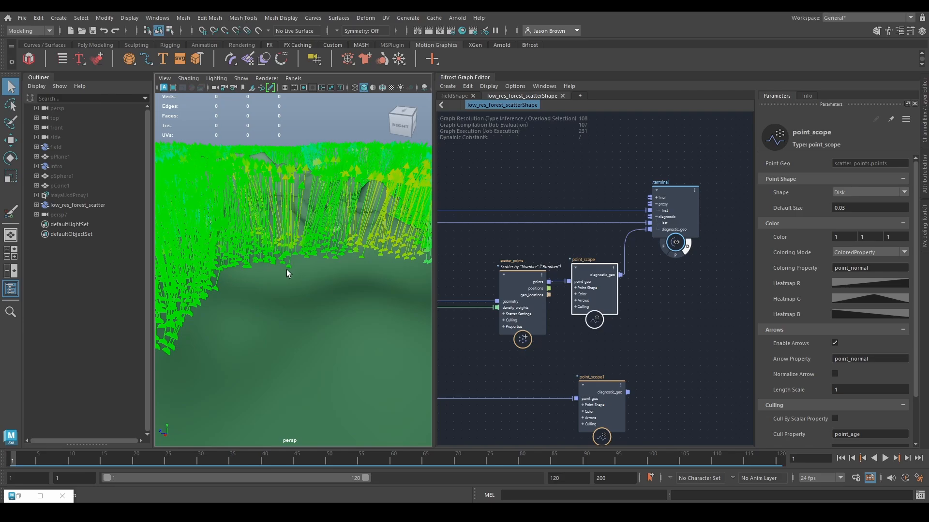
Disable the arrows on the original point_scope and move point_scope1 clear of the space below scatter_points
left_click(834, 343)
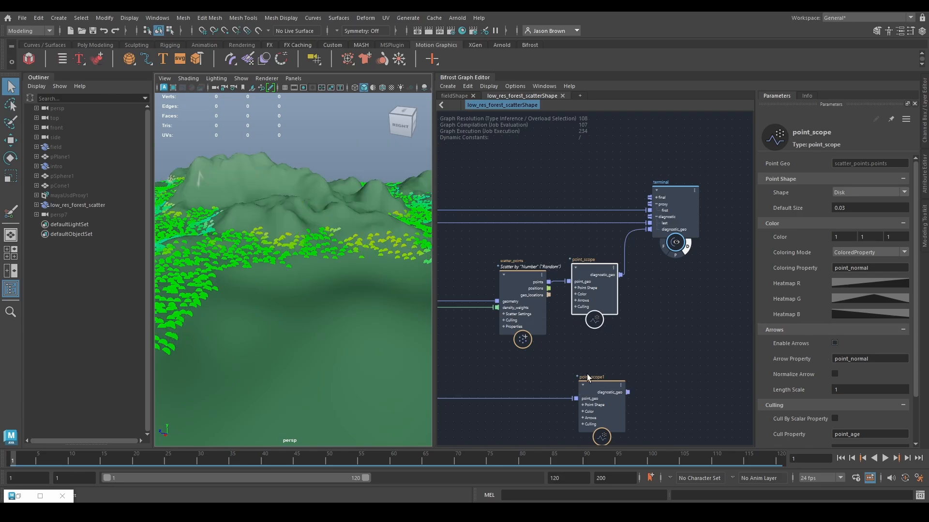
left_click_drag(228, 243, 274, 243, "alt")
right_click_drag(274, 243, 278, 244, "alt")
middle_click_drag(627, 323, 636, 276, "alt")
left_click_drag(646, 314, 664, 324)
left_click_drag(610, 390, 462, 386)
left_click_drag(329, 362, 308, 358, "alt")
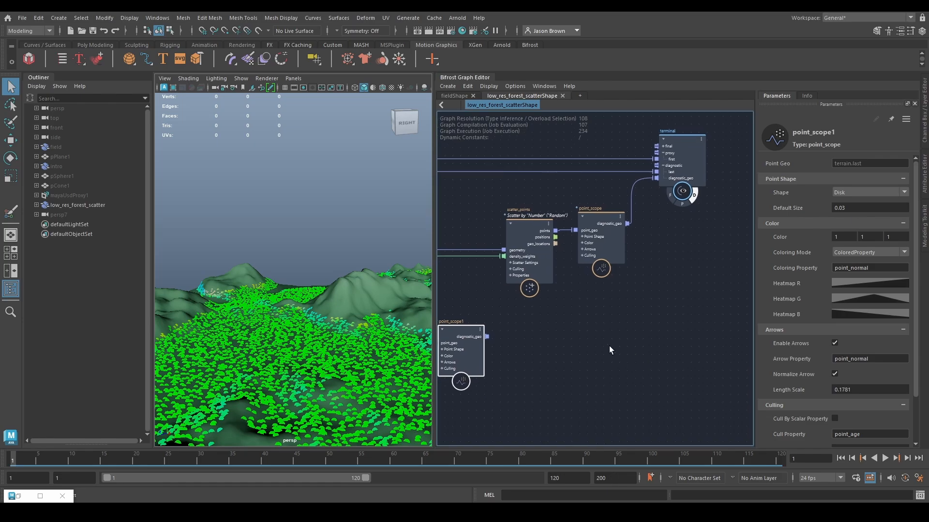
Add a value node and detach it from the wire between the terrain and point_scope1, placing it beside the if node
key("Tab")
type("value")
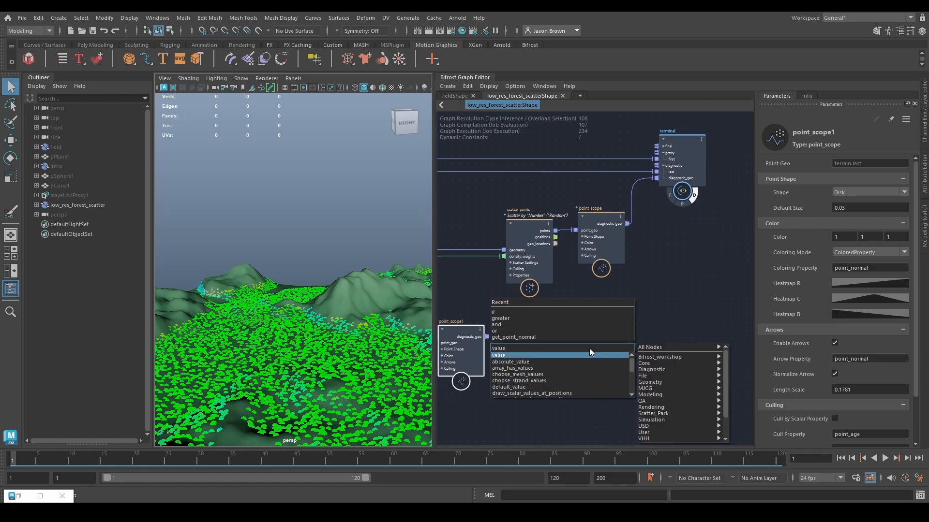
key("Return")
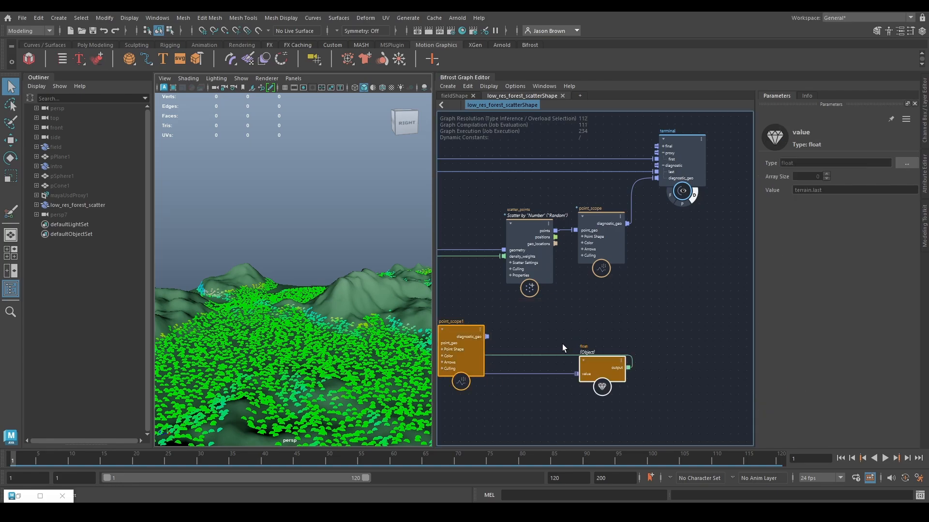
middle_click_drag(545, 380, 580, 369, "alt")
left_click_drag(622, 357, 430, 369)
middle_click_drag(531, 372, 672, 329, "alt")
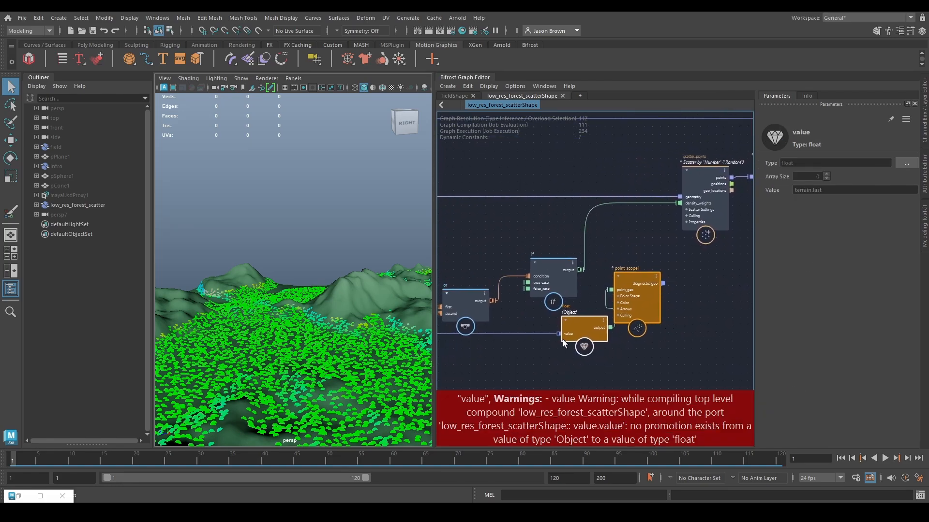
left_click_drag(562, 340, 533, 352)
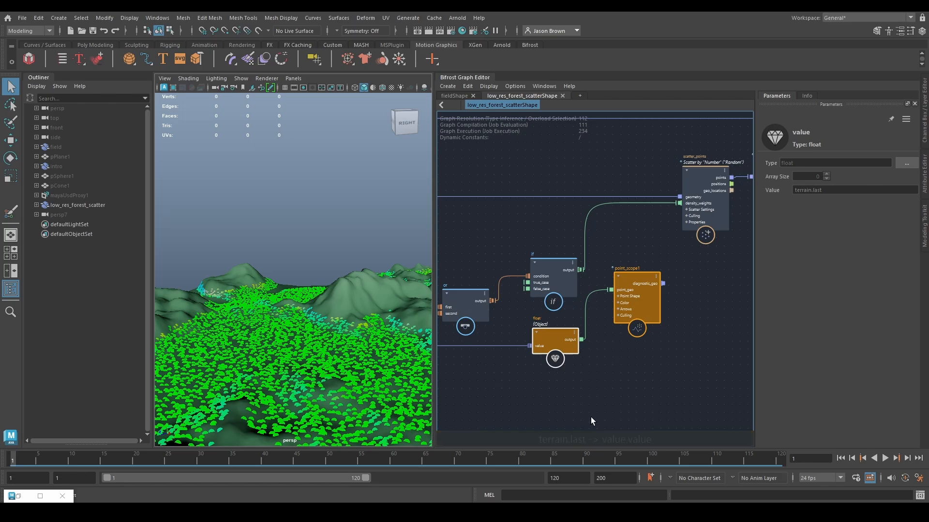
middle_click_drag(597, 355, 593, 375, "alt")
left_click_drag(628, 318, 629, 368)
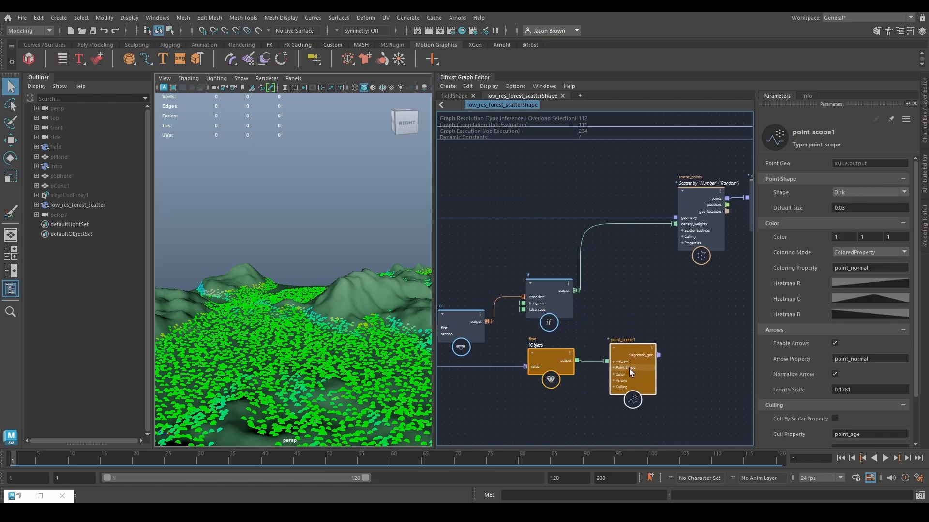
middle_click_drag(510, 381, 518, 370, "alt")
left_click_drag(517, 354, 627, 348)
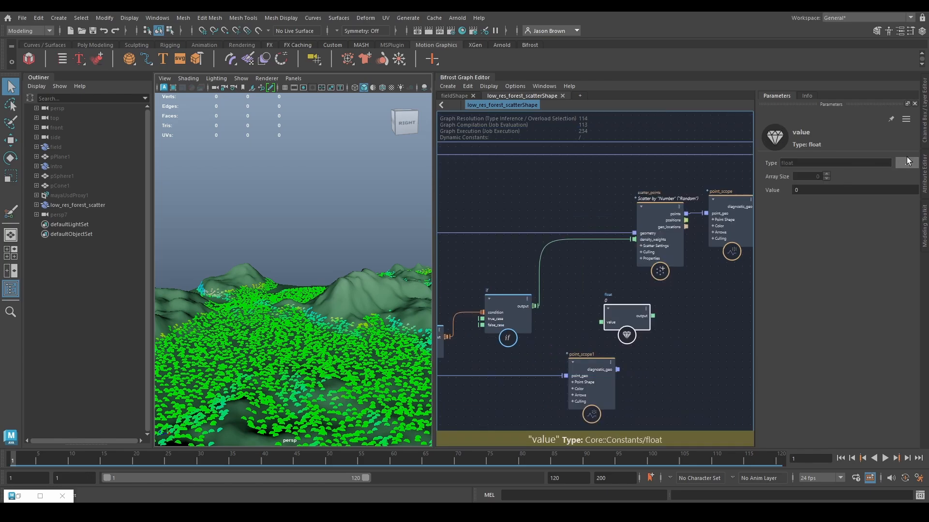
Change the value node's type to a three-component 32-bit floating-point vector and set it to 0, 1, 0, moving point_scope1 lower
left_click(906, 163)
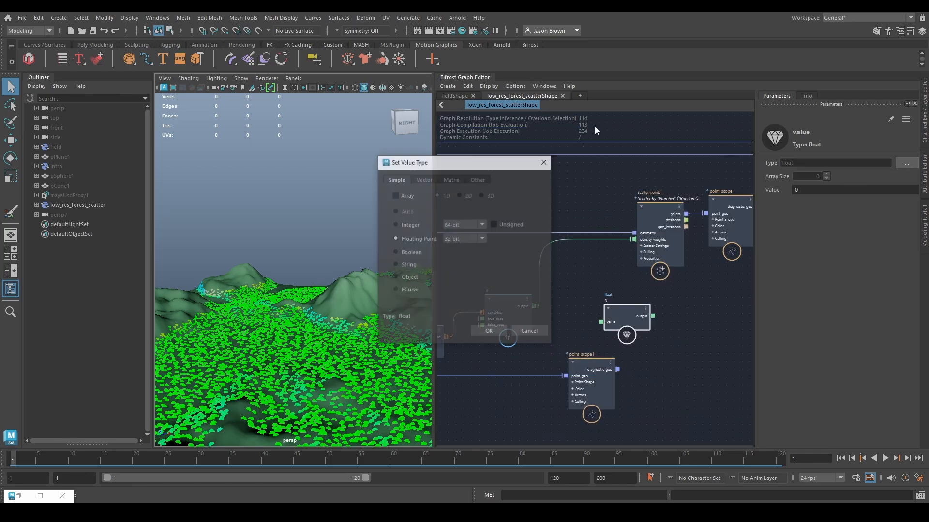
left_click(425, 180)
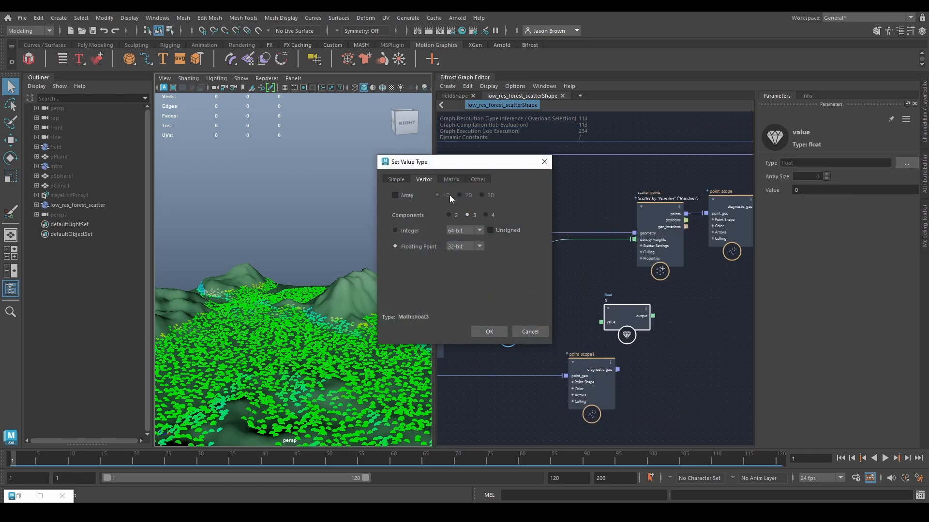
left_click(483, 332)
middle_click_drag(630, 368, 631, 351, "alt")
left_click_drag(576, 361, 563, 413)
left_click_drag(634, 297, 607, 328)
middle_click_drag(636, 314, 631, 309, "alt")
left_click_drag(854, 186, 868, 211)
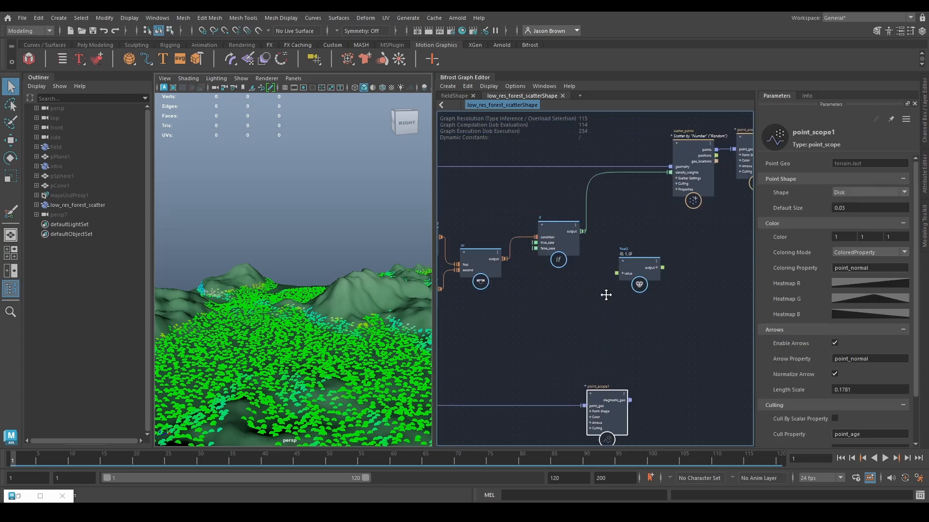
Move get_point_normal to the space above point_scope1 and place the 0, 1, 0 vector node just above it
middle_click_drag(606, 295, 752, 333, "alt")
middle_click_drag(624, 388, 619, 354, "alt")
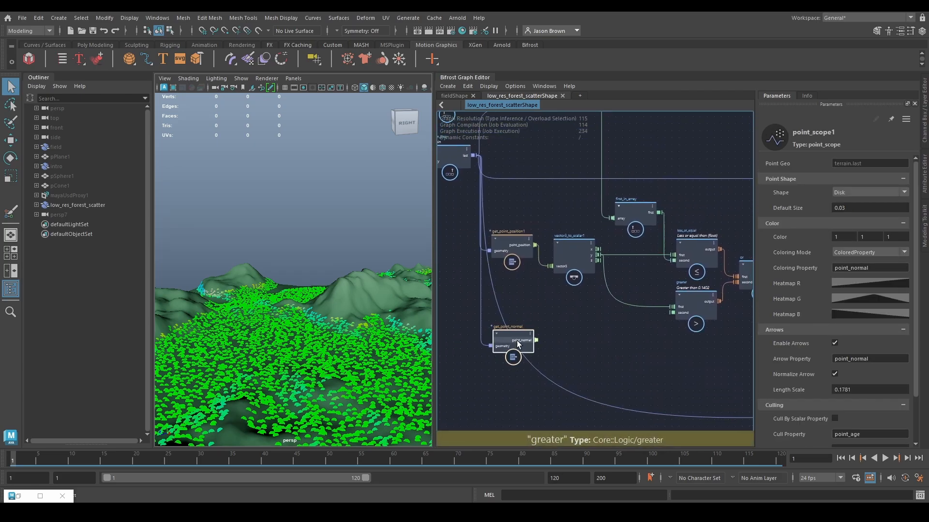
left_click_drag(516, 340, 745, 365)
middle_click_drag(740, 357, 547, 345, "alt")
left_click_drag(463, 350, 571, 331)
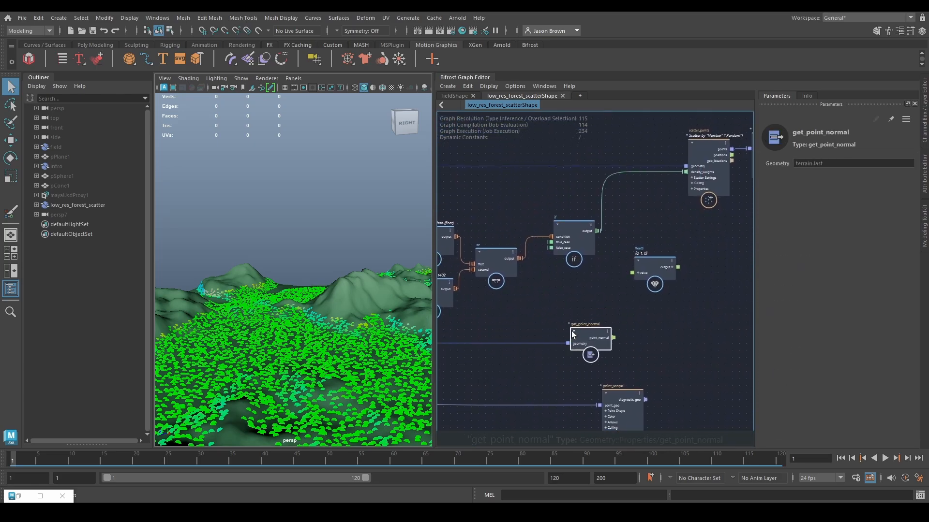
left_click_drag(643, 275, 579, 305)
scroll(631, 309, "up", 2)
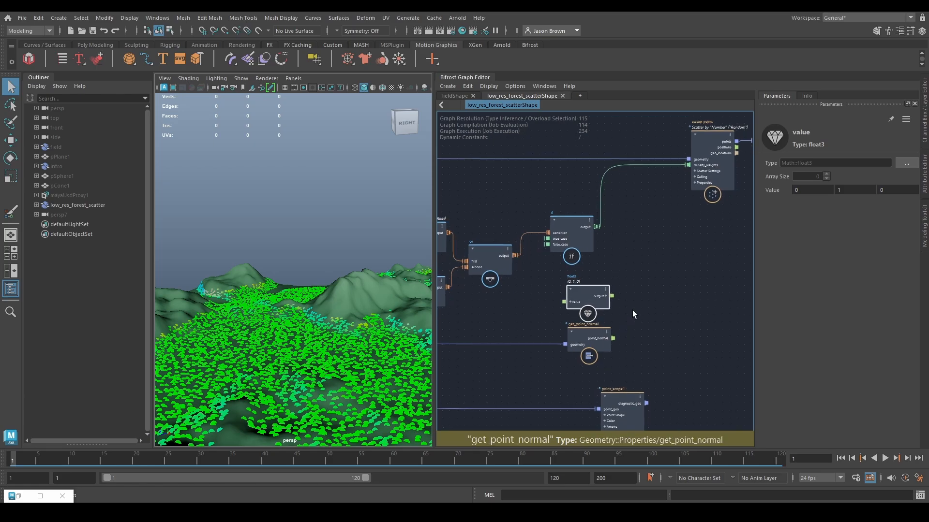
Add a dot node beside them, connecting the 0, 1, 0 vector to its first input and point_normal to its second
middle_click_drag(652, 394, 594, 297, "alt")
left_click(580, 334)
scroll(578, 309, "up", 3)
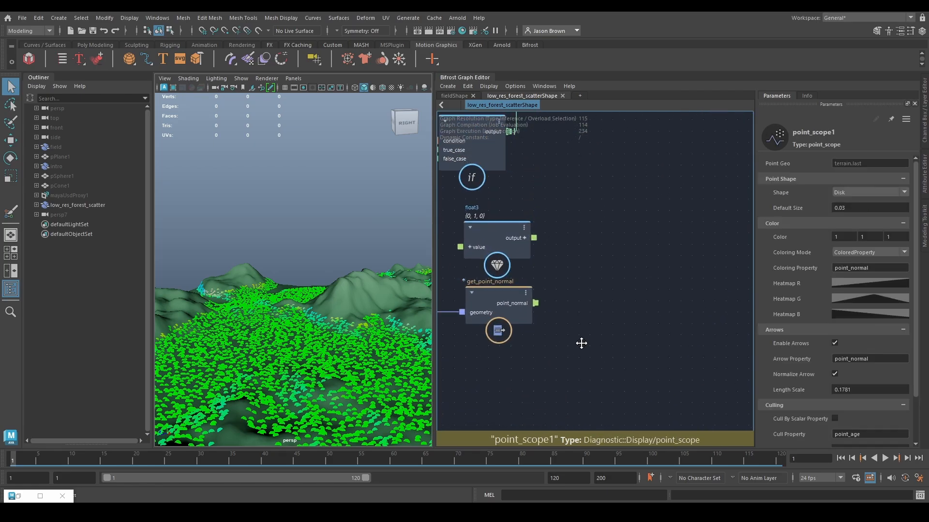
key("Tab")
type("dot")
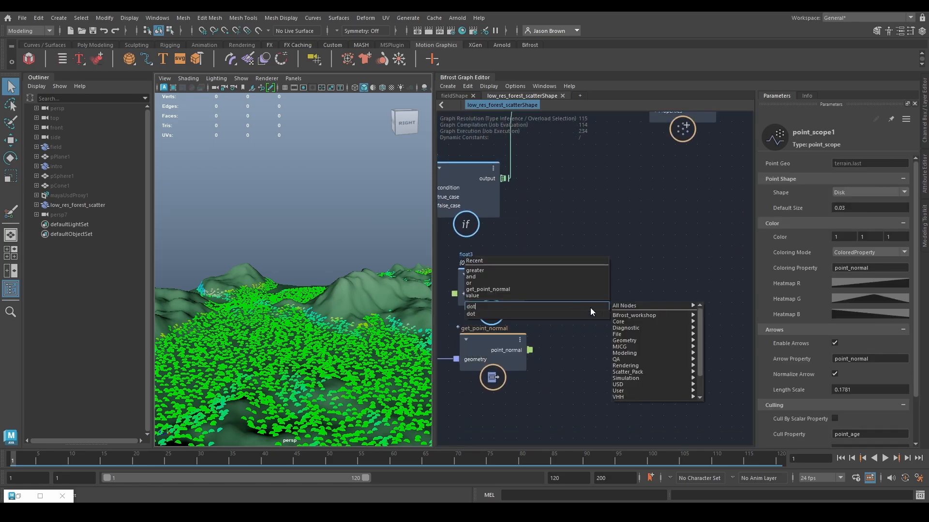
key("Return")
left_click_drag(585, 324, 604, 298)
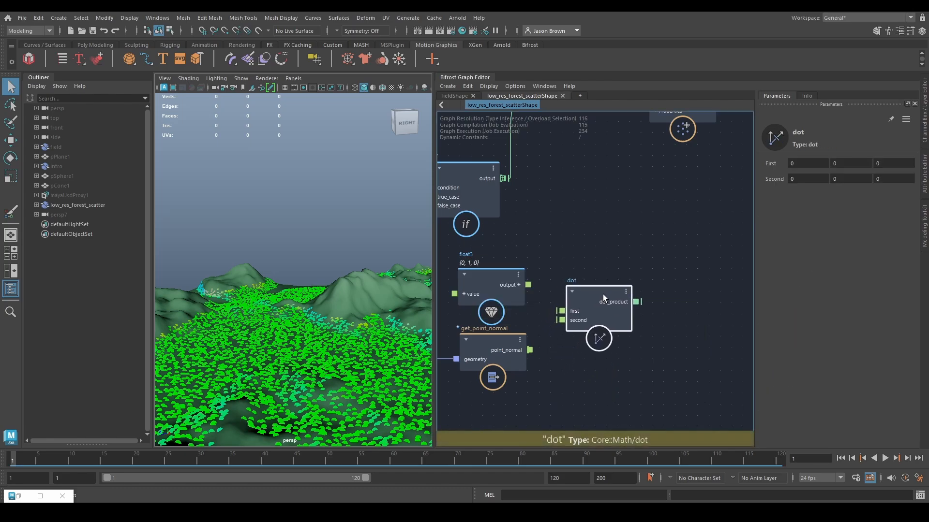
left_click_drag(528, 285, 571, 314)
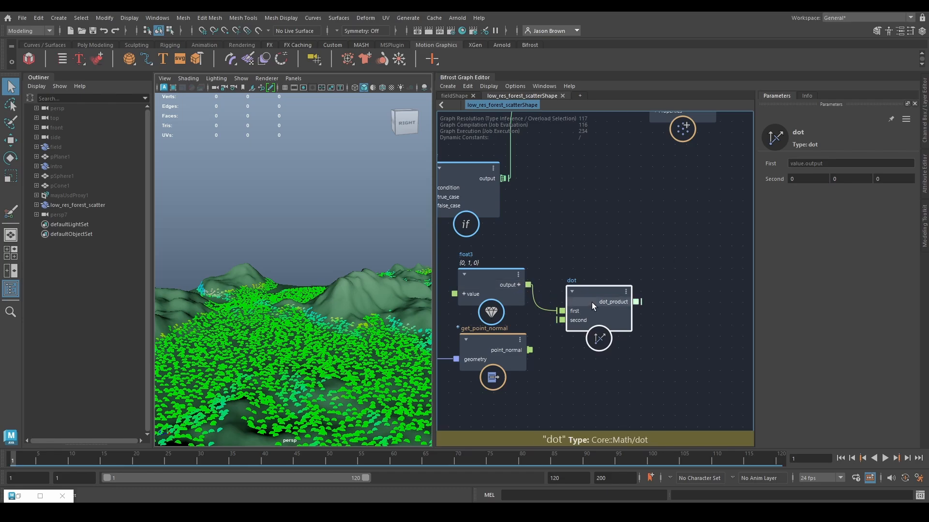
left_click_drag(529, 350, 562, 320)
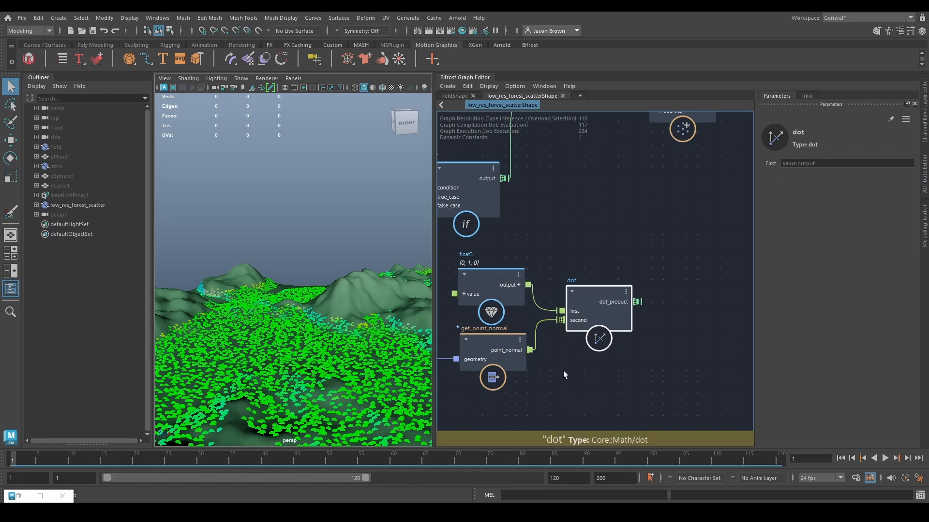
middle_click_drag(643, 373, 597, 374, "alt")
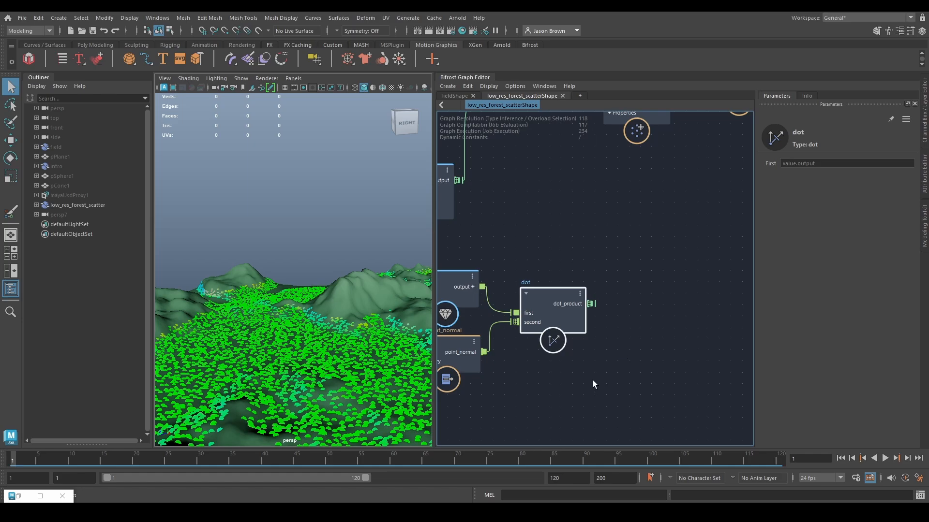
scroll(607, 363, "down", 2)
middle_click_drag(645, 343, 576, 377, "alt")
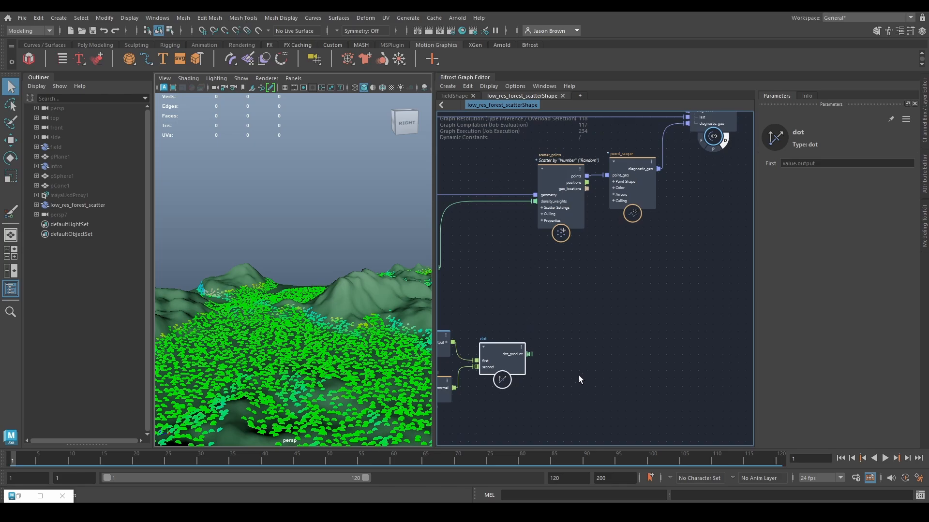
scroll(578, 376, "up", 1)
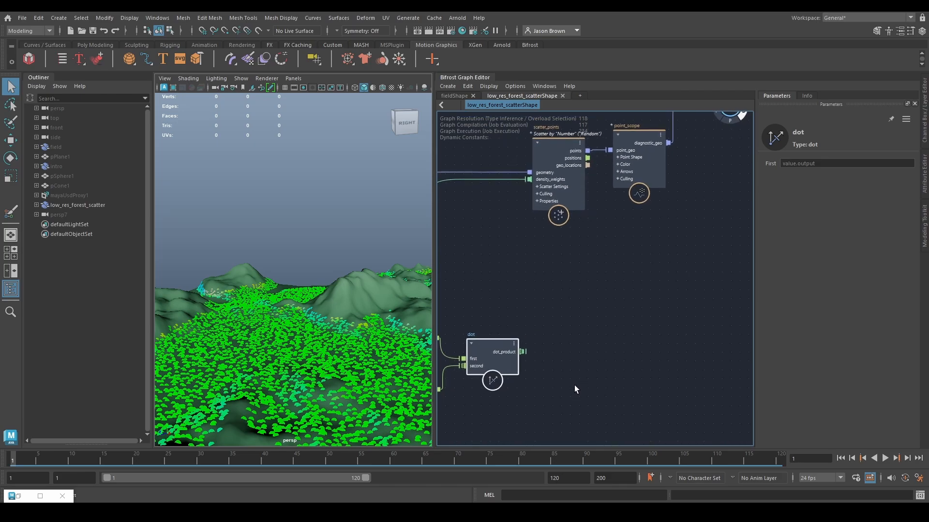
middle_click_drag(575, 385, 631, 369, "alt")
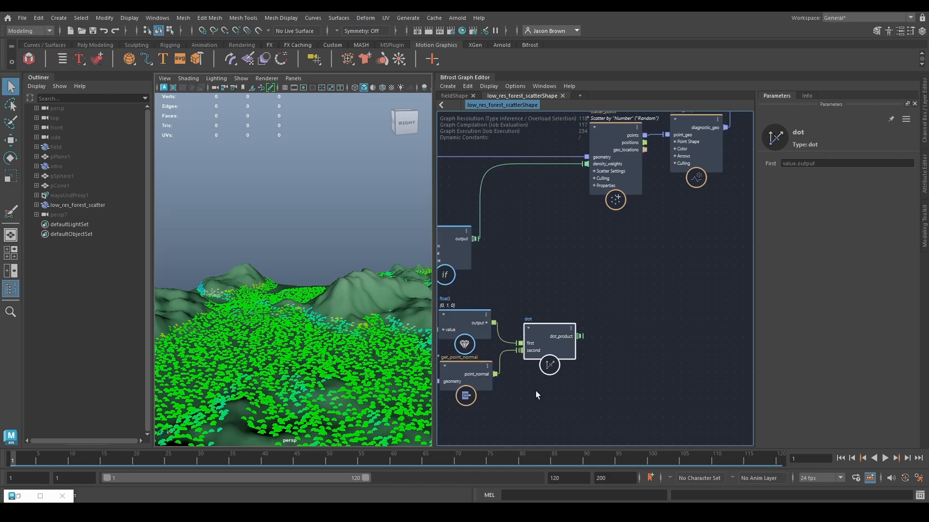
Add an assign_diagnostic_material node on the terrain, with dot_product driving emission_color, and output its geometry to the terminal's diagnostic port
middle_click_drag(605, 346, 916, 367, "alt")
middle_click_drag(447, 232, 613, 266, "alt")
left_click_drag(543, 241, 628, 241)
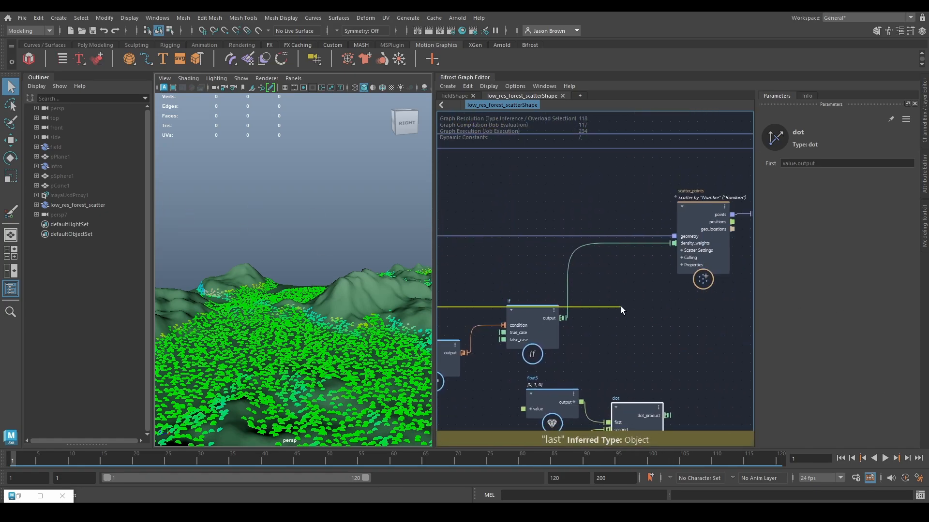
middle_click_drag(740, 338, 597, 319, "alt")
key("Tab")
type("as")
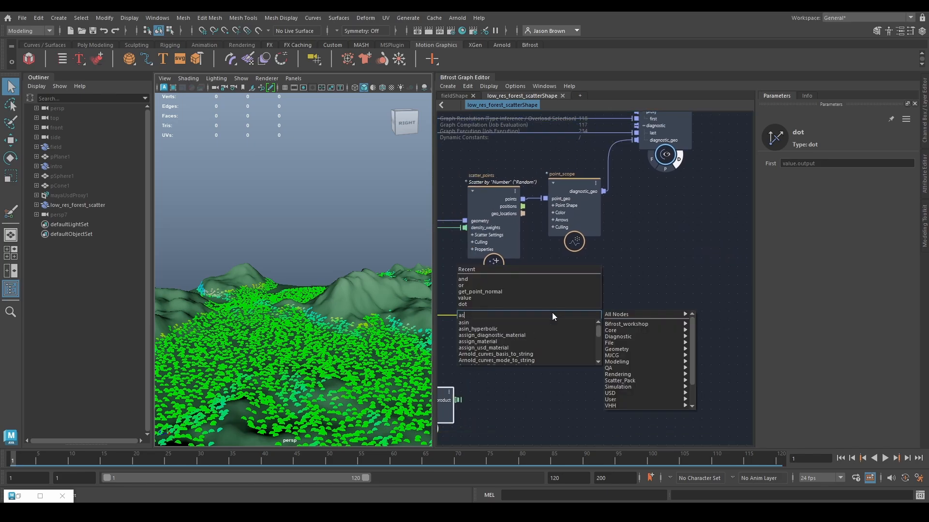
type("s")
key("Down")
key("Return")
left_click_drag(544, 346, 630, 159)
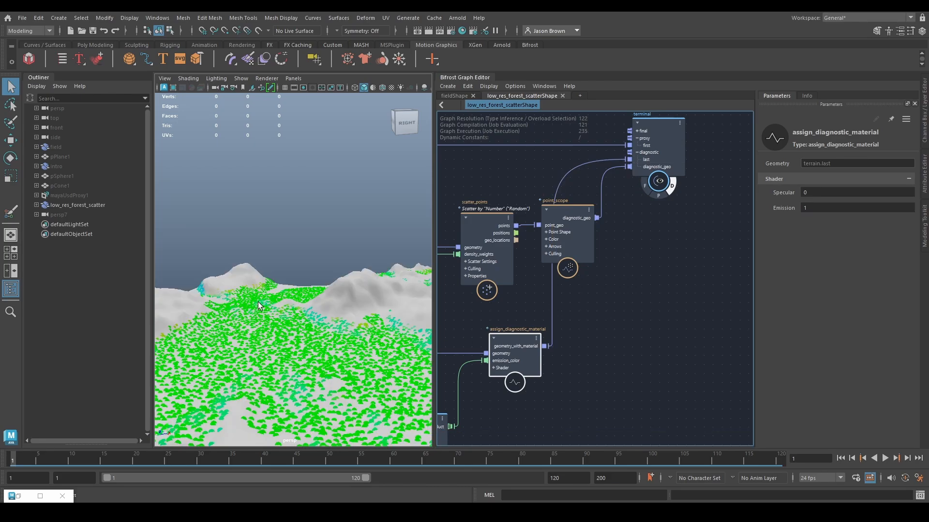
Place the 0, 1, 0 vector node beneath get_point_normal and add a watchpoint to the dot_product wire
left_click_drag(260, 306, 353, 352, "alt")
middle_click_drag(560, 363, 730, 280, "alt")
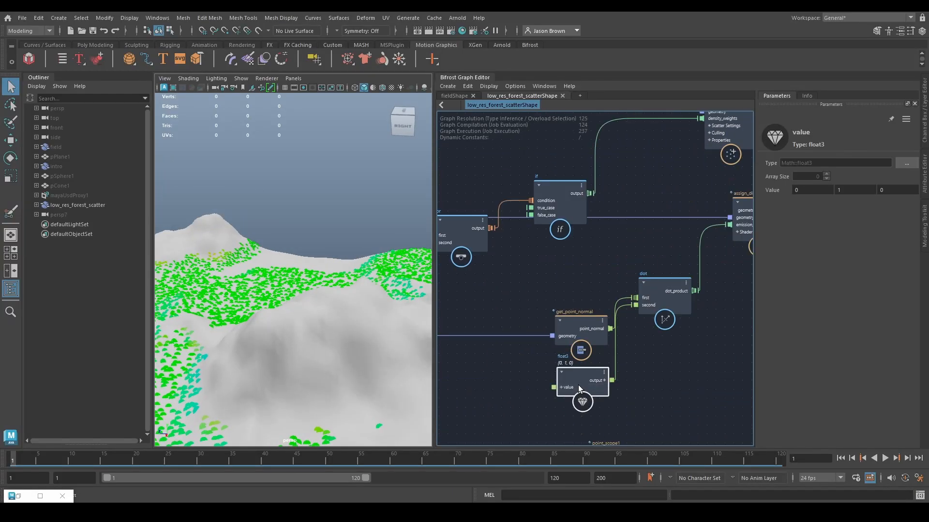
middle_click_drag(673, 302, 567, 344, "alt")
left_click_drag(572, 286, 646, 331)
key("shift+w")
right_click_drag(647, 331, 663, 331, "alt")
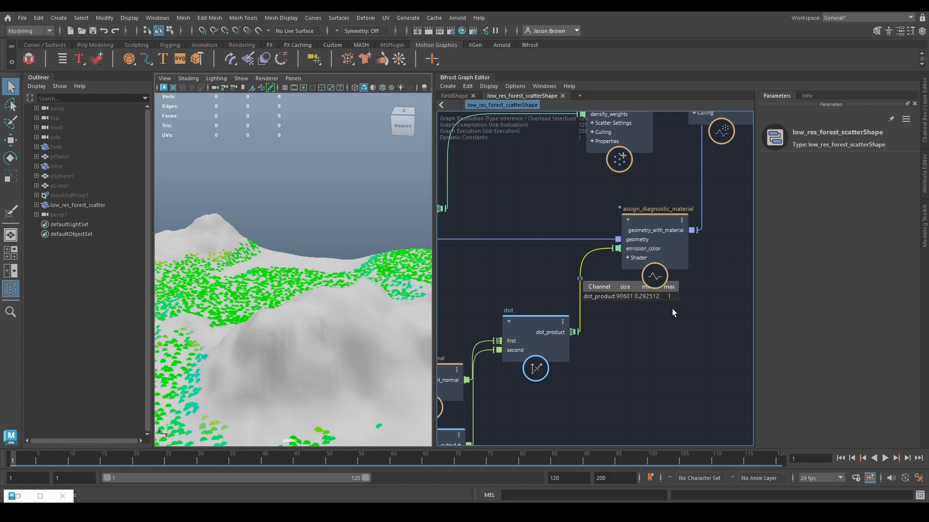
scroll(646, 179, "down", 3)
middle_click_drag(528, 259, 694, 292, "alt")
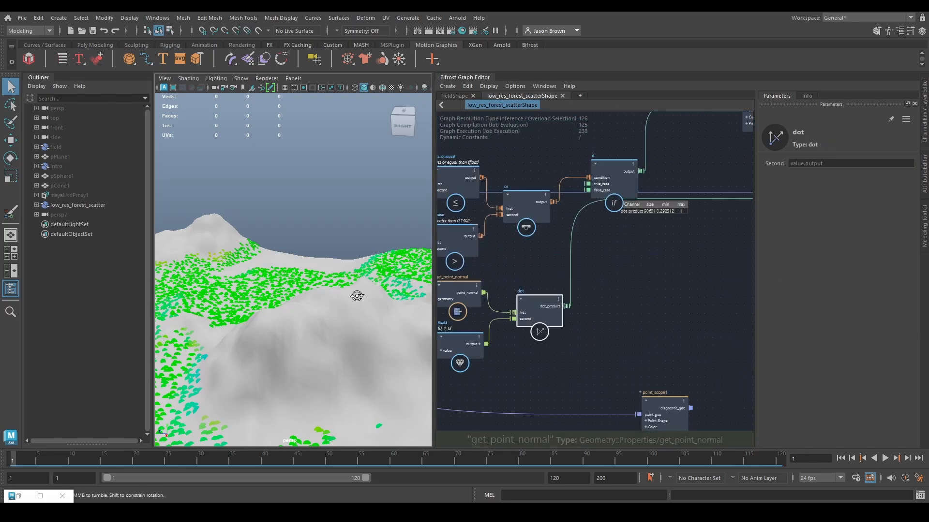
Examine the terrain shading from several angles to compare flat and steep areas against the dot product of normals and up vector
left_click_drag(357, 296, 370, 265, "alt")
left_click_drag(263, 317, 301, 331, "alt")
left_click_drag(333, 367, 248, 326, "alt")
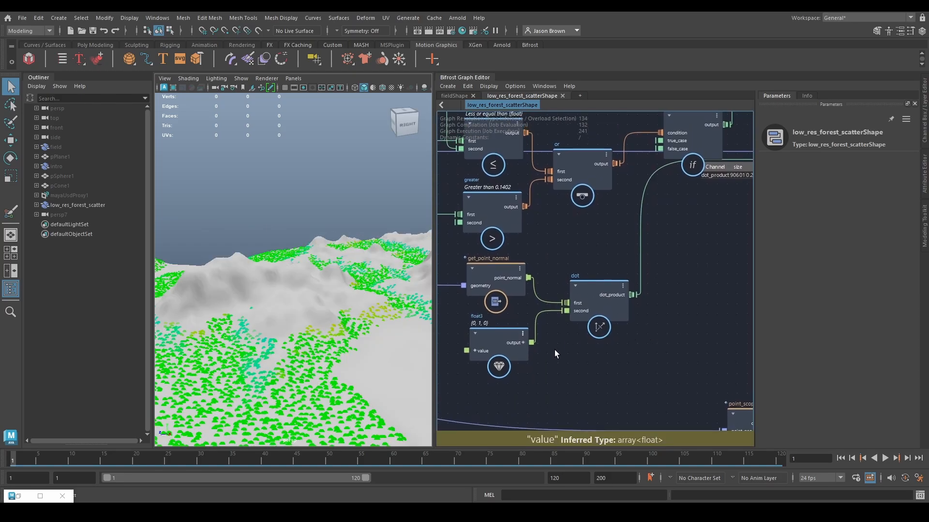
left_click(592, 309)
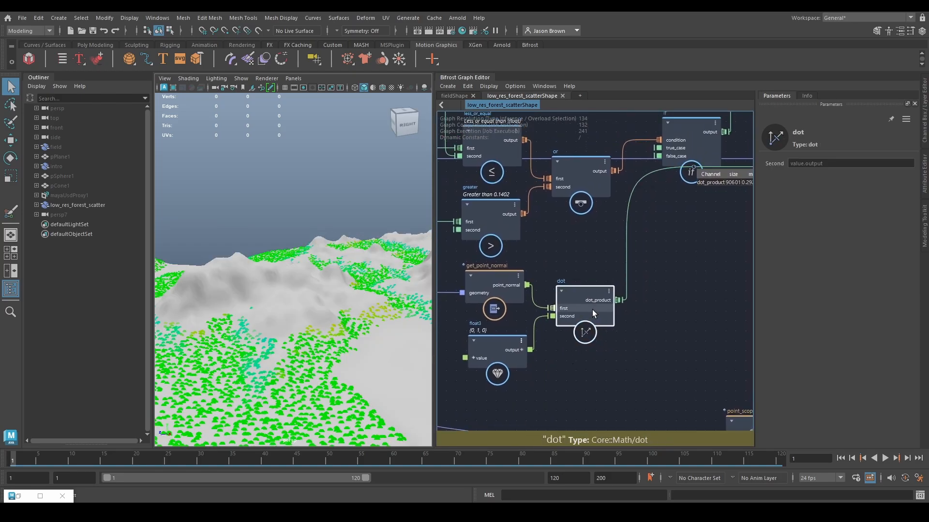
left_click(515, 349)
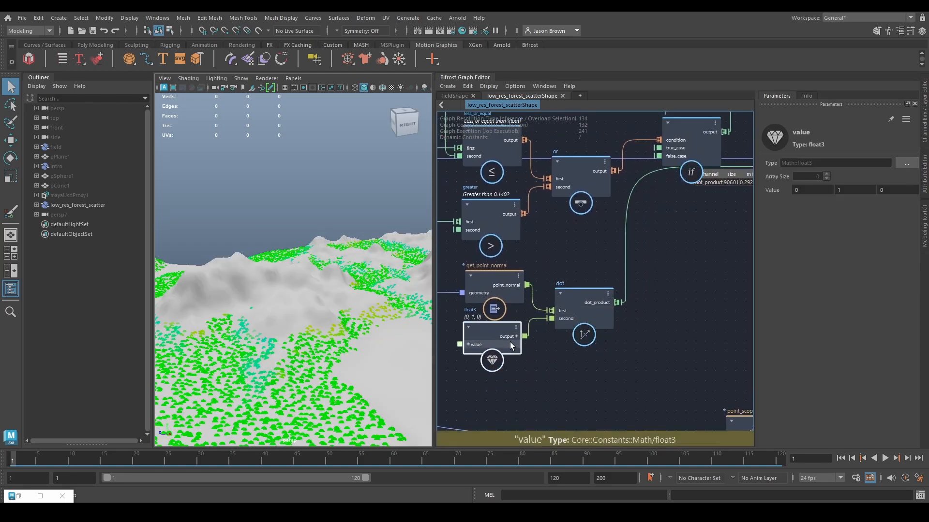
left_click(481, 295)
left_click(471, 347)
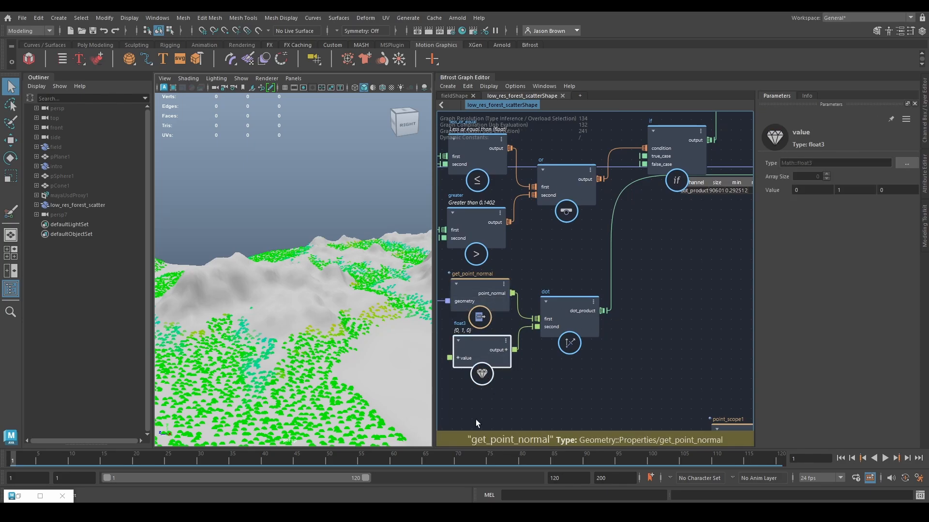
left_click_drag(373, 348, 284, 342, "alt")
left_click_drag(296, 262, 358, 282, "alt")
middle_click_drag(217, 387, 199, 314, "alt")
left_click_drag(199, 314, 303, 295, "alt")
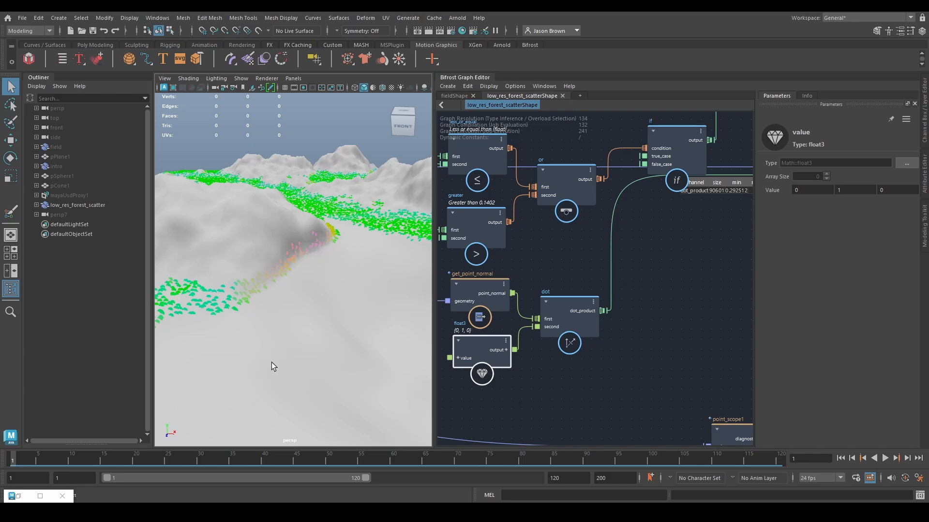
middle_click_drag(317, 355, 379, 382, "alt")
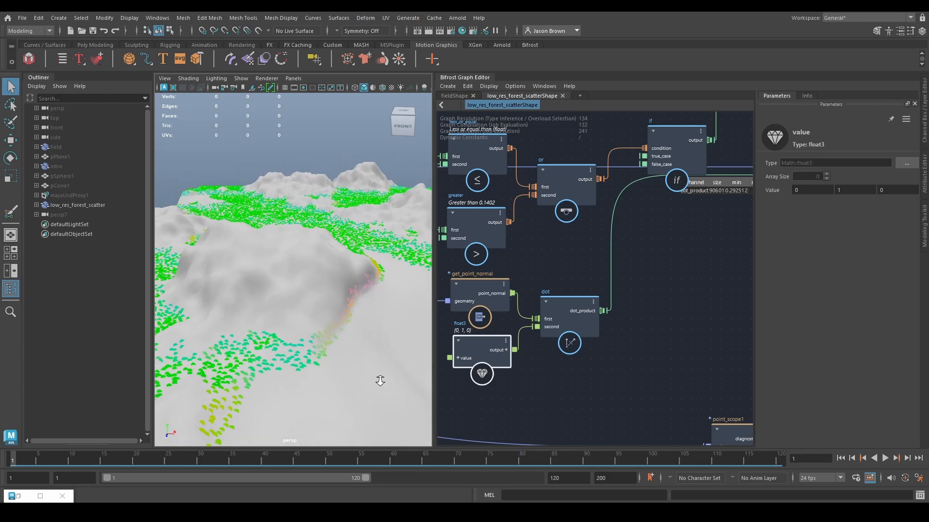
right_click_drag(380, 382, 325, 364, "alt")
Move the if and or nodes away from the dot node to clear space for slope logic
middle_click_drag(660, 410, 633, 428, "alt")
middle_click_drag(594, 401, 623, 385, "alt")
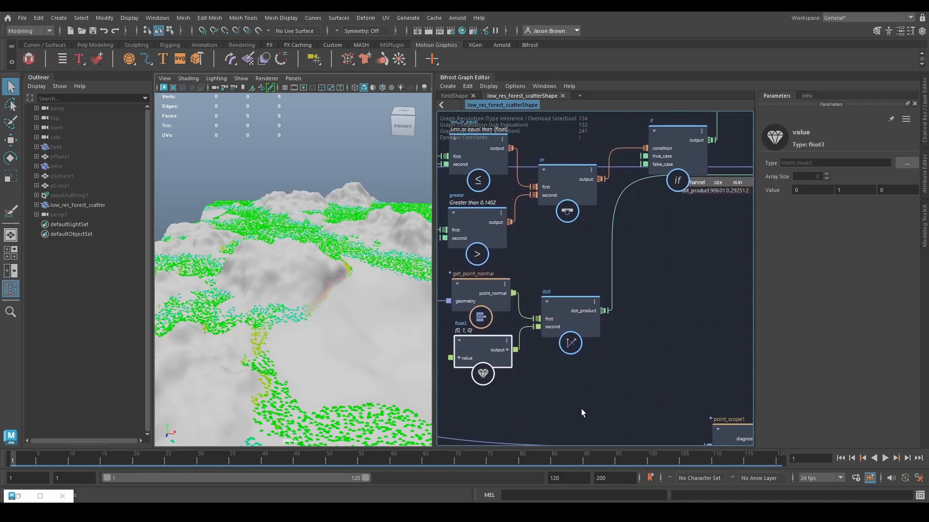
middle_click_drag(638, 337, 590, 351, "alt")
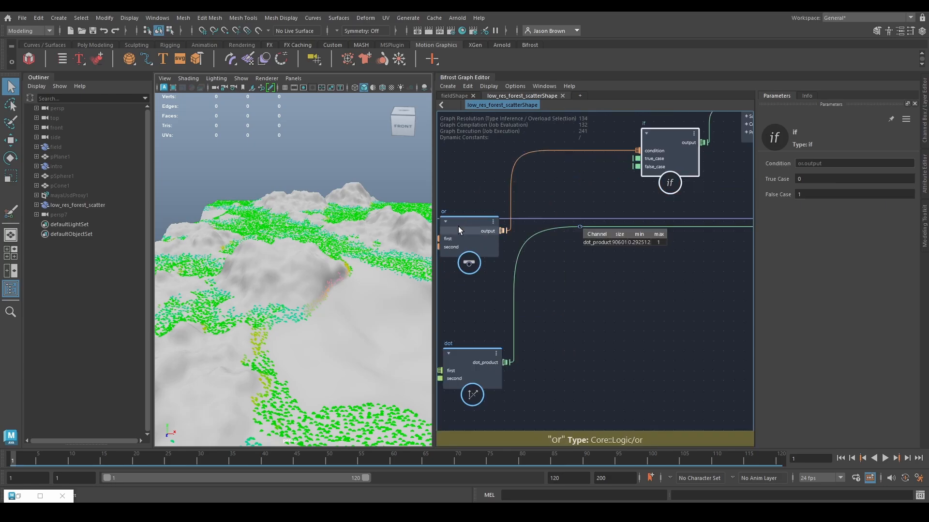
left_click_drag(459, 231, 505, 150)
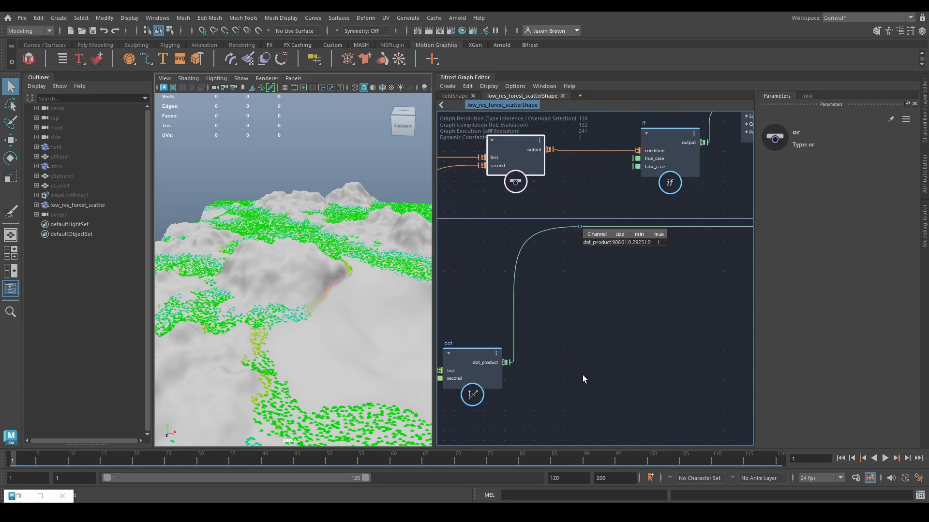
Add a greater node with dot_product as its first input and set its second value to 0.5
key("Tab")
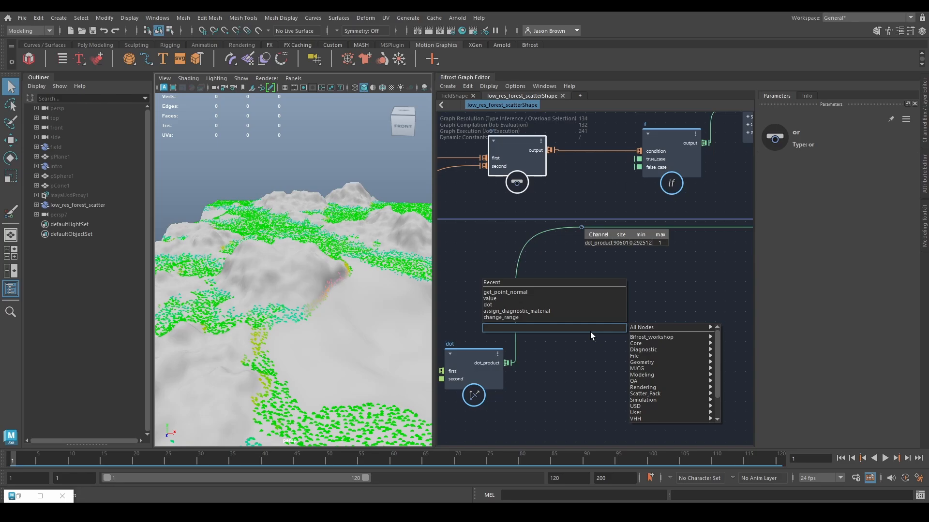
type("greater")
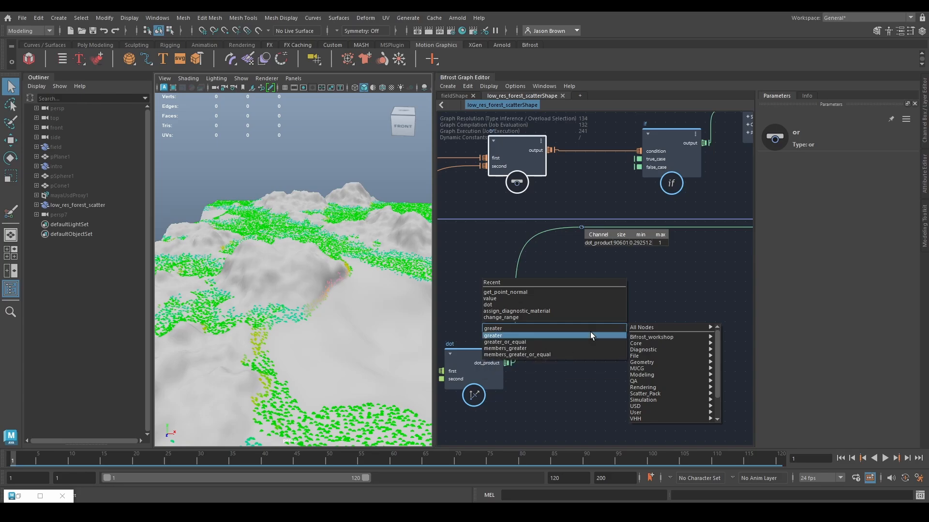
key("Return")
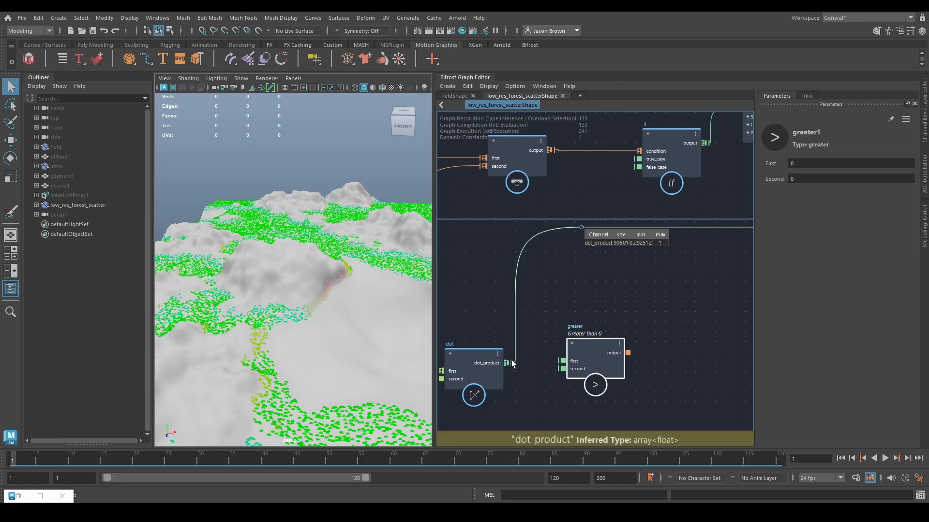
left_click_drag(512, 360, 569, 324)
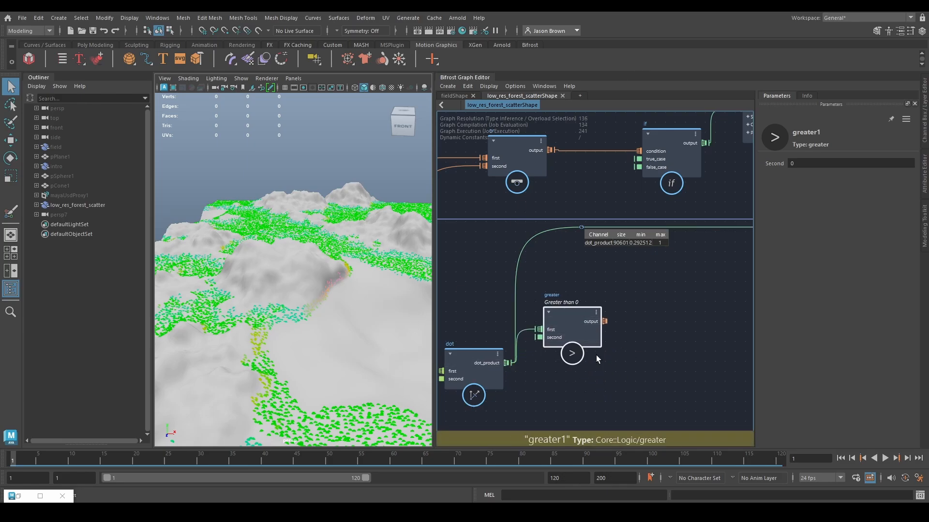
left_click(822, 164)
type("0.5")
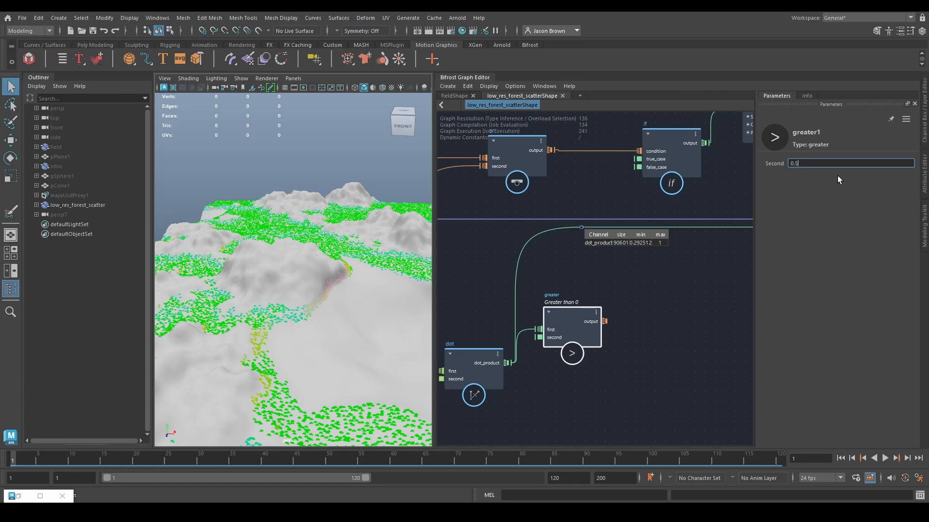
key("Return")
Shift the existing or node upward and add a second or node between it and the if node
scroll(670, 199, "down", 2)
middle_click_drag(656, 207, 702, 260, "alt")
left_click_drag(616, 229, 645, 211)
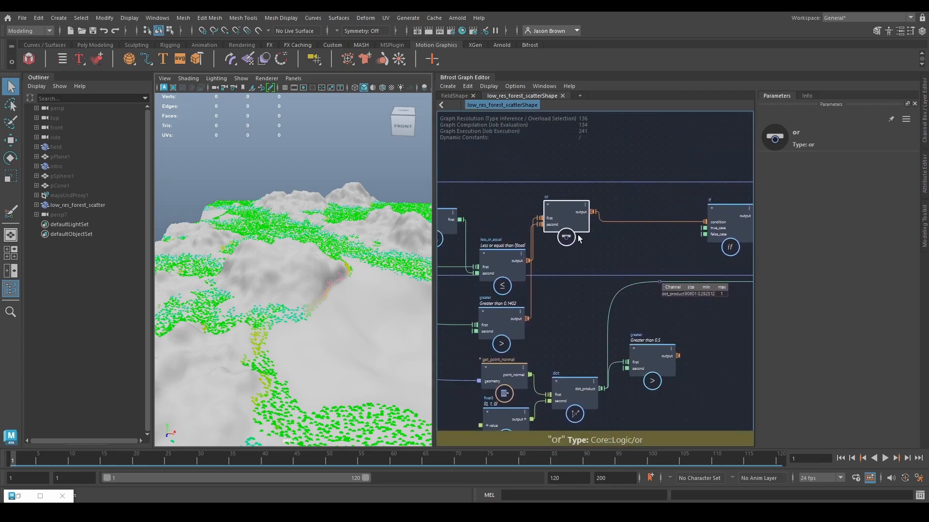
key("Tab")
type("or")
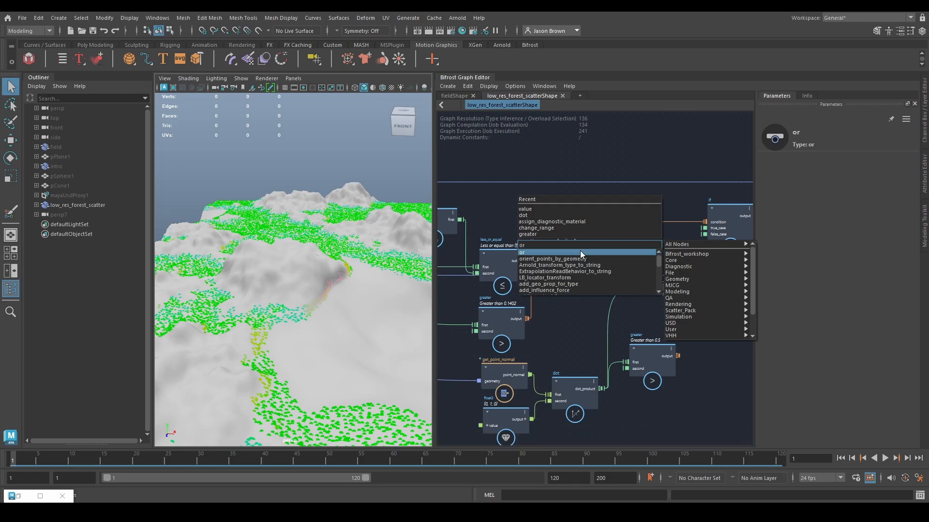
left_click(580, 251)
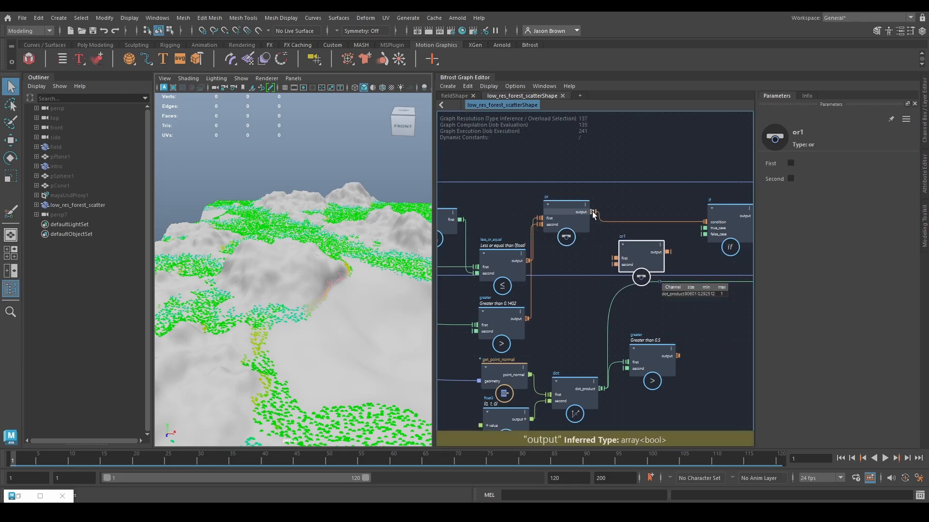
Connect the first or node and the greater node to or1's inputs, and feed or1's output into the if node's condition
left_click_drag(592, 212, 615, 258)
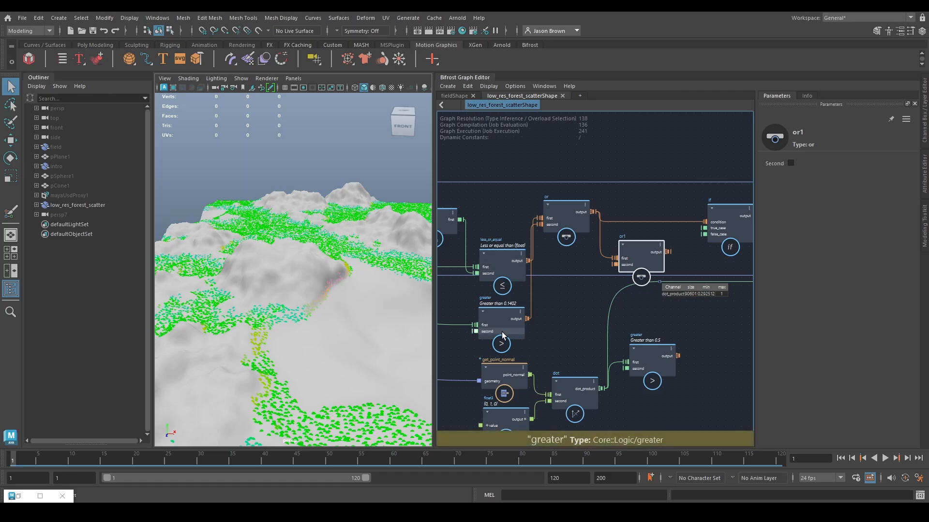
left_click_drag(678, 356, 615, 265)
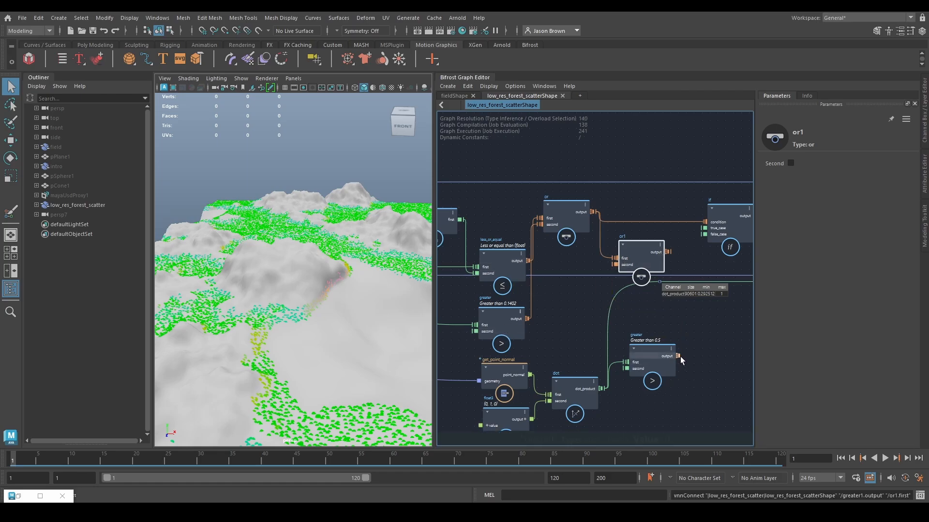
left_click_drag(679, 356, 614, 263)
middle_click_drag(692, 305, 619, 337, "alt")
left_click(593, 285)
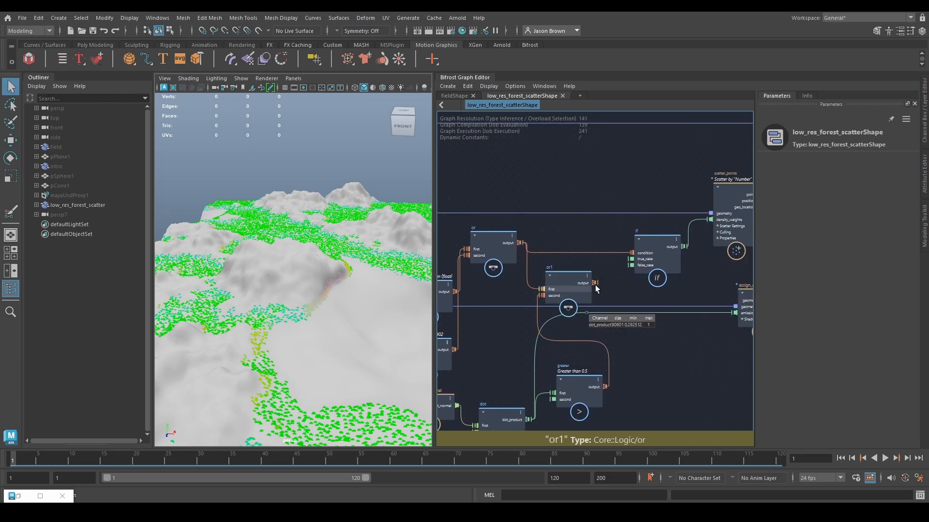
left_click_drag(594, 283, 633, 253)
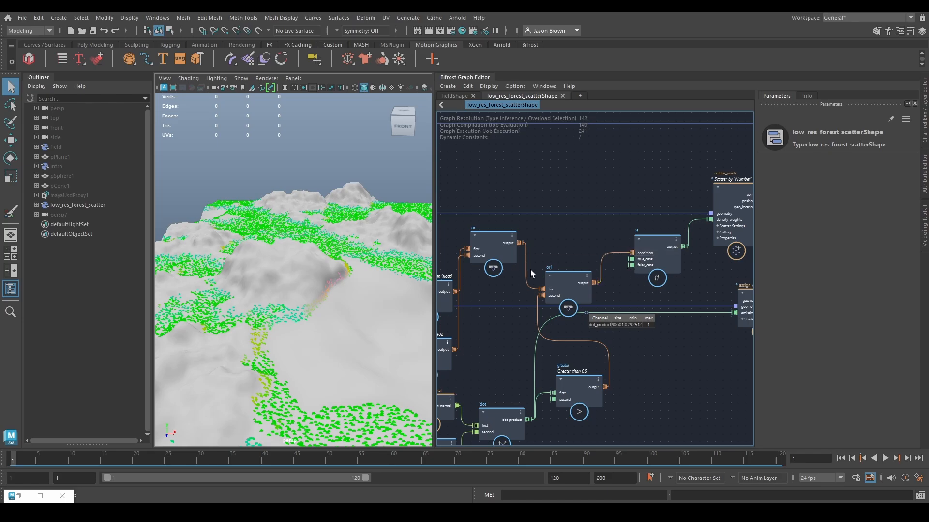
Add a less node with dot_product as its first input and set its second value to 0.5
left_click_drag(396, 305, 406, 264, "alt")
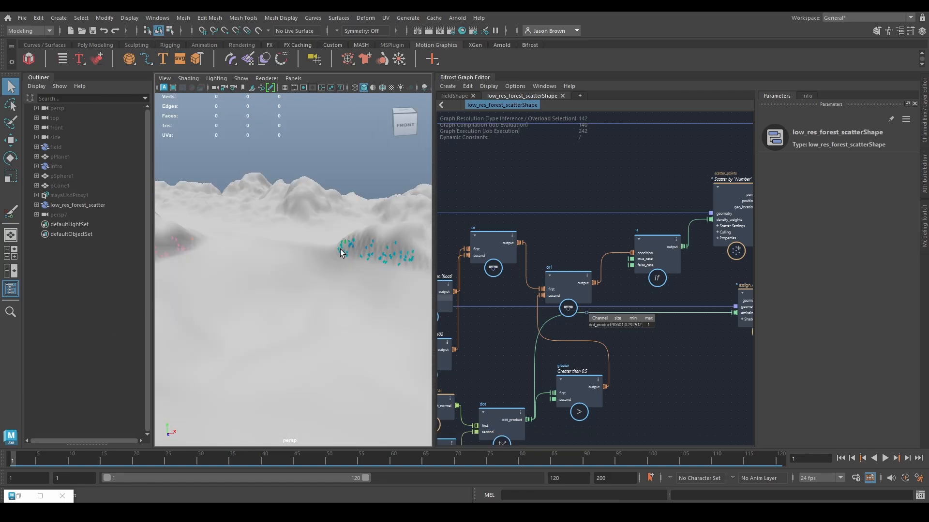
left_click_drag(340, 253, 309, 265, "alt")
middle_click_drag(607, 366, 617, 286, "alt")
scroll(618, 285, "up", 1)
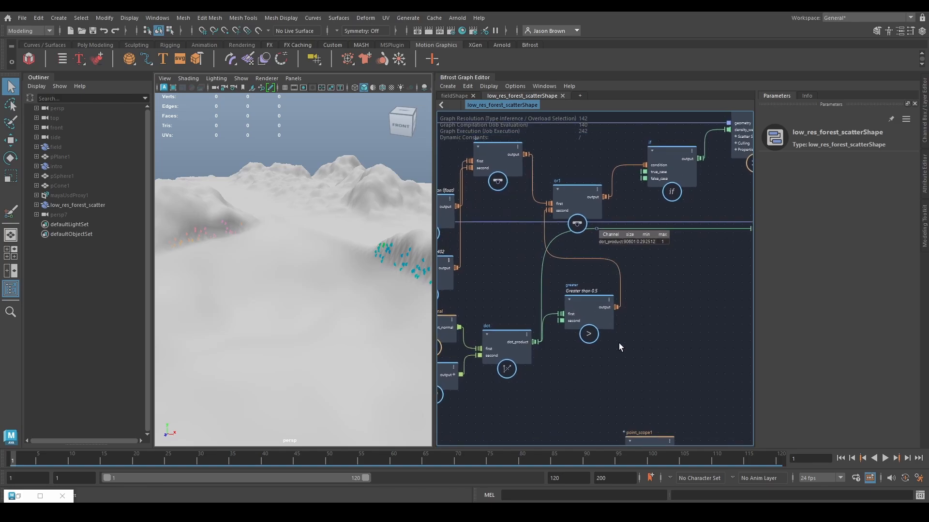
left_click(585, 311)
key("Tab")
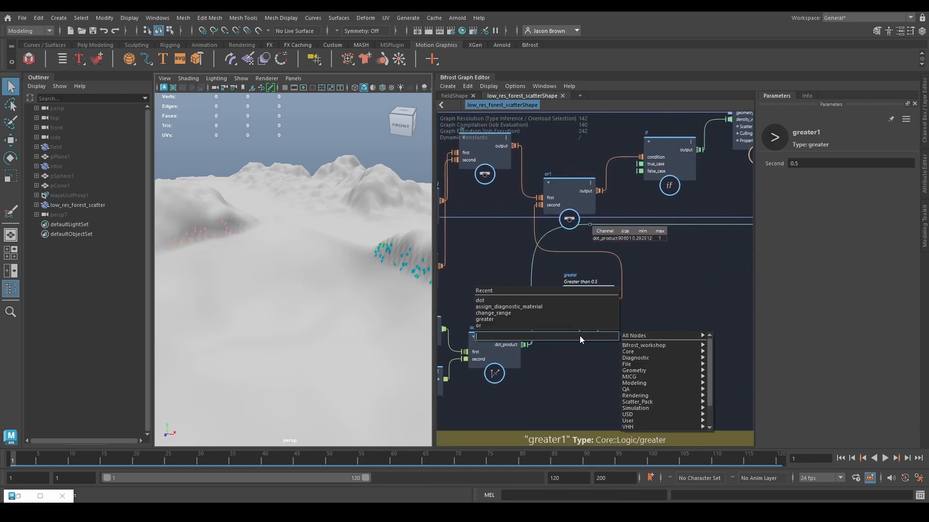
type("less")
key("Return")
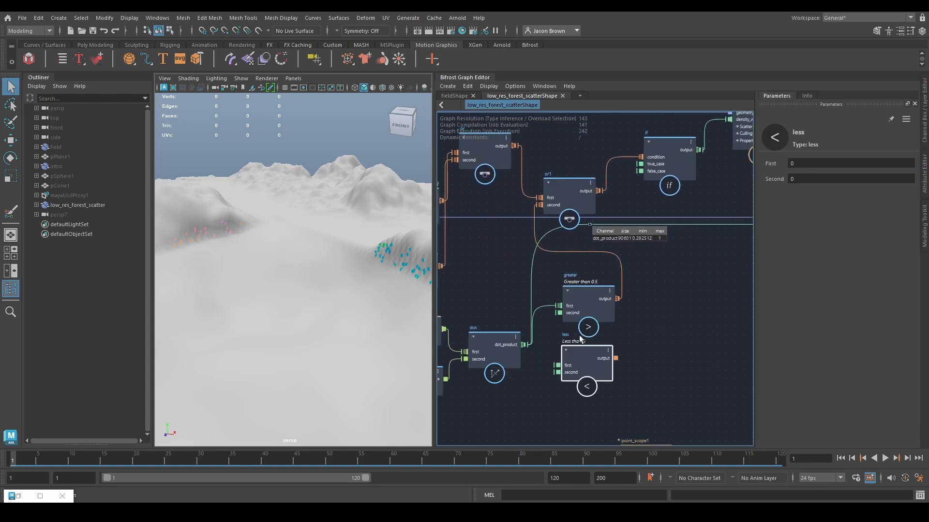
left_click_drag(523, 345, 557, 366)
left_click(587, 357)
left_click(810, 168)
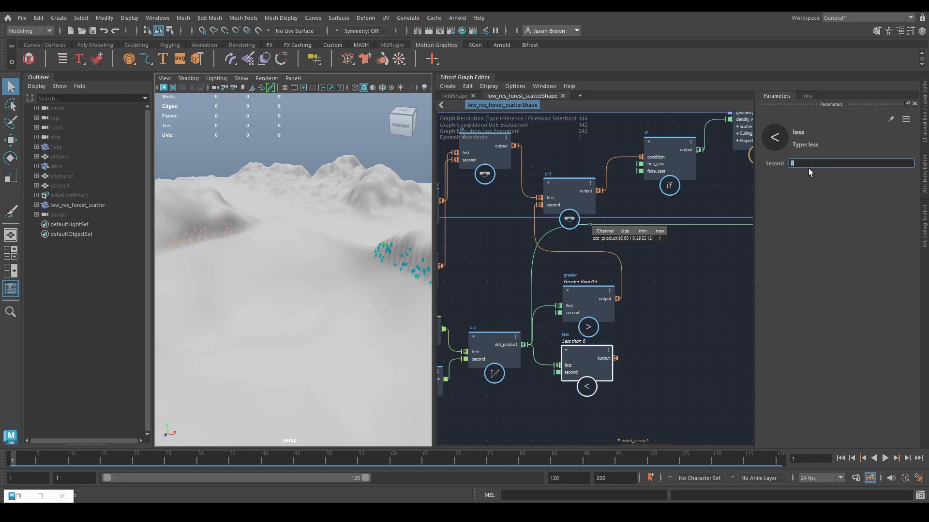
Connect the less output to or1's second input in place of the slope greater node, and delete that greater node
left_click_drag(615, 358, 617, 294)
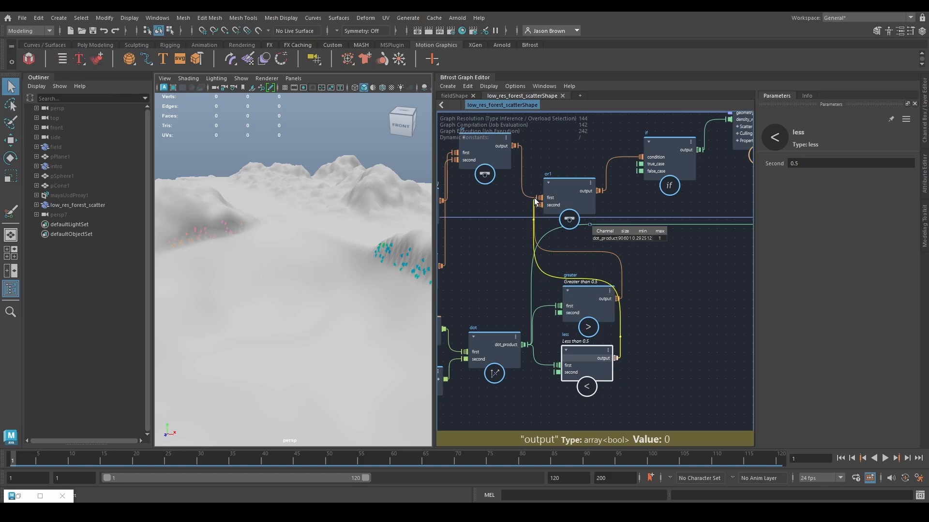
left_click_drag(536, 203, 537, 204)
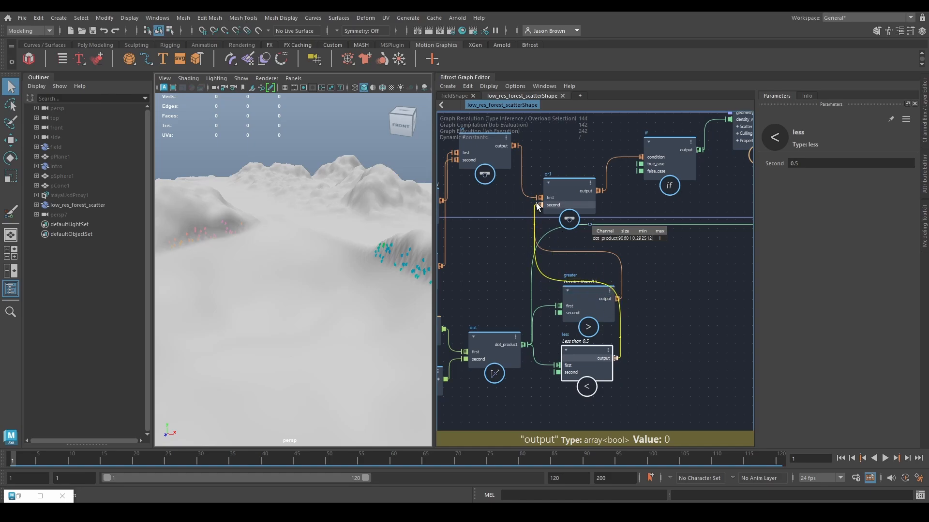
left_click(584, 311)
key("Delete")
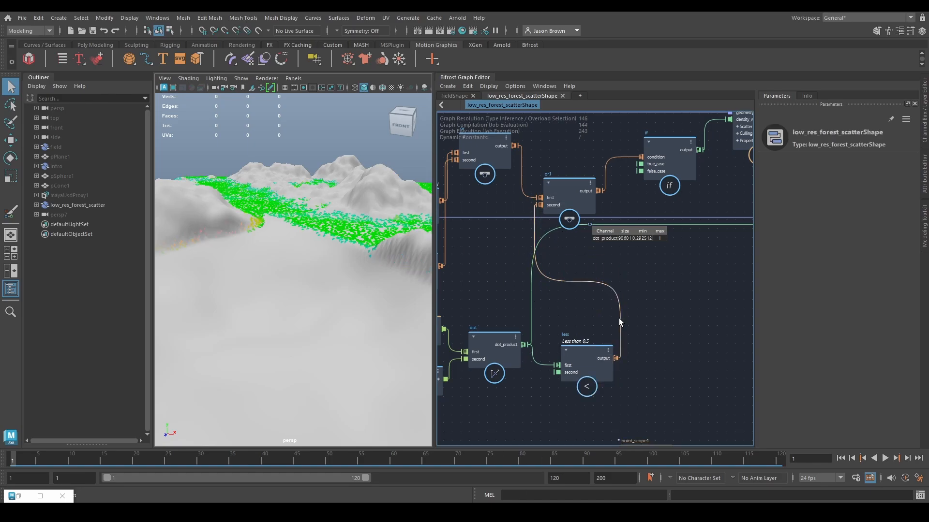
Set the less node's second value to 0.8483 while viewing the steep slopes up close
middle_click_drag(275, 234, 353, 274, "alt")
left_click_drag(232, 288, 299, 256, "alt")
right_click_drag(226, 251, 338, 261, "alt")
middle_click_drag(338, 261, 380, 268, "alt")
right_click_drag(379, 268, 423, 282, "alt")
left_click_drag(423, 282, 328, 322, "alt")
left_click(583, 363)
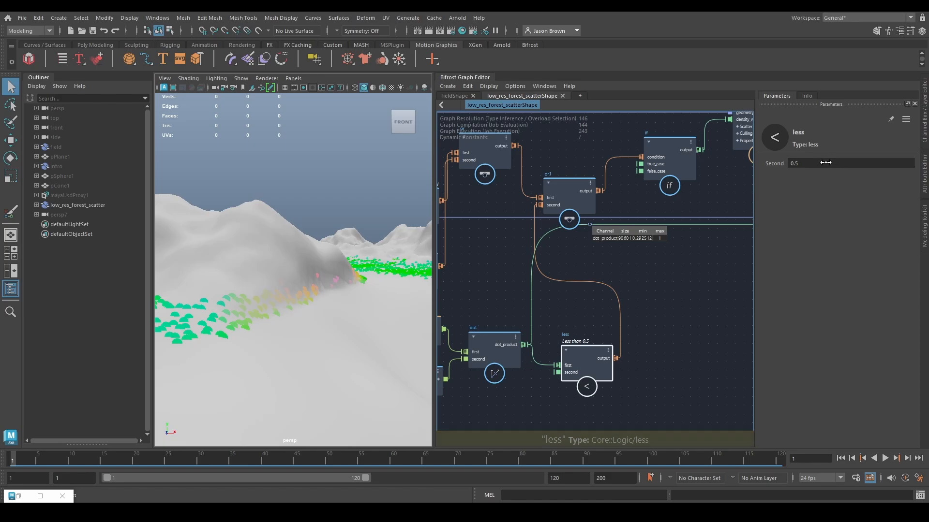
left_click_drag(830, 160, 843, 162)
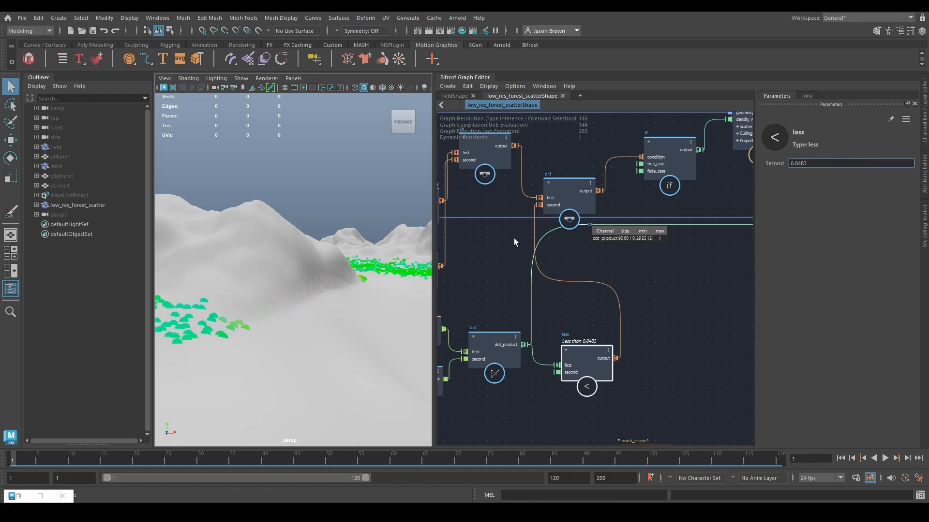
Set the less node's second value to 0.8872 while viewing the wider terrain
left_click_drag(291, 295, 251, 317, "alt")
middle_click_drag(251, 317, 294, 313, "alt")
right_click_drag(294, 312, 344, 324, "alt")
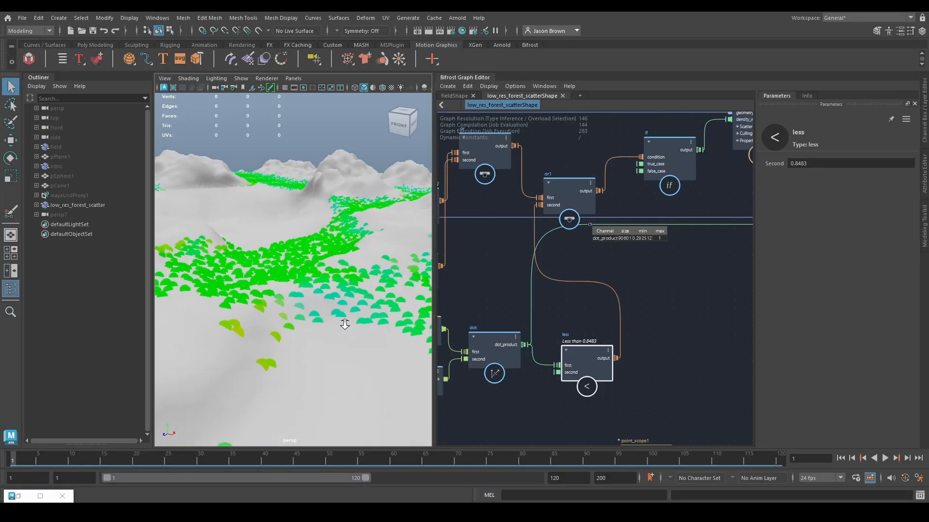
middle_click_drag(328, 326, 333, 311, "alt")
right_click_drag(334, 311, 246, 325, "alt")
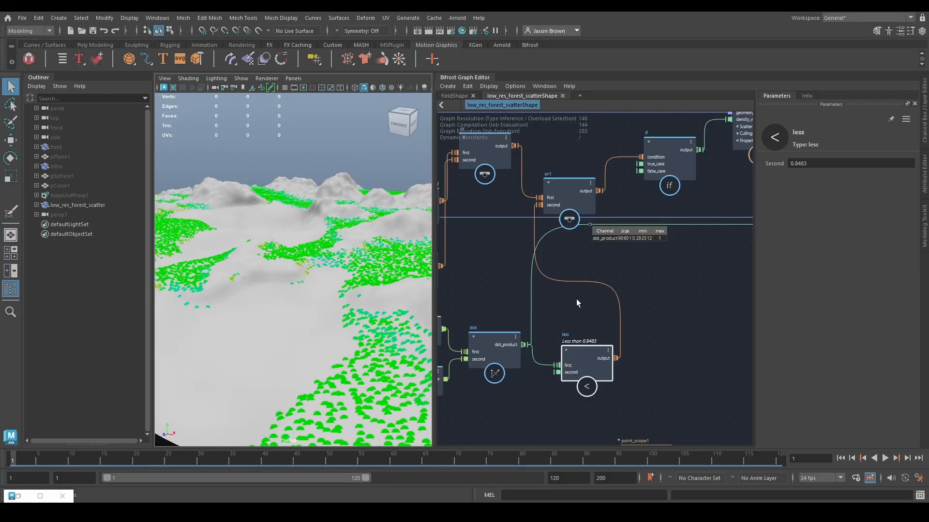
left_click_drag(817, 164, 808, 167)
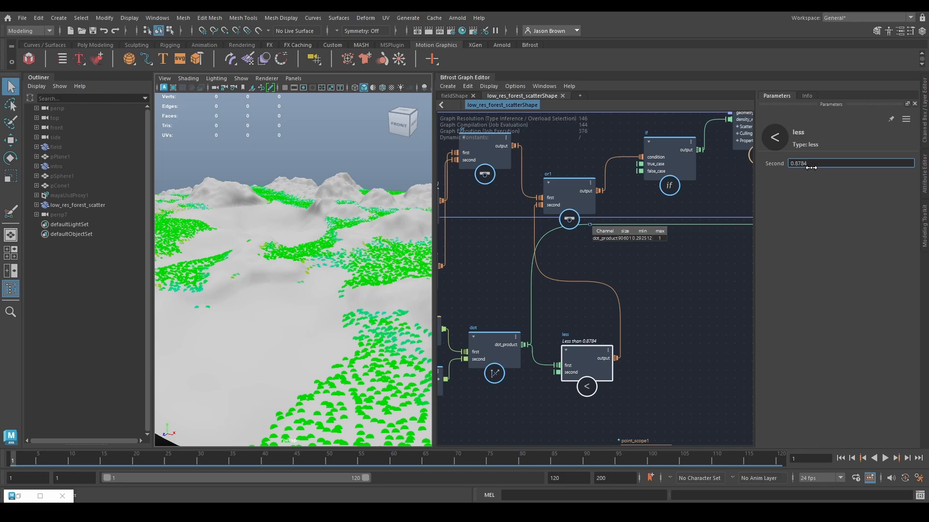
Bypass assign_diagnostic_material by moving it aside and wiring the terrain geometry directly into the terminal's diagnostic port
left_click_drag(387, 241, 288, 260, "alt")
middle_click_drag(726, 251, 547, 397, "alt")
middle_click_drag(584, 332, 581, 340, "alt")
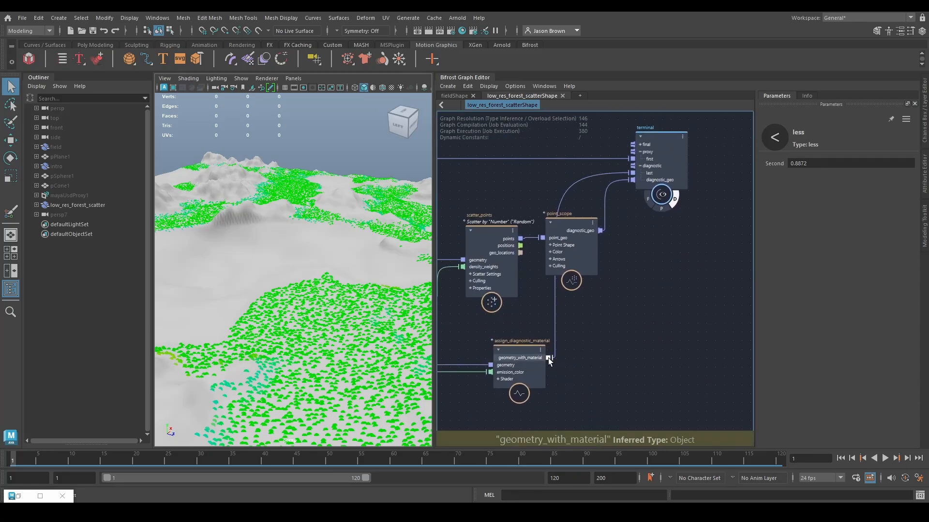
left_click_drag(536, 359, 650, 323)
left_click_drag(585, 331, 632, 175)
Examine the scattered points on the terrain with its own material from near and far
right_click_drag(288, 259, 343, 284, "alt")
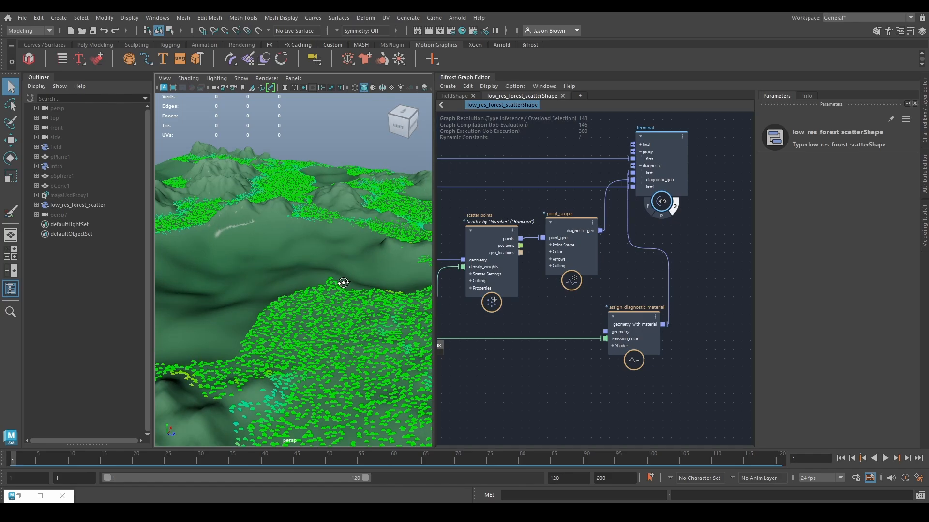
left_click_drag(344, 284, 274, 267, "alt")
right_click_drag(273, 267, 371, 292, "alt")
left_click_drag(371, 292, 310, 227, "alt")
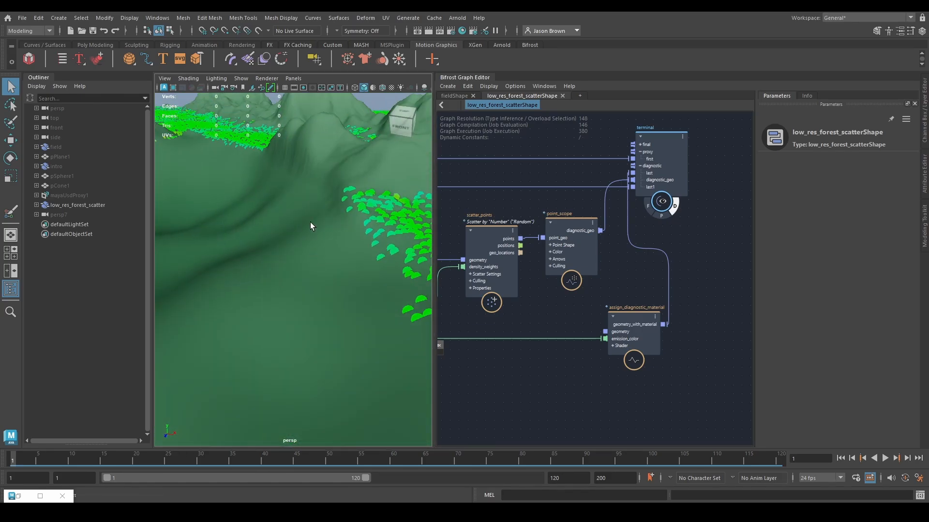
right_click_drag(387, 382, 302, 335, "alt")
right_click_drag(348, 290, 252, 269, "alt")
Move the less_or_equal node up and place the height greater node directly beneath it, close to the first or node
middle_click_drag(530, 313, 740, 258, "alt")
left_click(549, 248)
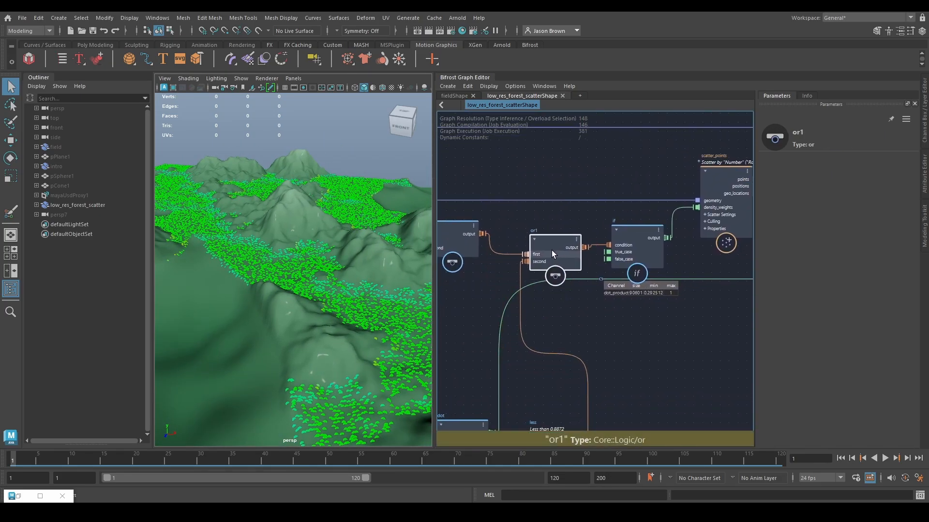
middle_click_drag(548, 251, 599, 242, "alt")
right_click_drag(599, 242, 593, 260, "alt")
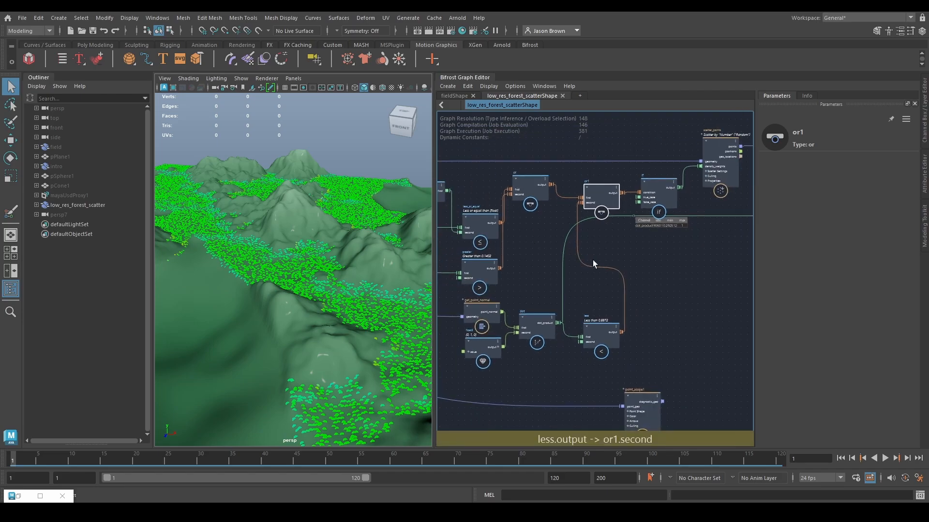
middle_click_drag(588, 278, 623, 326, "alt")
left_click(519, 238)
left_click_drag(518, 238, 521, 225)
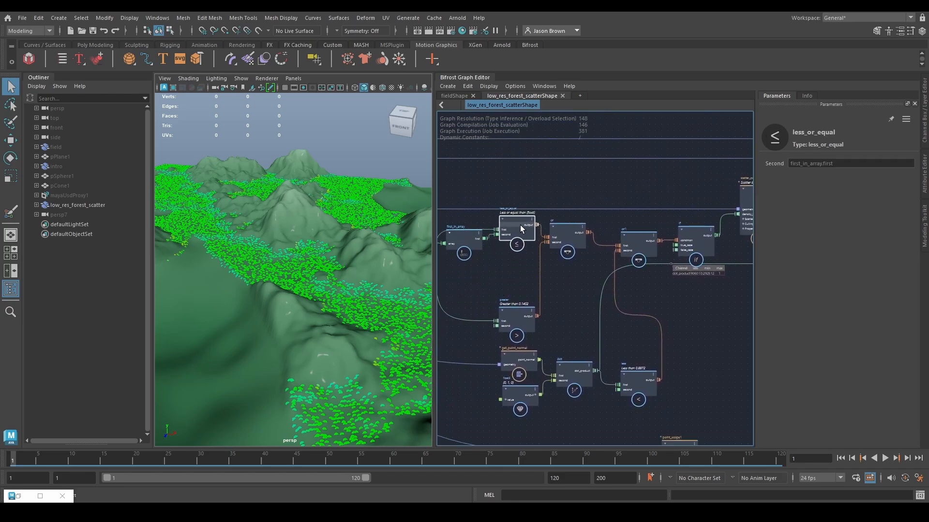
left_click_drag(515, 309, 517, 278)
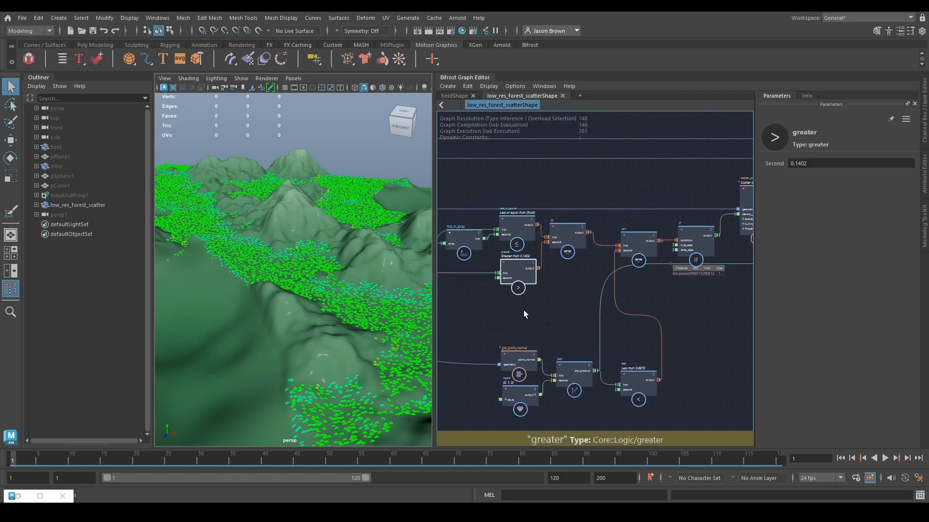
Shift the get_point_normal, up vector, dot and less nodes together toward the height logic, and line up less with dot
middle_click_drag(523, 312, 532, 290, "alt")
left_click_drag(491, 318, 641, 389)
left_click_drag(640, 356, 579, 341)
middle_click_drag(644, 320, 637, 331, "alt")
scroll(638, 329, "up", 3)
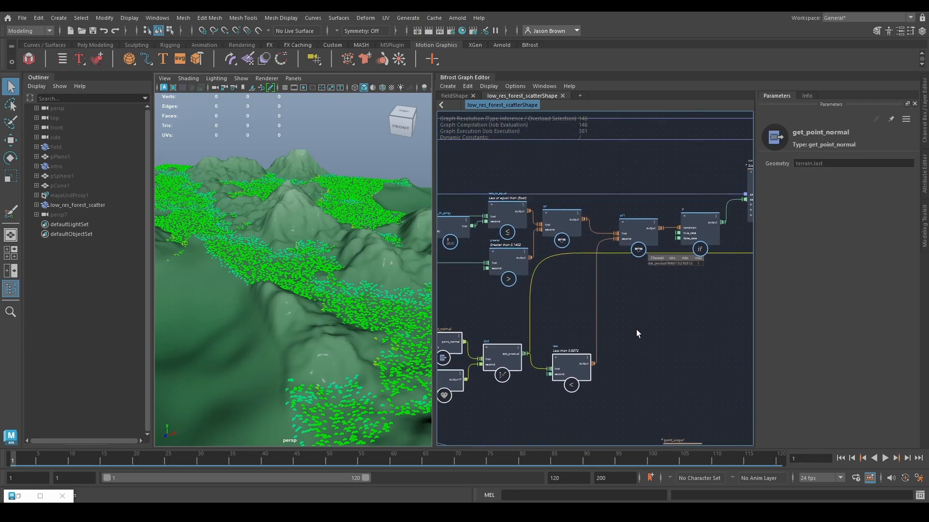
left_click_drag(495, 247, 501, 255)
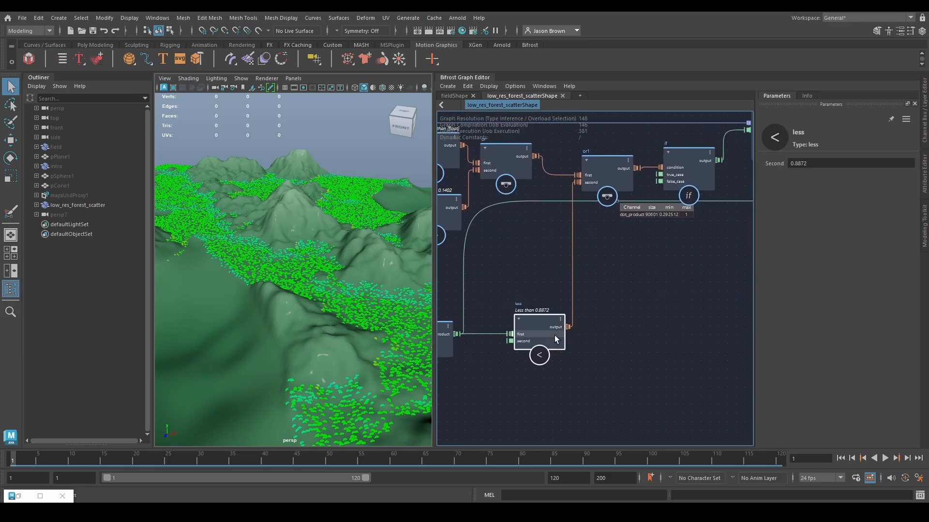
Remove the watchpoint from the dot_product connection
middle_click_drag(631, 336, 517, 355)
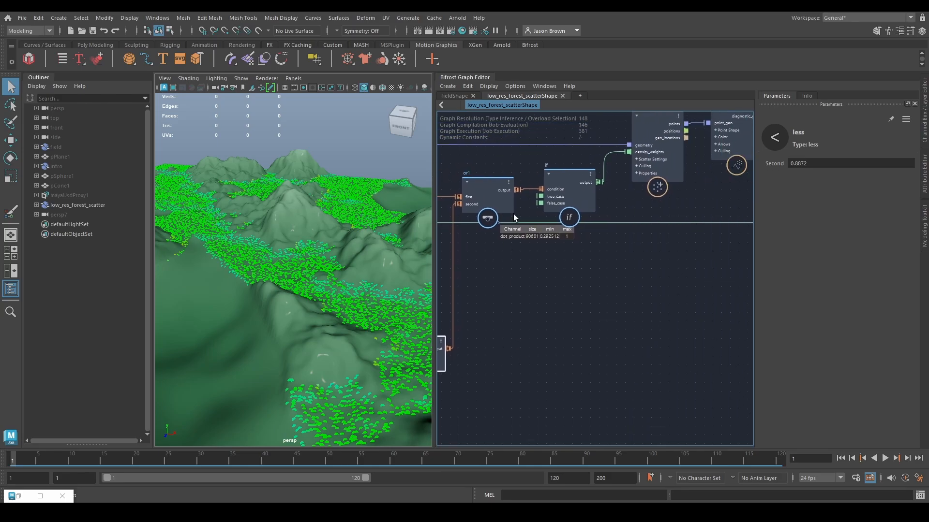
left_click(630, 257)
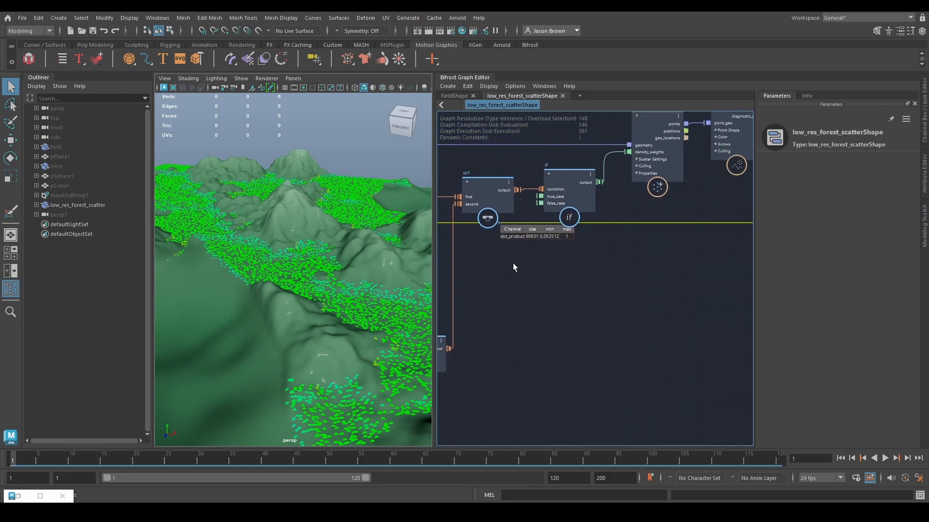
middle_click_drag(587, 287, 611, 304)
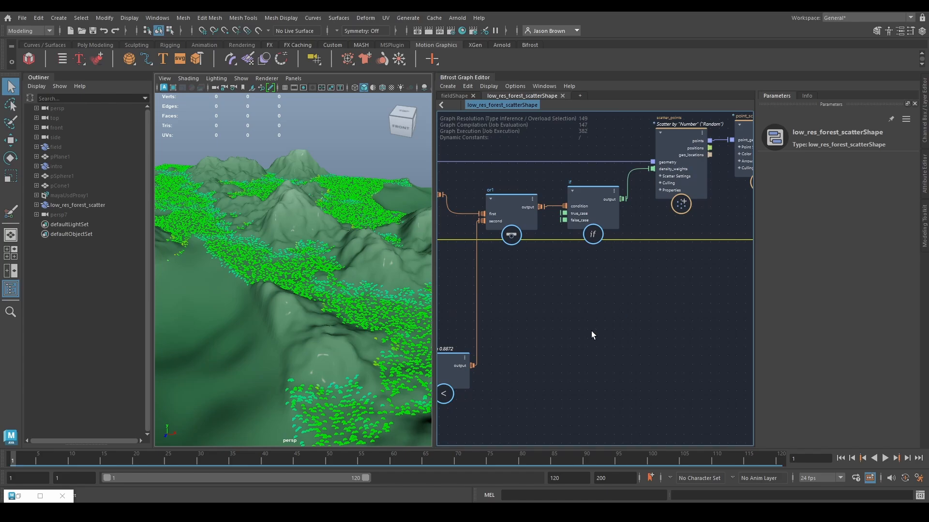
Add a find_all_true_in_array node fed by the less node's output and line it up beside the less node
middle_click_drag(576, 330, 599, 315)
left_click_drag(496, 352, 583, 338)
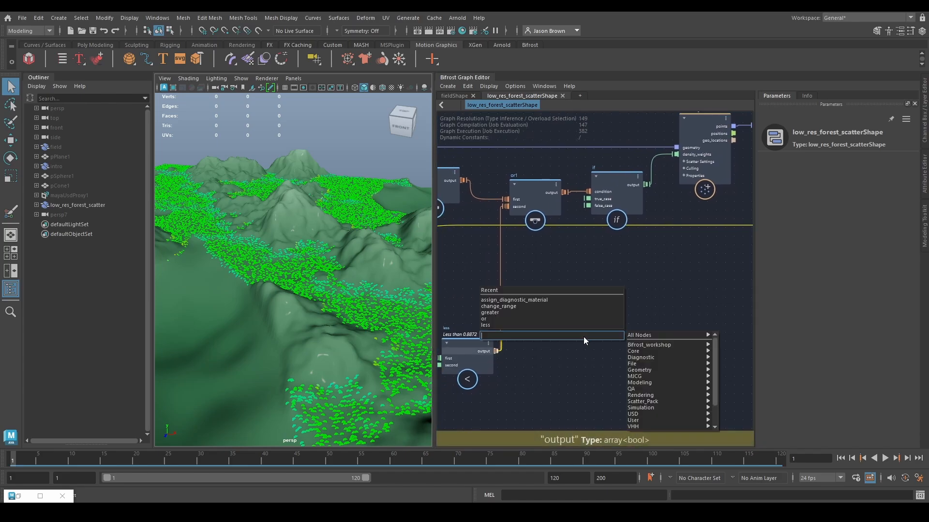
type("findall")
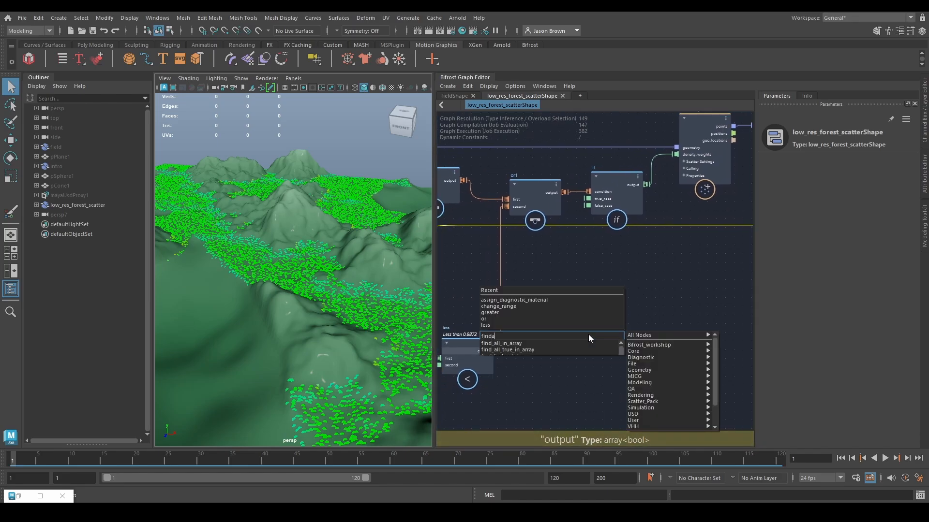
key("Down")
key("Return")
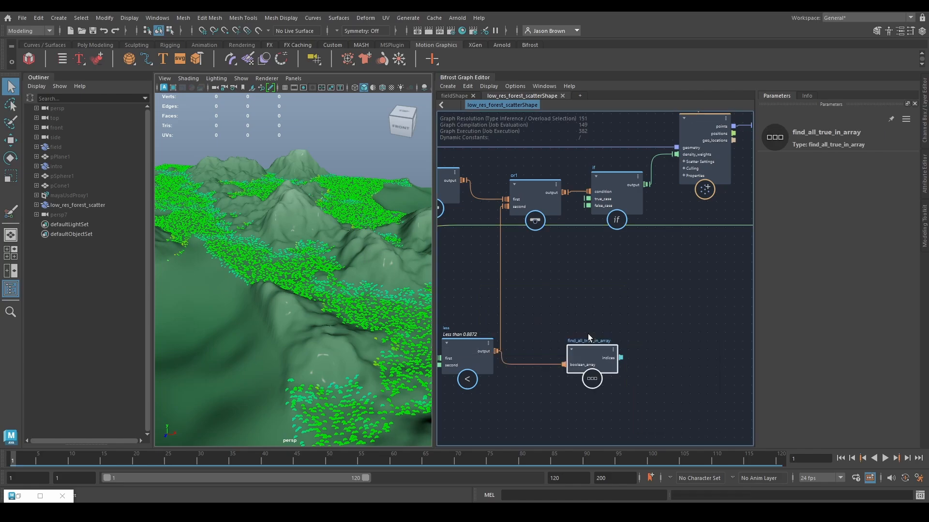
middle_click_drag(574, 327, 633, 327)
mouse_move(657, 370)
left_mouse_down()
mouse_move(646, 344)
mouse_move(647, 357)
left_mouse_up()
middle_click_drag(680, 292, 634, 311)
Check the if node's true and false values, and move find_all_true_in_array up nearer the if node
left_click(645, 206)
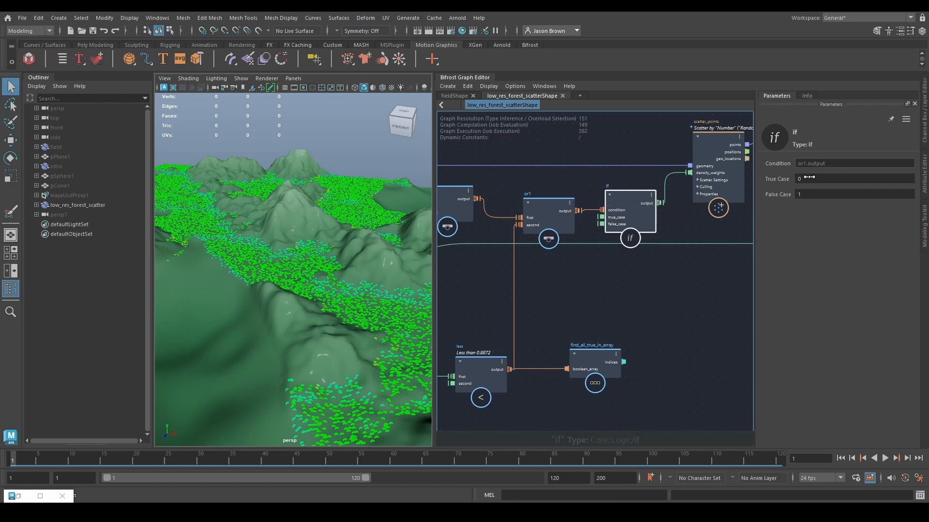
middle_click_drag(560, 312, 586, 297)
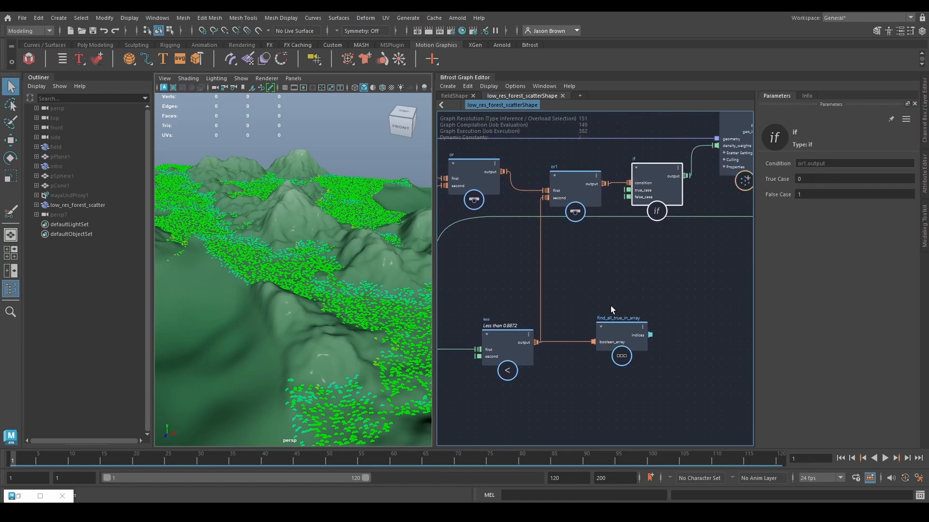
middle_click_drag(658, 311, 622, 311)
left_click_drag(593, 336, 624, 278)
middle_click_drag(677, 262, 562, 350)
middle_click_drag(572, 123, 497, 155)
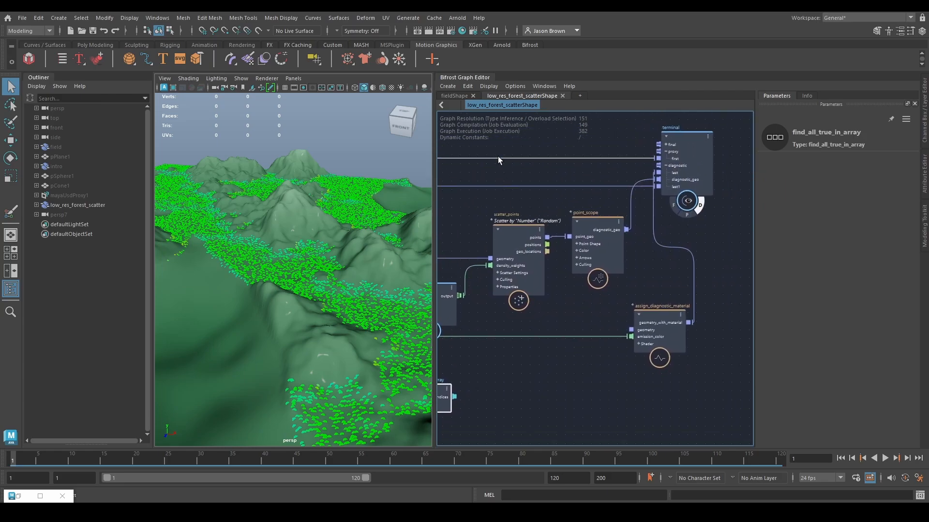
Shift the scatter_points, point_scope, terminal and assign_diagnostic_material nodes away from the if node to make room, and nudge find_all_true_in_array
left_click_drag(494, 141, 826, 380)
left_click_drag(523, 255, 698, 255)
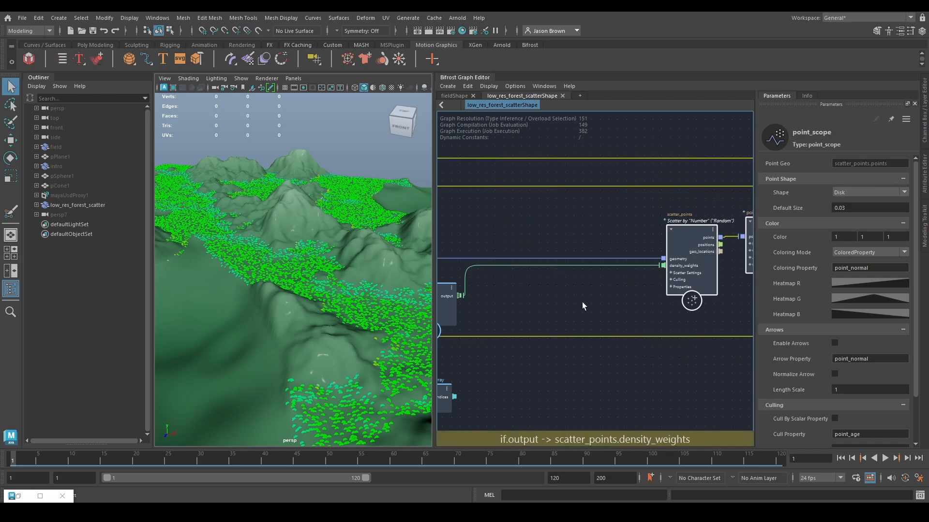
middle_click_drag(461, 307, 500, 280)
middle_click_drag(558, 358, 571, 330)
left_click_drag(492, 342, 507, 343)
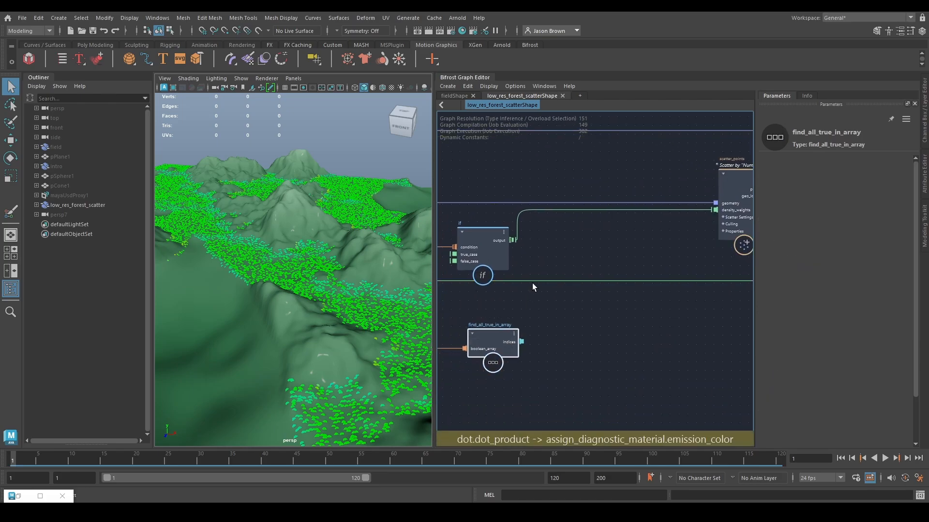
Add a set_in_array node fed by the if node's output and place it beside find_all_true_in_array
left_click_drag(631, 257, 617, 257)
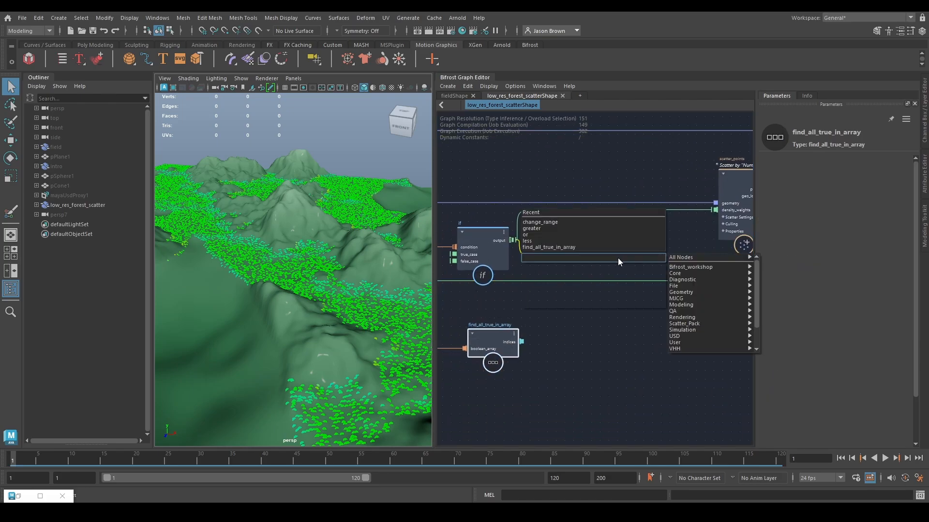
type("set_in")
key("Down")
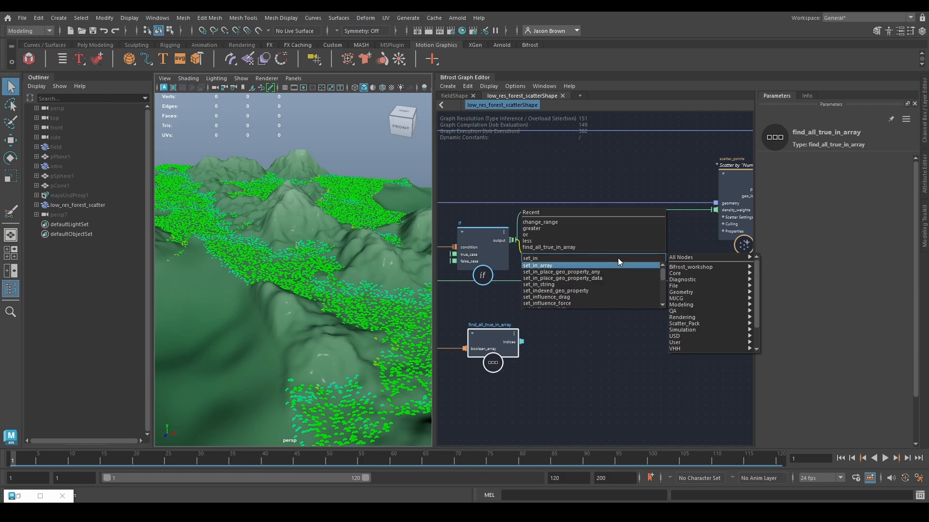
key("Return")
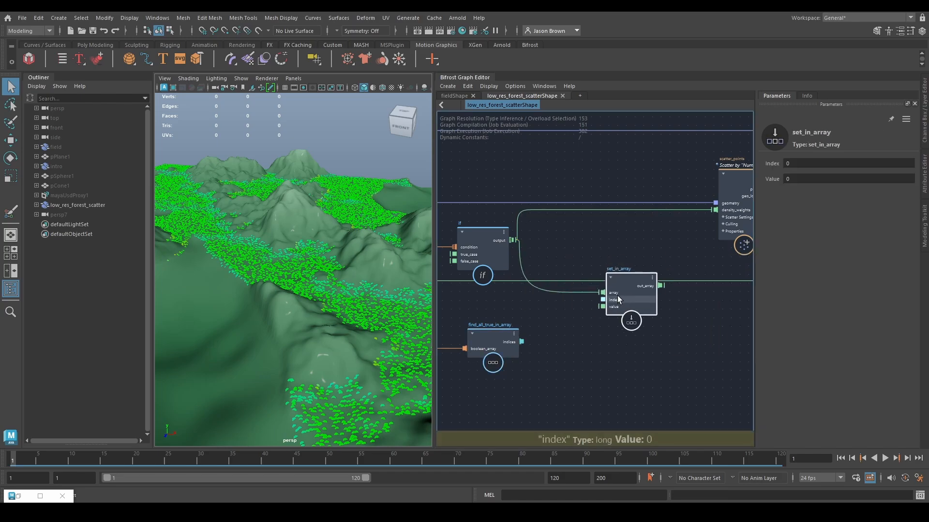
left_click_drag(615, 294, 602, 323)
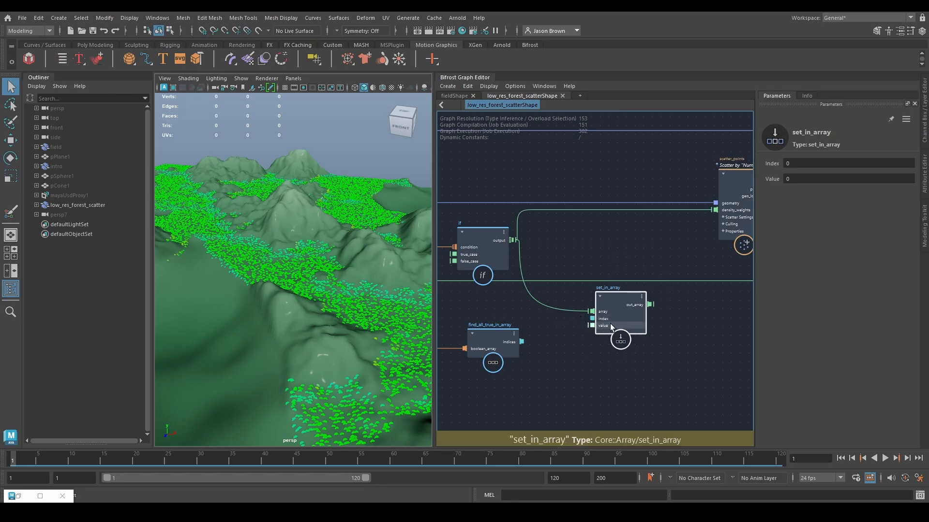
Line up find_all_true_in_array under the if node and connect its indices to set_in_array's index
middle_click_drag(533, 374, 599, 370, "alt")
left_click_drag(561, 336, 551, 328)
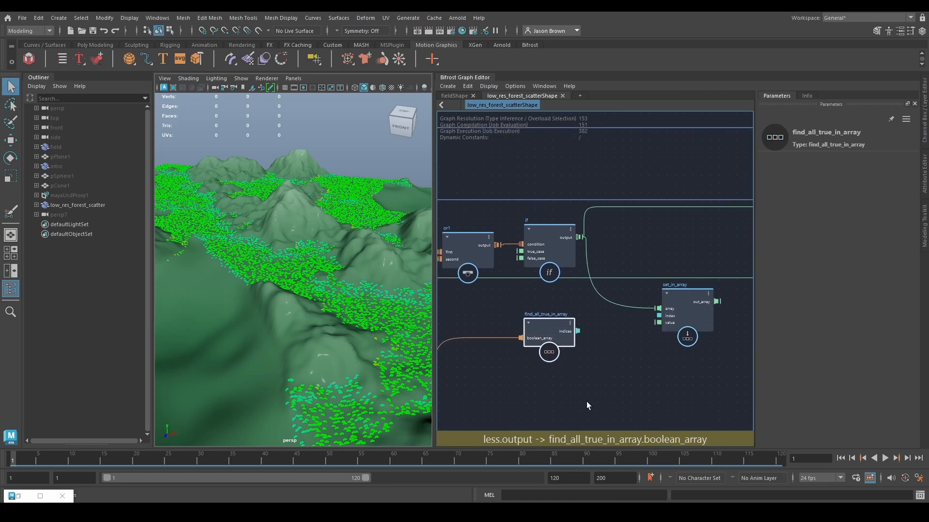
middle_click_drag(596, 364, 554, 391, "alt")
left_click_drag(536, 357, 618, 342)
middle_click_drag(639, 338, 604, 347, "alt")
left_click(603, 347)
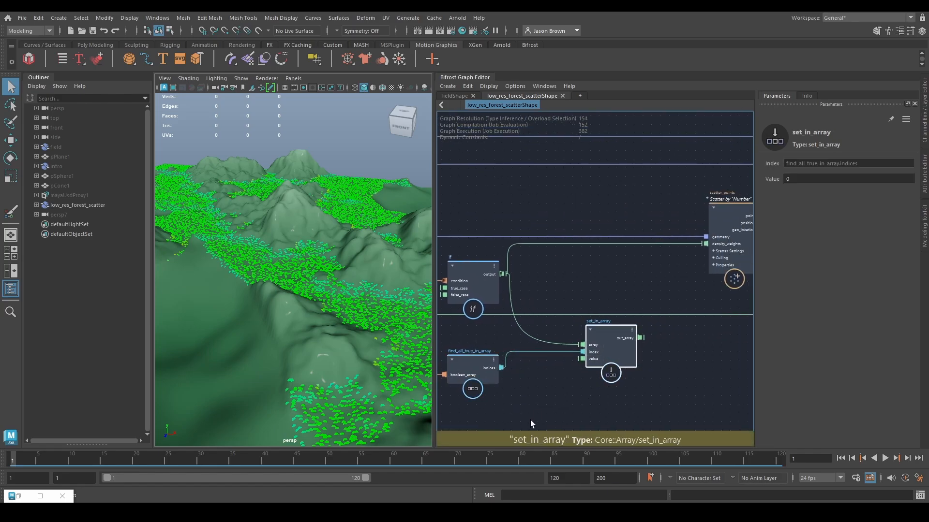
Connect the or node's output directly to the if node's condition, bypassing or1, and move or1 down out of line
middle_click_drag(545, 400, 726, 371, "alt")
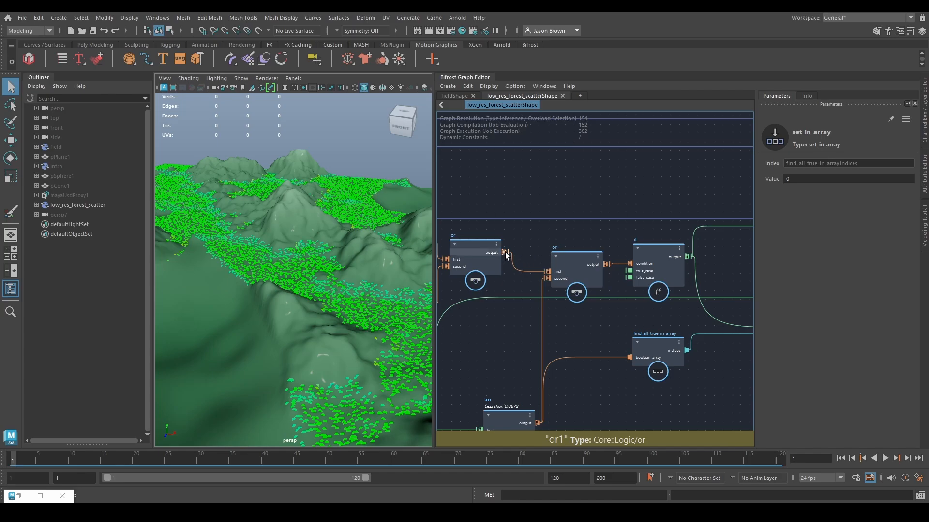
left_click_drag(505, 253, 641, 264)
left_click_drag(573, 273, 573, 292)
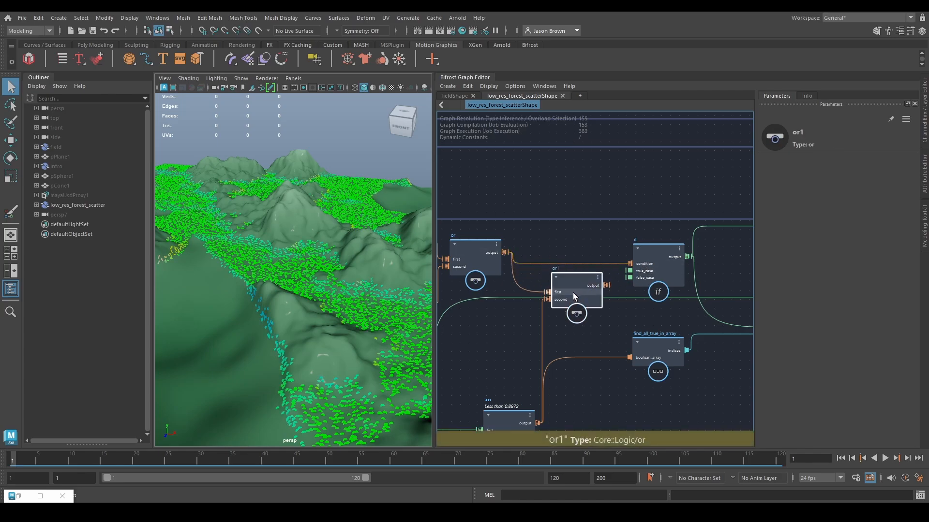
middle_click_drag(644, 349, 404, 365, "alt")
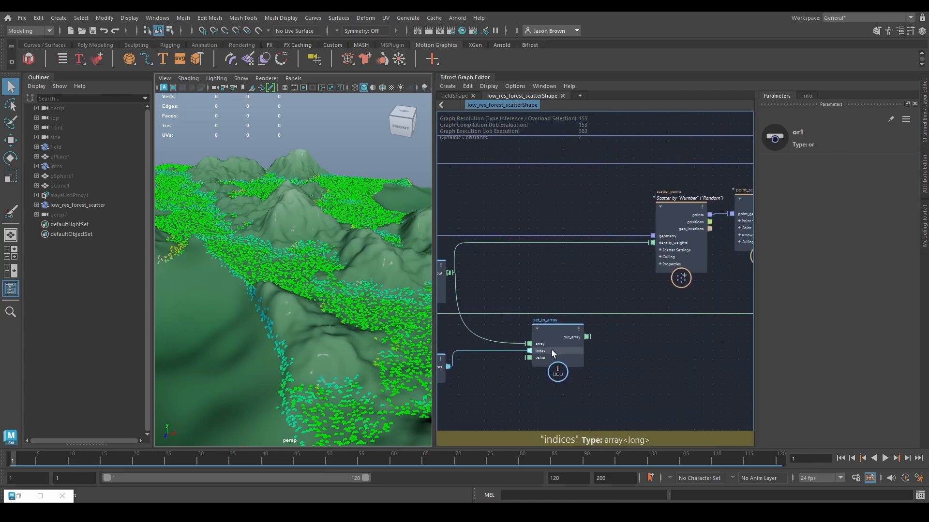
Check set_in_array's value, connect its out_array to scatter_points' density_weights, and inspect the scatter on the terrain
left_click(550, 359)
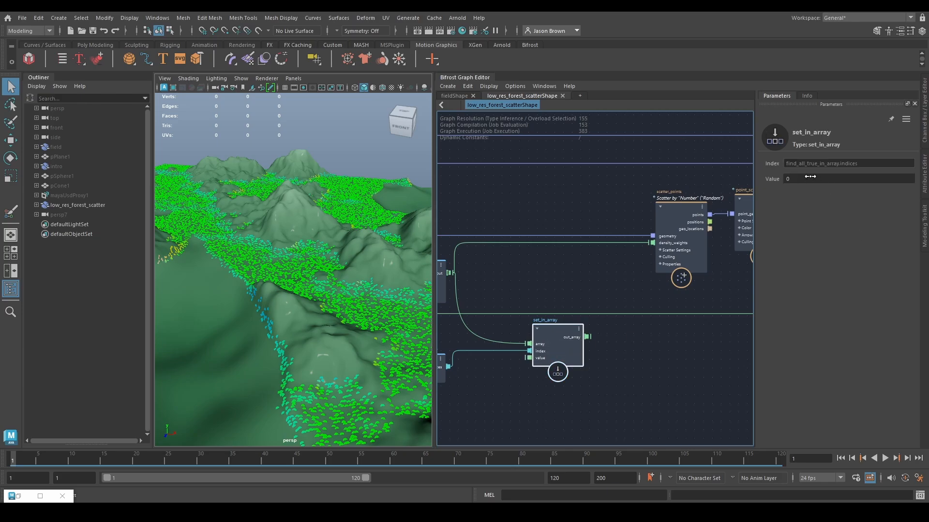
middle_click_drag(600, 341, 645, 325, "alt")
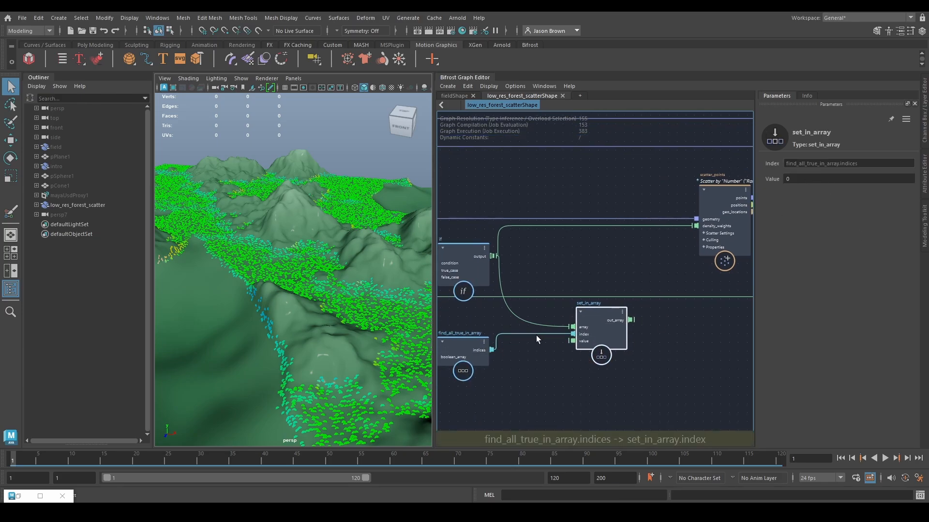
left_click_drag(634, 319, 697, 228)
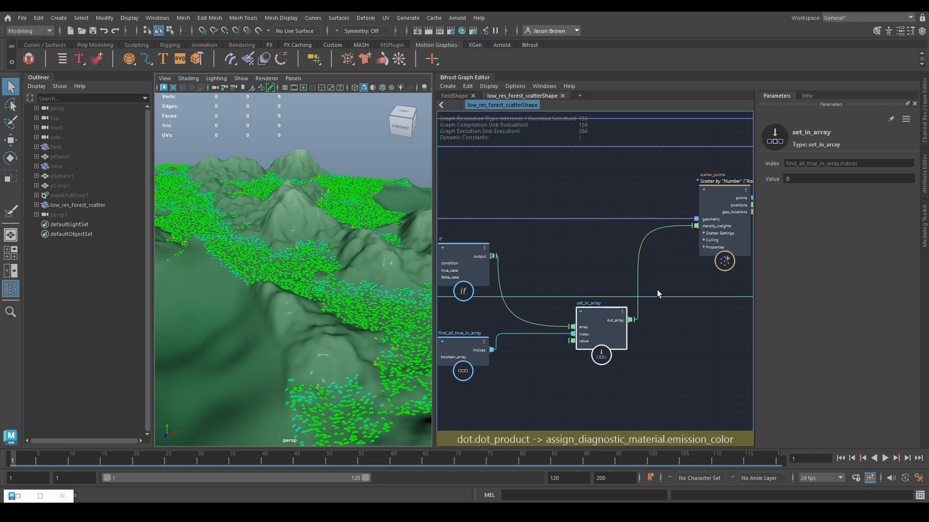
left_click_drag(282, 311, 305, 281, "alt")
Delete the disconnected or1 node
middle_click_drag(590, 376, 685, 372)
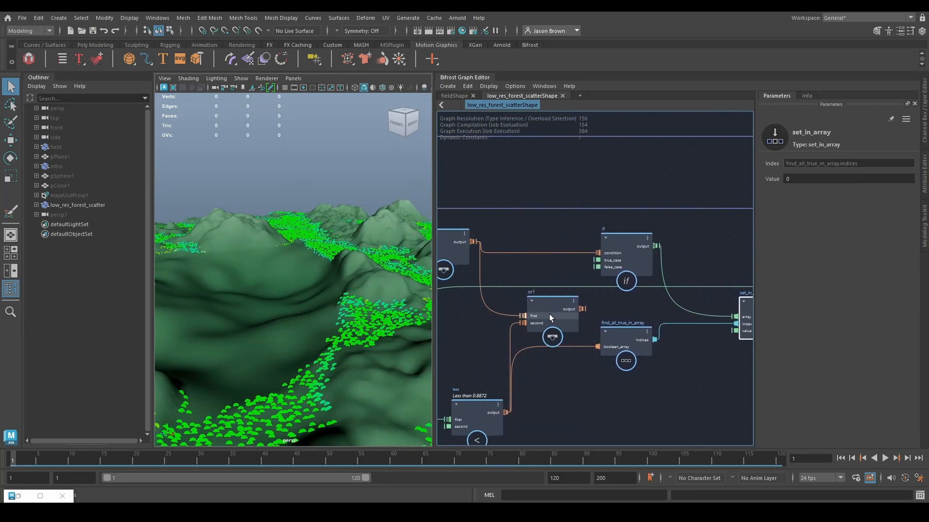
left_click(541, 326)
key("Delete")
Move the less node up level with find_all_true_in_array, close to the height comparison nodes
middle_click_drag(610, 337, 660, 312)
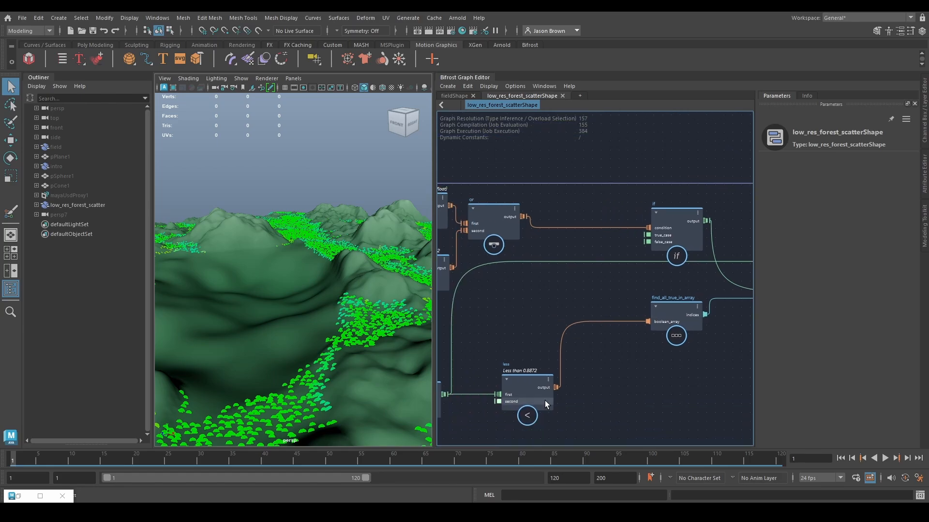
left_click_drag(544, 401, 482, 324)
middle_click_drag(497, 321, 576, 350)
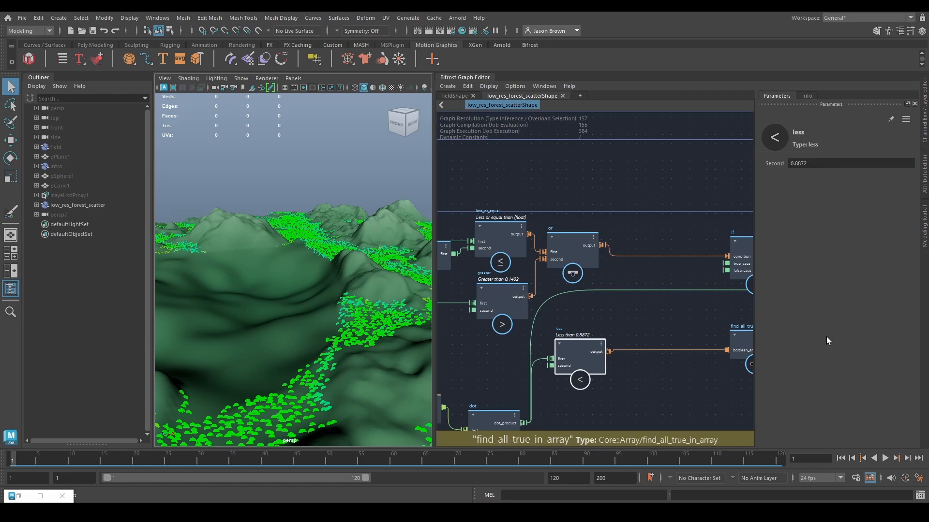
middle_click_drag(691, 385, 655, 393)
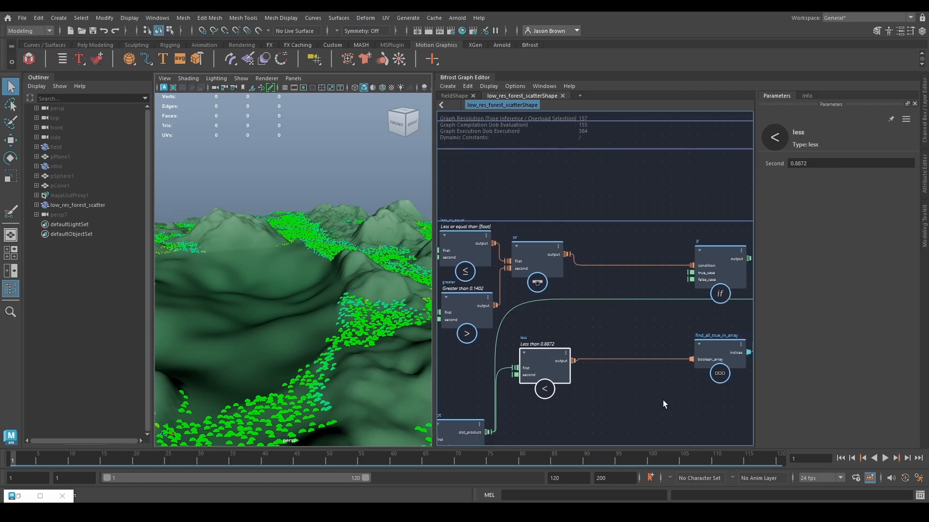
Review the if node's true and false cases and set_in_array's index and value inputs
middle_click_drag(606, 417, 499, 426)
middle_click_drag(673, 377, 621, 361, "alt")
left_click(559, 265)
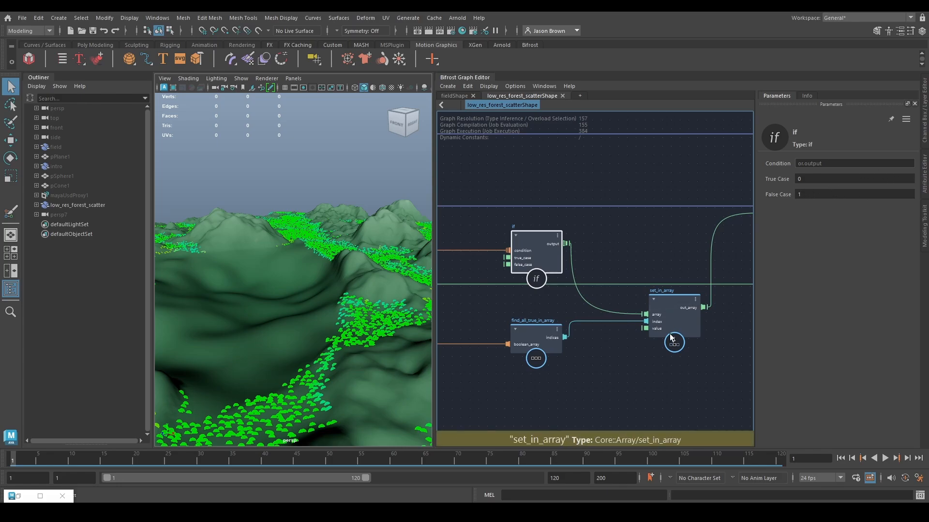
middle_click_drag(620, 320, 605, 318, "alt")
left_click_drag(652, 312, 653, 312)
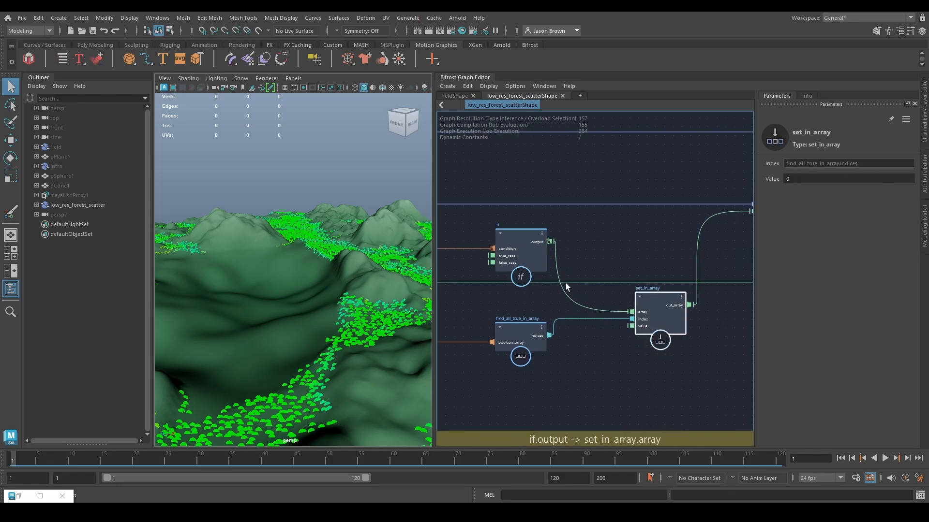
Move the if and find_all_true_in_array nodes farther from set_in_array to open up the connections between them
left_click_drag(524, 242, 469, 238)
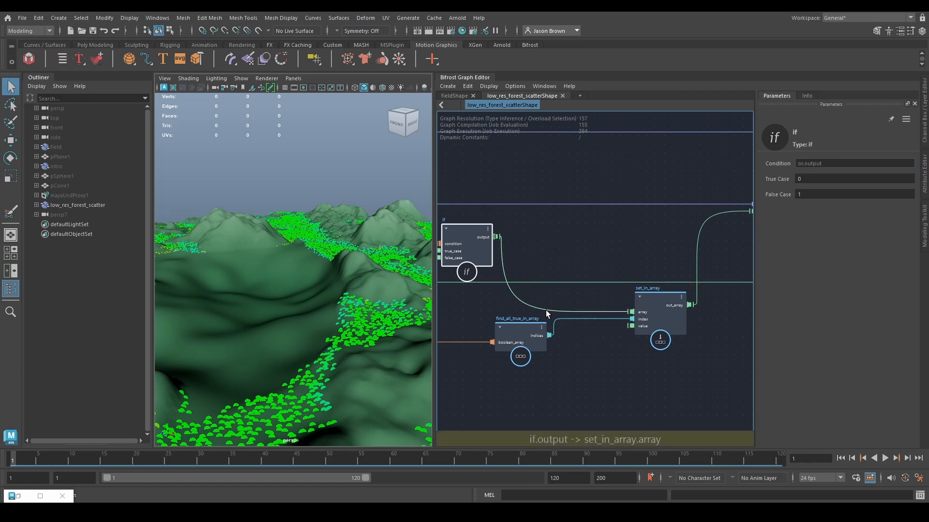
left_click_drag(515, 334, 458, 332)
middle_click_drag(544, 362, 763, 354, "alt")
middle_click_drag(639, 352, 516, 343, "alt")
middle_click_drag(567, 328, 561, 329, "alt")
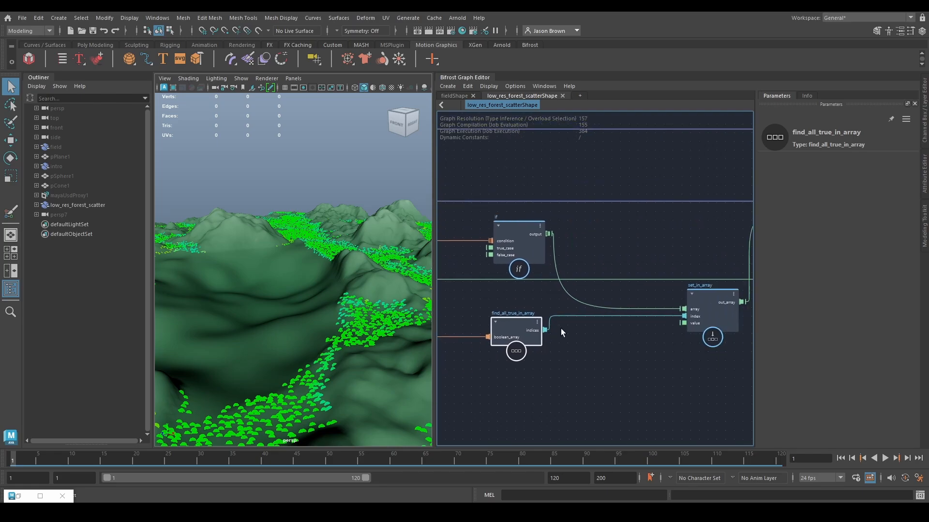
Add a watchpoint to the indices connection into set_in_array, and examine the indices, set_in_array's value and the link to density_weights
left_click_drag(581, 311, 582, 311)
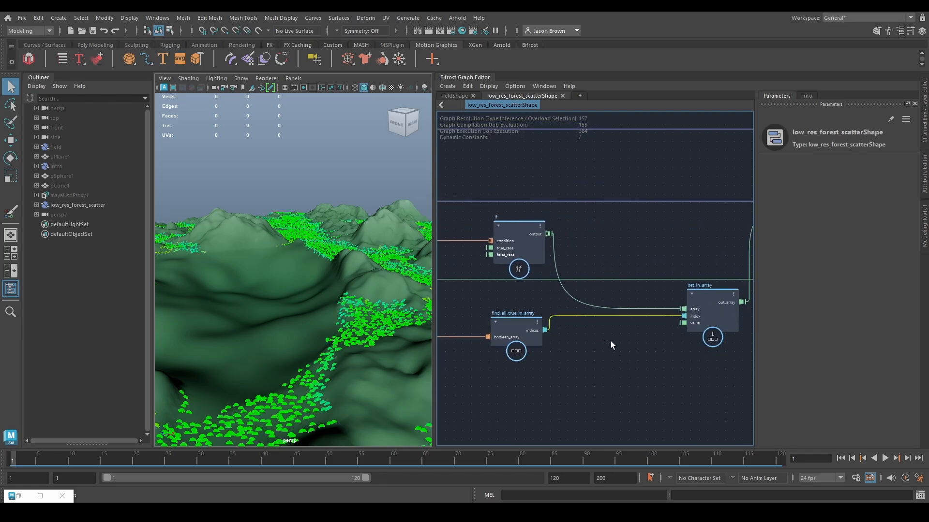
scroll(623, 341, "up", 2)
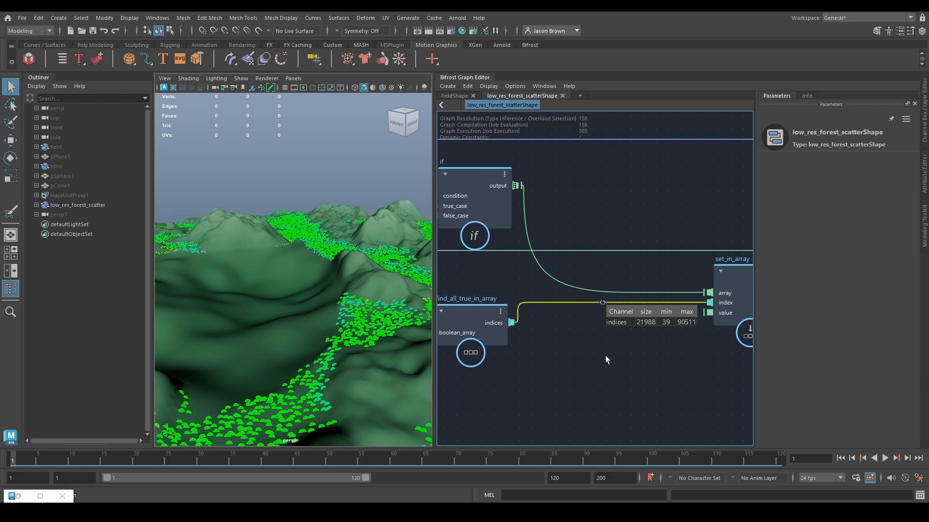
middle_click_drag(616, 353, 574, 361, "alt")
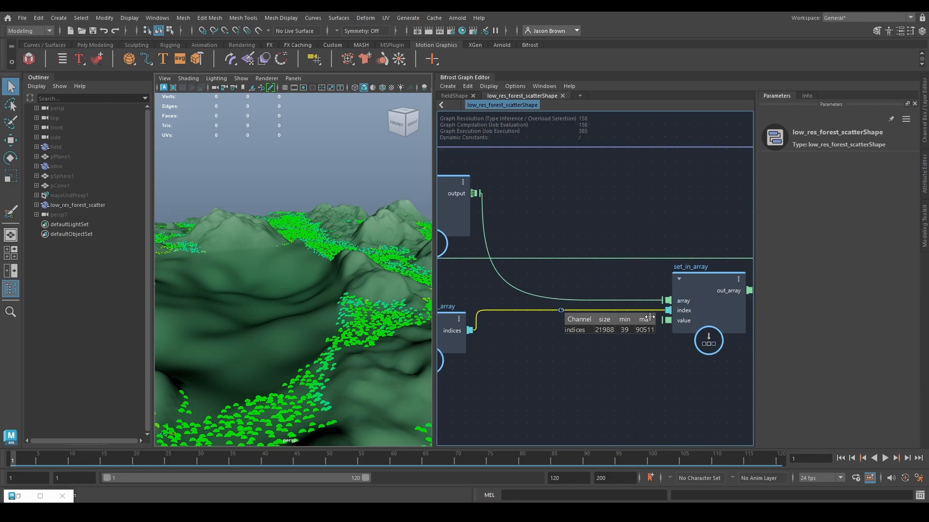
middle_click_drag(678, 365, 501, 365, "alt")
left_click(544, 329)
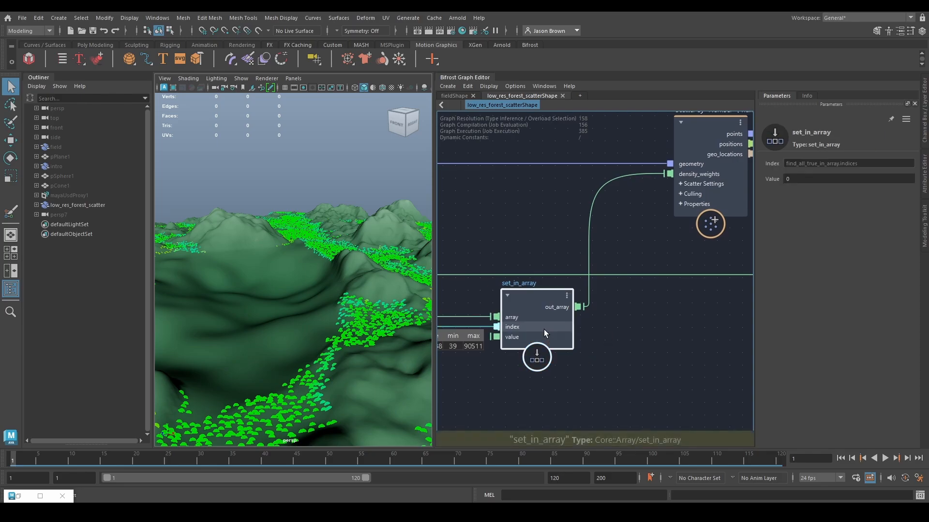
middle_click_drag(608, 346, 454, 431, "alt")
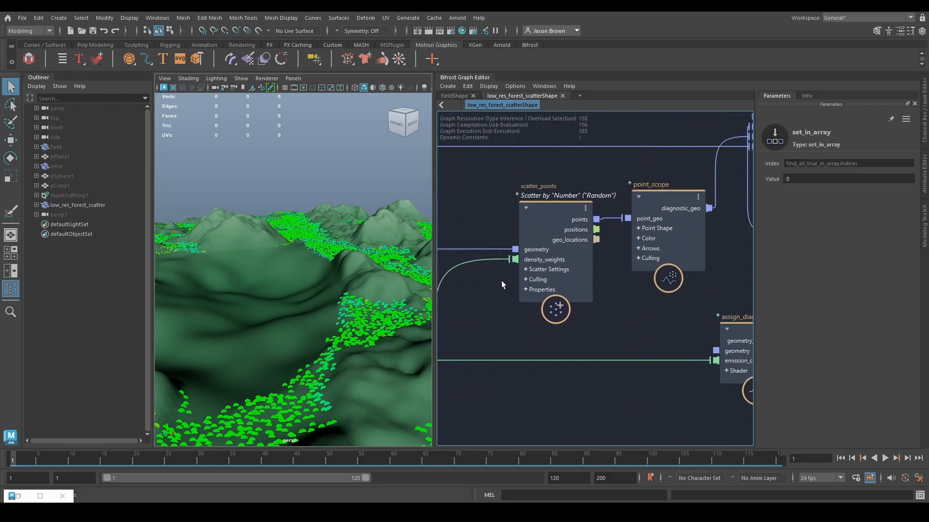
scroll(550, 365, "down", 3)
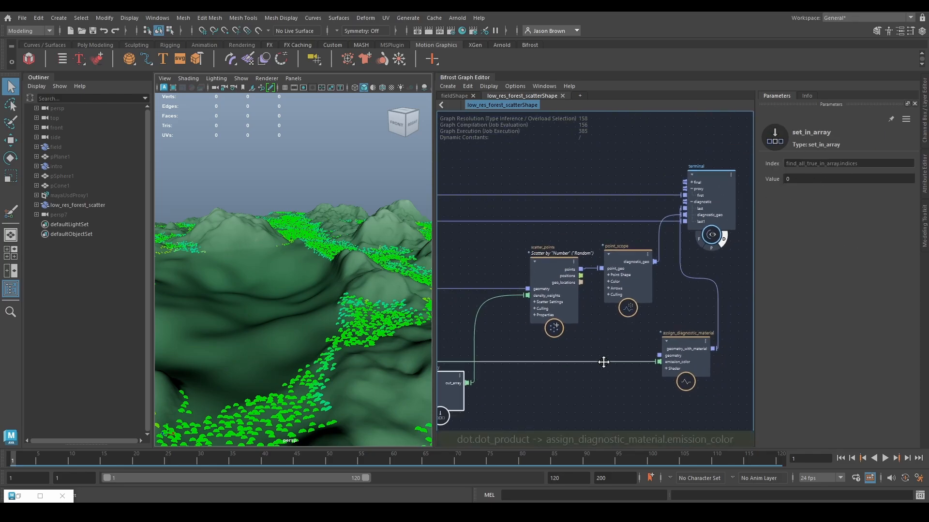
Remove the watchpoint from the indices connection and move set_in_array closer to find_all_true_in_array
middle_click_drag(603, 363, 856, 334, "alt")
middle_click_drag(617, 349, 576, 335, "alt")
left_click_drag(675, 345, 608, 346)
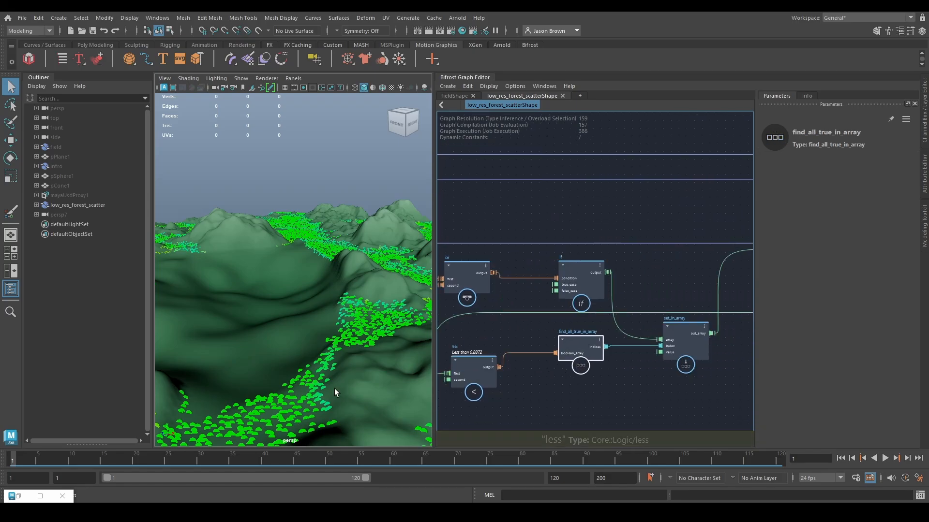
Examine the scatter across the whole terrain and review the height and slope threshold nodes feeding the density weights
right_click_drag(334, 387, 250, 296, "alt")
left_click_drag(251, 296, 326, 329, "alt")
middle_click_drag(596, 381, 774, 398, "alt")
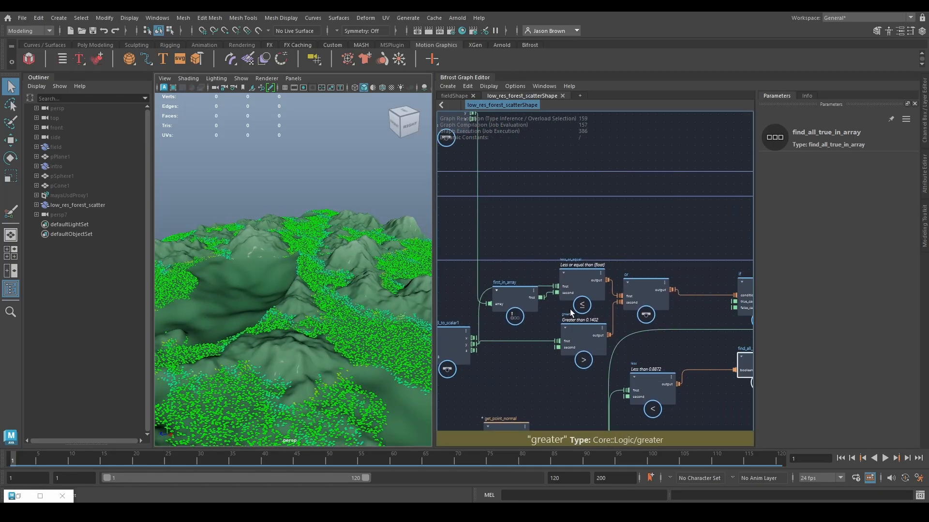
left_click(580, 282)
left_click(573, 332)
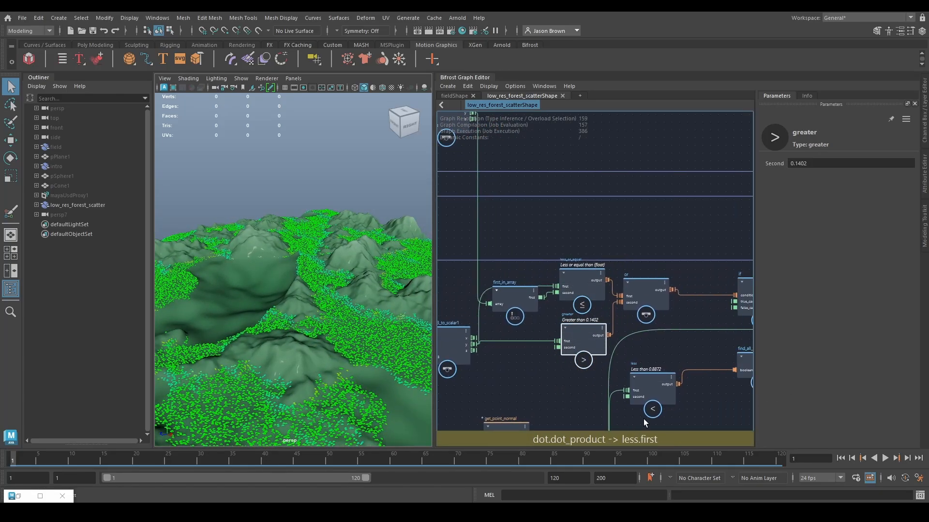
middle_click_drag(643, 418, 494, 407, "alt")
left_click(498, 370)
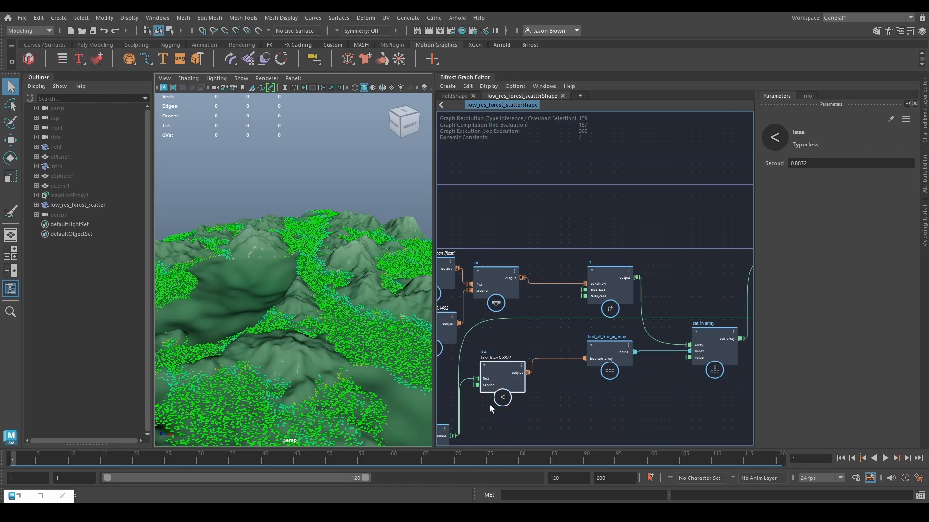
left_click_drag(411, 379, 336, 365, "alt")
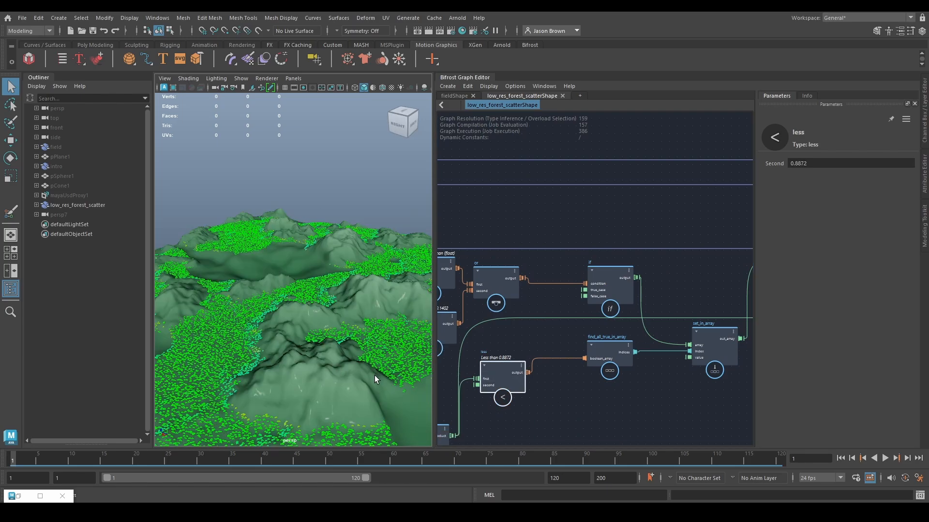
middle_click_drag(530, 369, 564, 317, "alt")
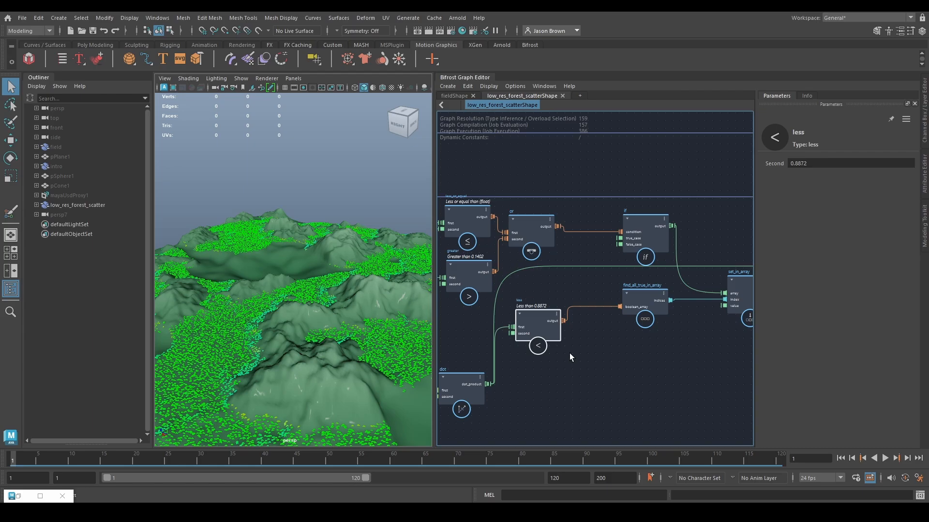
middle_click_drag(561, 359, 682, 350)
scroll(666, 353, "down", 2)
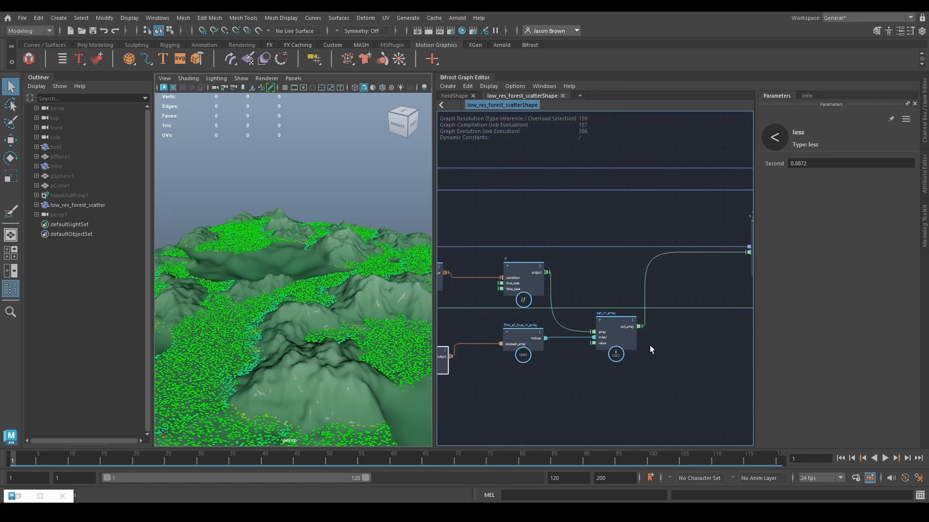
left_click_drag(614, 337, 596, 343)
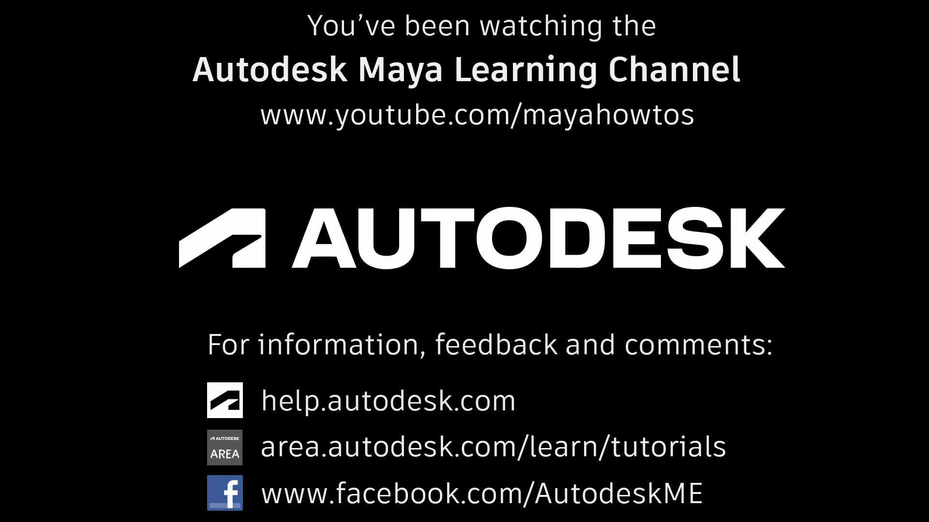